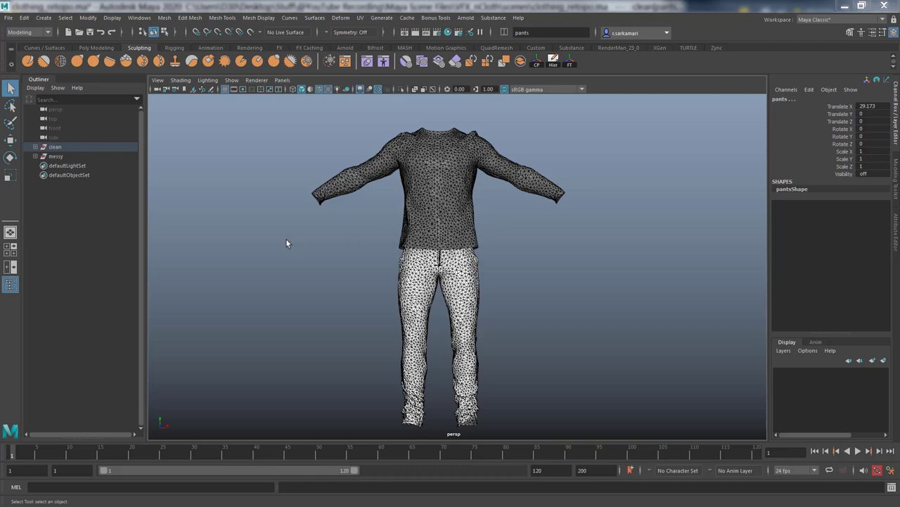
- Clear the selection and turn off the wireframe overlay on the shaded shirt and pants
mouse_move(288, 246)
alt+mouse_down()
mouse_move(499, 252)
mouse_move(288, 254)
alt+mouse_up()
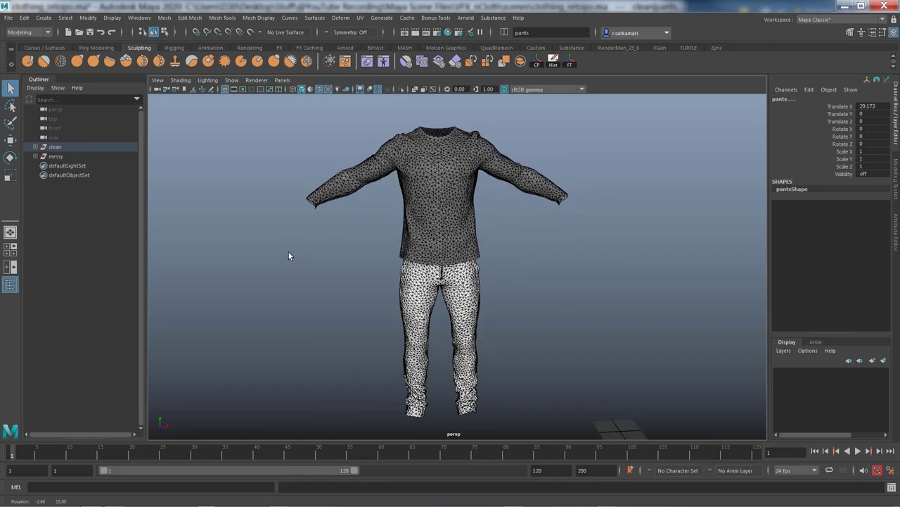
click(318, 262)
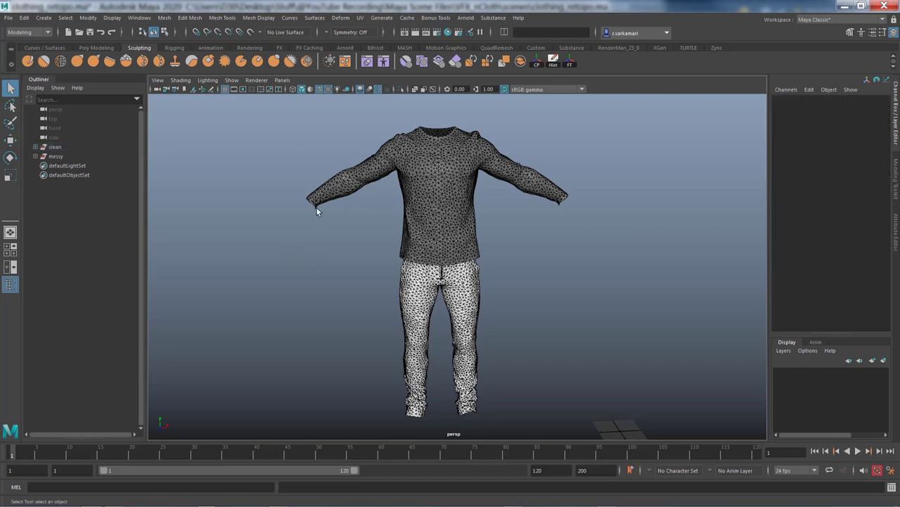
click(317, 89)
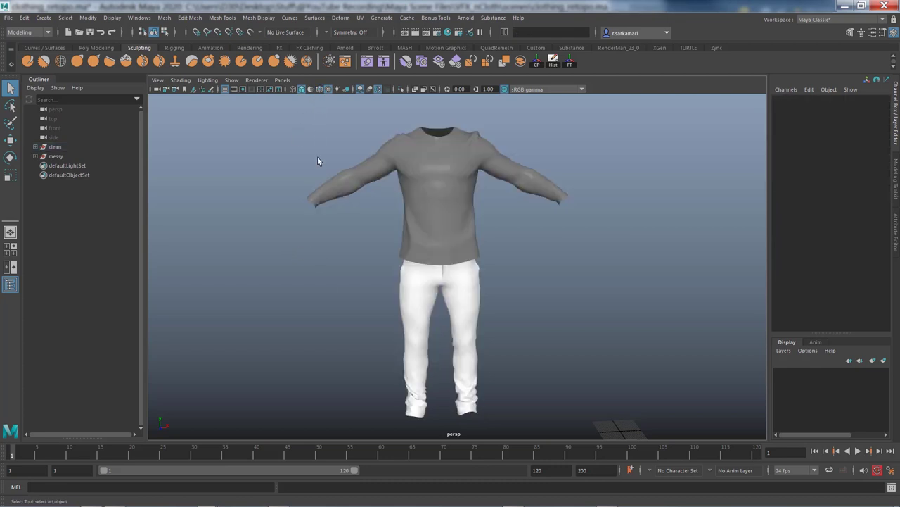
- Select the messy shirt and pants together to examine their wireframe topology
drag(288, 156, 574, 376)
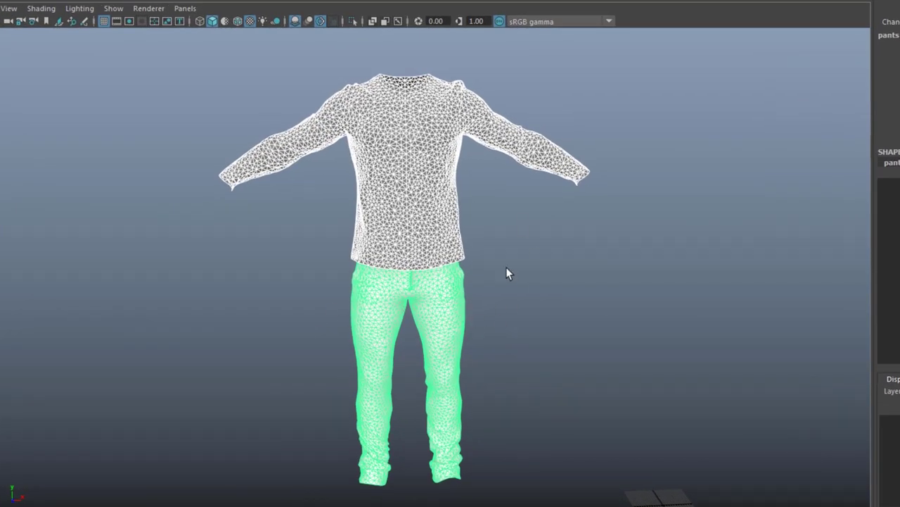
click(295, 221)
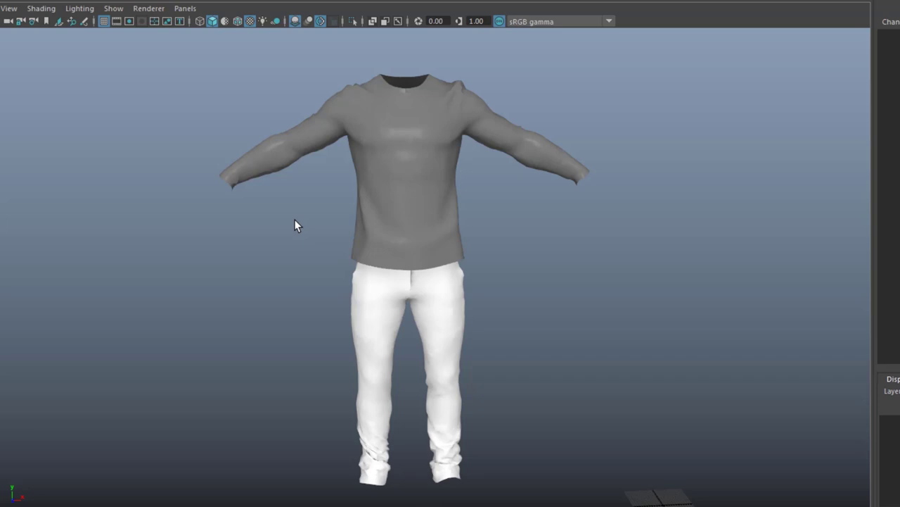
drag(277, 206, 486, 337)
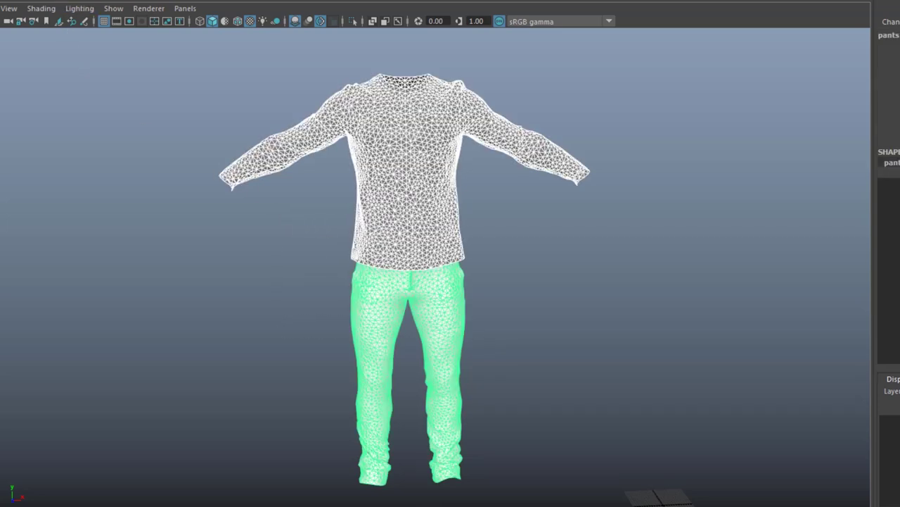
mouse_move(35, 1)
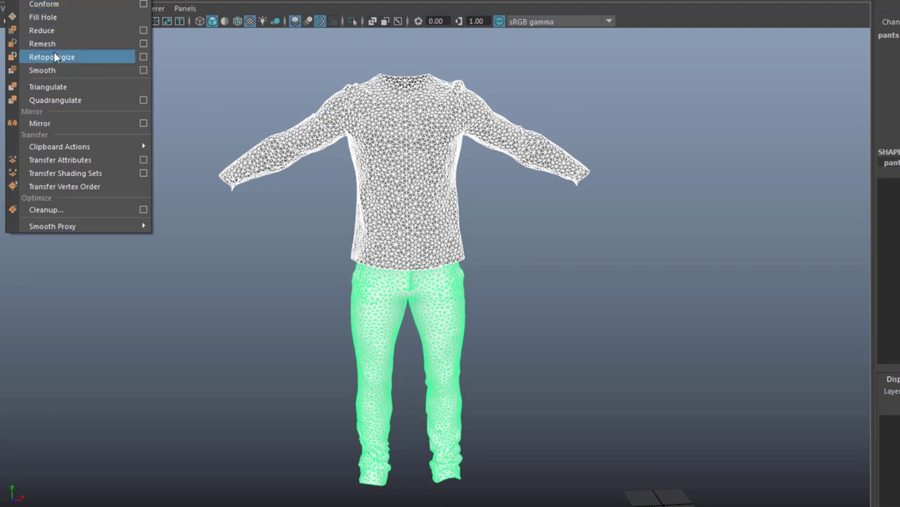
click(236, 286)
- Unhide the clean shirt and pants beside the messy versions, then clear the selection
key(5)
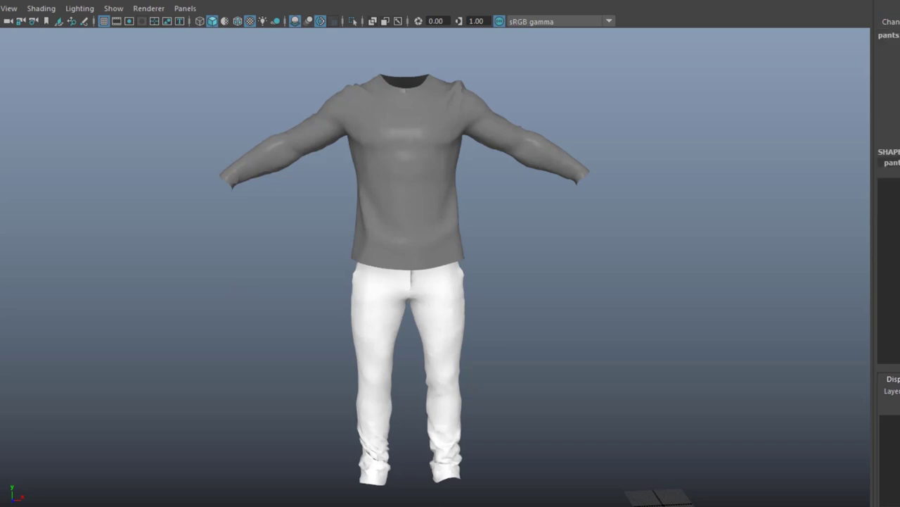
alt+middle_drag(312, 368, 152, 360)
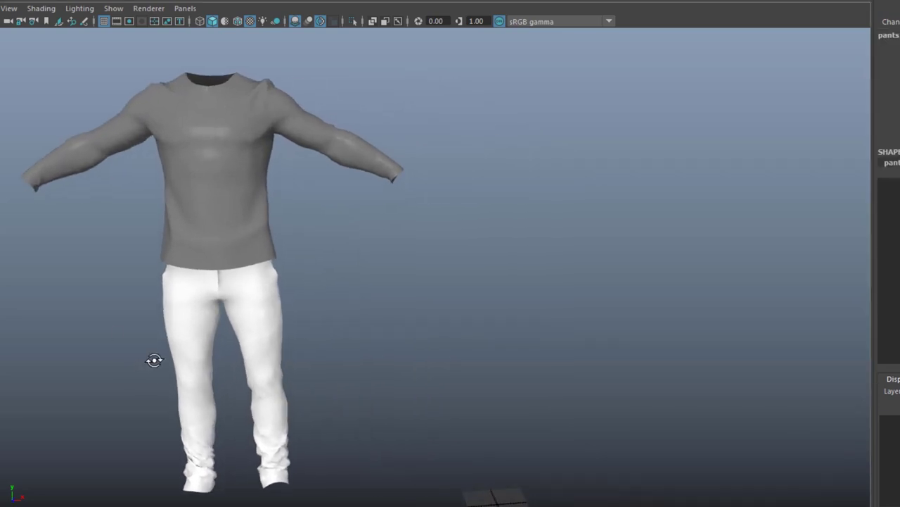
key(shift+h)
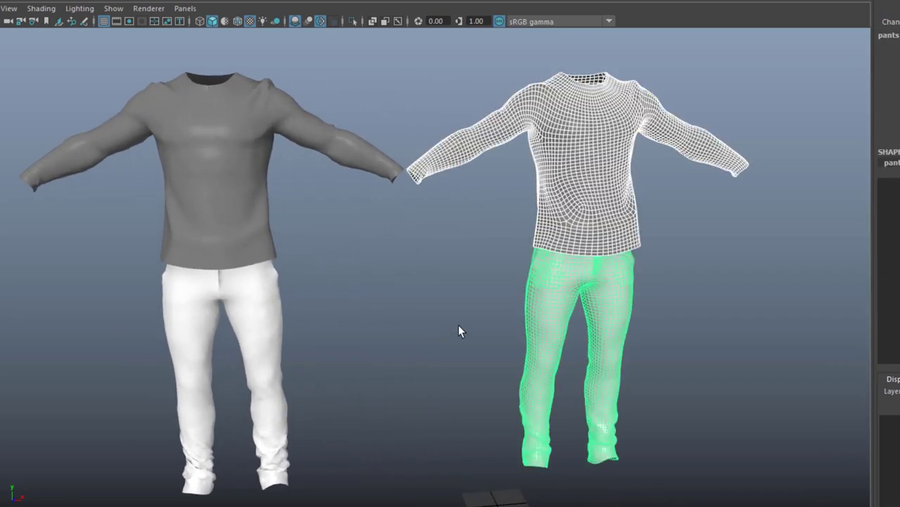
mouse_move(458, 331)
alt+mouse_down()
mouse_move(410, 306)
mouse_move(274, 308)
mouse_move(307, 311)
alt+mouse_up()
click(337, 390)
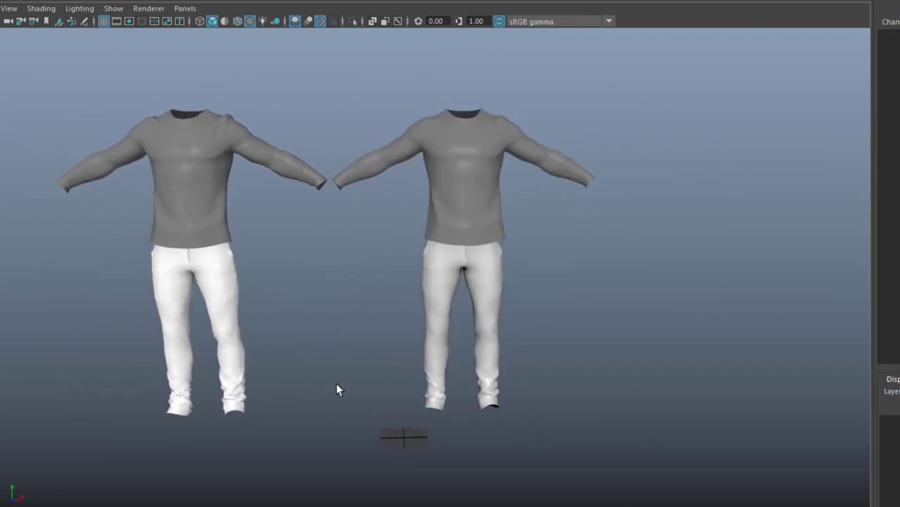
- Select the clean shirt and examine the edge flow of its mesh
alt+drag(377, 290, 357, 263)
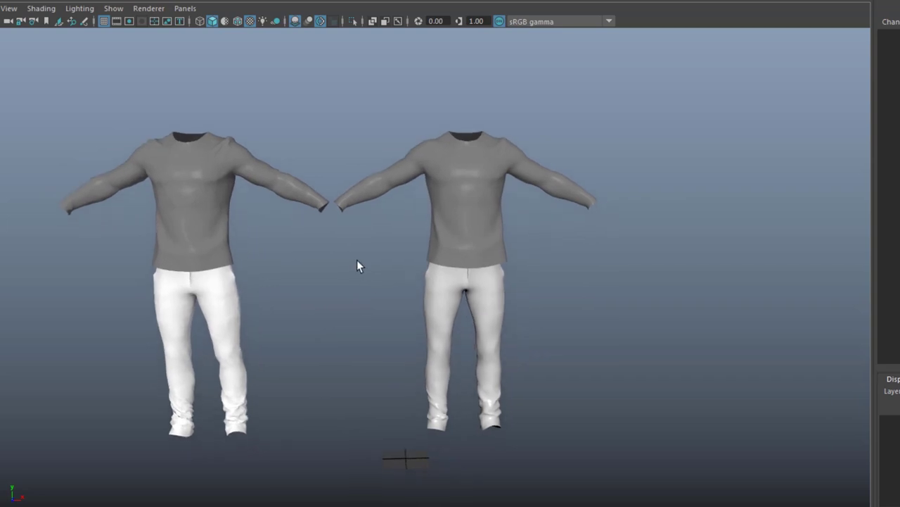
alt+right_drag(357, 263, 417, 288)
alt+middle_drag(384, 271, 440, 264)
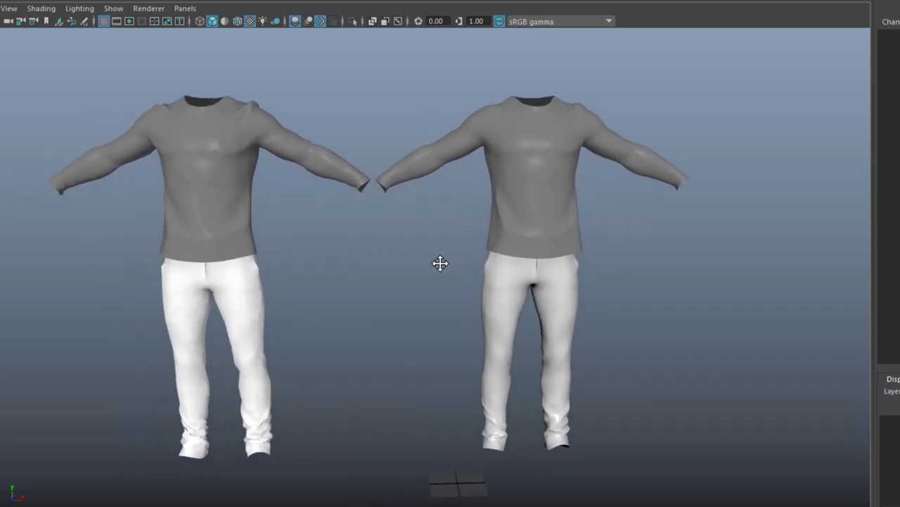
click(509, 237)
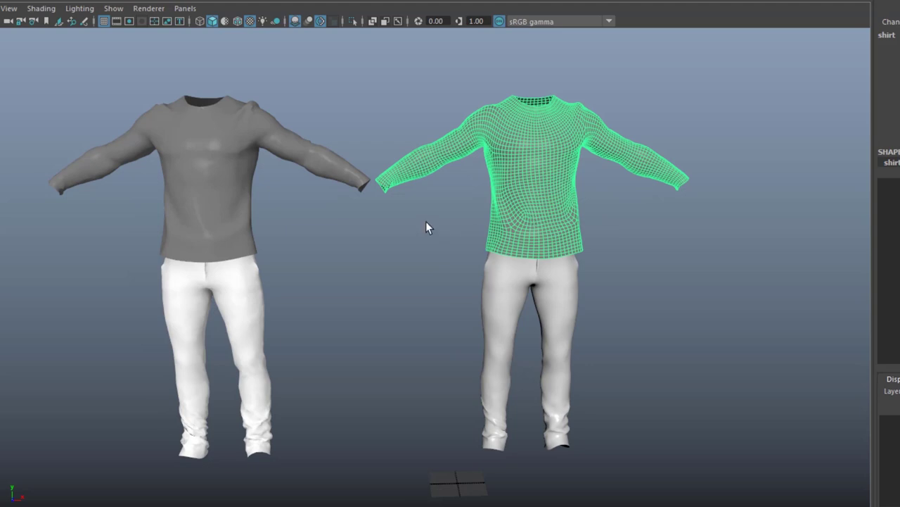
mouse_move(427, 227)
alt+mouse_down()
mouse_move(412, 255)
mouse_move(425, 243)
alt+mouse_up()
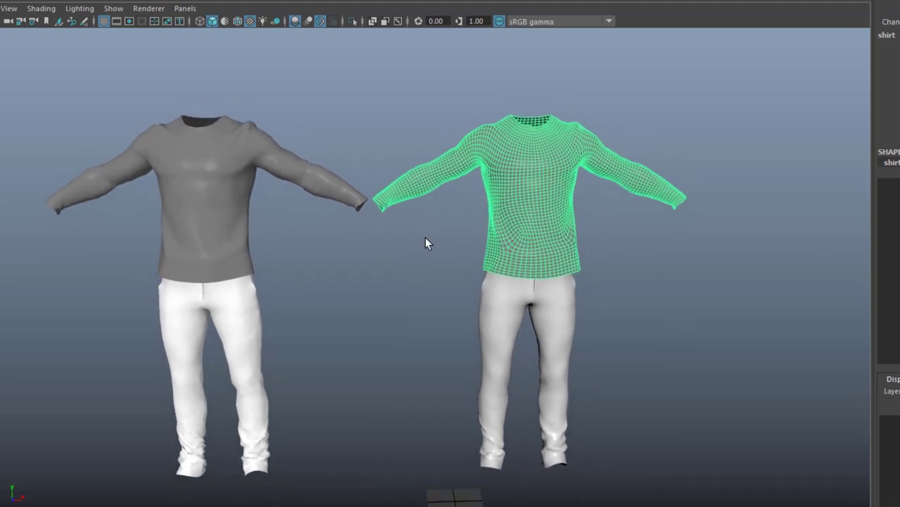
- Isolate the clean pants in the viewport for a close look at the mesh
click(502, 298)
alt+right_drag(396, 288, 746, 272)
alt+middle_drag(746, 272, 535, 462)
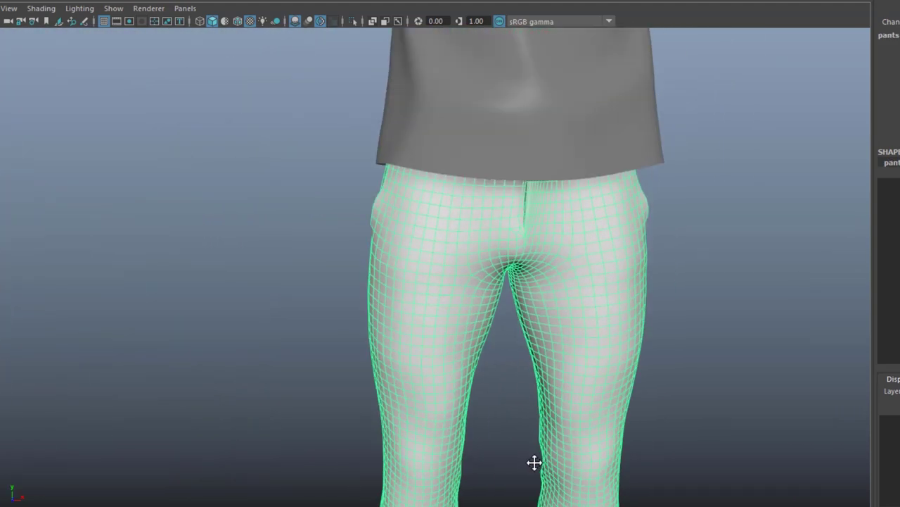
alt+drag(535, 462, 637, 318)
click(354, 21)
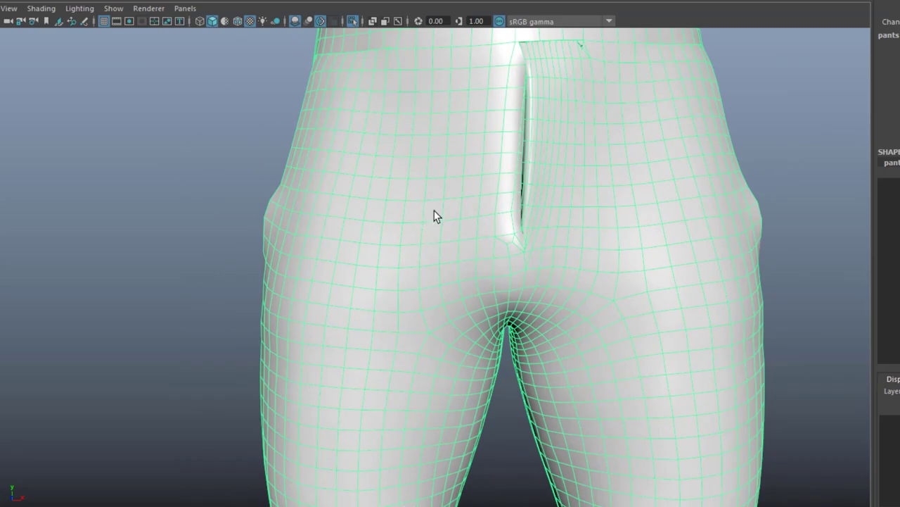
- Examine the isolated pants' topology around the fly, side pocket, seat and legs
alt+drag(434, 215, 303, 235)
alt+drag(450, 201, 374, 147)
alt+right_drag(374, 147, 502, 246)
alt+middle_drag(502, 245, 399, 240)
alt+right_drag(399, 240, 548, 253)
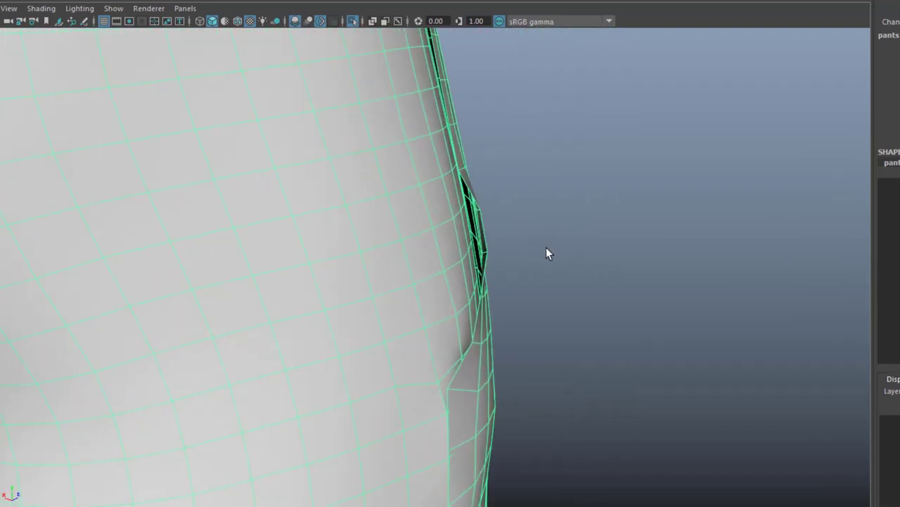
alt+right_drag(488, 246, 401, 257)
alt+drag(402, 257, 429, 251)
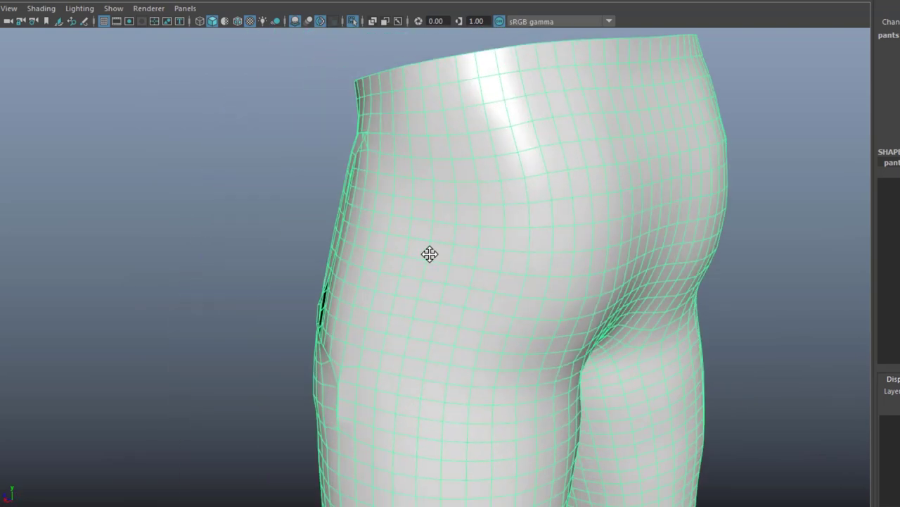
alt+drag(362, 257, 570, 263)
alt+right_drag(571, 263, 242, 261)
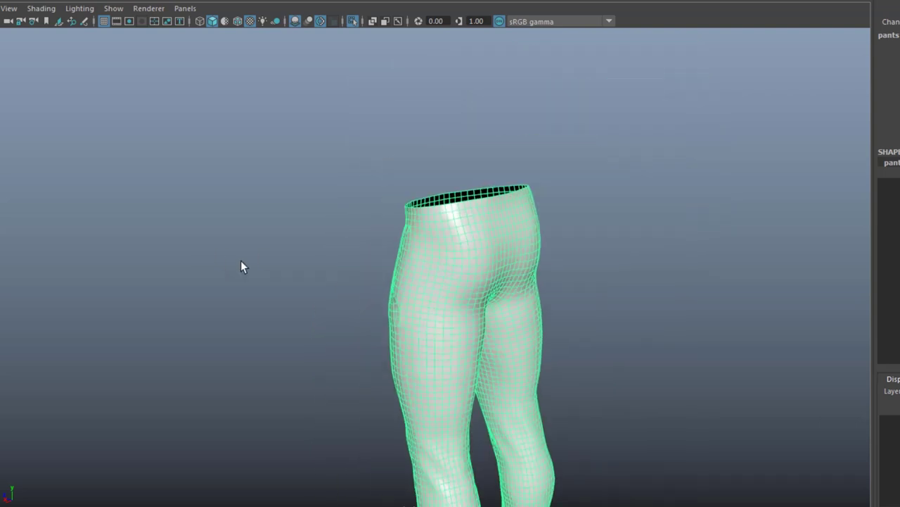
alt+drag(242, 261, 518, 211)
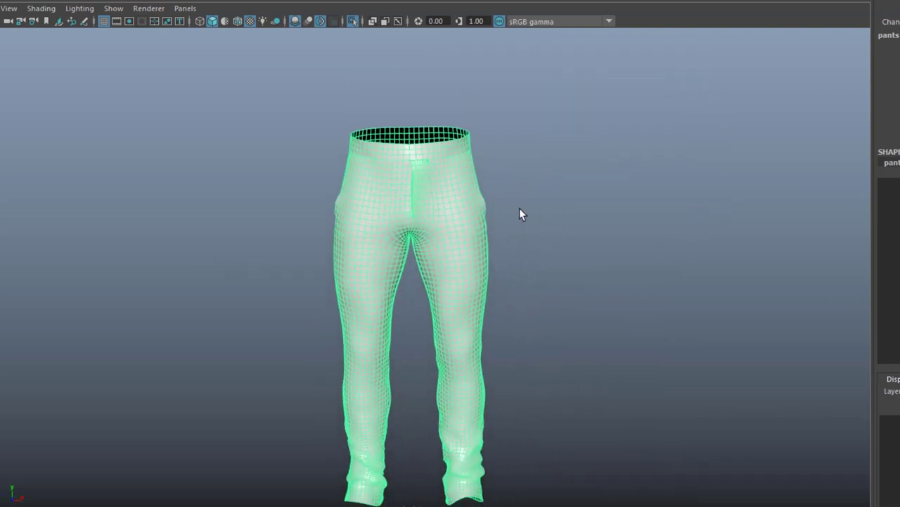
alt+middle_drag(519, 211, 436, 158)
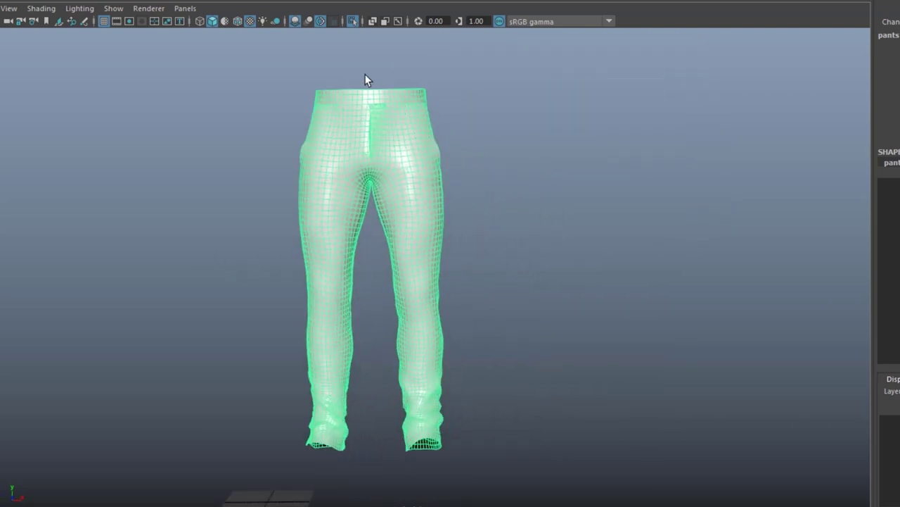
- Turn off isolation and compare the clean and messy outfits side by side
click(352, 20)
alt+middle_drag(376, 247, 345, 263)
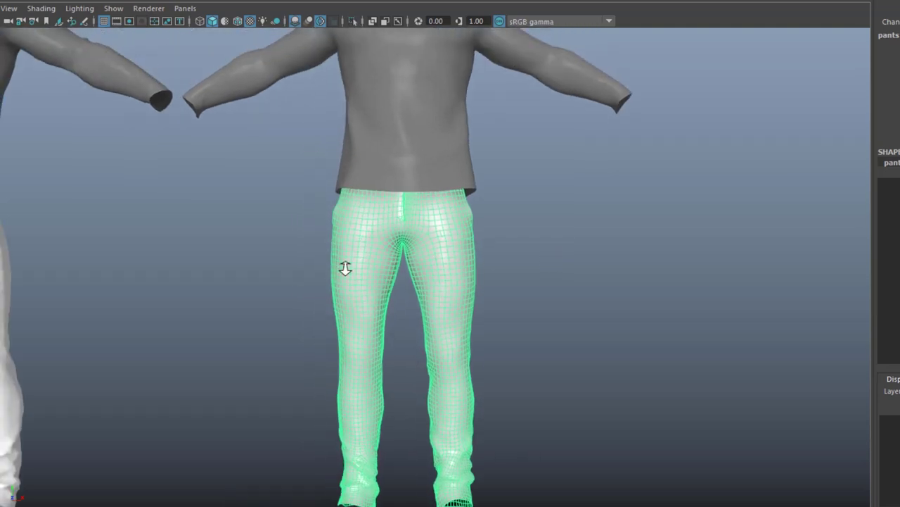
alt+right_drag(345, 264, 276, 258)
alt+middle_drag(276, 258, 374, 275)
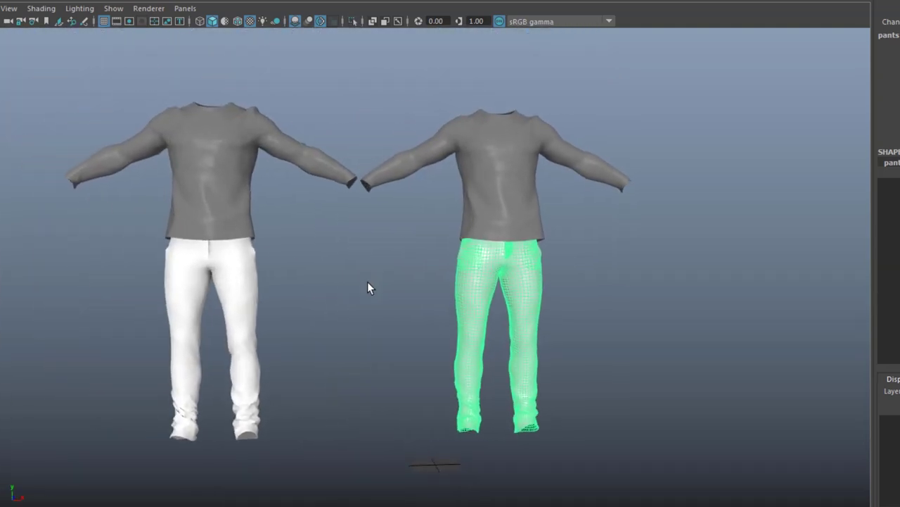
alt+right_drag(367, 282, 362, 289)
alt+middle_drag(372, 280, 382, 296)
alt+right_drag(382, 296, 484, 340)
alt+drag(328, 279, 412, 278)
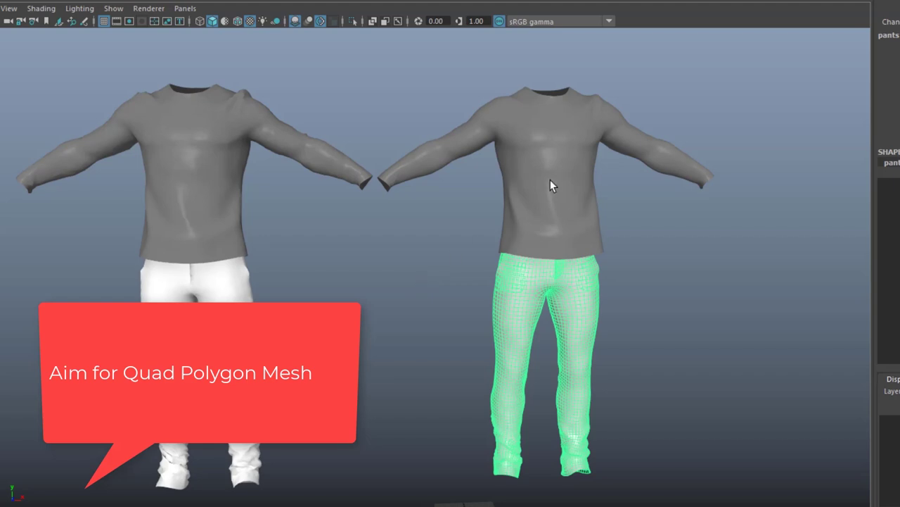
- Review the Cleanup options for the clean shirt with Concave faces enabled, and close them without applying
click(550, 184)
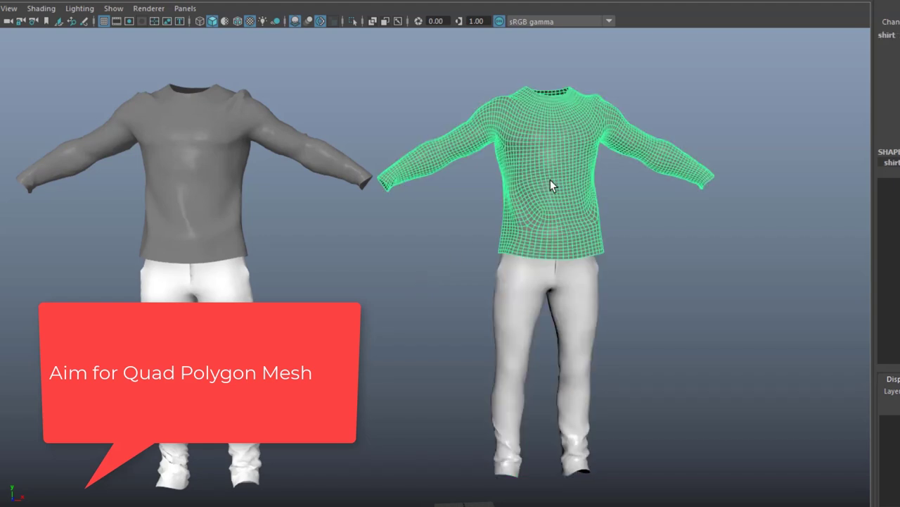
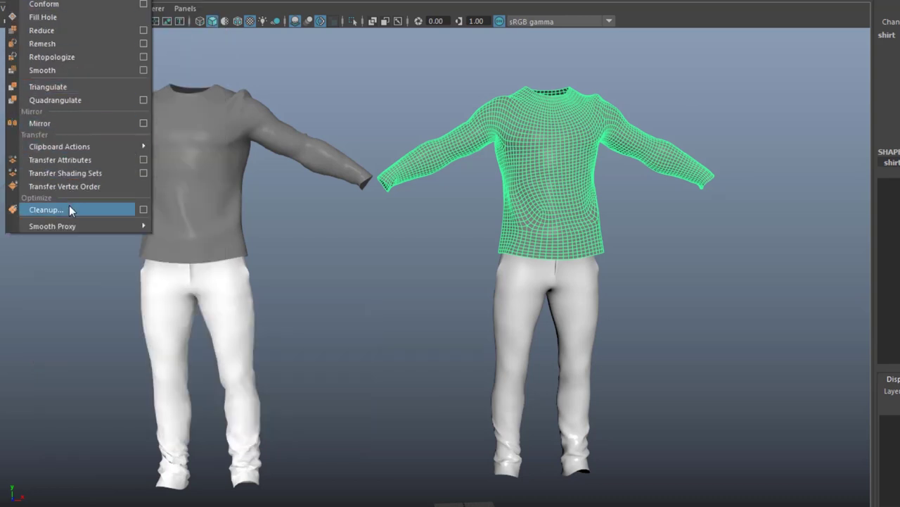
click(143, 211)
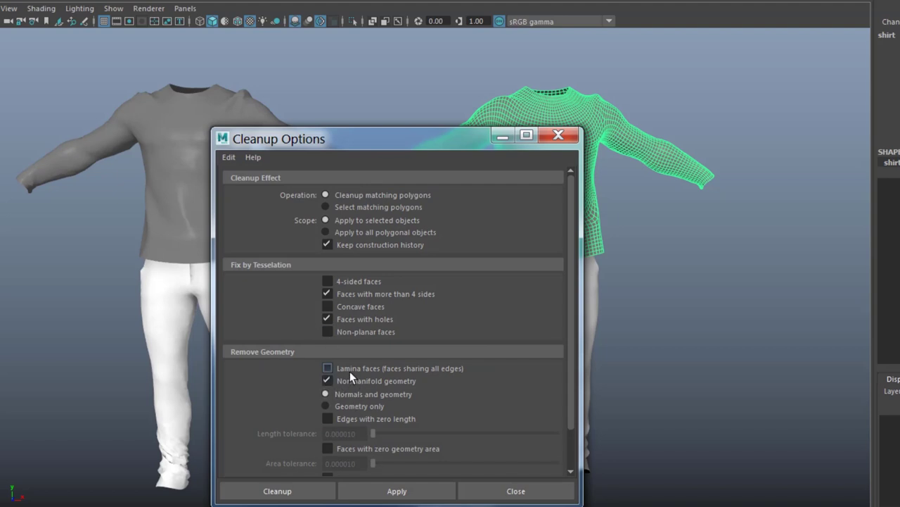
click(331, 306)
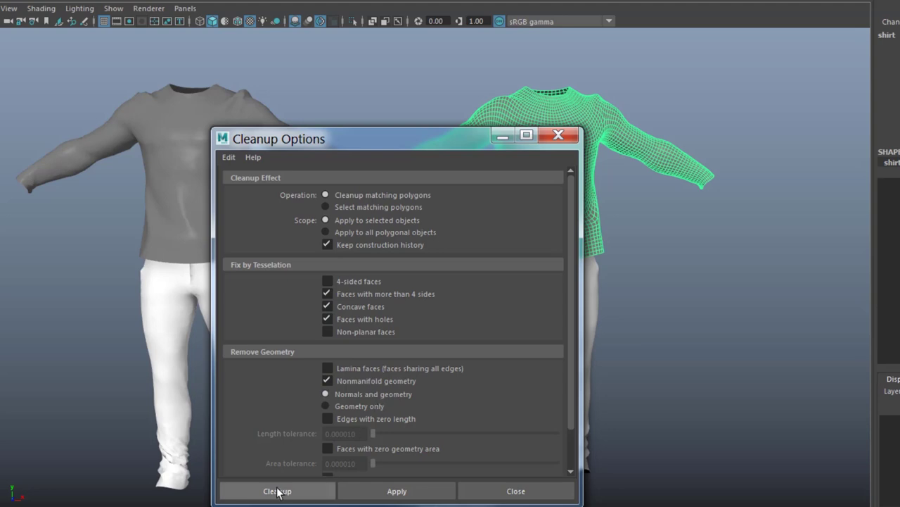
drag(357, 138, 204, 97)
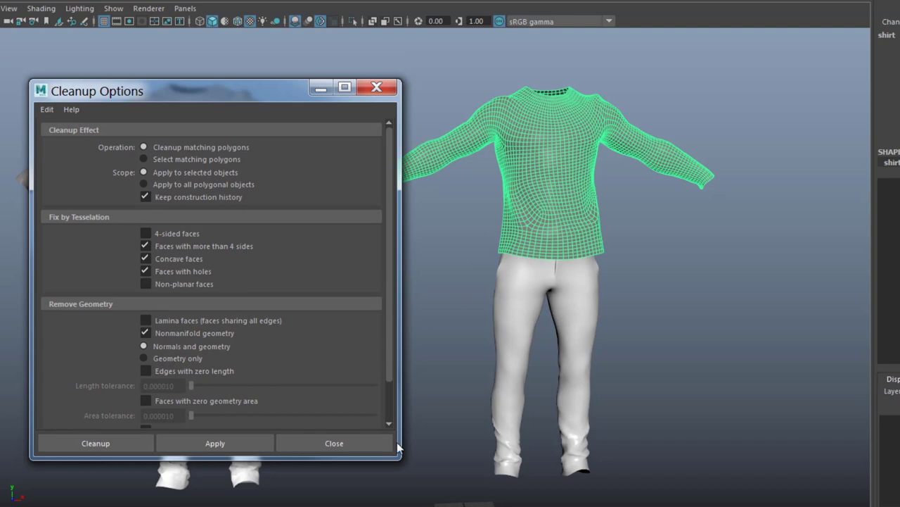
click(351, 443)
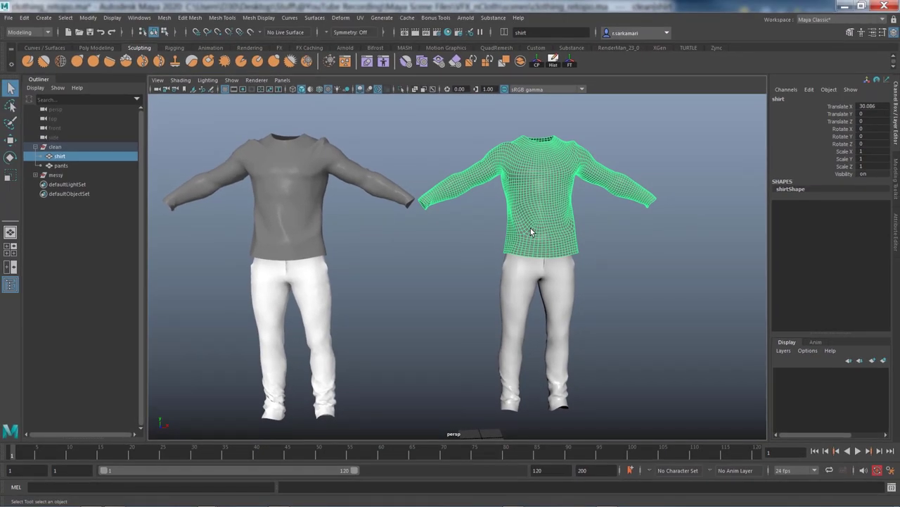
- Inspect the clean shirt's UV layout in the UV Editor, then close the editor windows
click(360, 18)
click(366, 33)
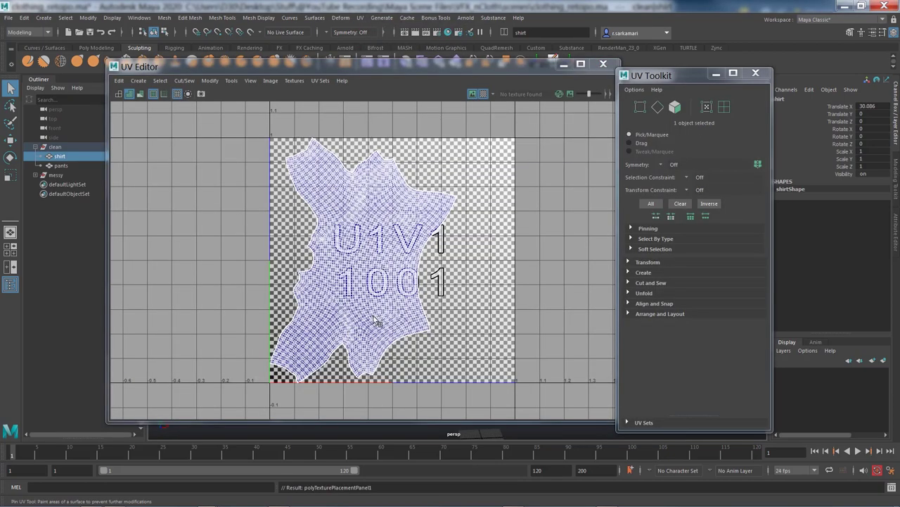
drag(679, 77, 741, 68)
click(751, 67)
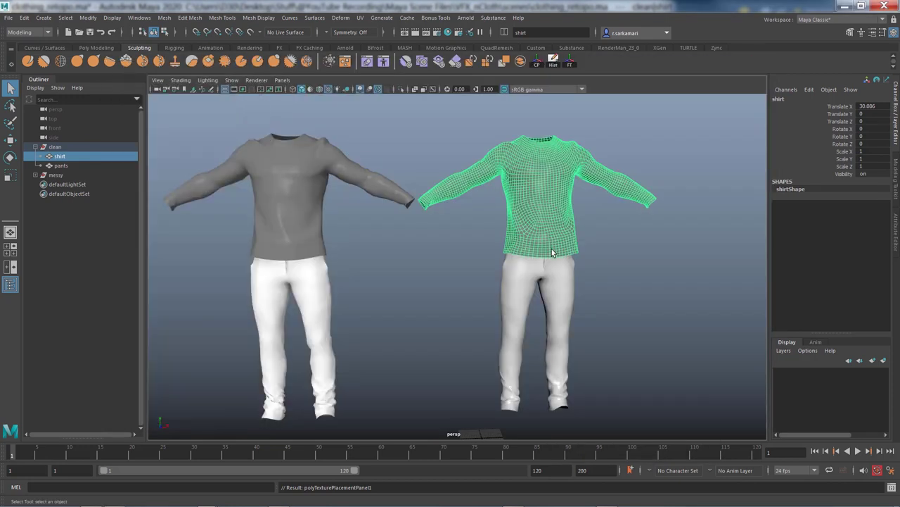
- Display the clean pants' UV layout in the UV Editor
click(546, 275)
click(362, 19)
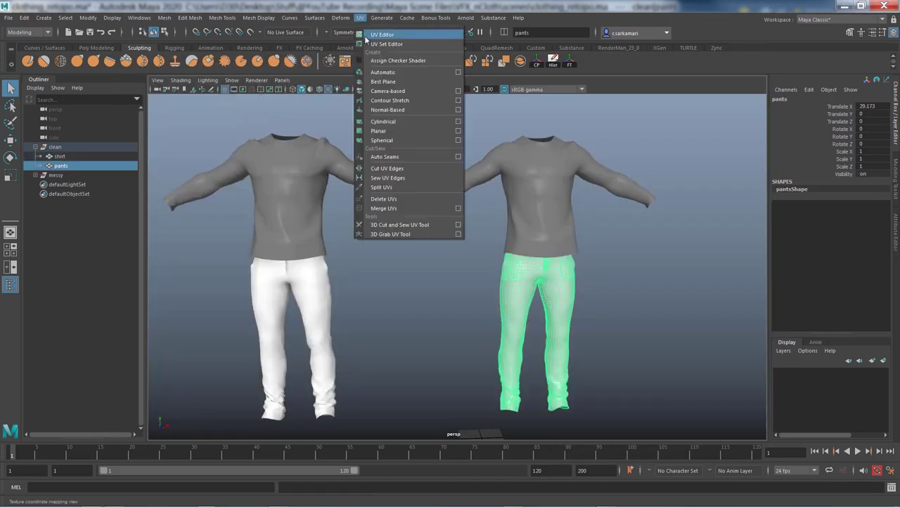
click(383, 31)
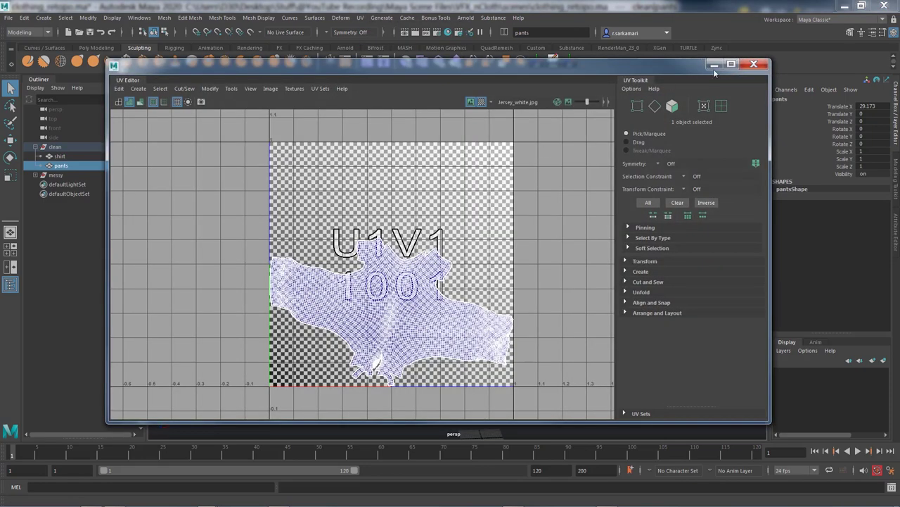
- Close the UV Editor and select the clean outfit's shirt and pants together
click(753, 64)
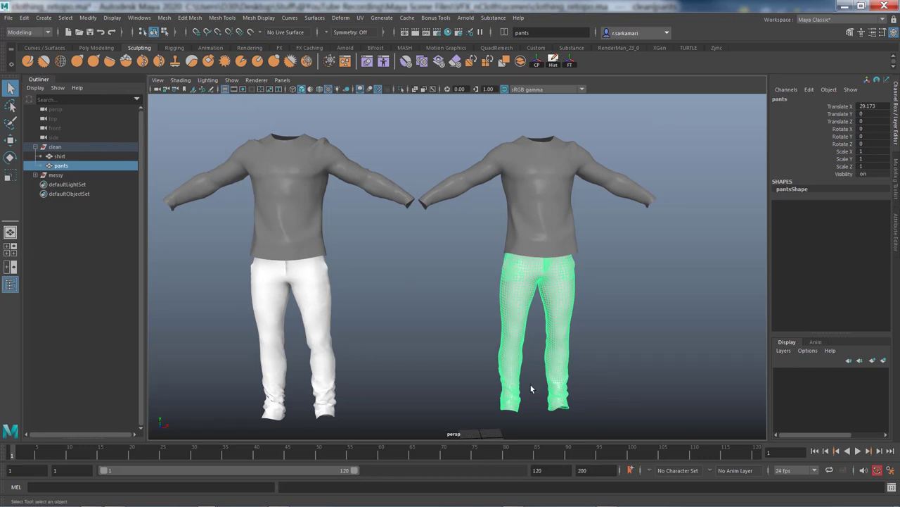
drag(467, 229, 591, 324)
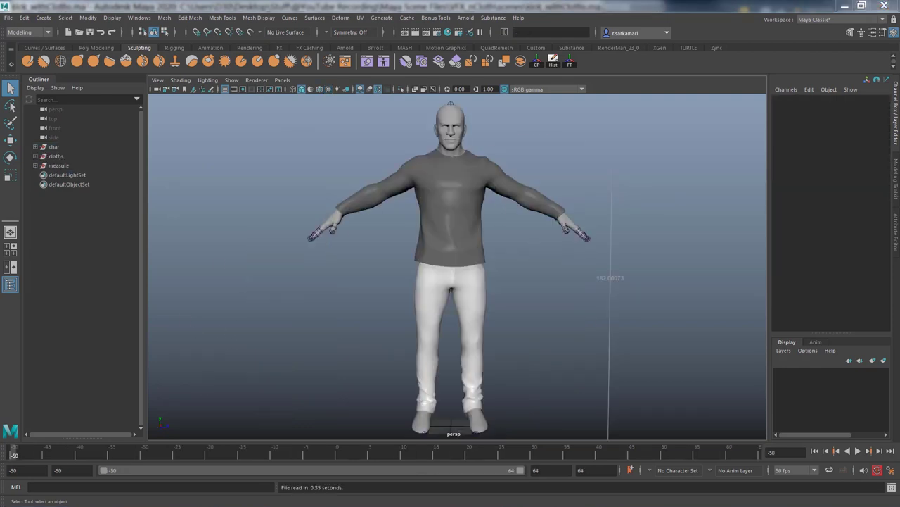
- Select the character's shirt and trousers in turn to compare their mesh density
click(430, 186)
click(440, 249)
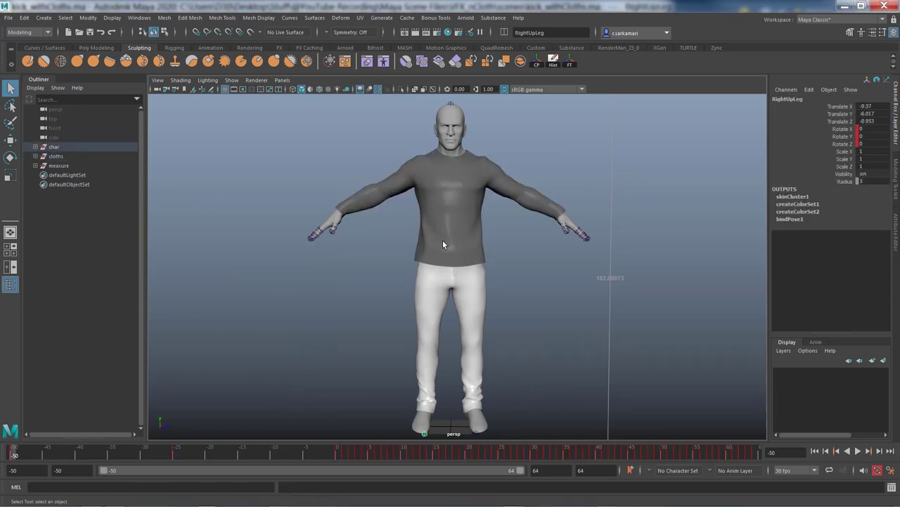
click(443, 226)
click(425, 275)
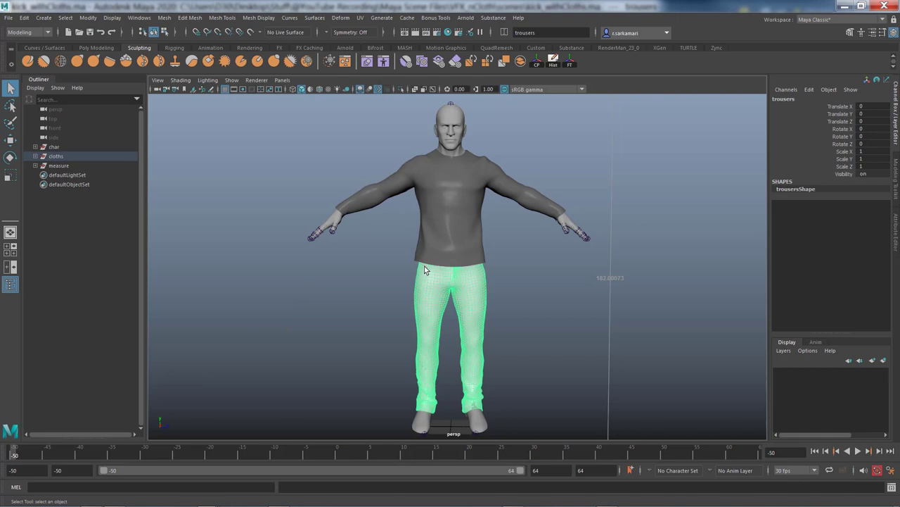
click(426, 235)
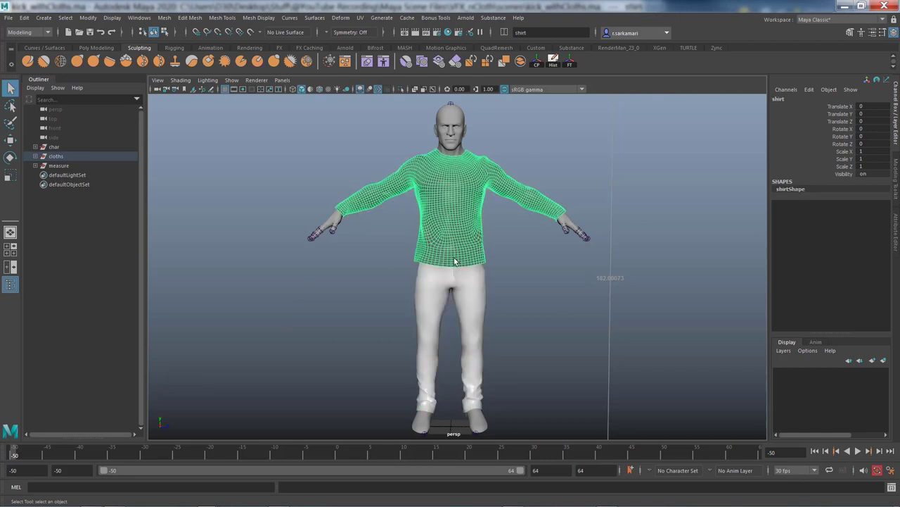
click(423, 286)
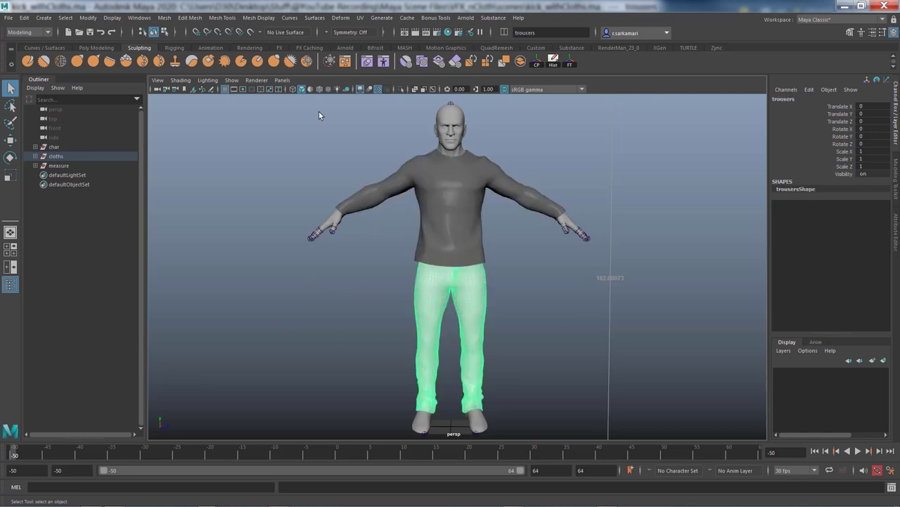
- Isolate the trousers and examine their mesh topology from the waist down to the cuffs
click(400, 88)
key(f)
alt+drag(400, 149, 394, 189)
scroll(544, 235, up, 5)
alt+middle_drag(545, 235, 514, 296)
alt+drag(585, 263, 541, 255)
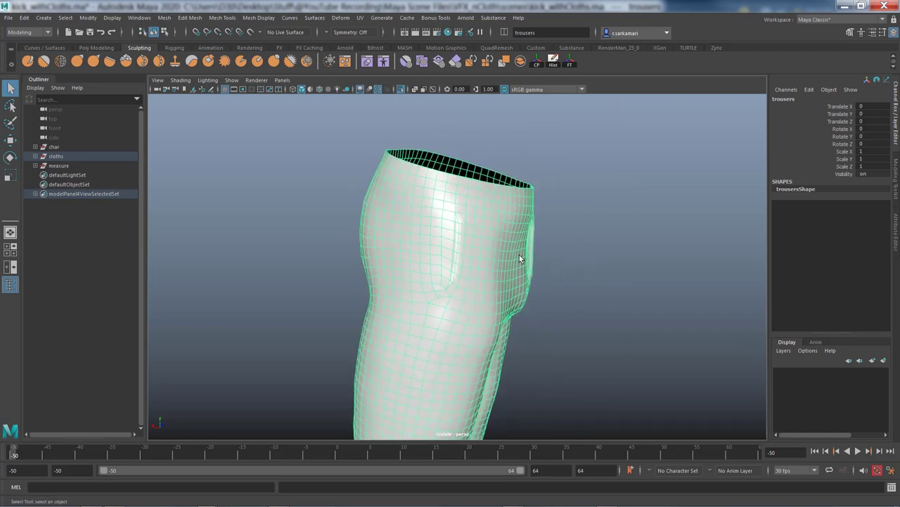
alt+drag(549, 288, 529, 261)
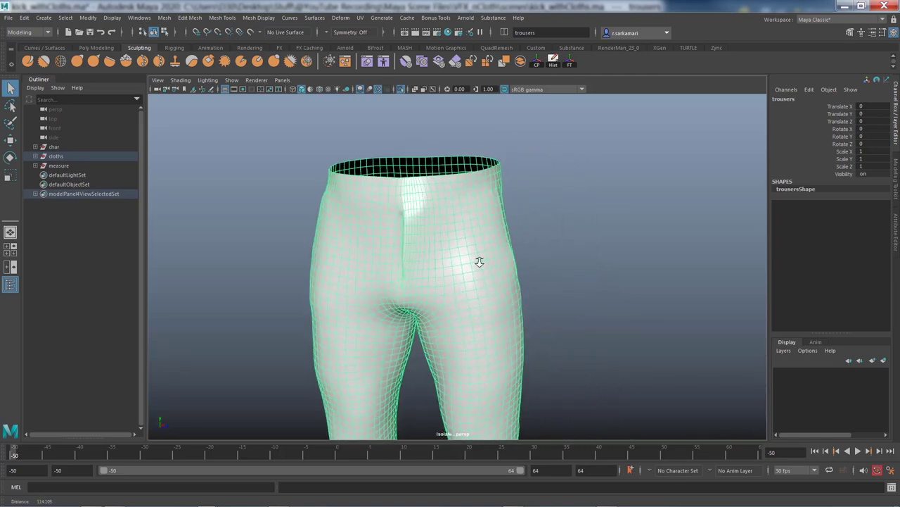
alt+right_drag(528, 261, 352, 283)
alt+drag(352, 283, 368, 245)
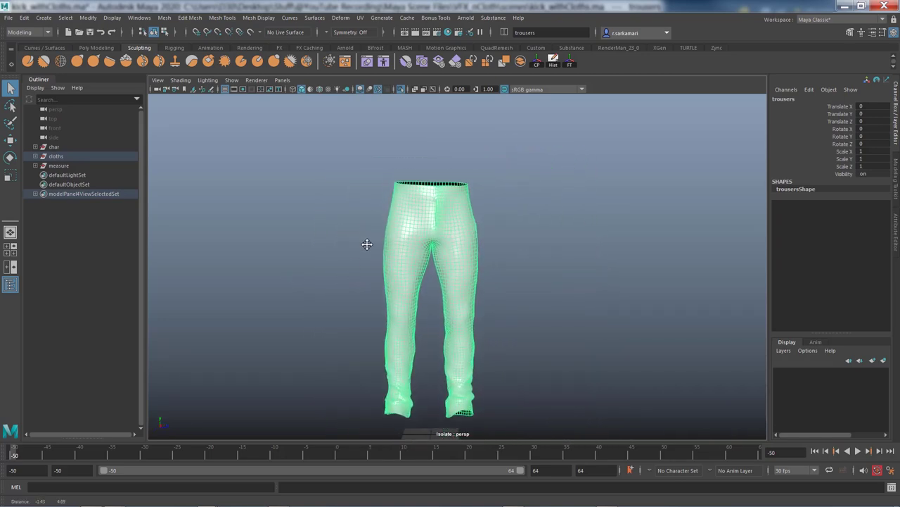
alt+right_drag(368, 245, 375, 251)
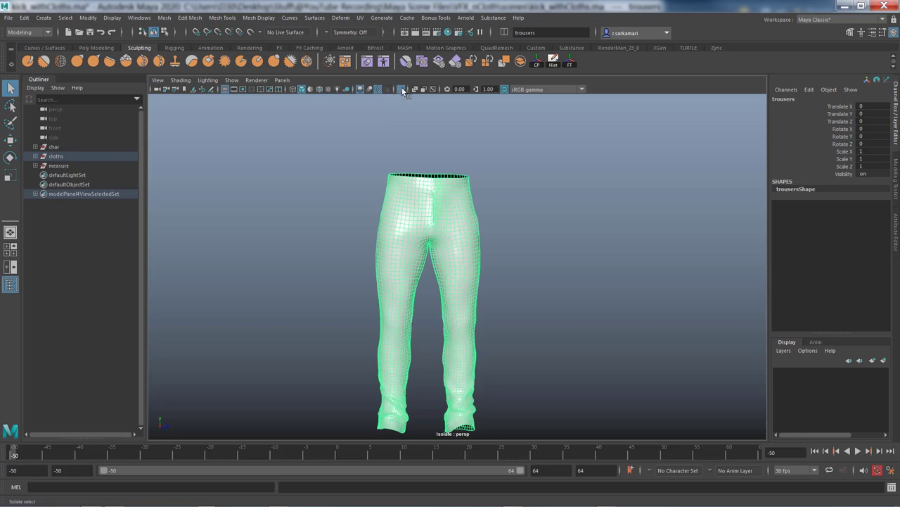
- Turn off isolation and show the whole dressed character
click(403, 91)
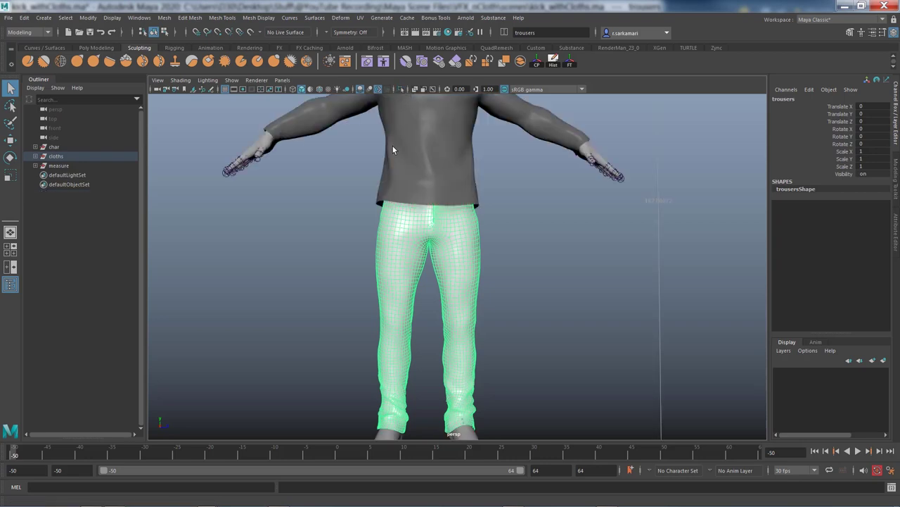
alt+right_drag(583, 257, 535, 264)
alt+drag(535, 264, 442, 324)
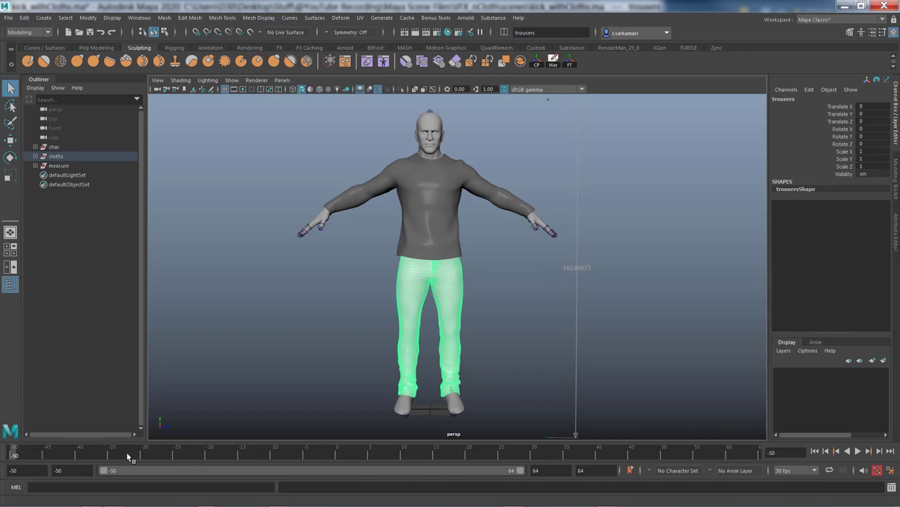
- Select the char group and scrub its animation to frame 0 and back to frame -50
click(53, 147)
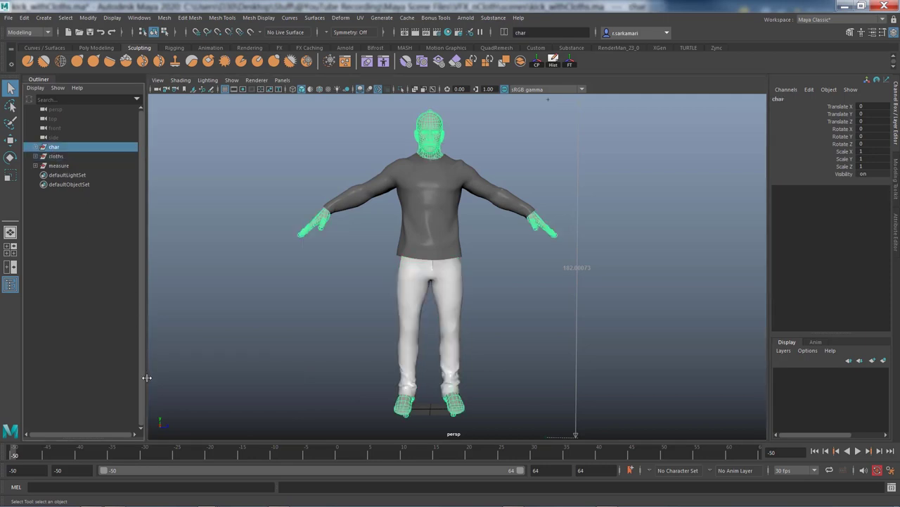
key(alt+v)
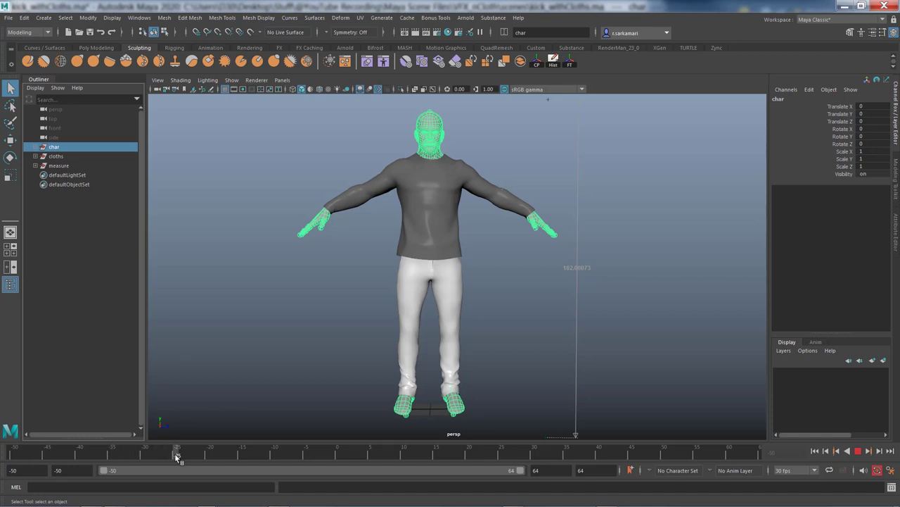
drag(177, 456, 340, 453)
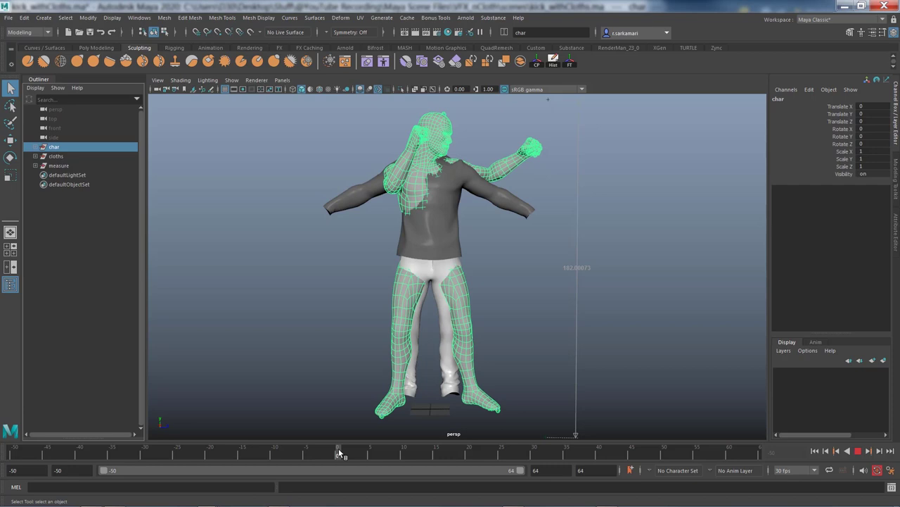
drag(339, 456, 12, 456)
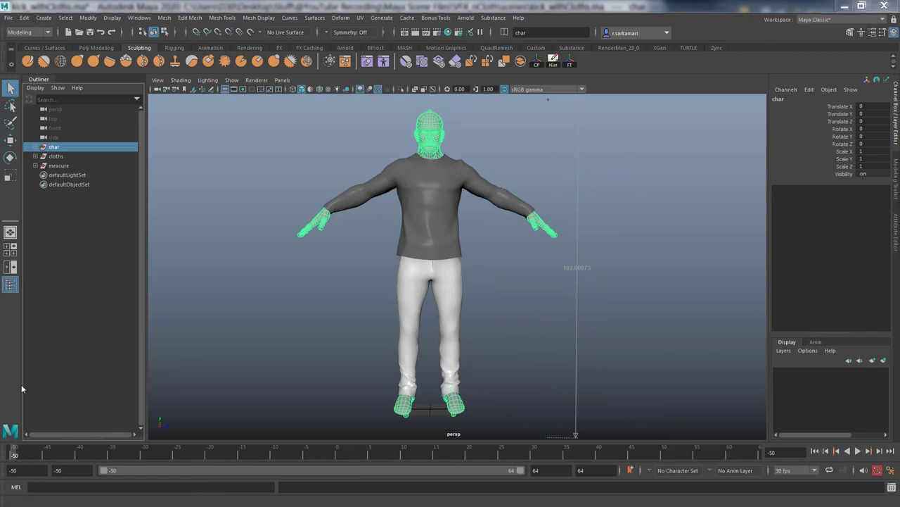
- Check the Time Slider preferences for 30 fps and Play every frame playback speed, and save them
click(891, 470)
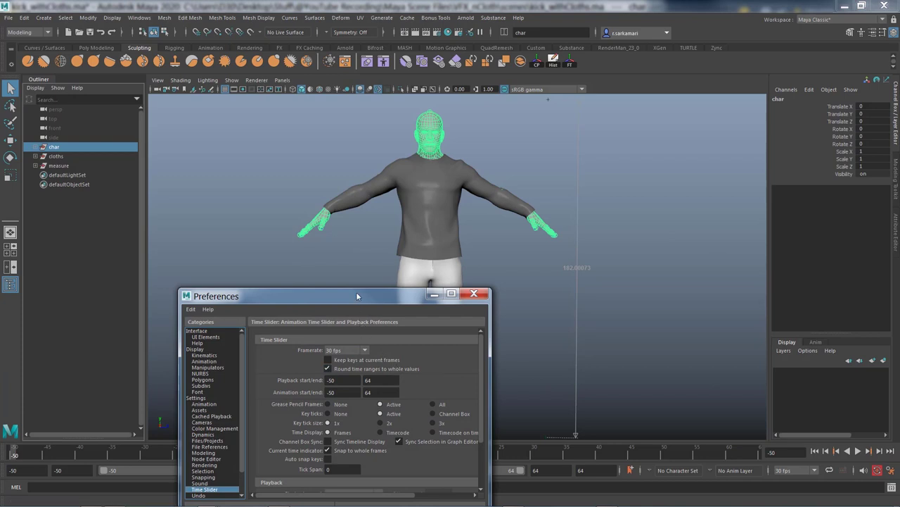
drag(361, 300, 408, 169)
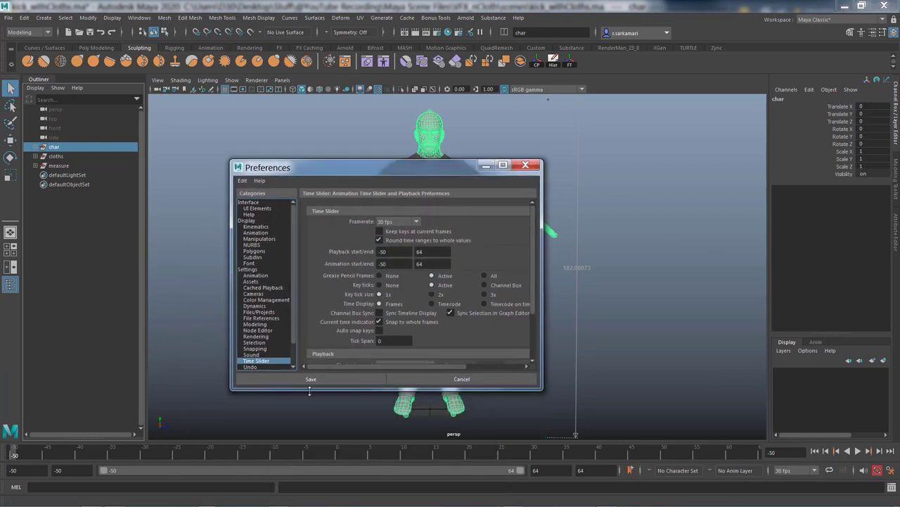
scroll(532, 305, down, 3)
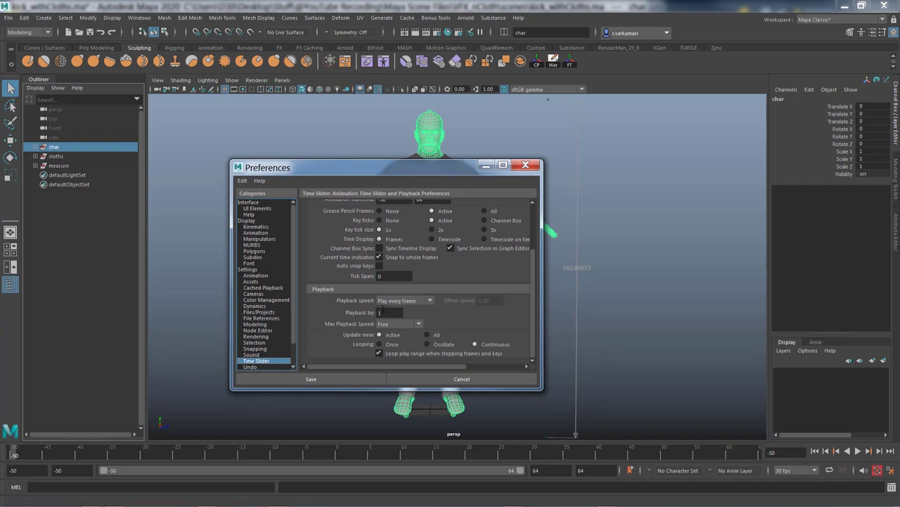
click(321, 378)
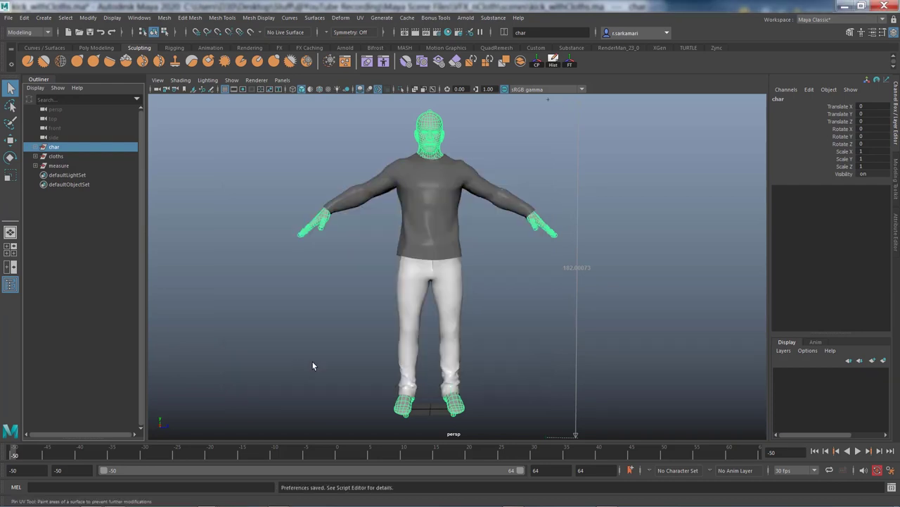
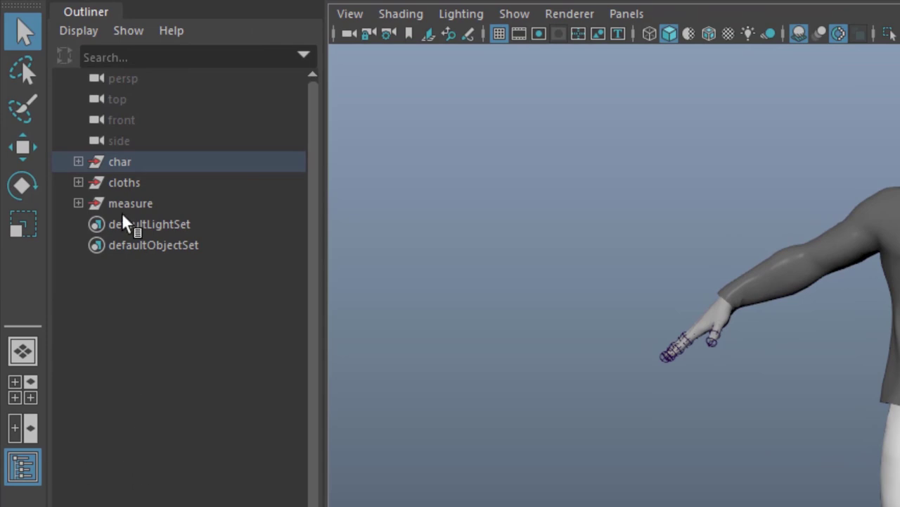
- Group the Hips joint inside the char group and name the new group Rig
click(79, 163)
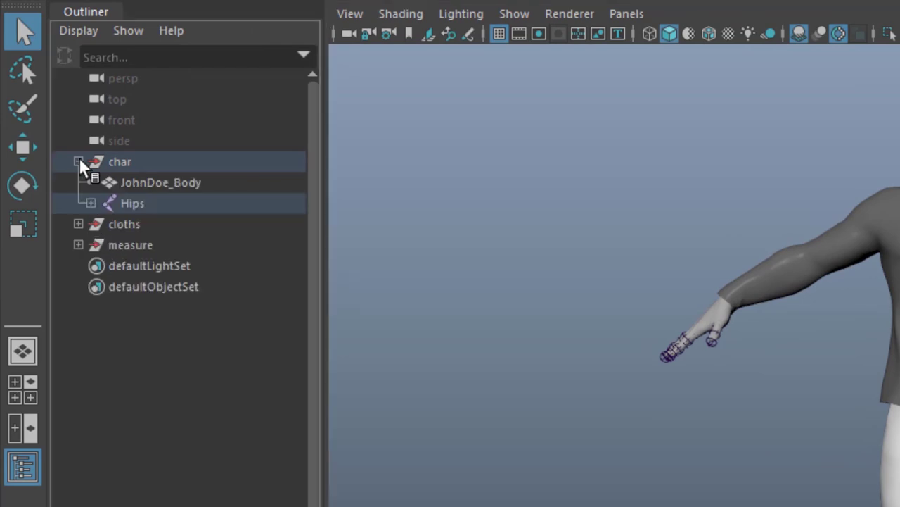
click(130, 212)
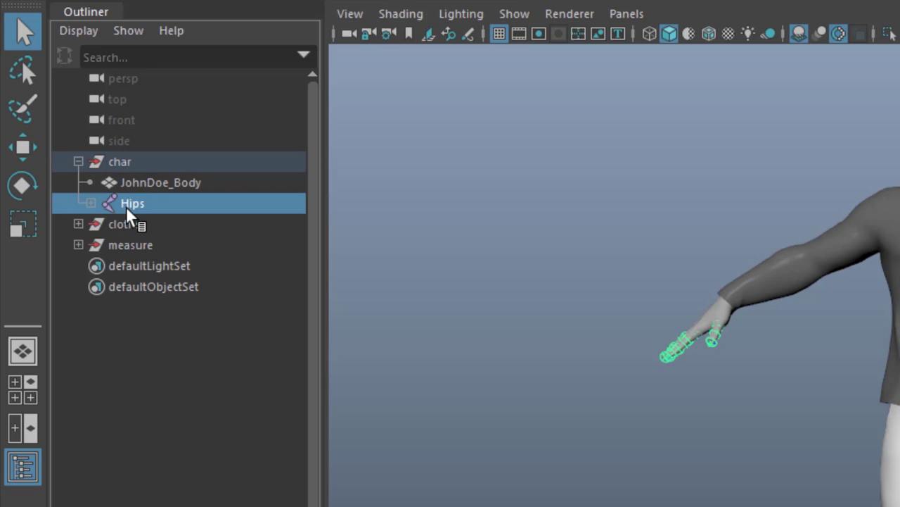
key(ctrl+g)
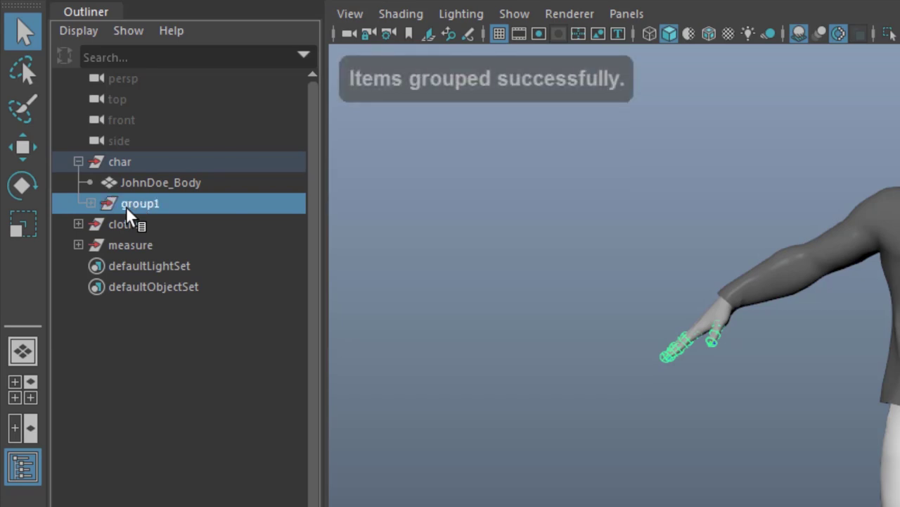
double_click(127, 207)
text(Rig)
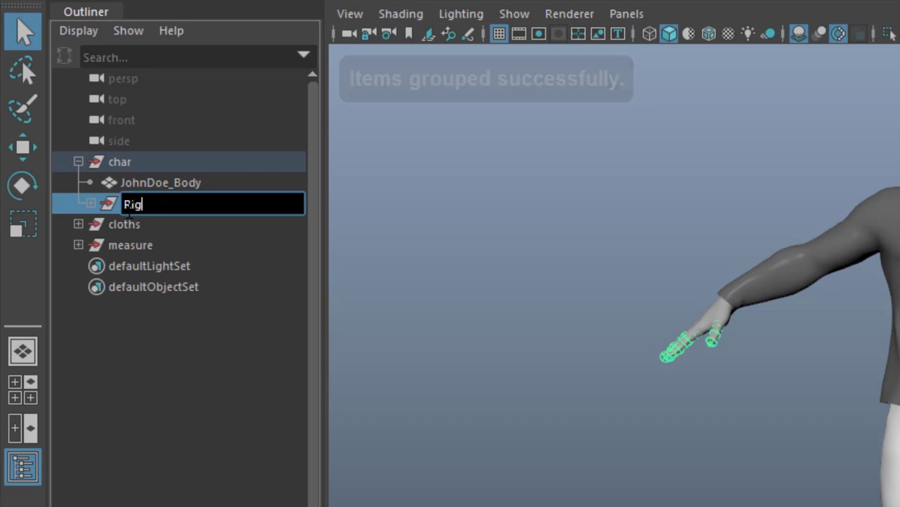
key(Return)
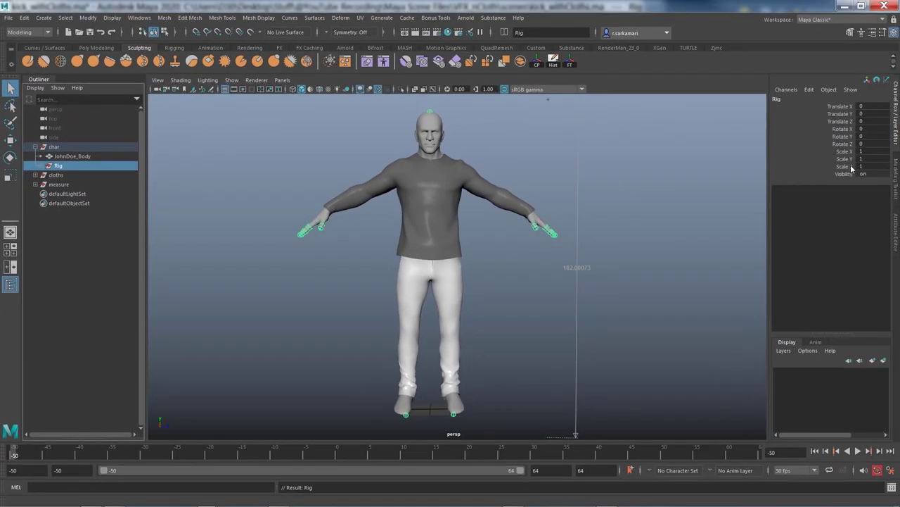
- Undo the last grouping, and group char and cloths together under the name CHAR_GRP
key(ctrl+z)
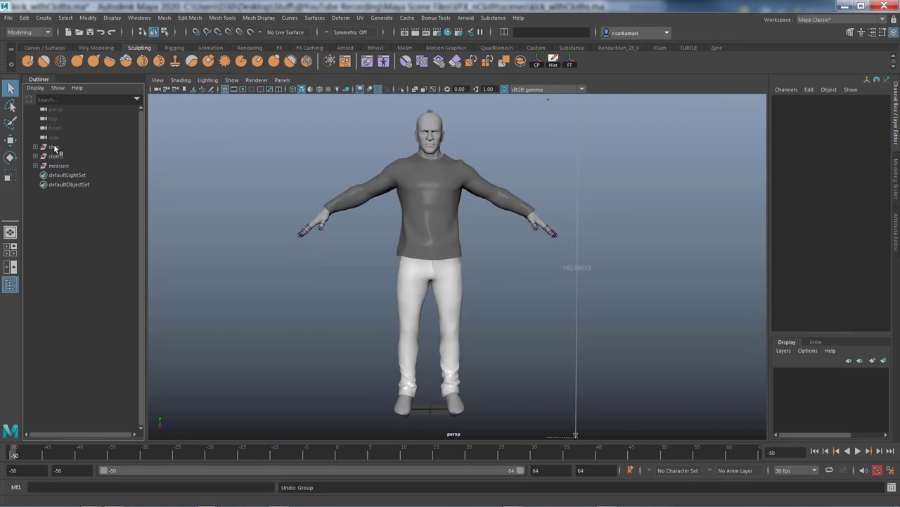
drag(55, 147, 57, 156)
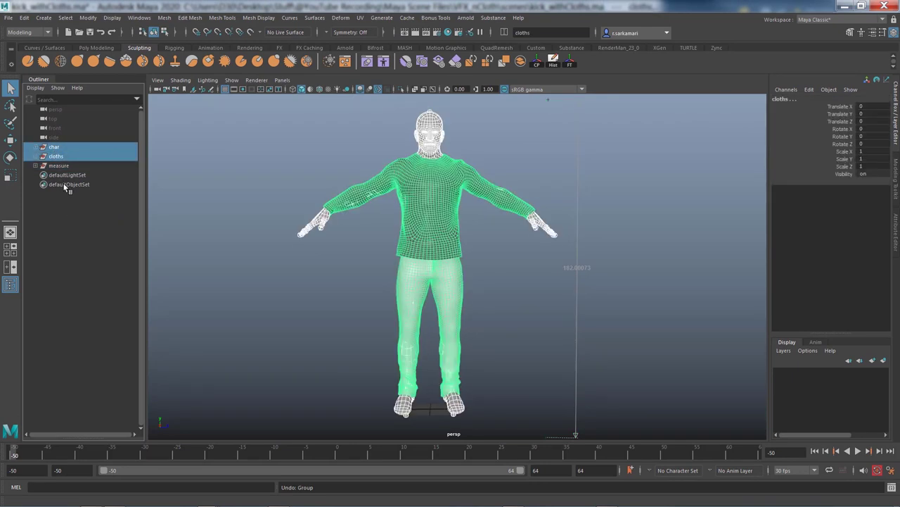
key(ctrl+g)
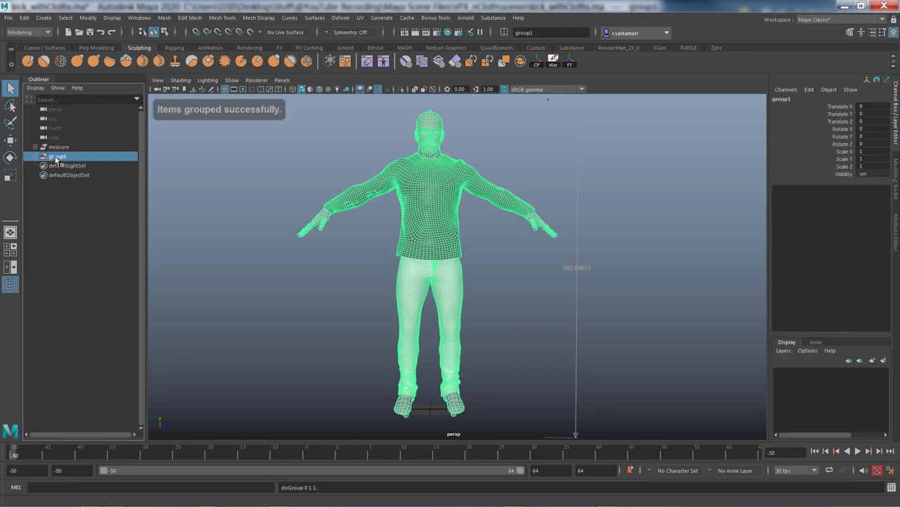
double_click(57, 157)
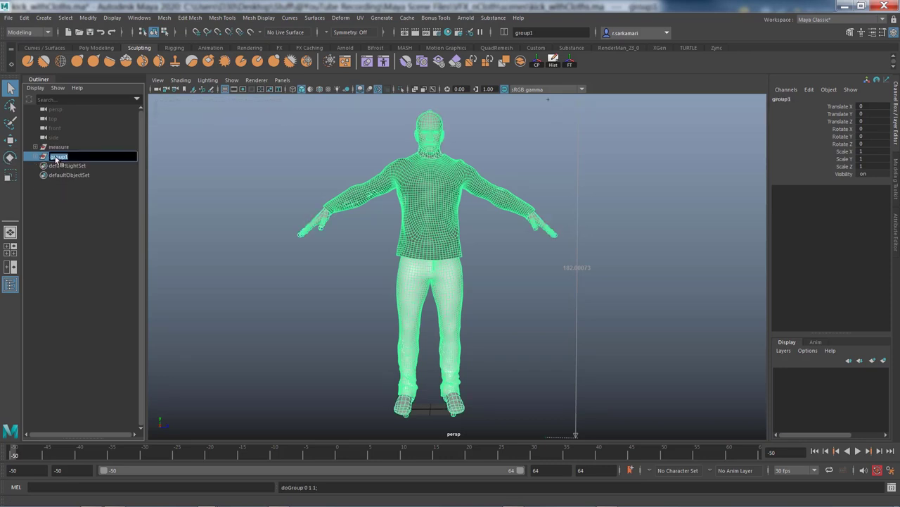
text(Cl)
key(Return)
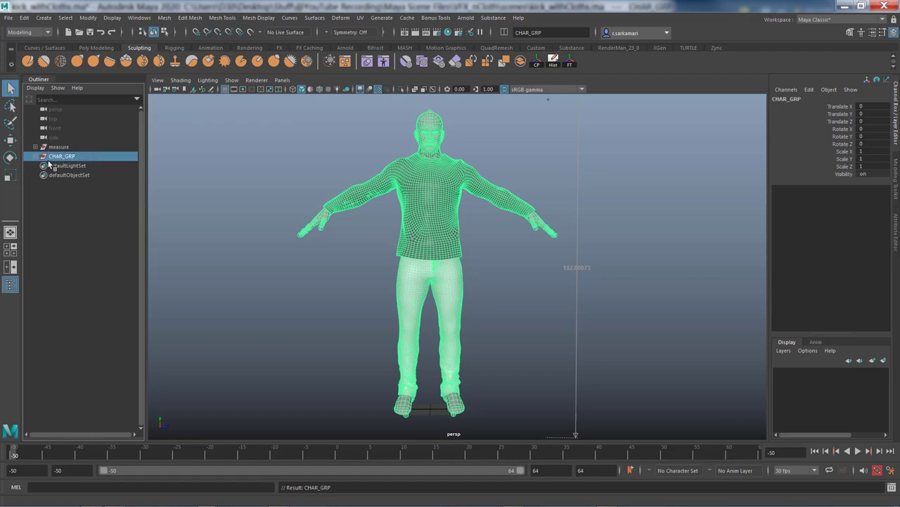
- Expand the whole CHAR_GRP hierarchy to review the contents of char and cloths
click(71, 229)
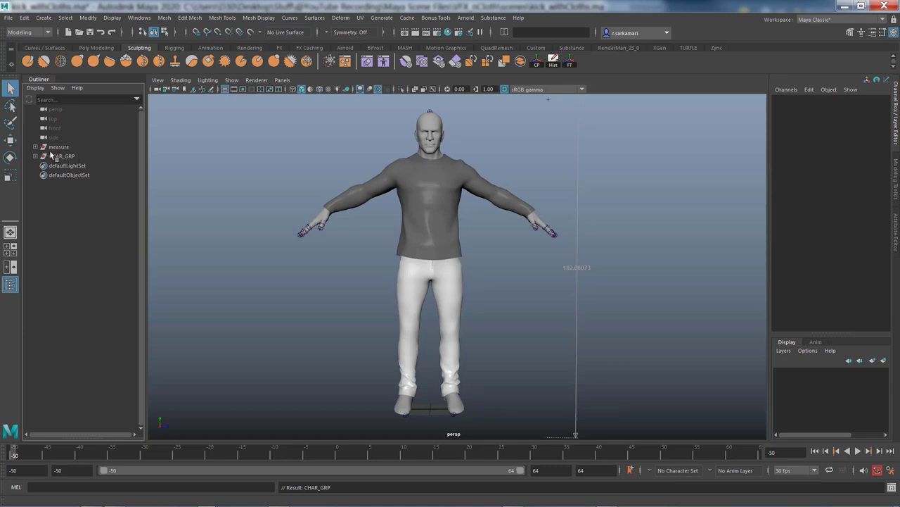
click(51, 157)
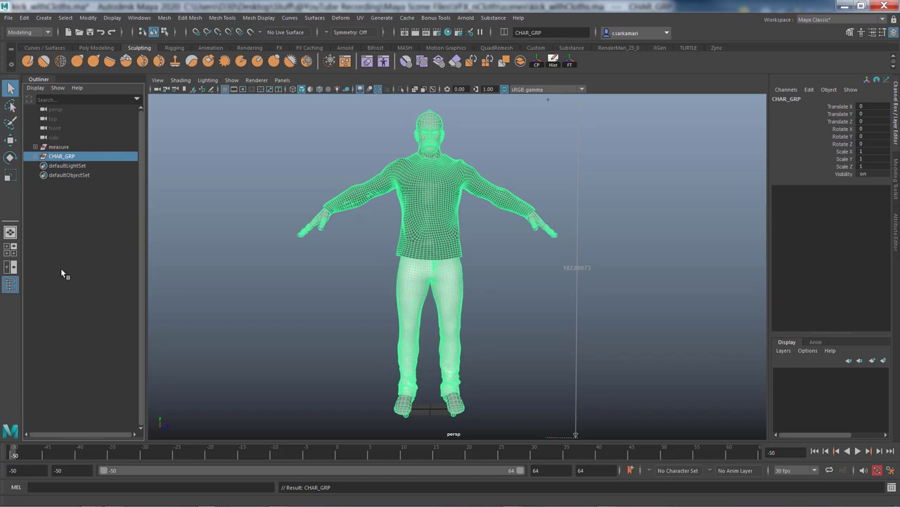
ctrl+click(64, 159)
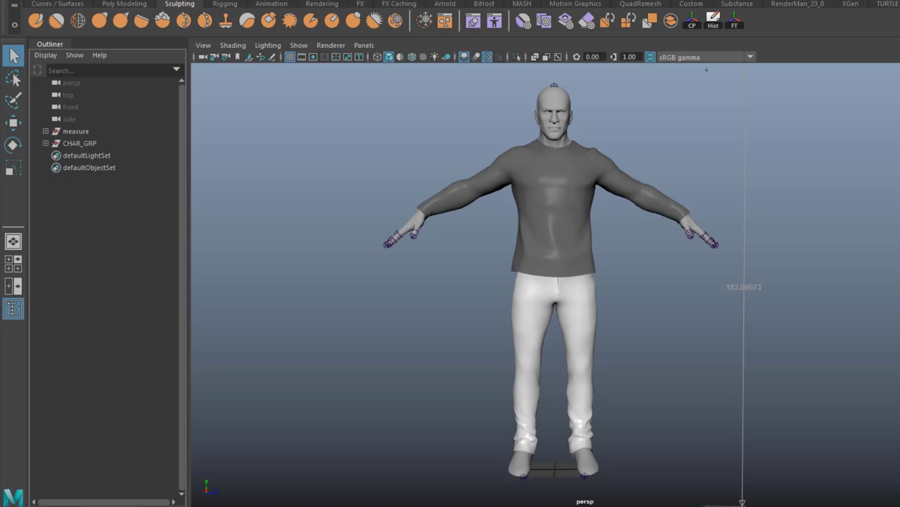
click(45, 143)
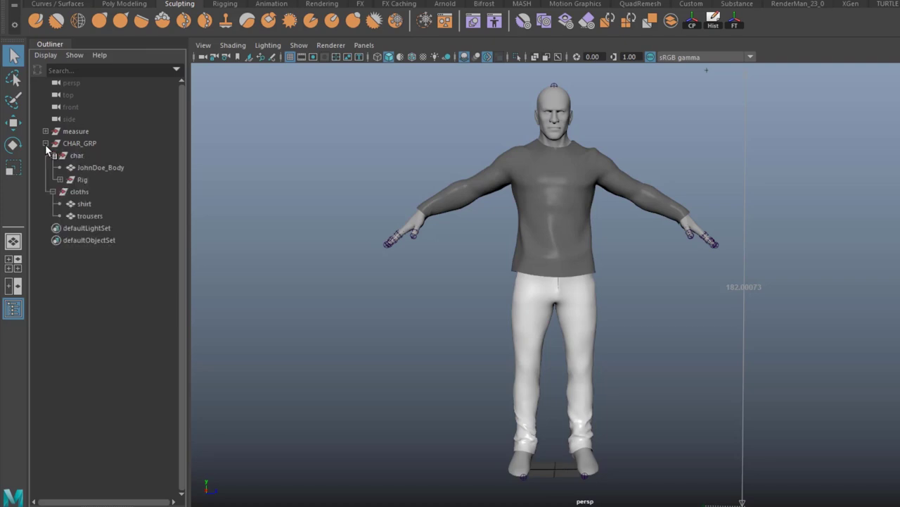
- Expand the Rig hierarchy and select every joint from Hips to RightToe_End together with the shirt and trousers meshes
shift+click(59, 179)
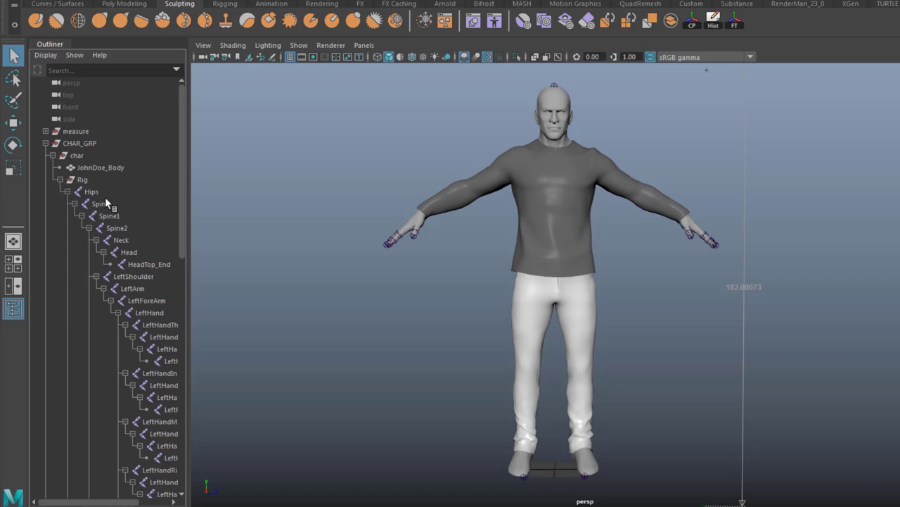
drag(180, 203, 223, 163)
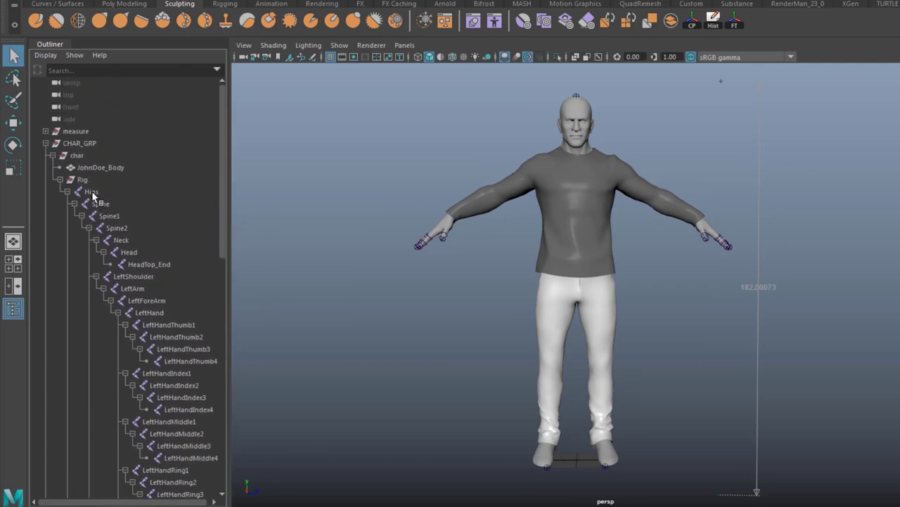
click(92, 192)
drag(220, 233, 231, 470)
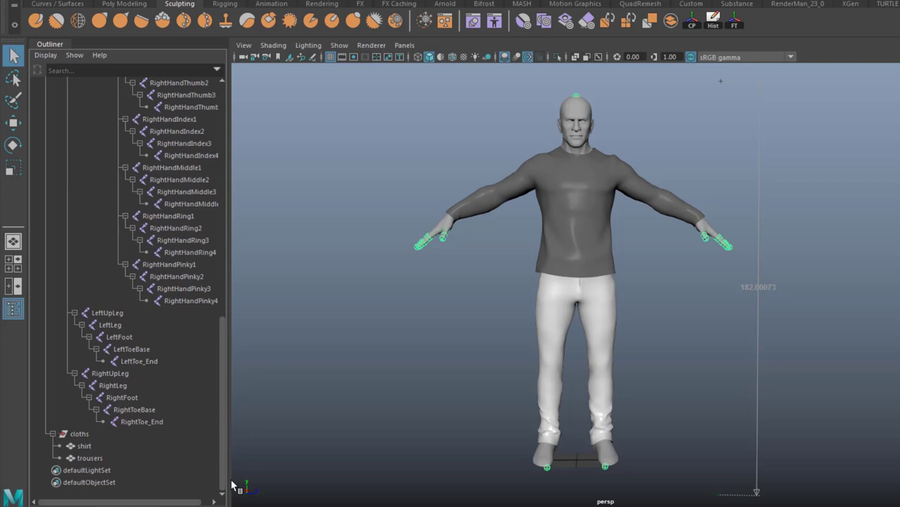
shift+click(148, 421)
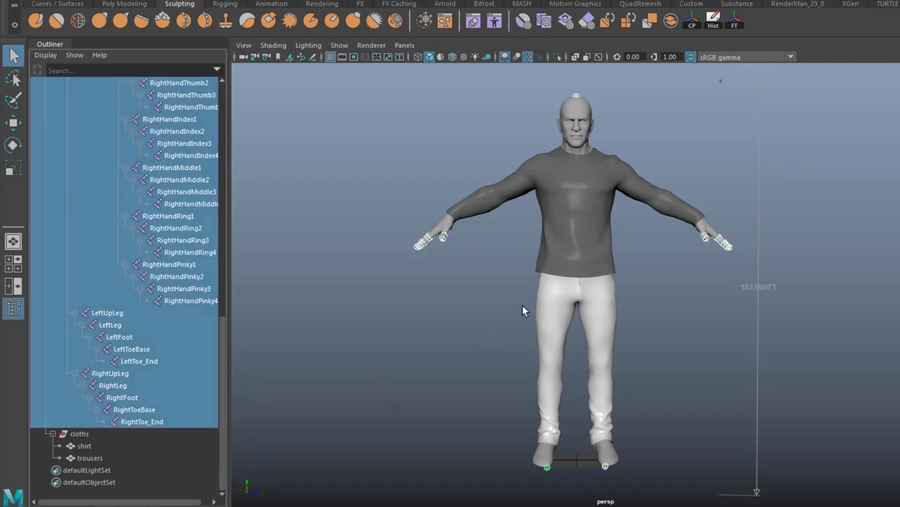
drag(220, 345, 237, 402)
ctrl+click(84, 446)
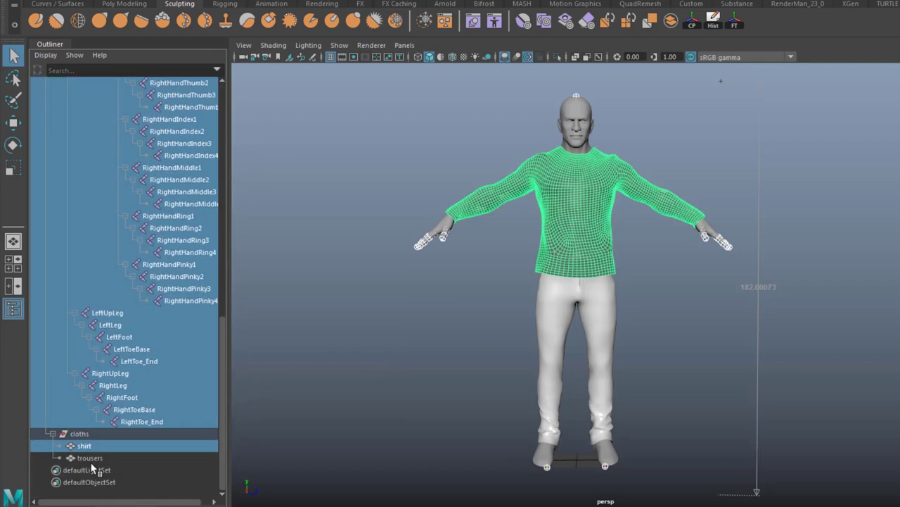
ctrl+click(90, 458)
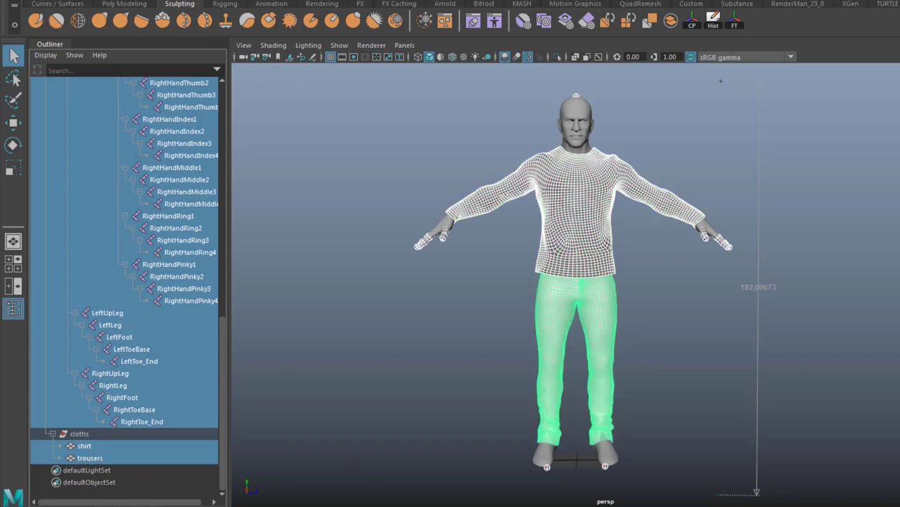
- Bind the shirt and trousers to the joints with Bind Skin, using reset default settings and Bind to set to Selected joints
click(35, 1)
click(21, 9)
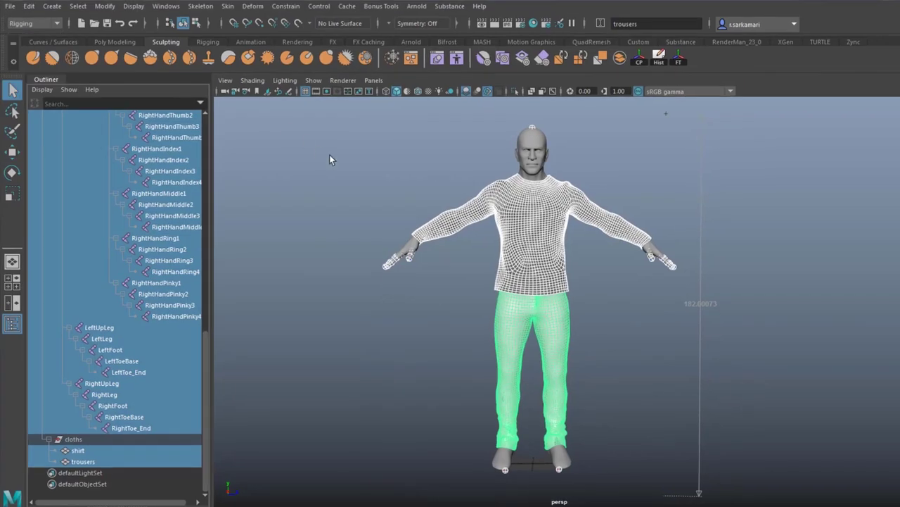
click(228, 5)
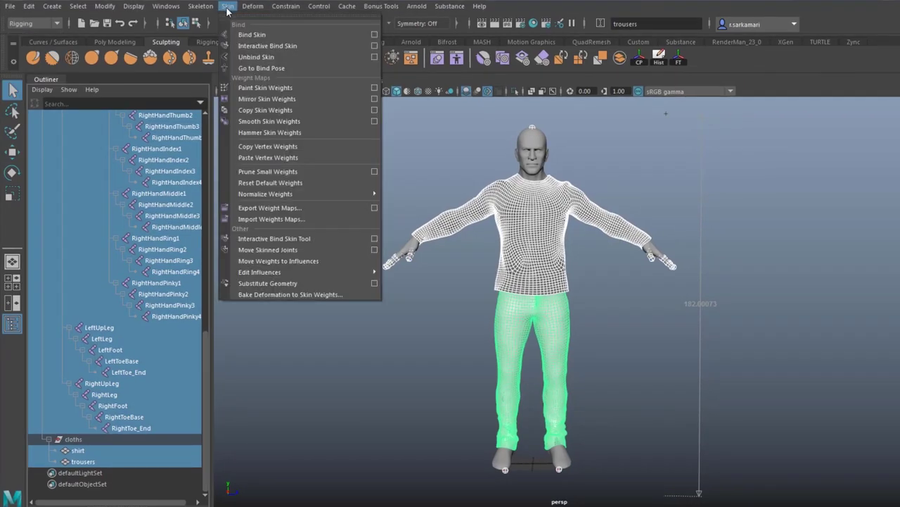
click(375, 35)
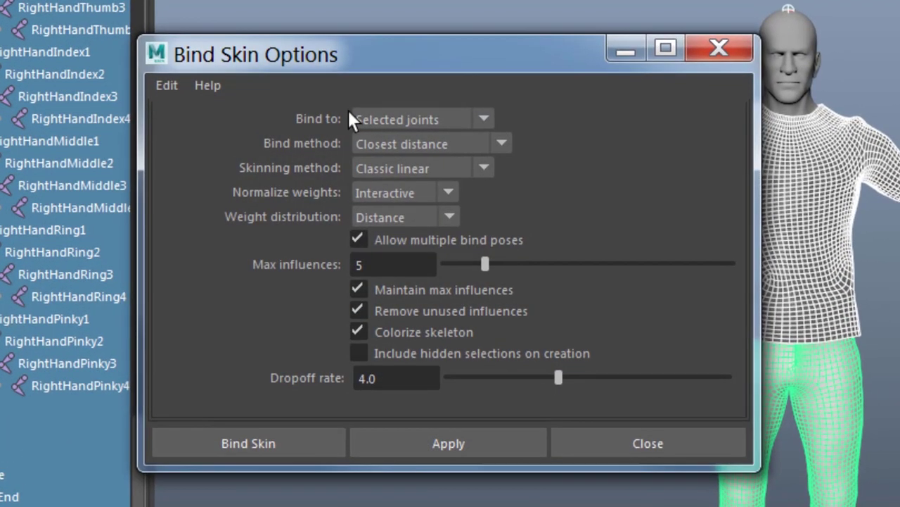
click(163, 85)
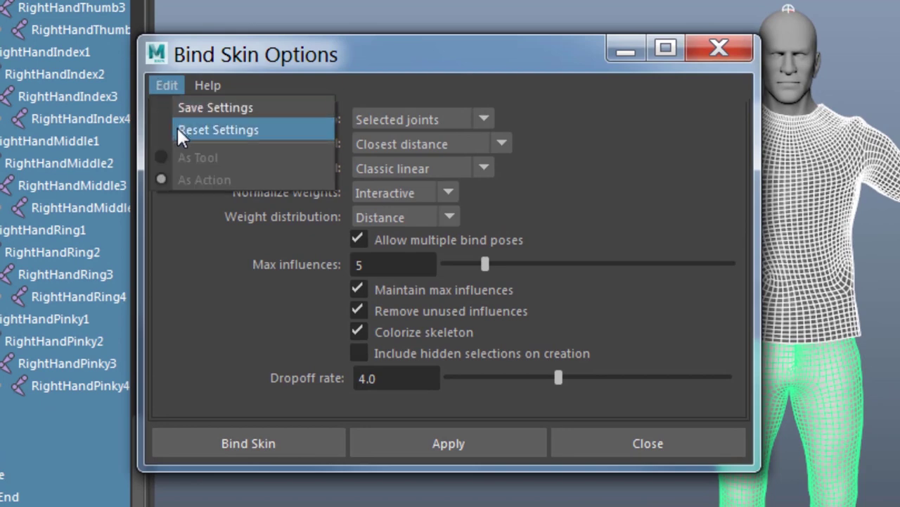
click(176, 126)
click(417, 118)
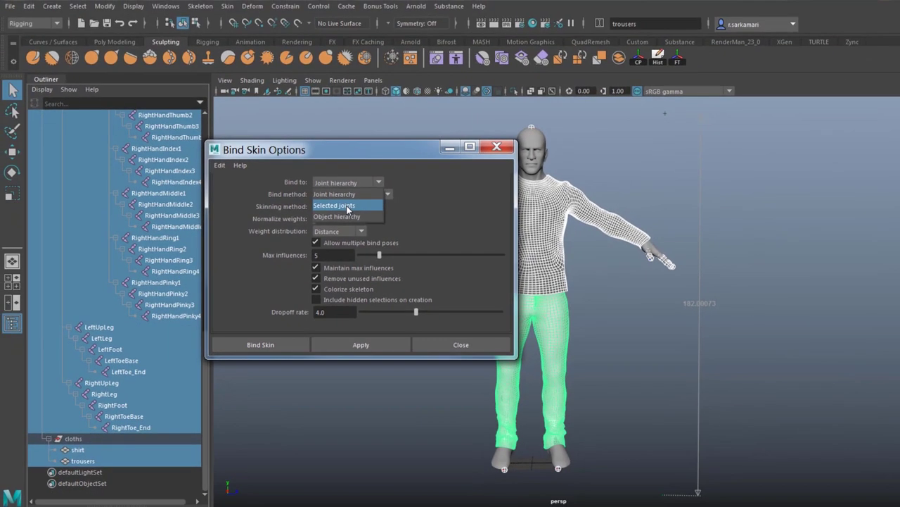
click(413, 168)
click(279, 346)
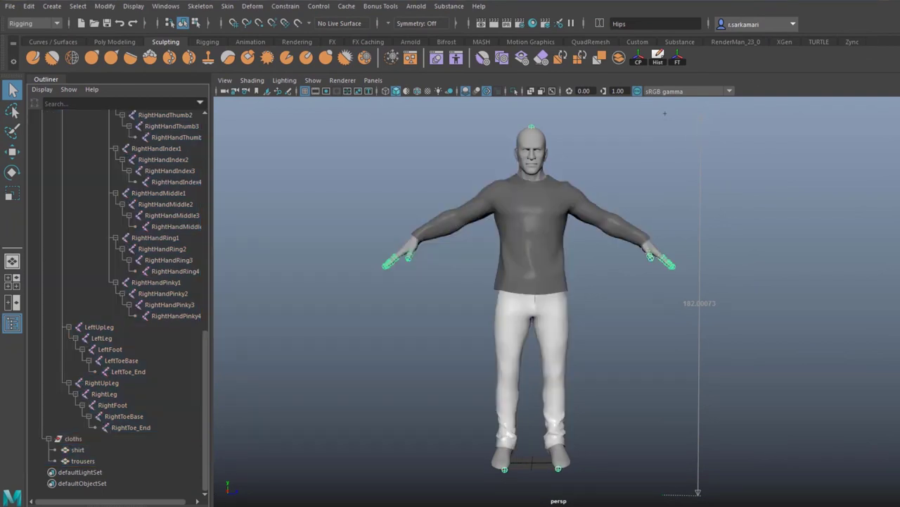
- Play the animation to check how the bound clothes follow the body, and hide joints in the viewport
key(alt+v)
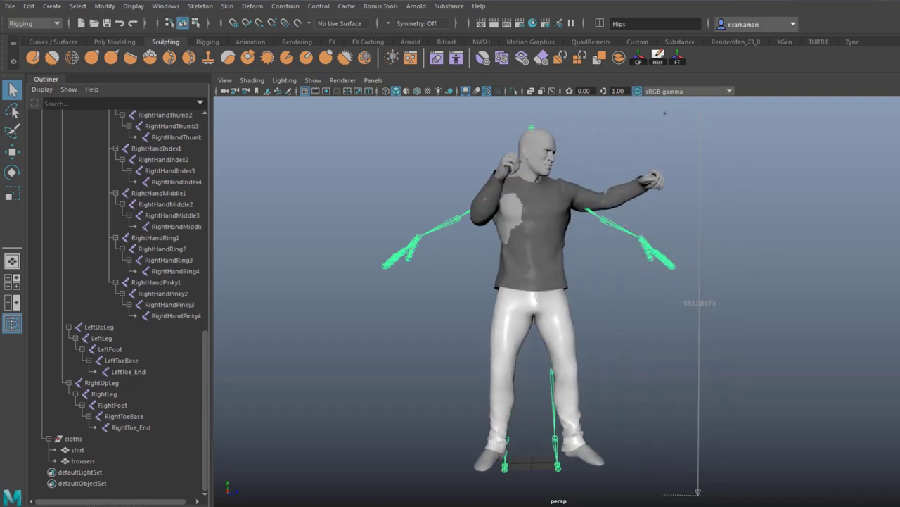
click(312, 81)
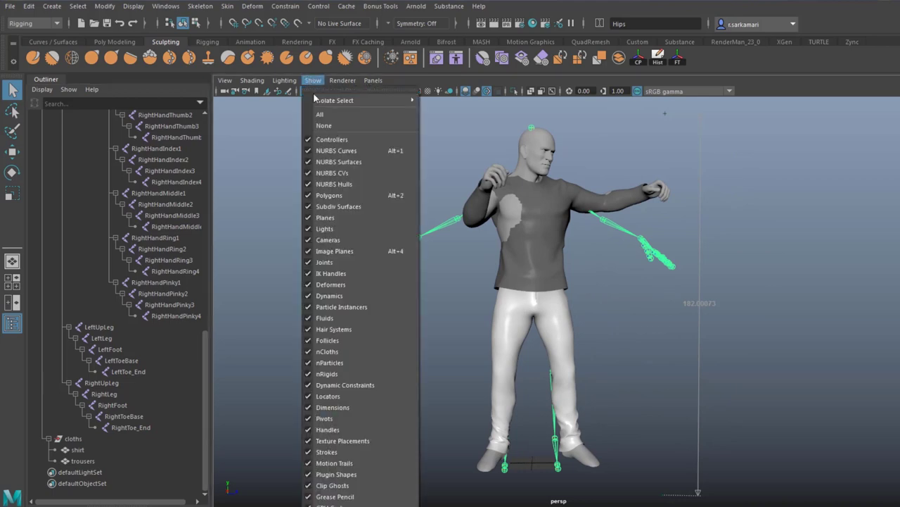
click(324, 262)
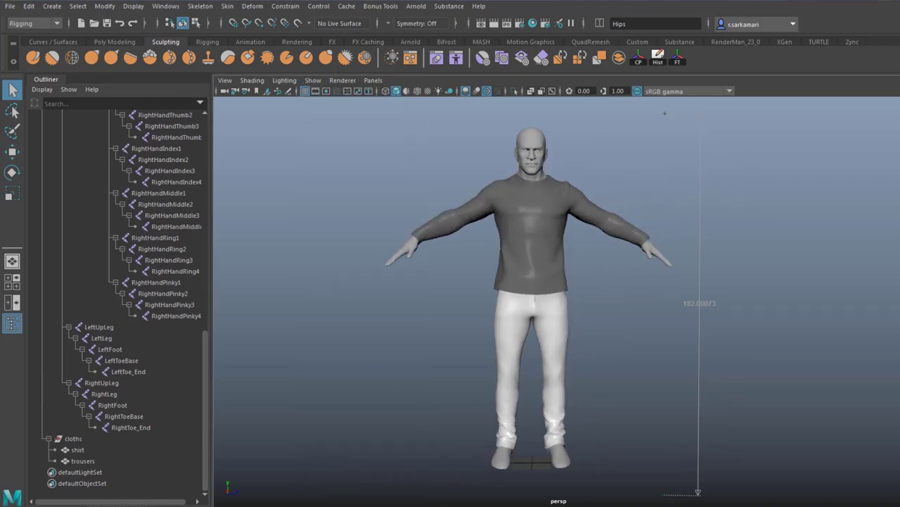
- Collapse the Rig and char hierarchies, duplicate the character's body mesh and unparent the copy from its group
drag(206, 432, 205, 184)
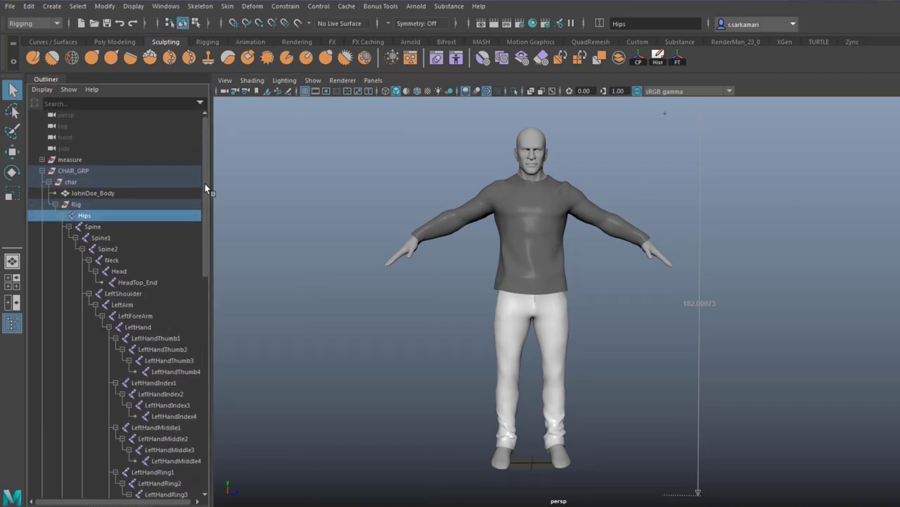
click(53, 205)
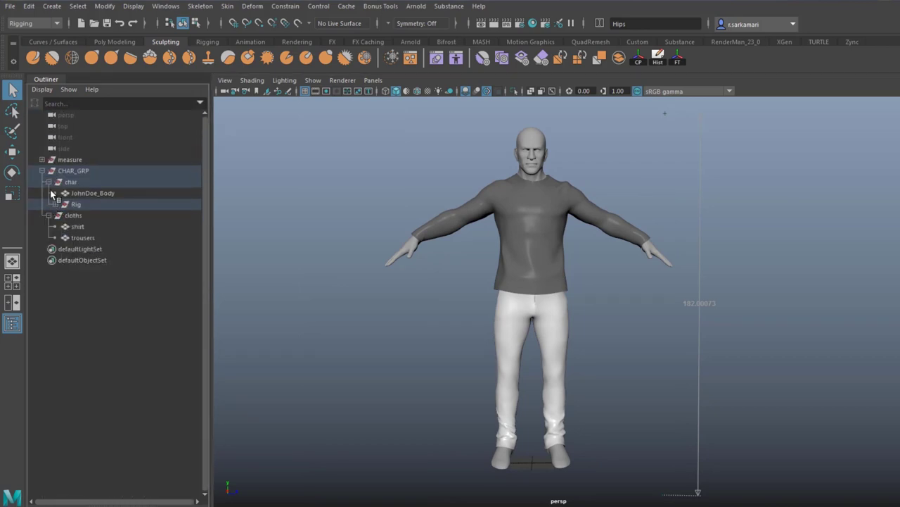
click(47, 181)
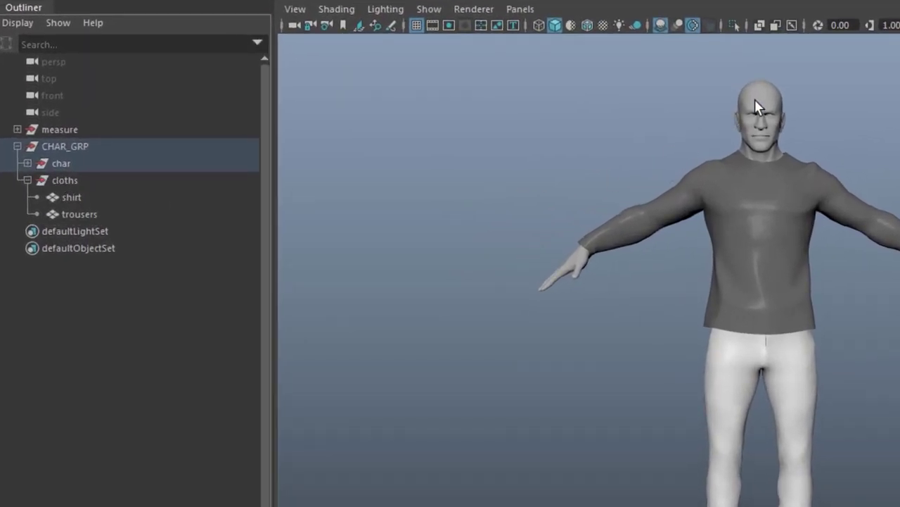
click(754, 99)
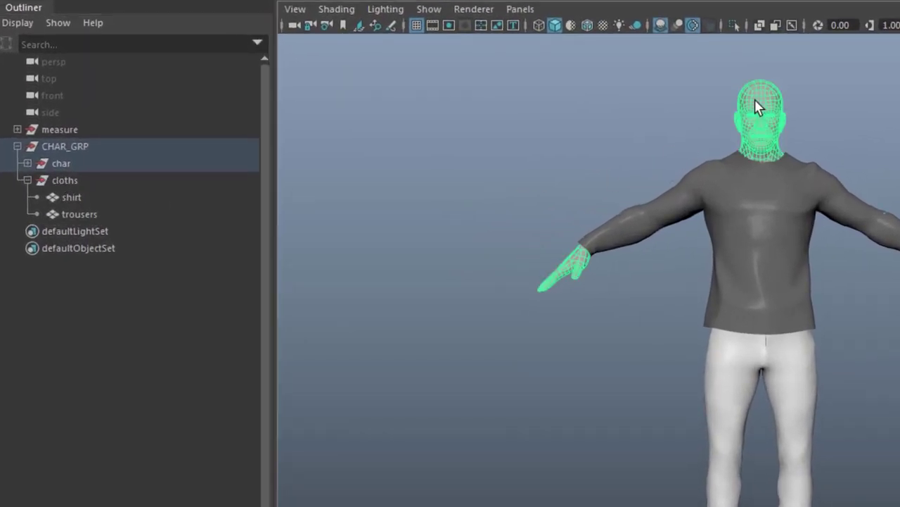
key(ctrl+d)
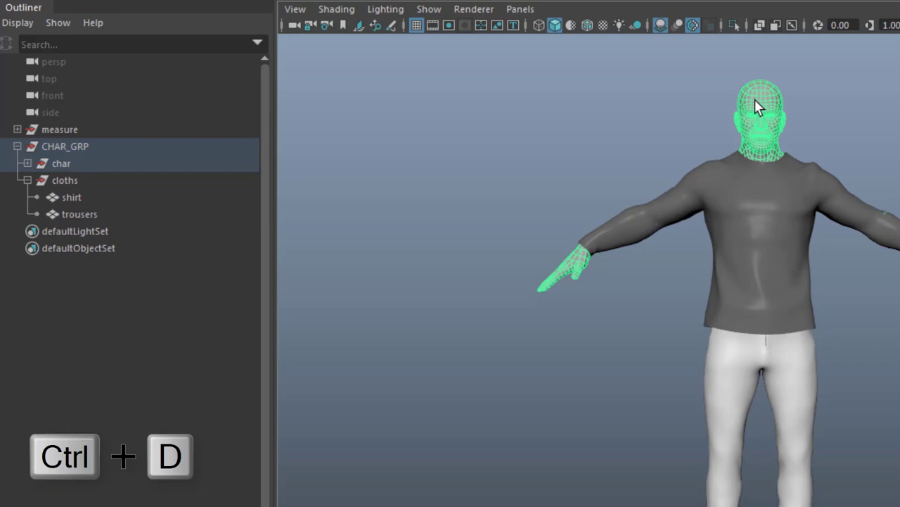
key(shift+p)
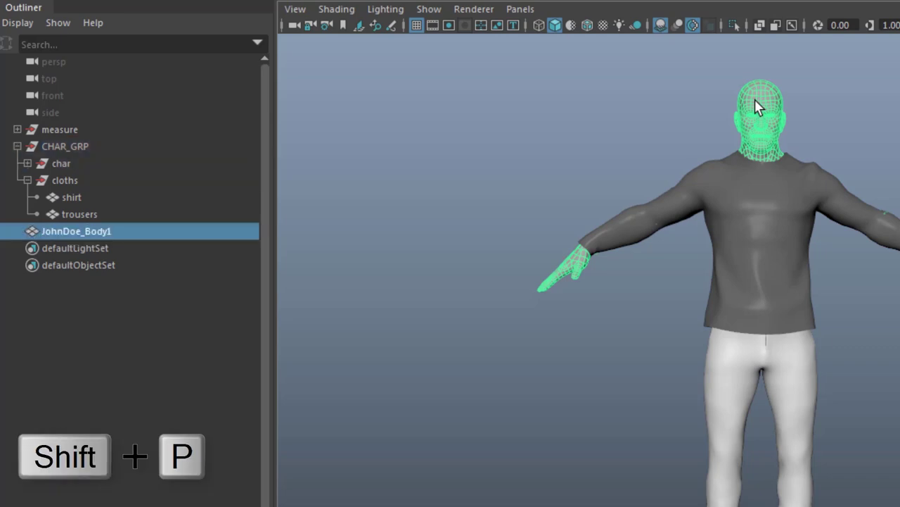
- Duplicate the shirt and trousers, unparent the copies from cloths, and collapse the cloths and CHAR_GRP groups
click(70, 197)
shift+click(77, 214)
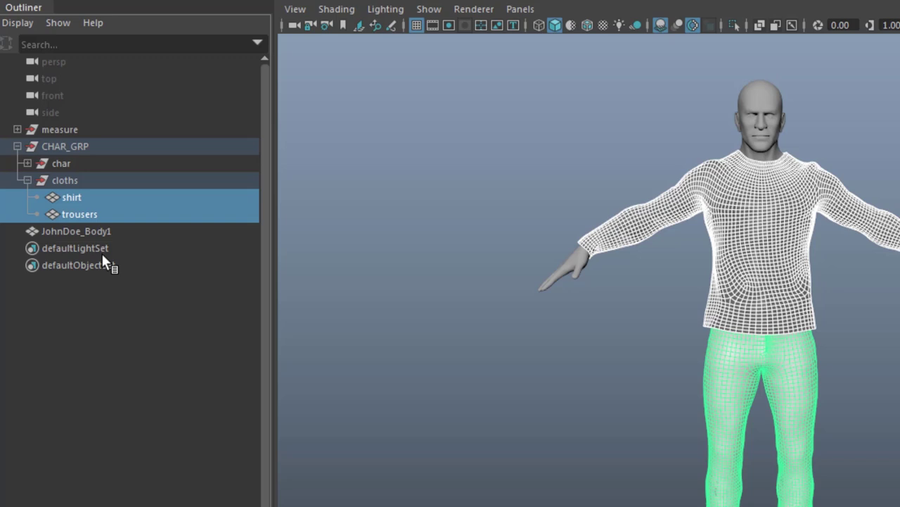
key(ctrl+d)
key(shift+p)
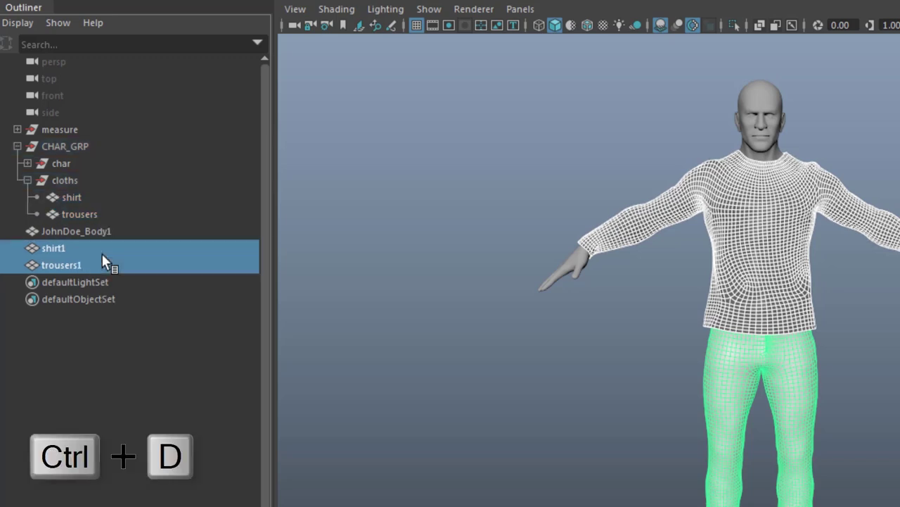
click(27, 180)
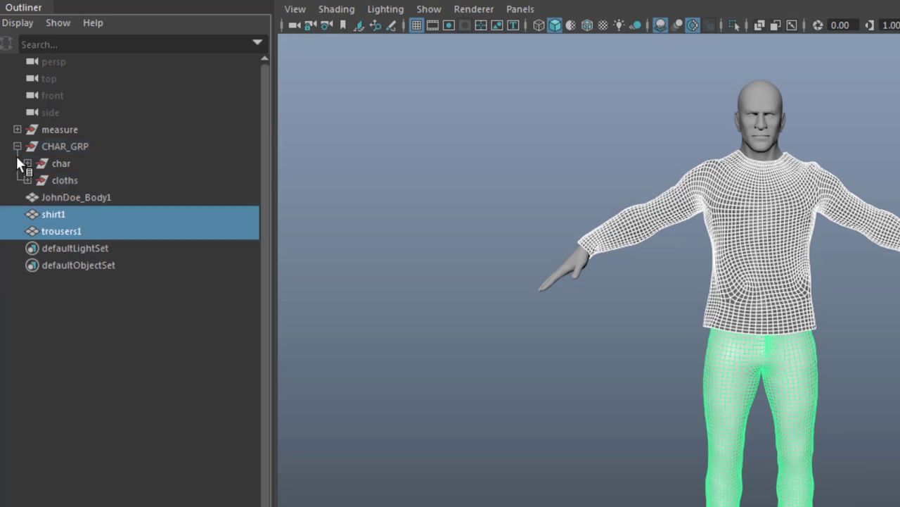
click(17, 145)
- Unlock all translate, rotate and scale channels on the duplicated body, shirt and trousers
shift+click(59, 164)
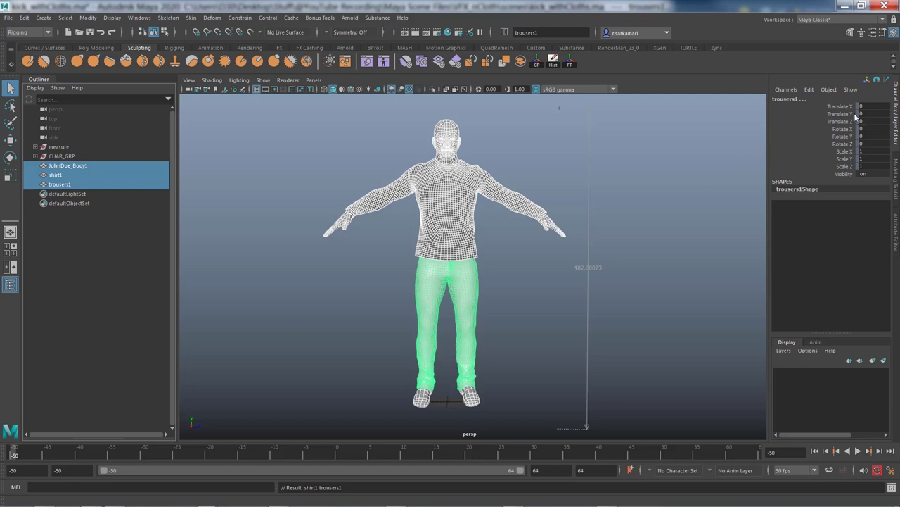
drag(845, 107, 847, 173)
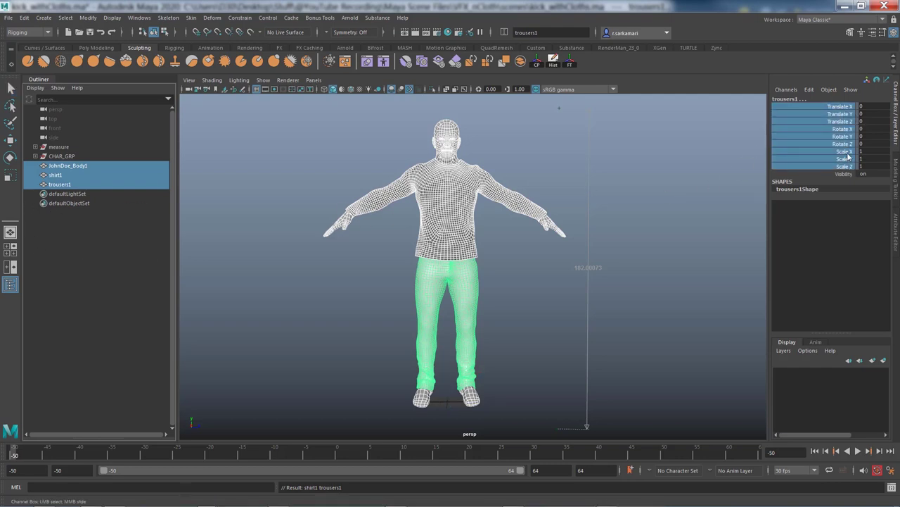
right_click(849, 156)
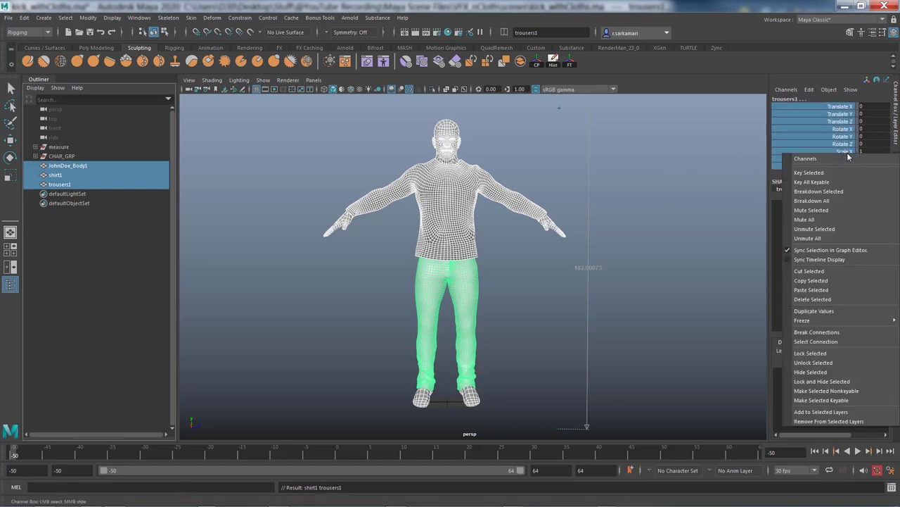
click(817, 362)
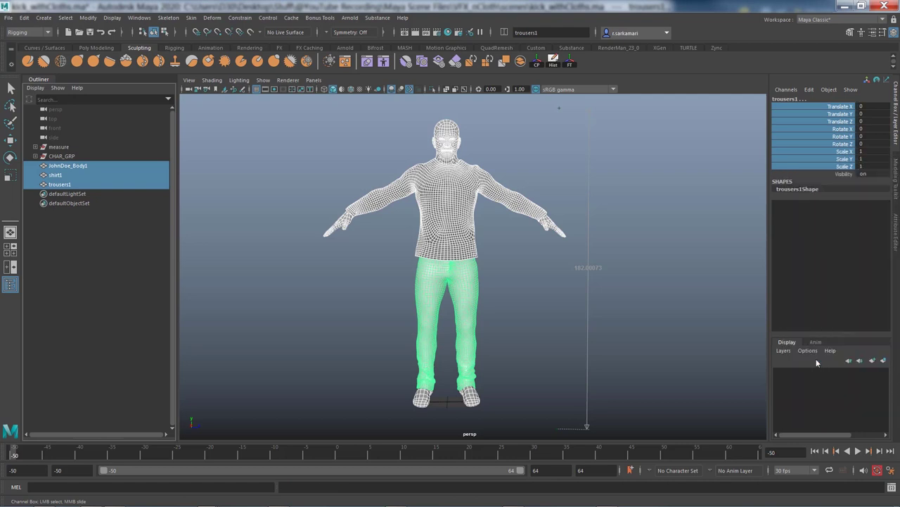
click(339, 250)
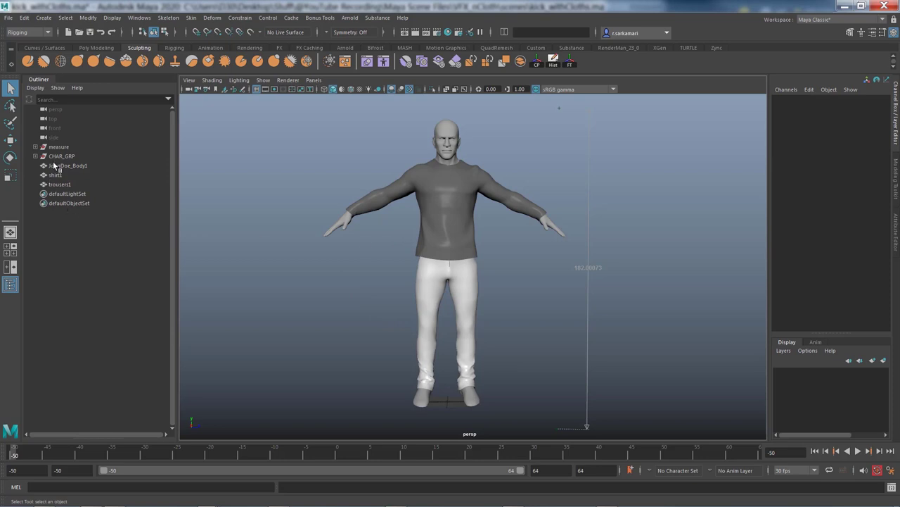
drag(57, 167, 51, 185)
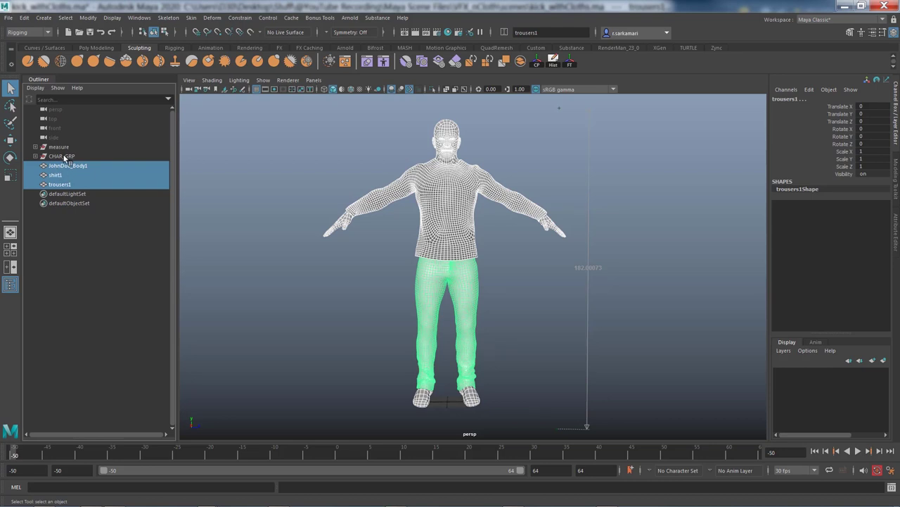
click(60, 156)
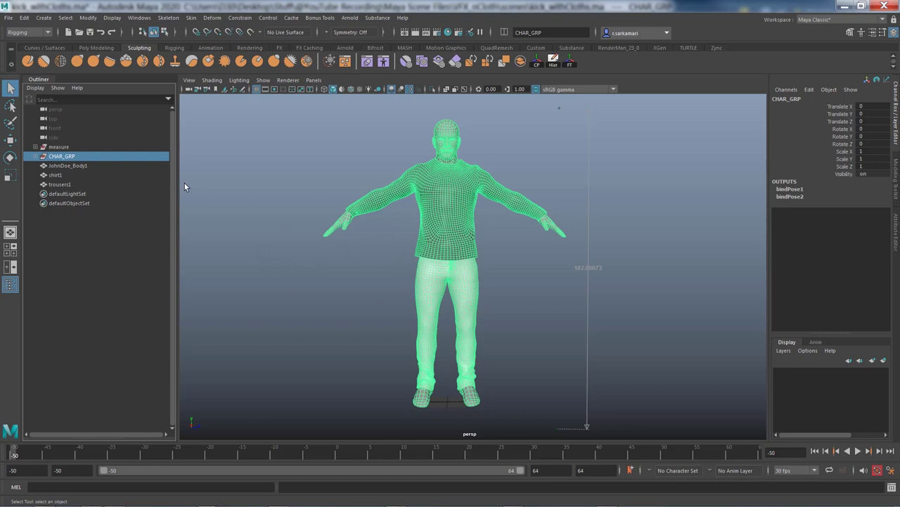
drag(60, 167, 62, 186)
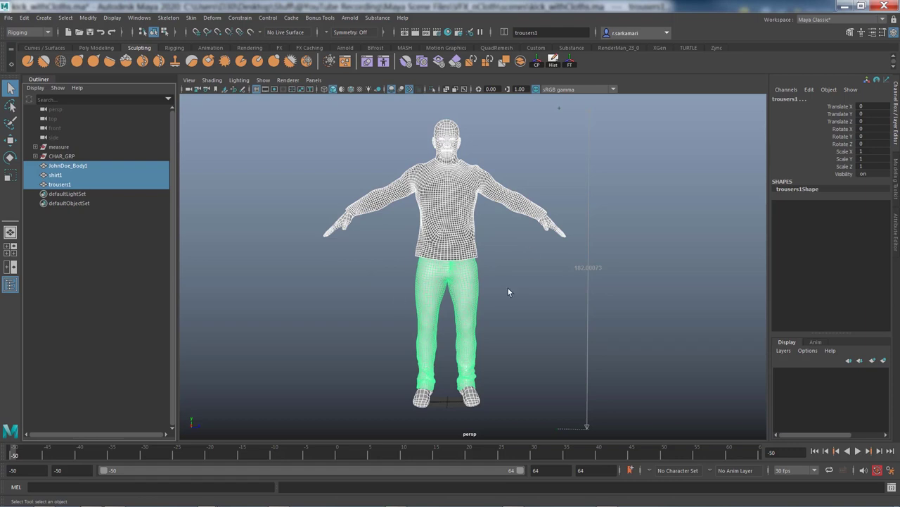
click(355, 270)
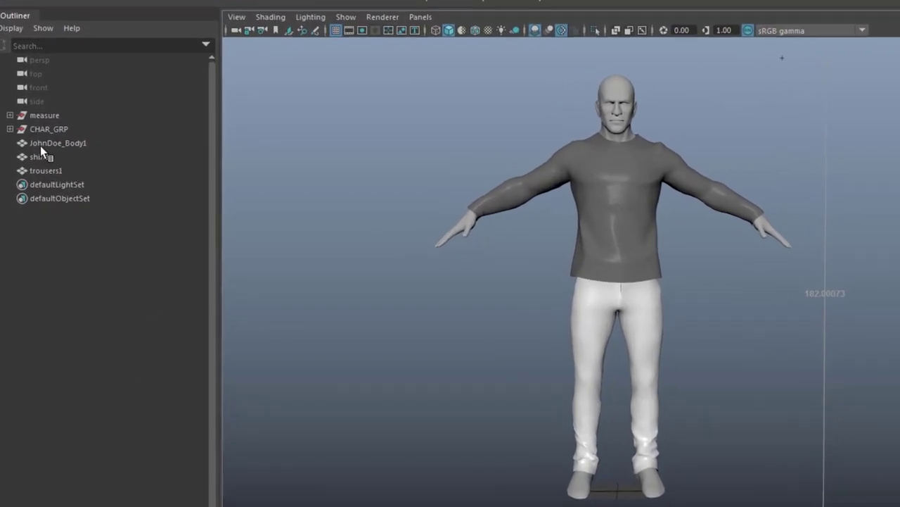
- Group the duplicated body, shirt and trousers together
drag(40, 146, 43, 171)
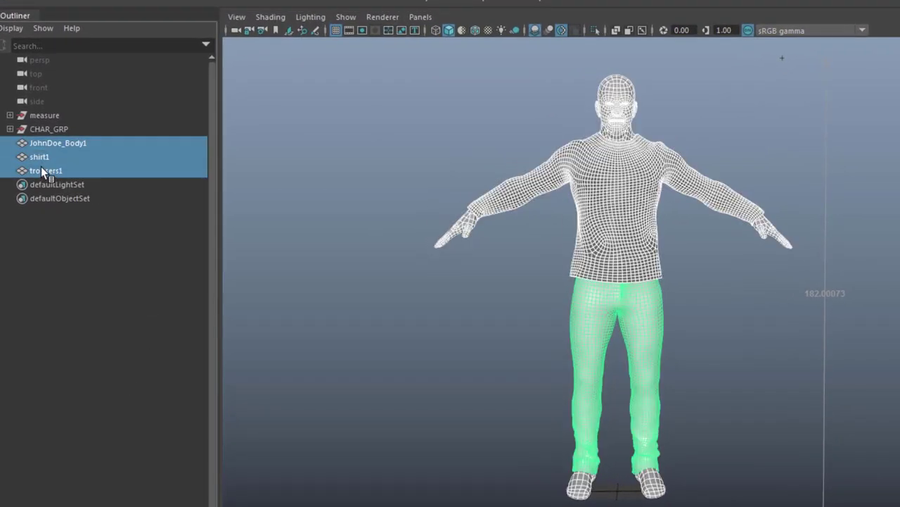
key(ctrl+g)
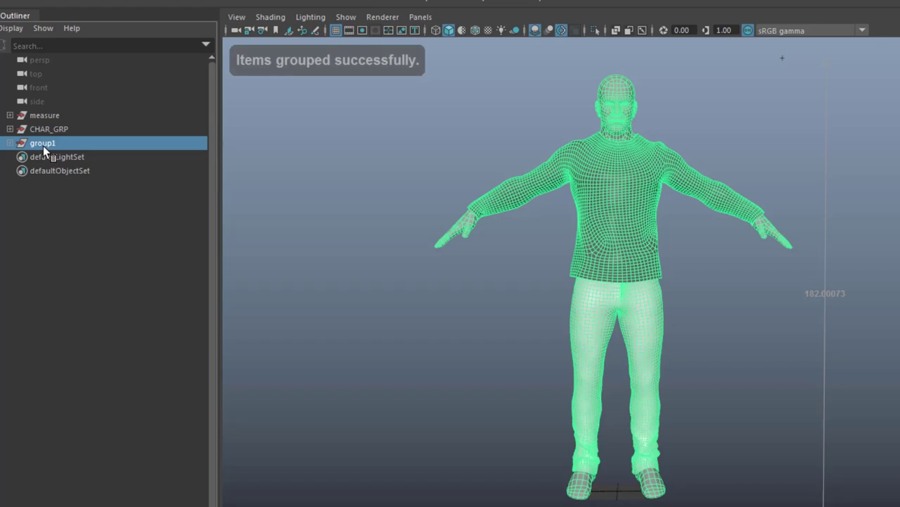
- Rename the group holding the duplicated meshes as Blendshapes
double_click(43, 144)
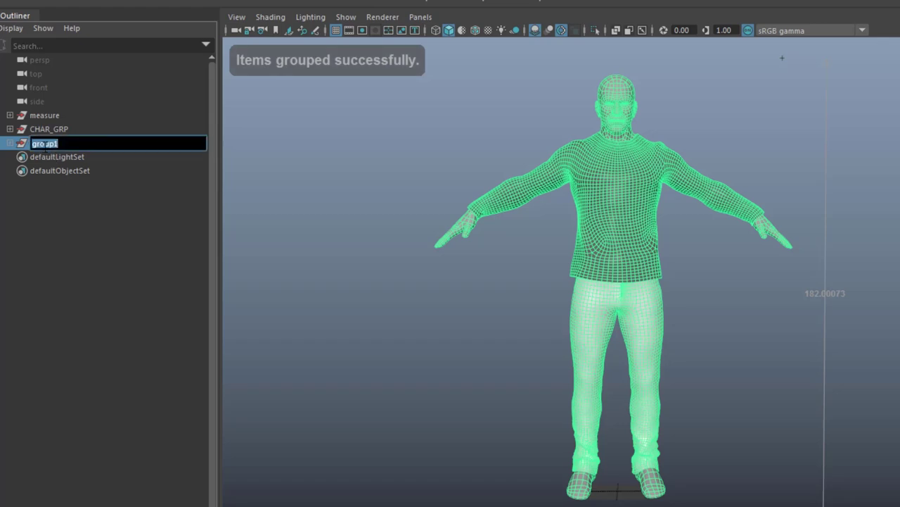
text(B)
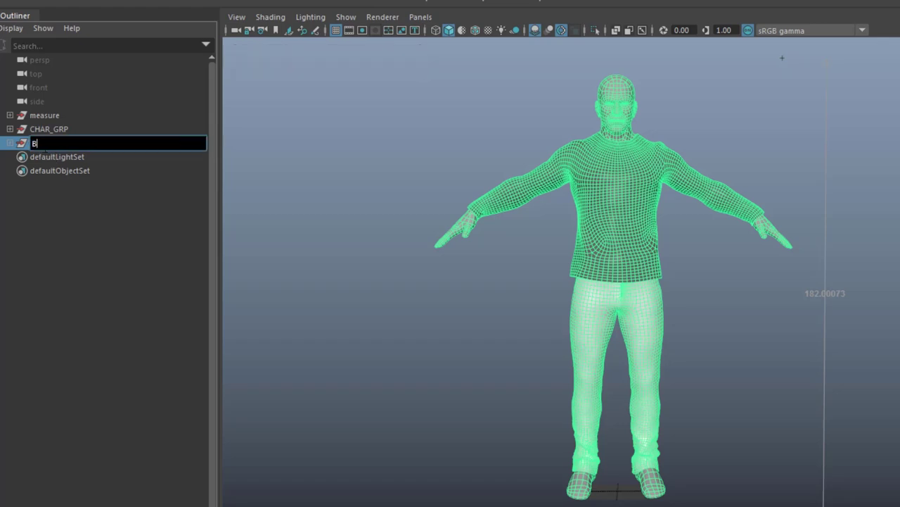
text(lendshapes)
key(Return)
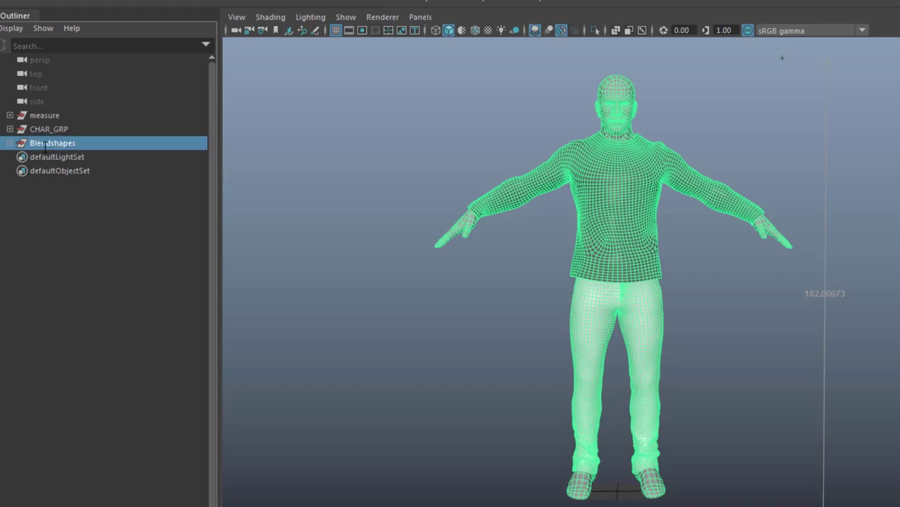
- Expand the Blendshapes group, replace the duplicated body's trailing 1 with the suffix _blendhape, and copy that suffix
click(9, 143)
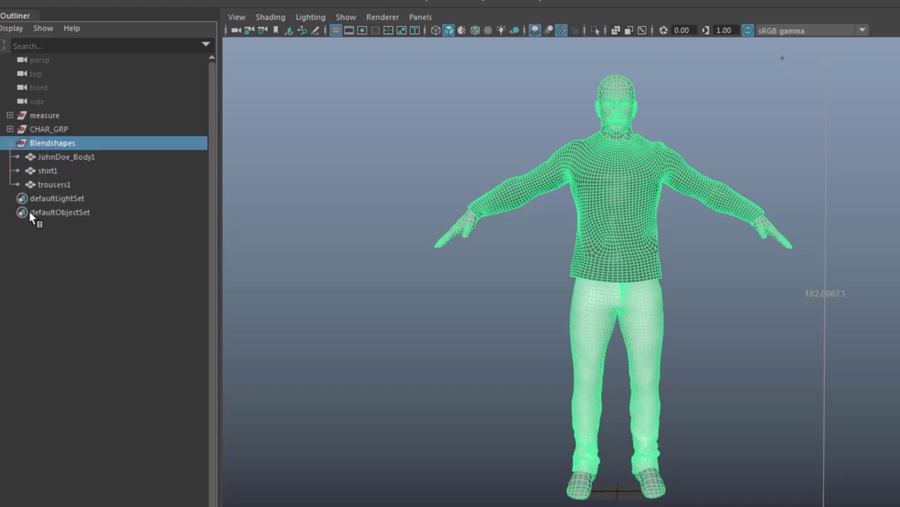
double_click(46, 155)
click(101, 158)
key(BackSpace)
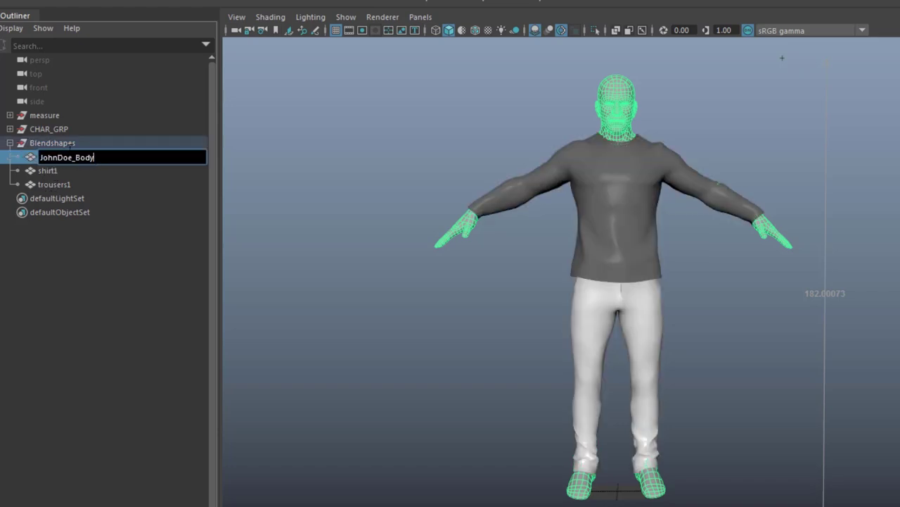
text(_blendhape)
key(shift+Left)
key(shift+Left)
key(shift+Left)
key(shift+Left)
key(shift+Left)
key(shift+Left)
key(shift+Left)
key(shift+Left)
key(shift+Left)
key(shift+Left)
key(ctrl+c)
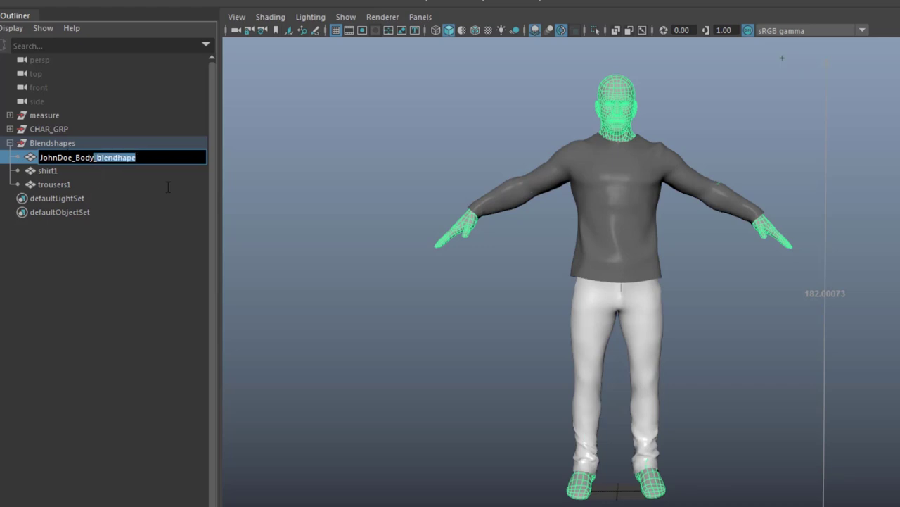
- Rename the duplicated shirt as shirt_blendhape, reusing the copied suffix
double_click(51, 171)
key(End)
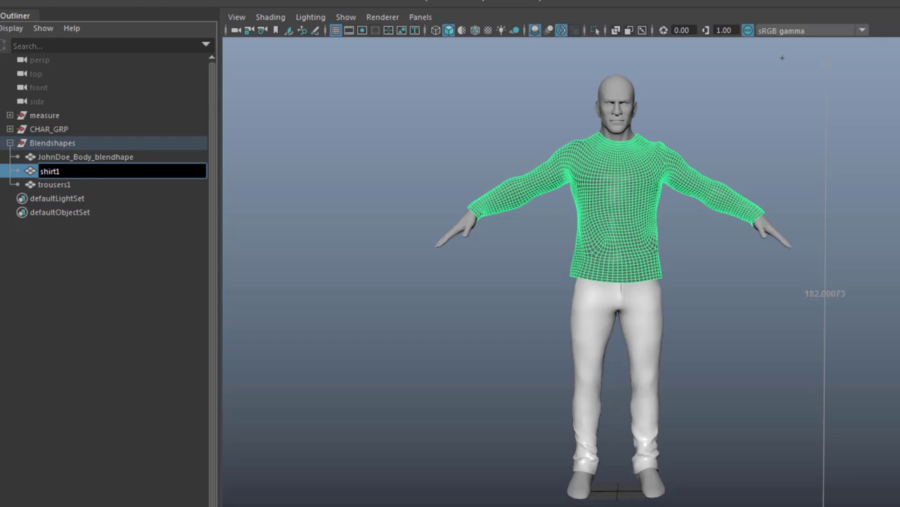
key(BackSpace)
key(ctrl+v)
- Rename the duplicated trousers as trousers_blendhape and clear the selection
click(63, 187)
double_click(63, 187)
key(End)
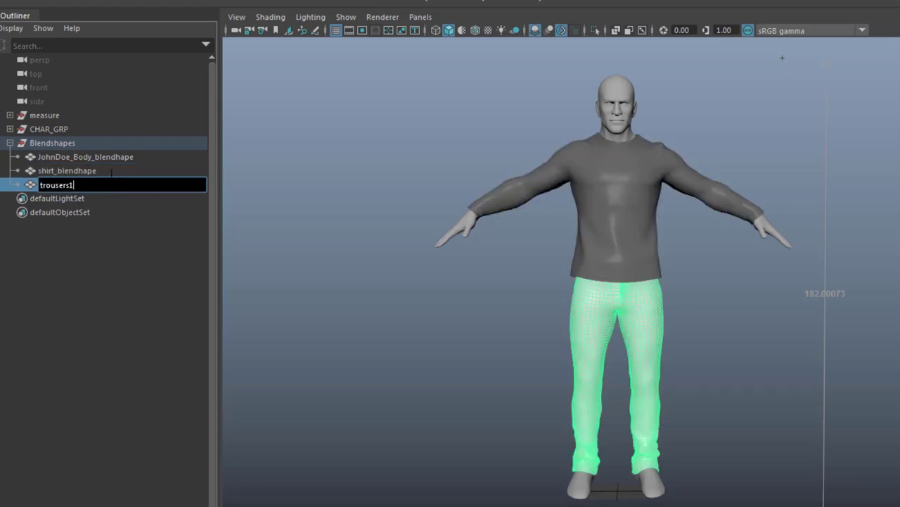
key(BackSpace)
key(ctrl+v)
key(Return)
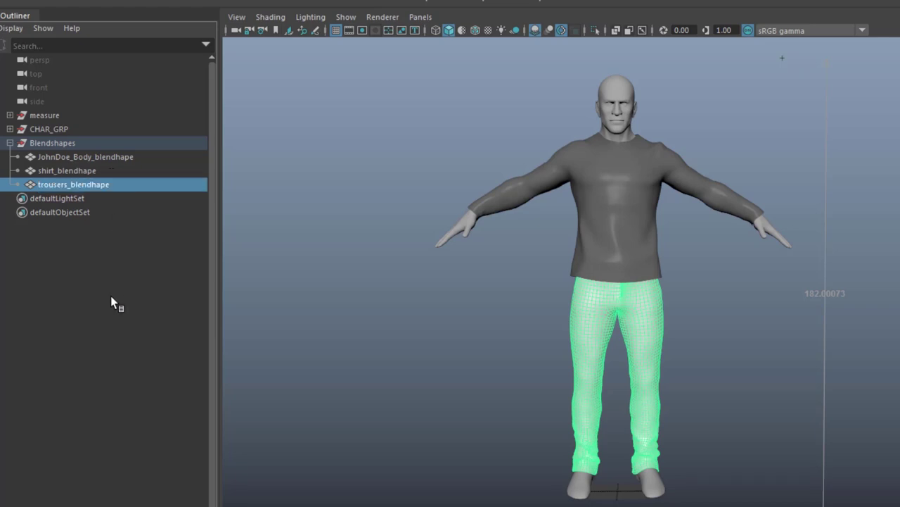
click(782, 57)
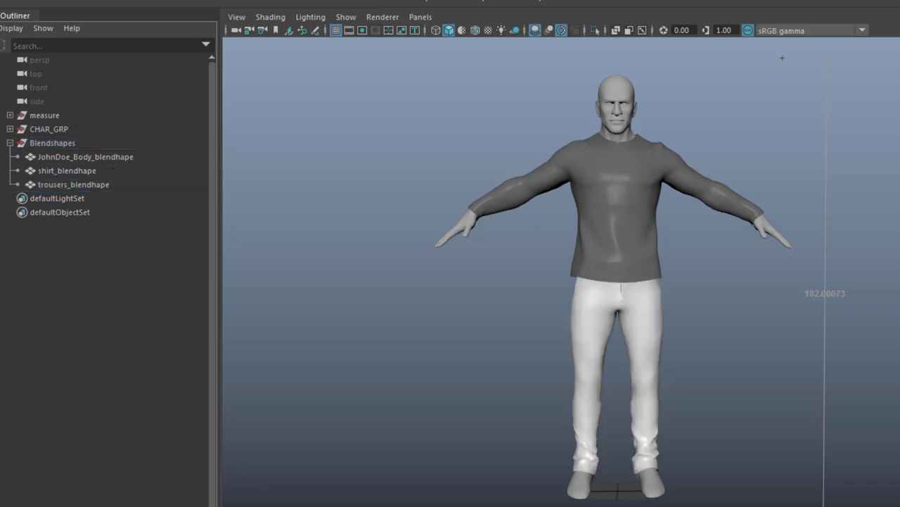
- Expand CHAR_GRP and its char and cloths groups down to the original body, shirt and trousers meshes
click(9, 129)
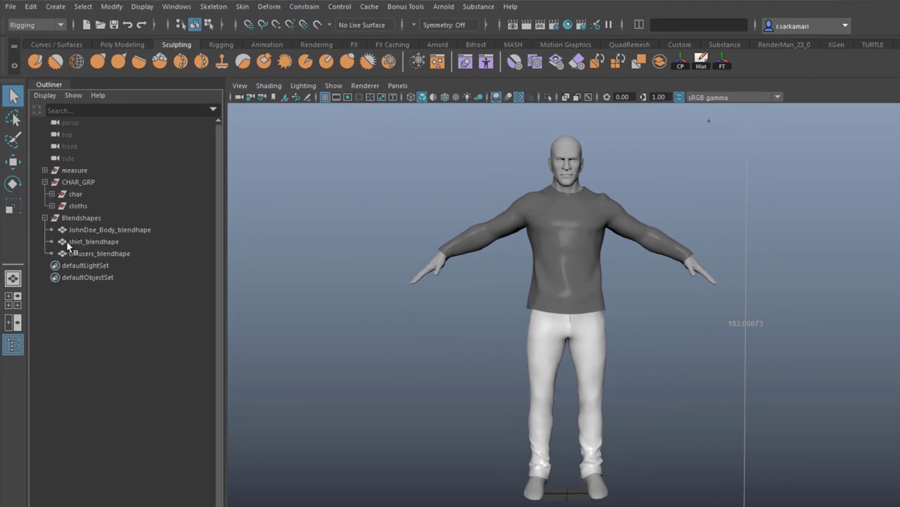
middle_drag(69, 244, 72, 182)
click(72, 182)
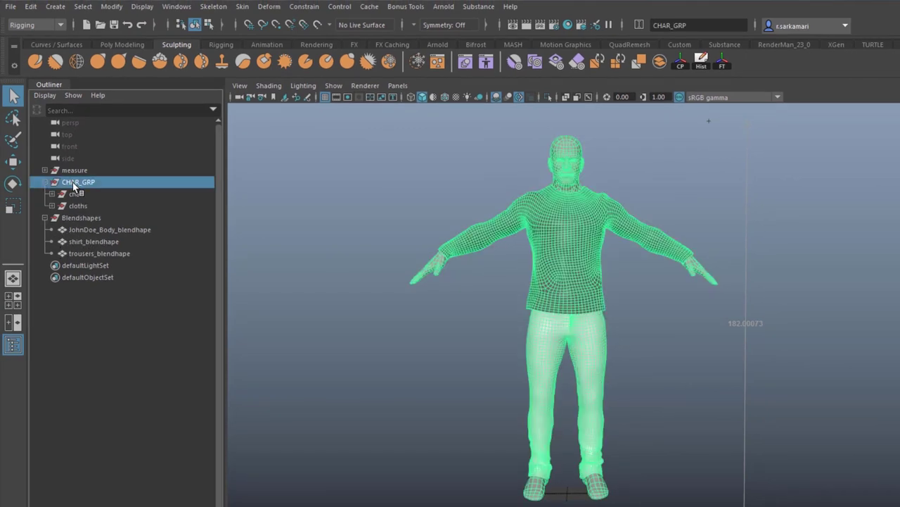
click(83, 218)
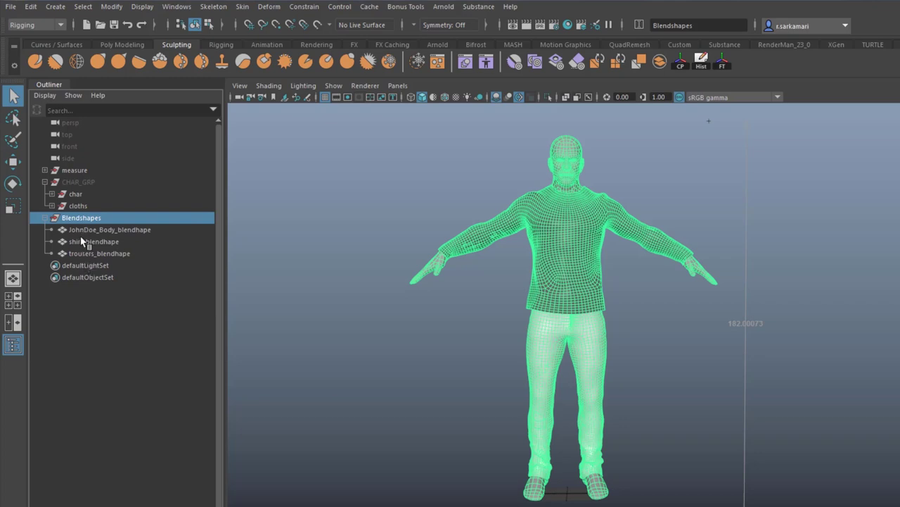
middle_drag(81, 241, 131, 256)
click(73, 182)
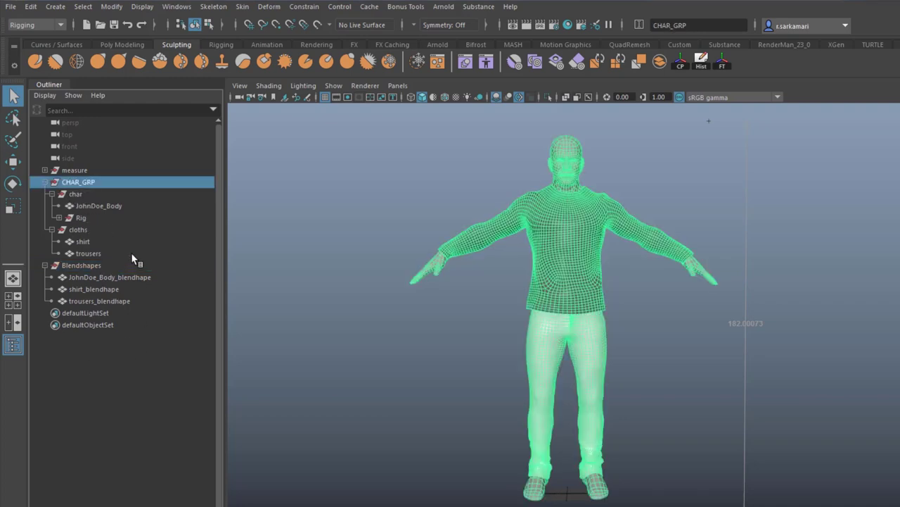
- Create a Blend Shape with reset default options, using the original body as target and its duplicate as base
click(93, 206)
middle_drag(94, 208, 101, 299)
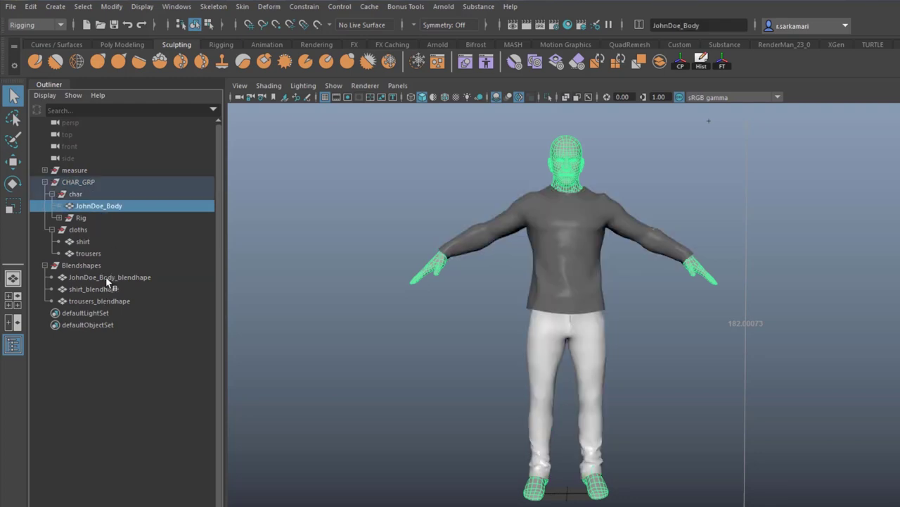
ctrl+click(106, 277)
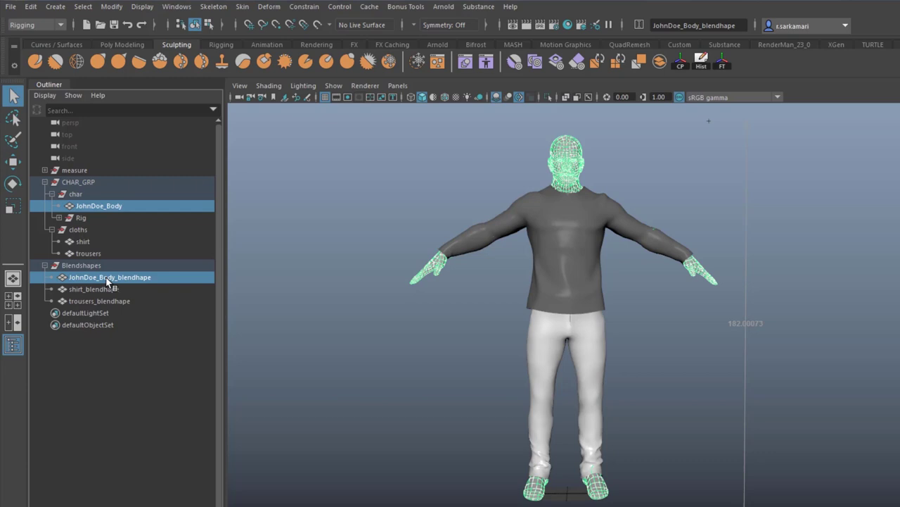
click(46, 23)
click(28, 62)
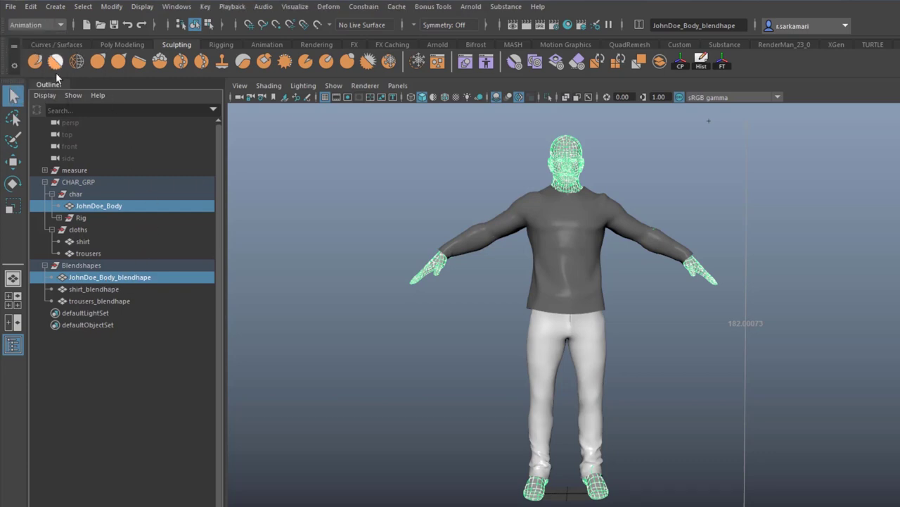
click(329, 8)
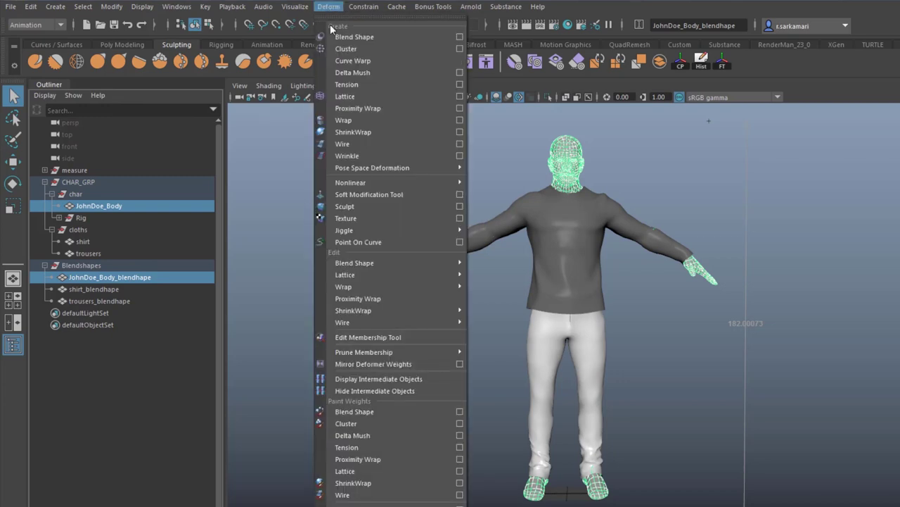
click(459, 36)
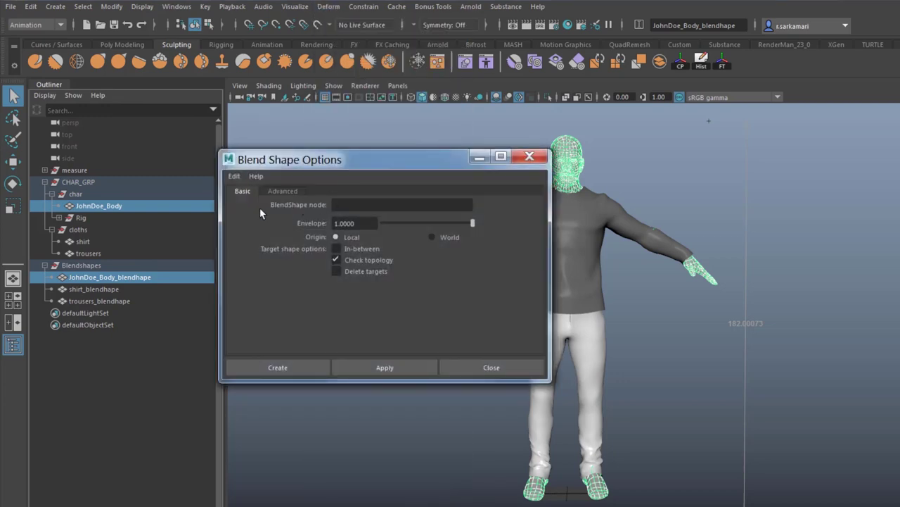
click(233, 176)
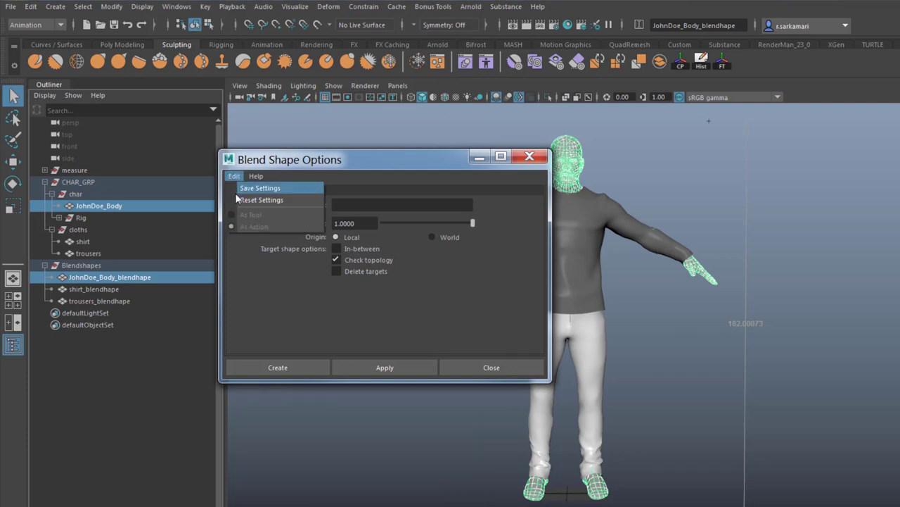
click(237, 194)
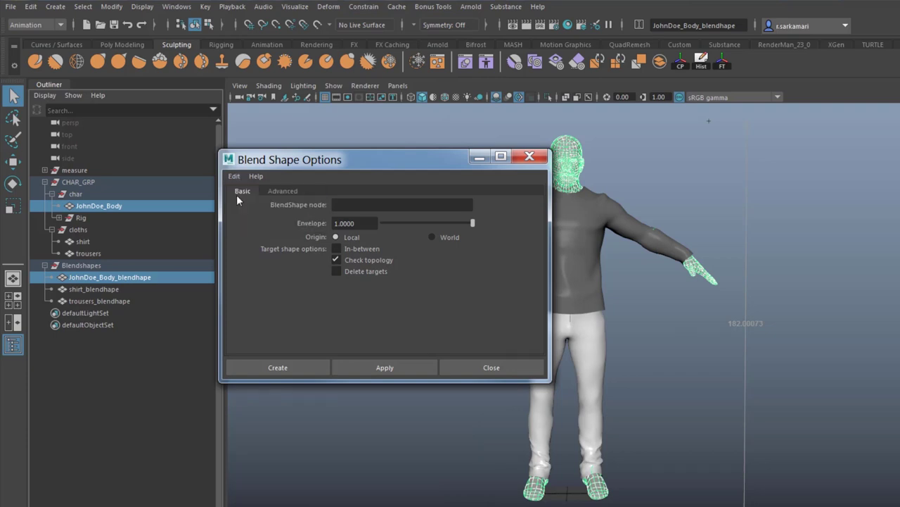
click(296, 368)
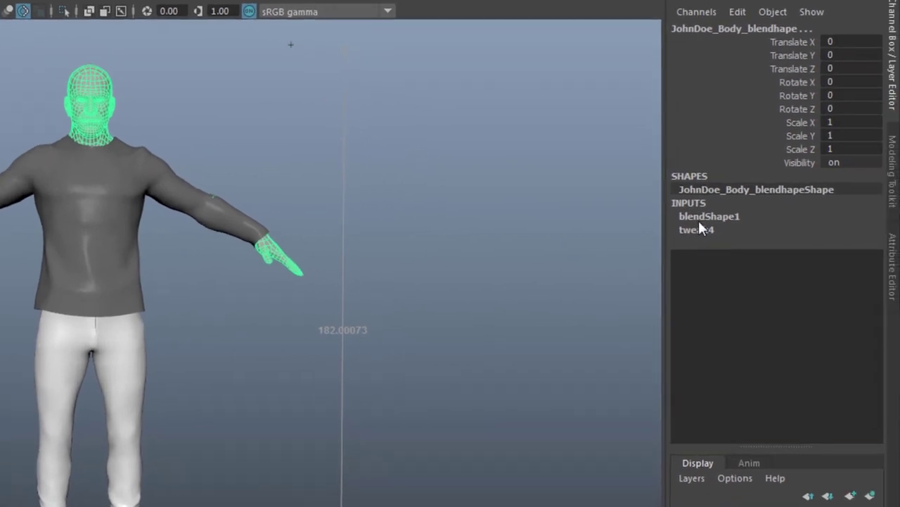
- Set the original body's target weight to 1 on the duplicated body's blend shape
click(698, 219)
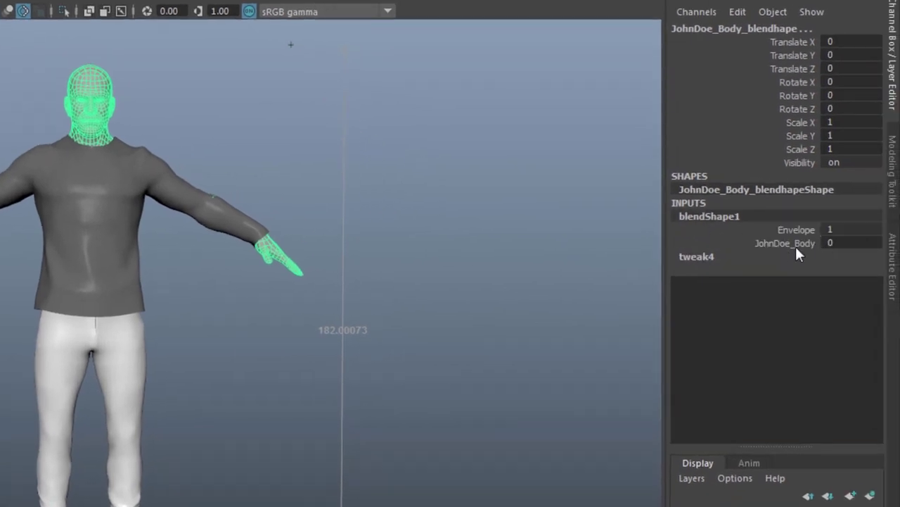
click(844, 242)
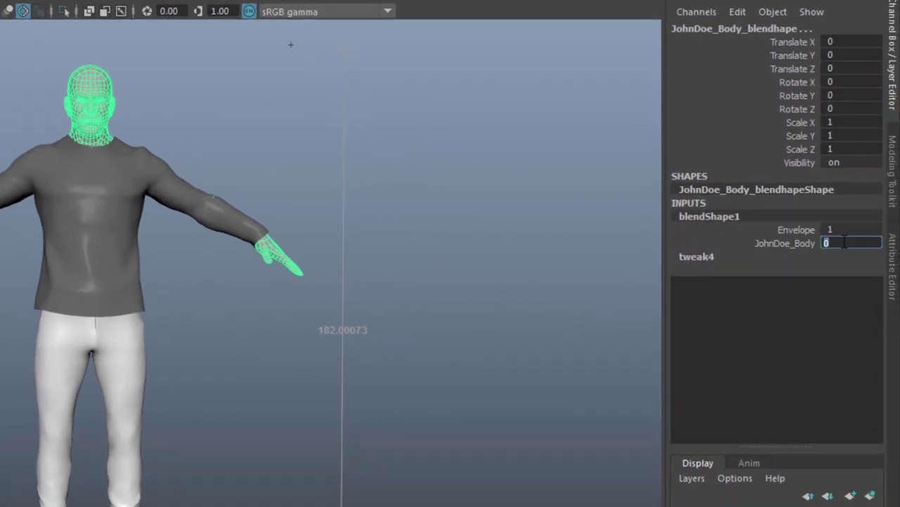
text(1)
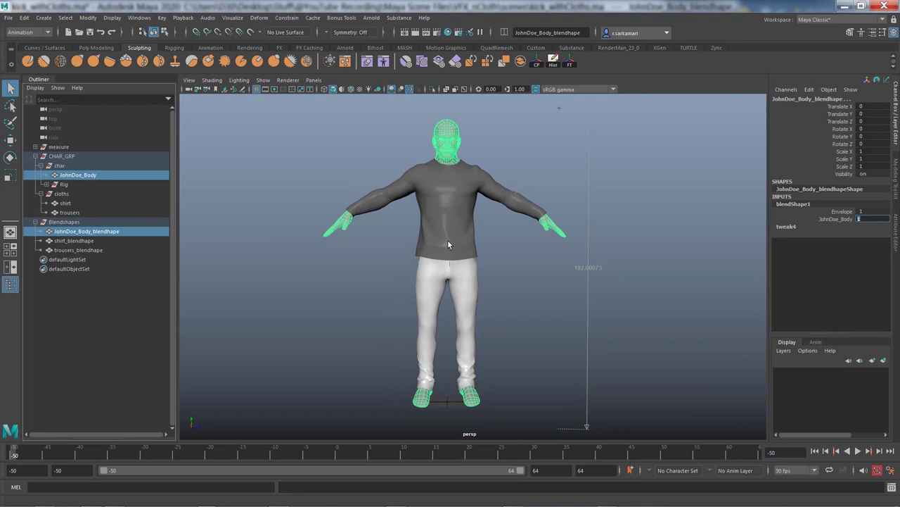
- Create a Blend Shape from shirt onto shirt_blendhape and set its shirt weight to 1
click(65, 203)
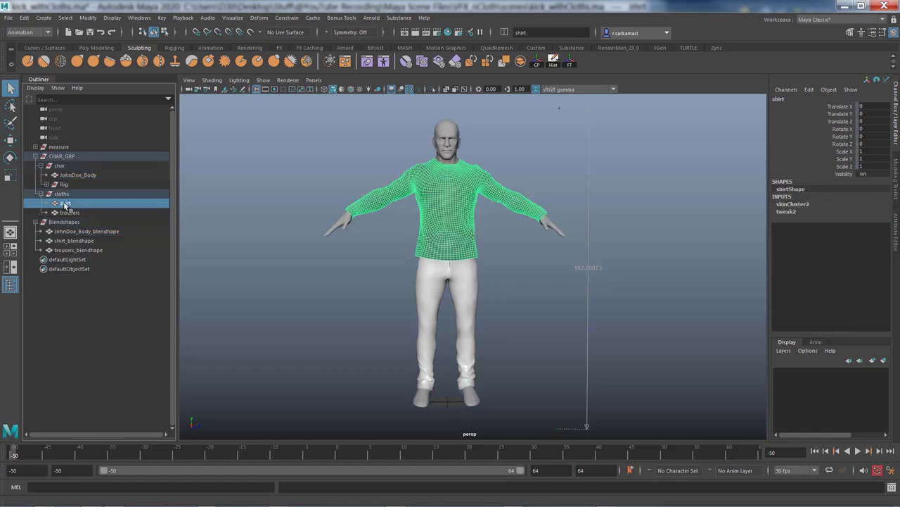
ctrl+click(70, 241)
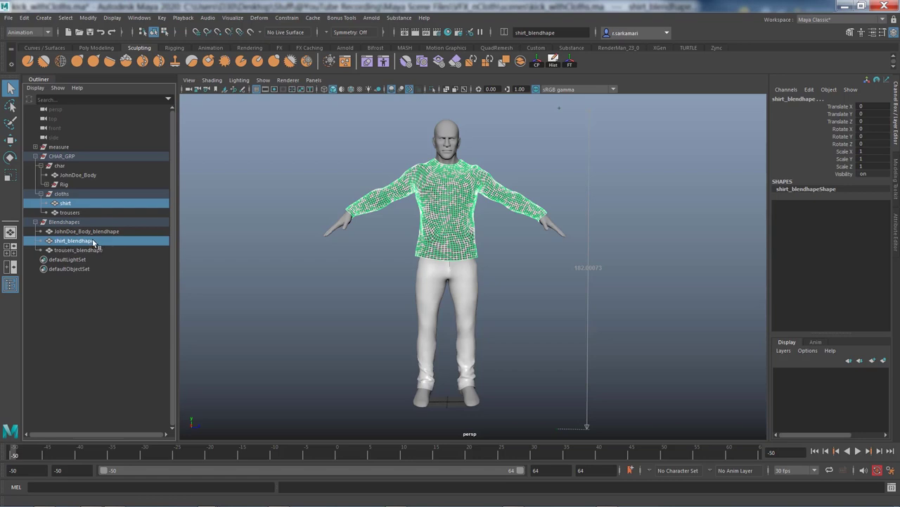
click(260, 18)
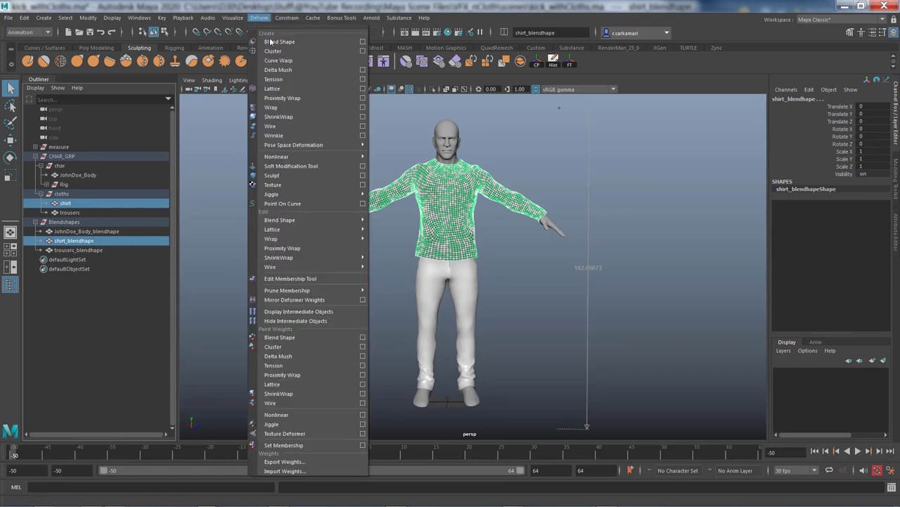
click(272, 42)
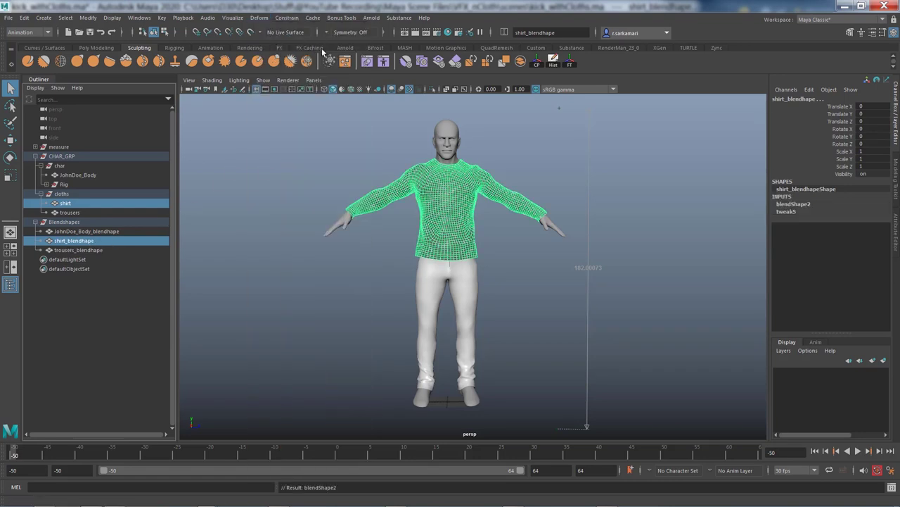
click(793, 203)
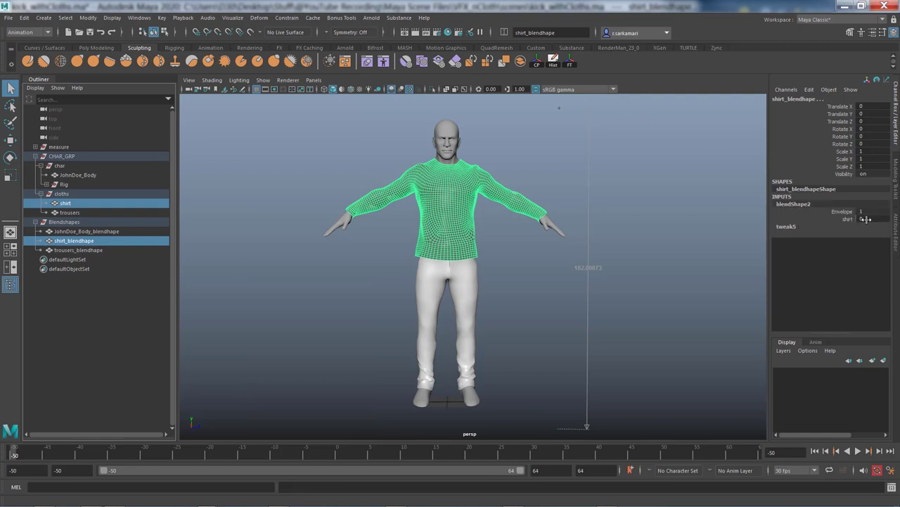
double_click(867, 220)
text(1)
- Create a Blend Shape from trousers onto trousers_blendhape, set its trousers weight to 1, and clear the selection
click(69, 212)
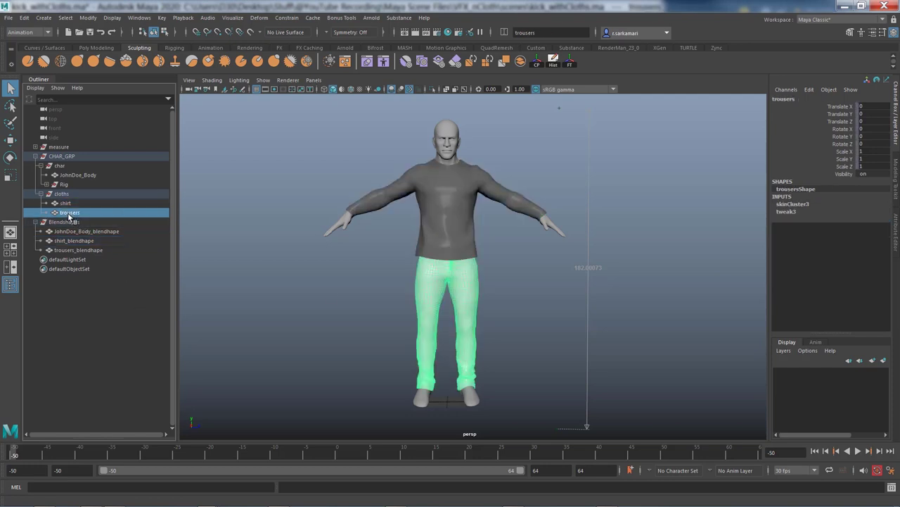
ctrl+click(70, 250)
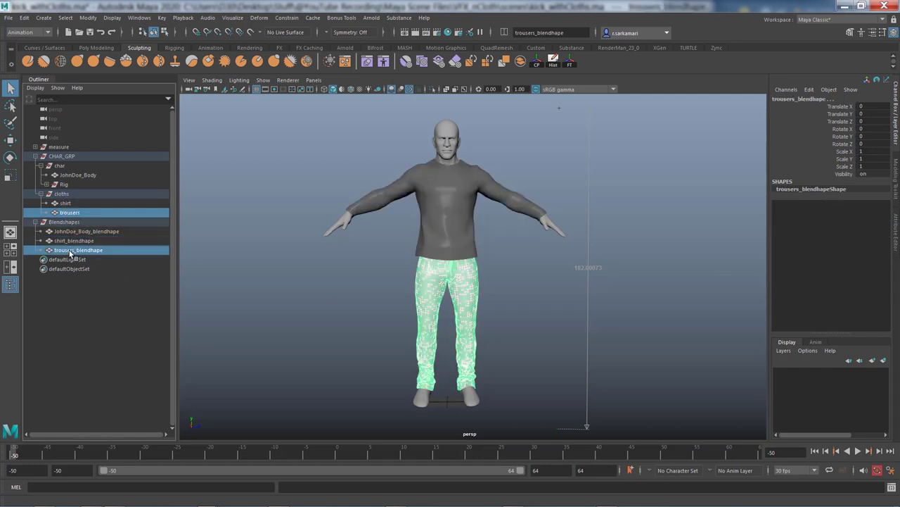
click(258, 19)
click(282, 43)
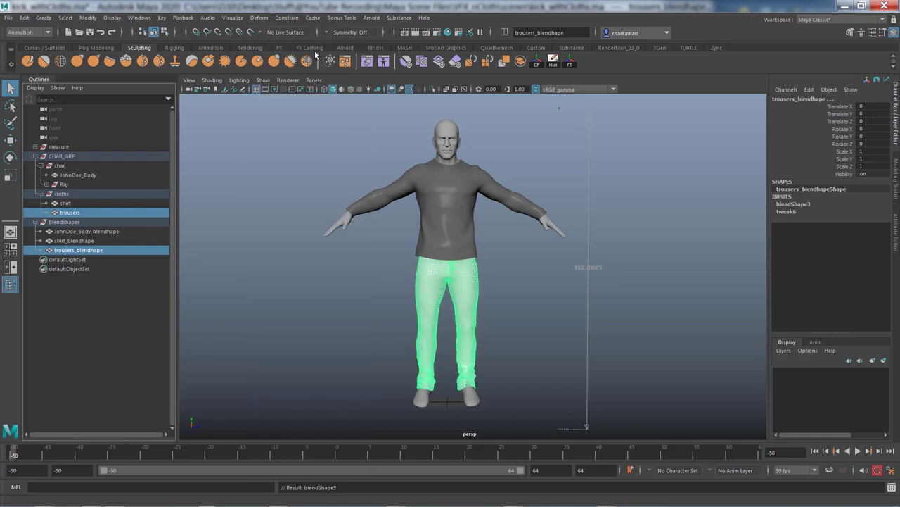
click(793, 204)
double_click(870, 221)
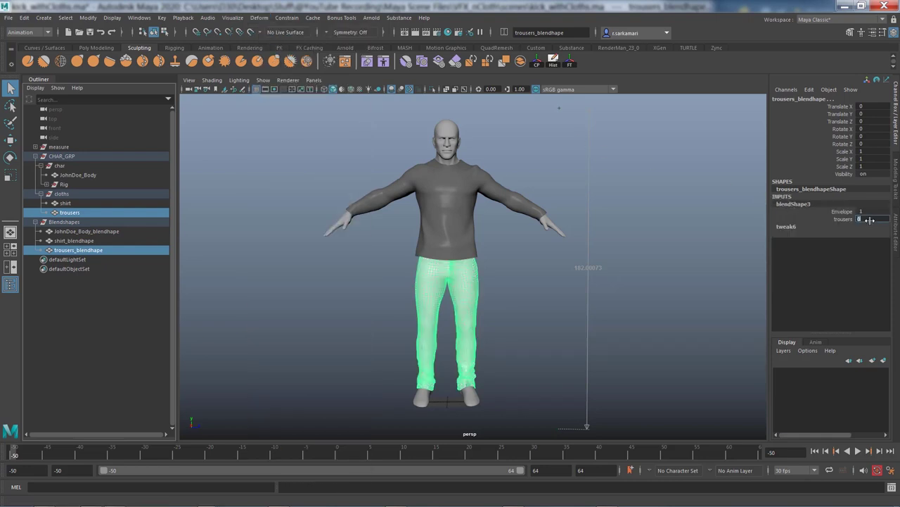
text(1)
click(326, 309)
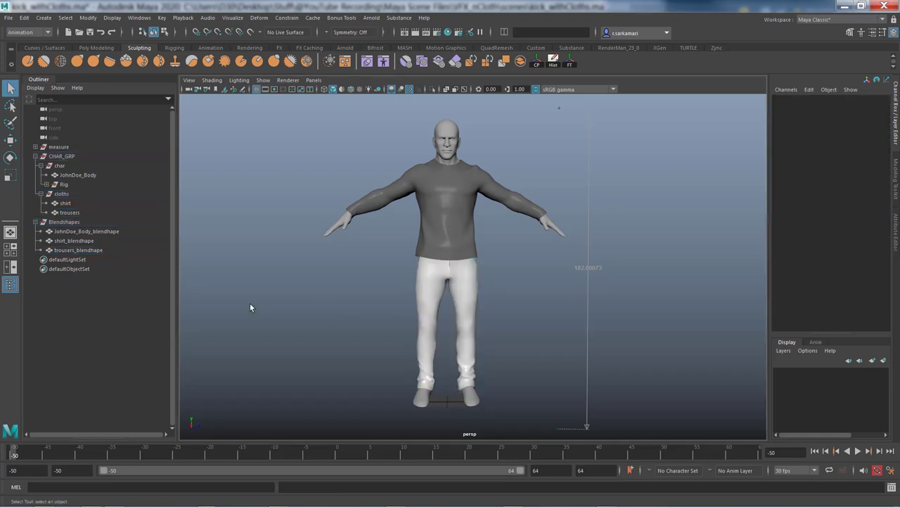
- Collapse the CHAR_GRP group in the outliner and hide it
click(40, 156)
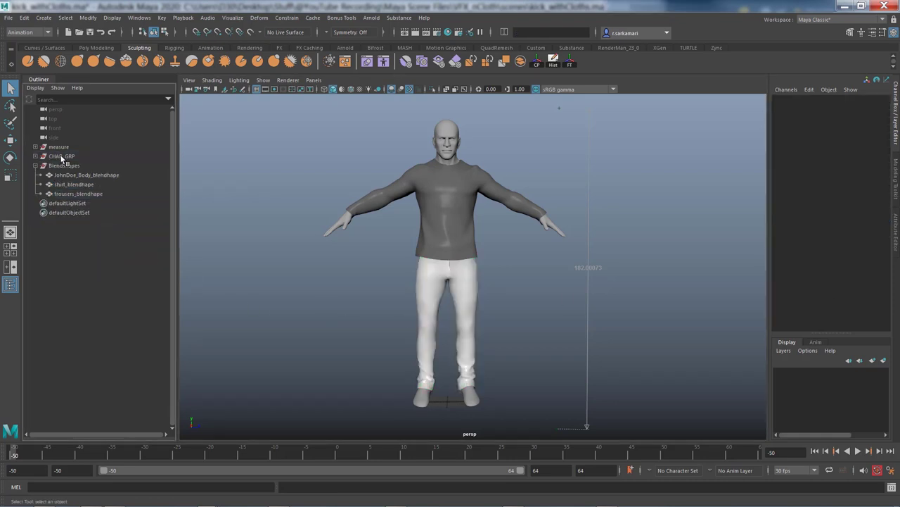
click(62, 156)
key(h)
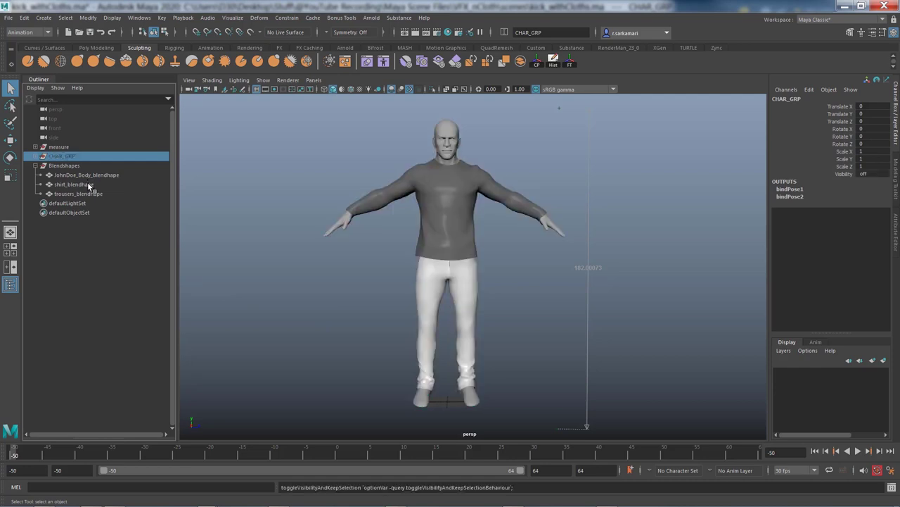
- Play the animation with the Blendshapes group selected, return to the start frame, and clear the selection
click(61, 166)
key(h)
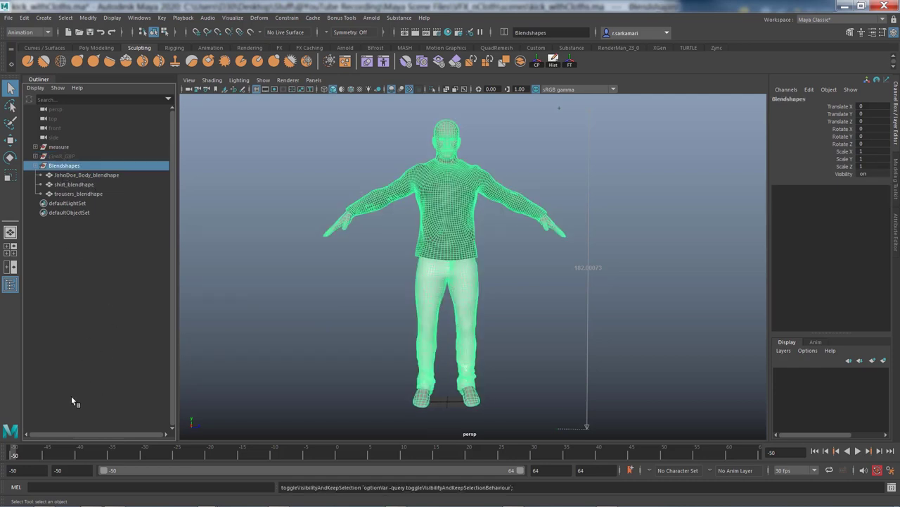
key(alt+v)
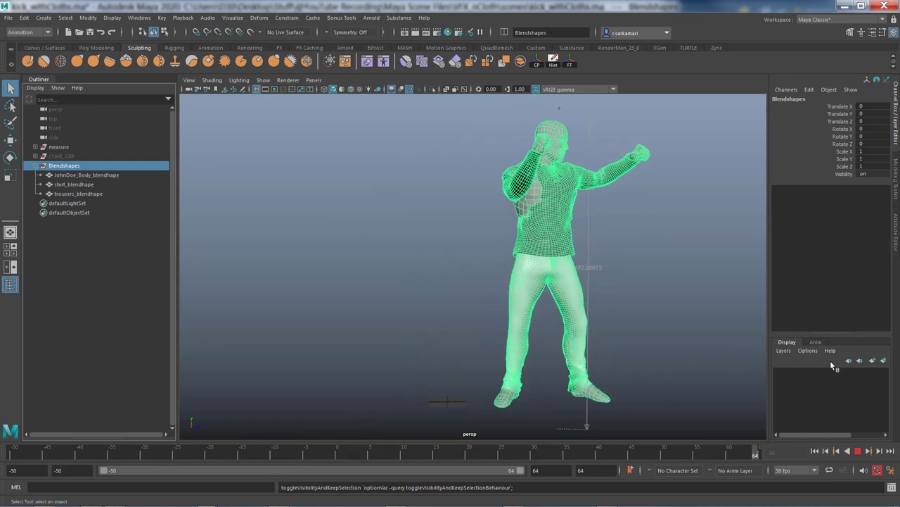
key(alt+shift+v)
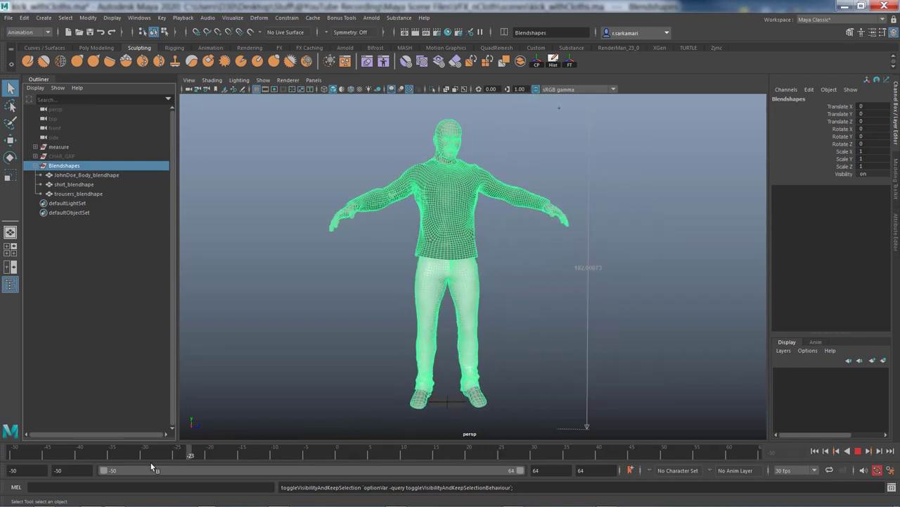
key(alt+v)
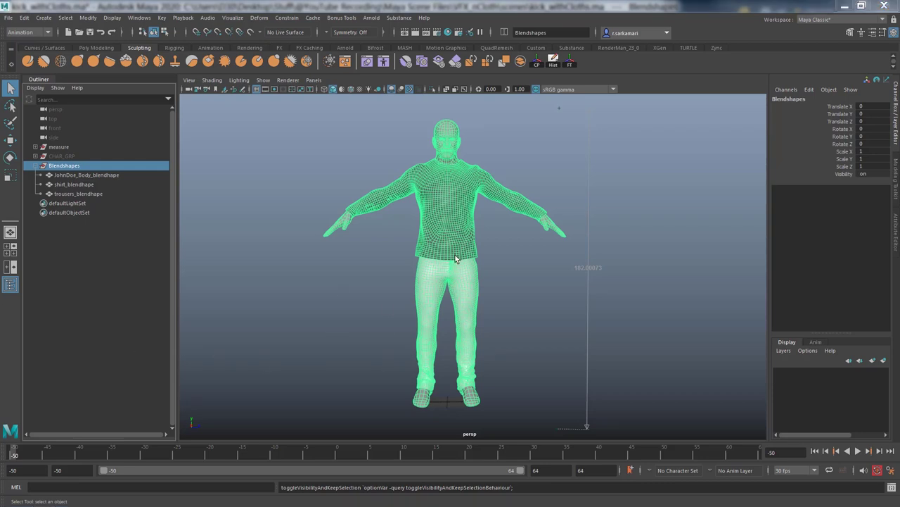
click(370, 282)
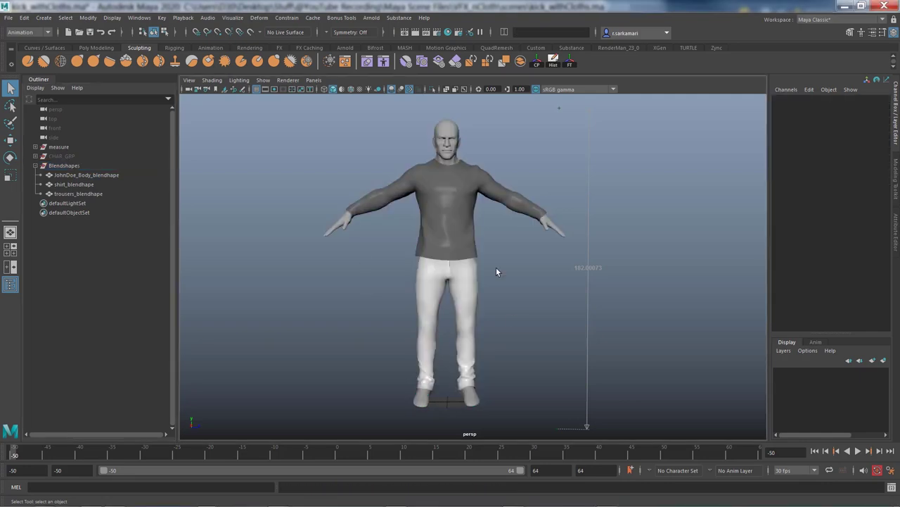
- Hide the shirt_blendhape mesh so only the body and trousers copies are displayed
click(465, 287)
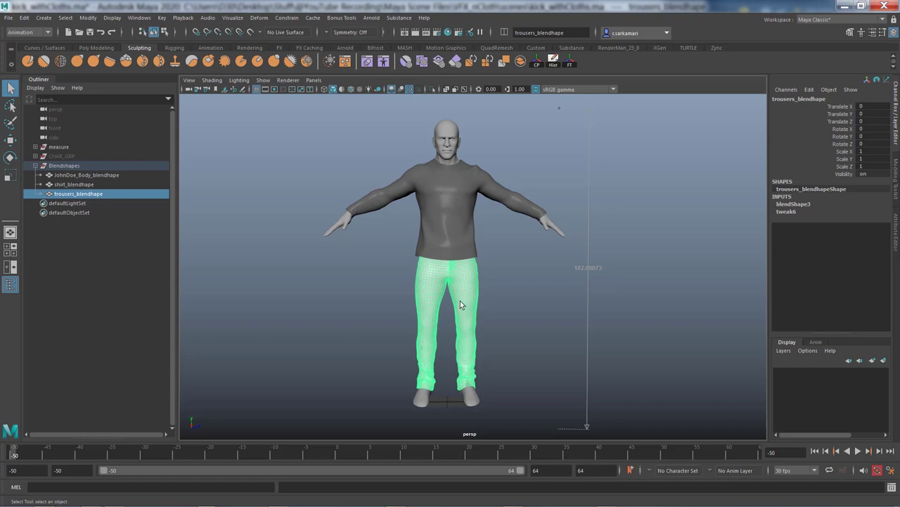
click(440, 221)
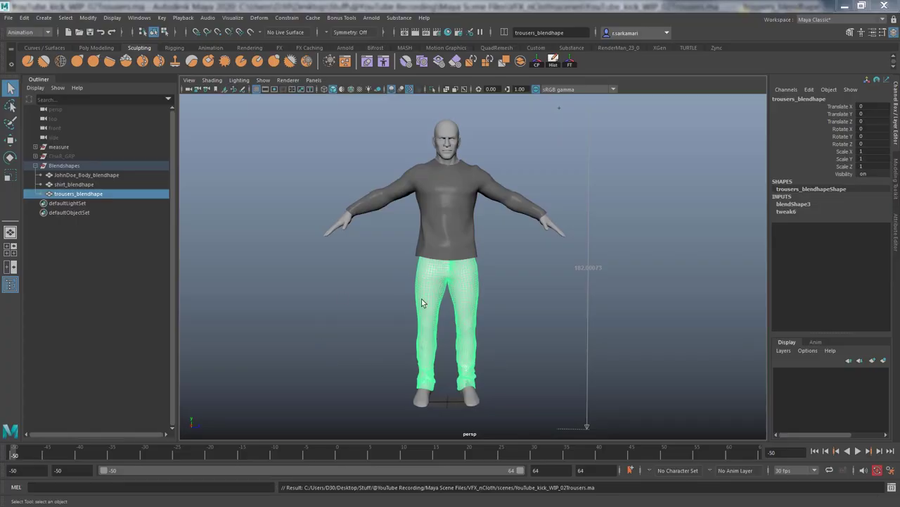
click(422, 247)
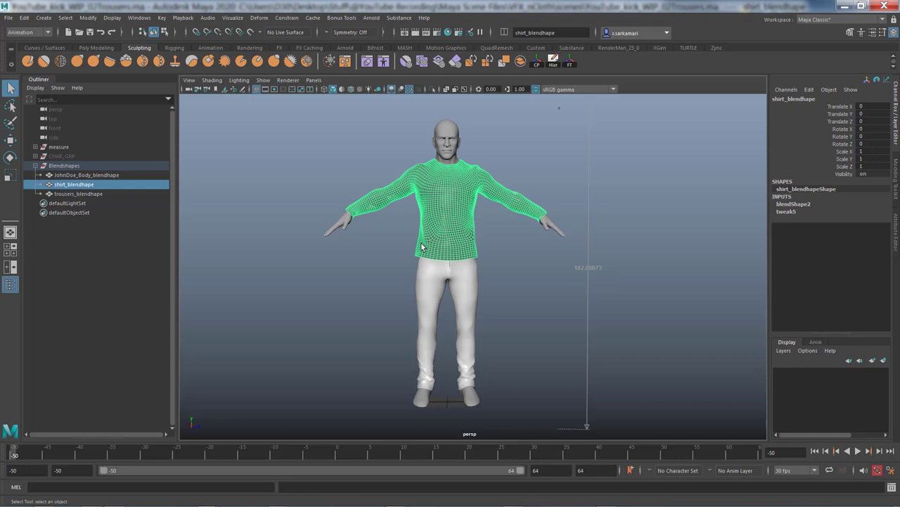
key(h)
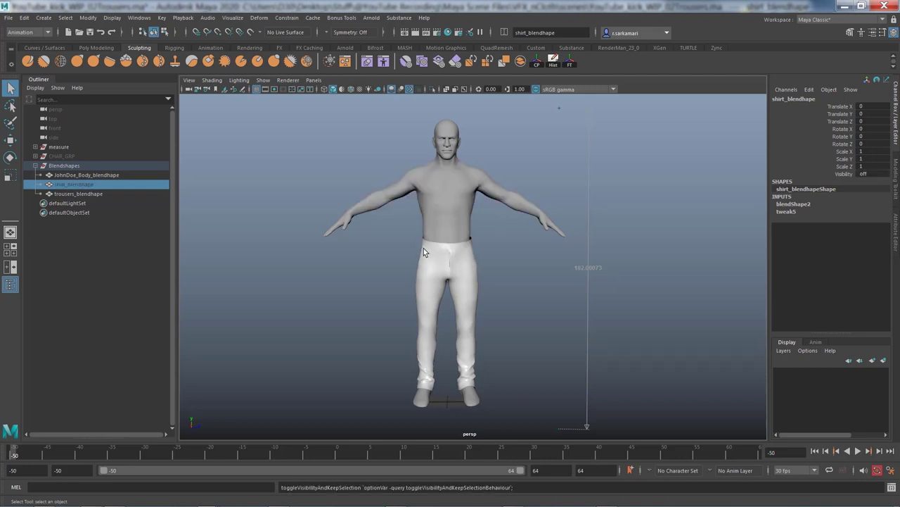
key(h)
- Switch to the FX menu set and create an nCloth with the hidden shirt_blendhape still selected
click(28, 32)
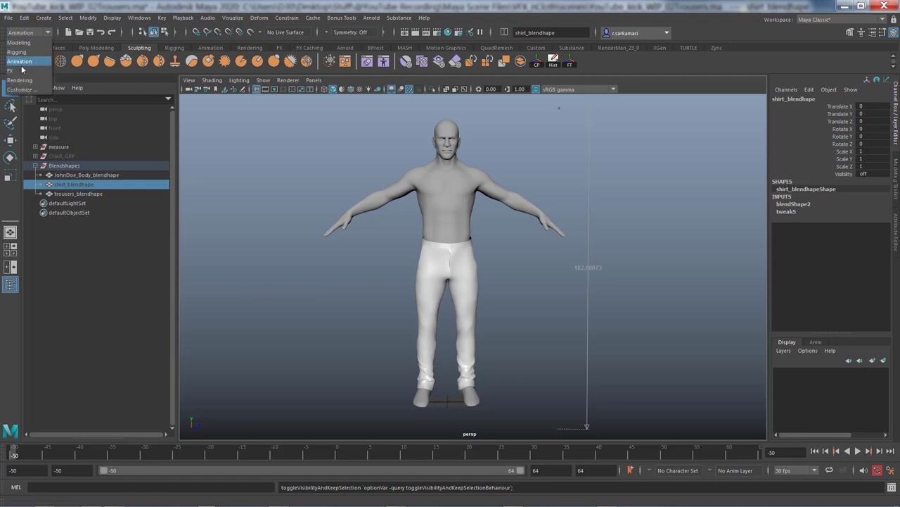
click(24, 73)
click(218, 17)
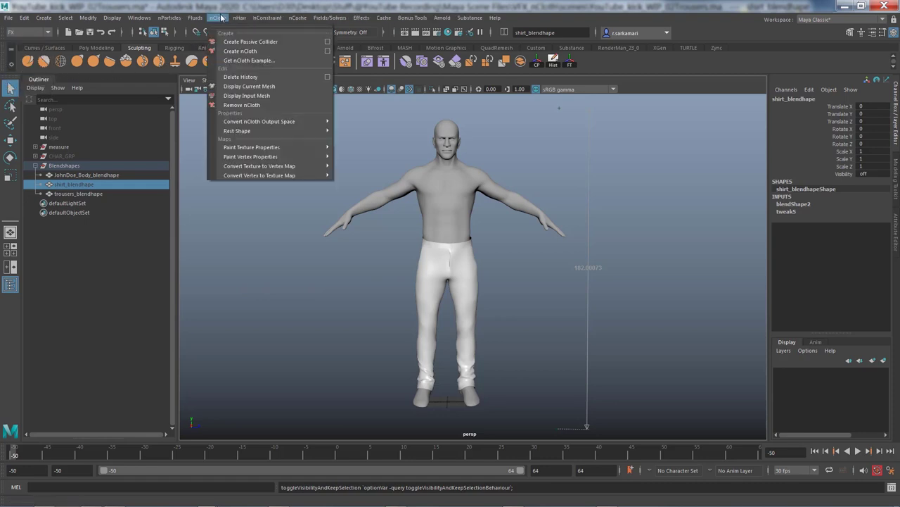
click(248, 52)
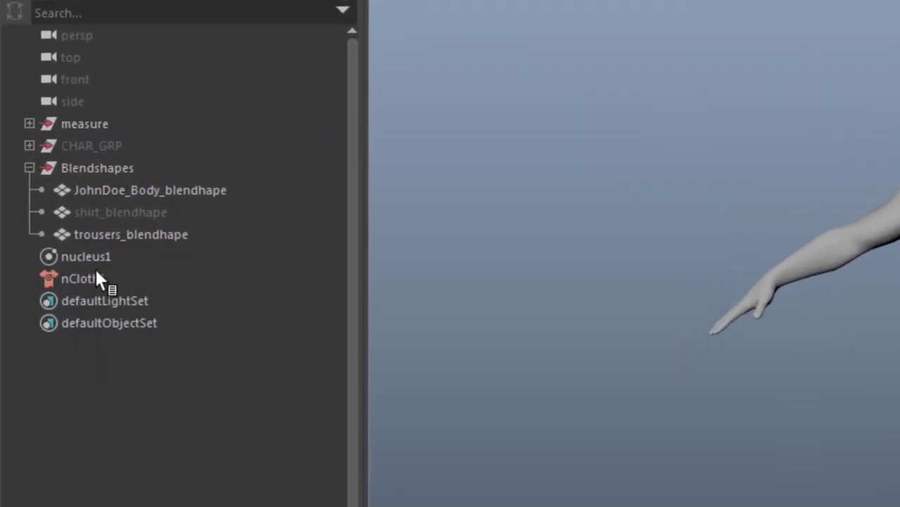
- Rename the nCloth1 node as nCloth_trousers
click(85, 260)
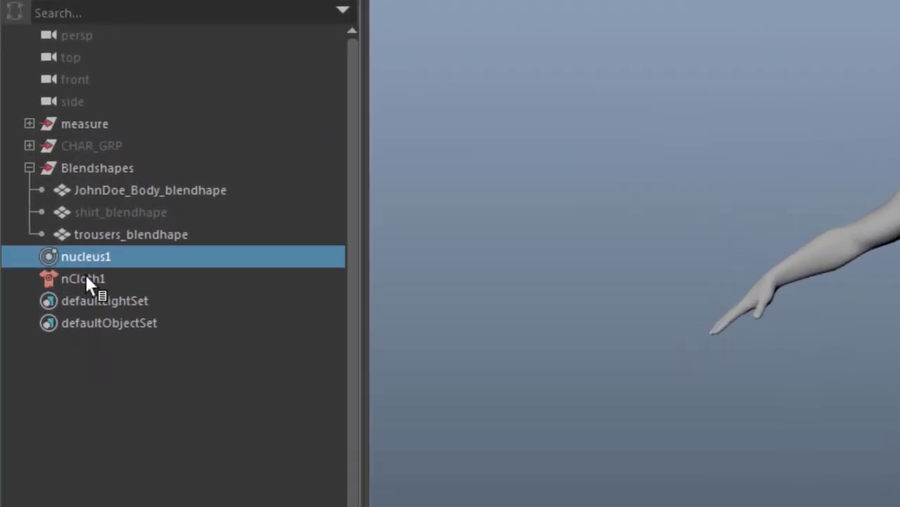
click(84, 278)
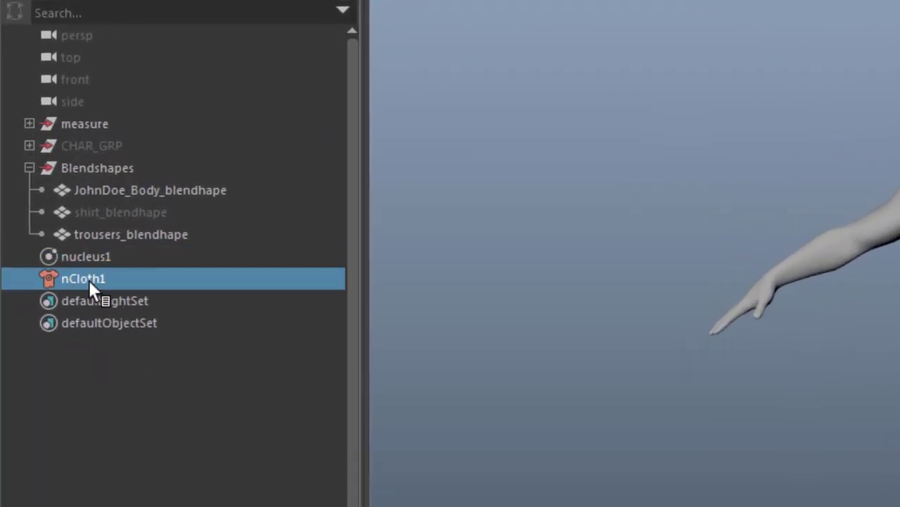
click(74, 255)
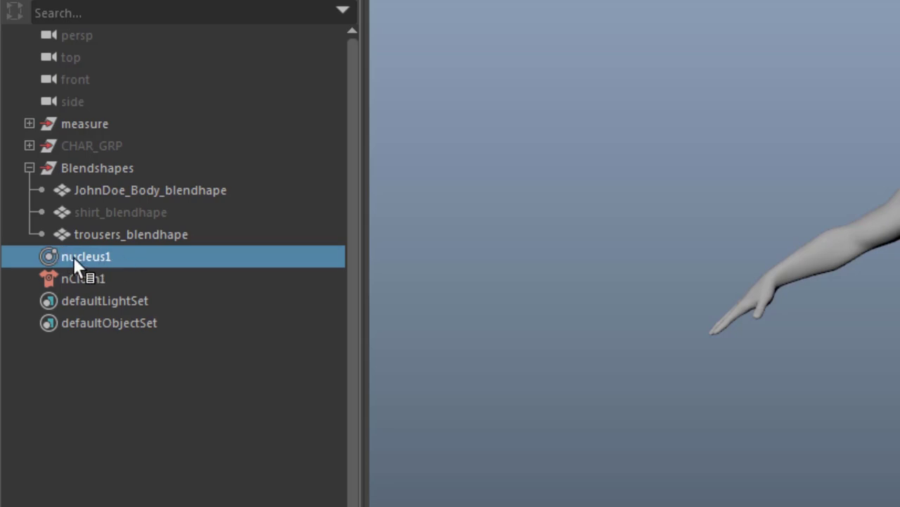
click(74, 280)
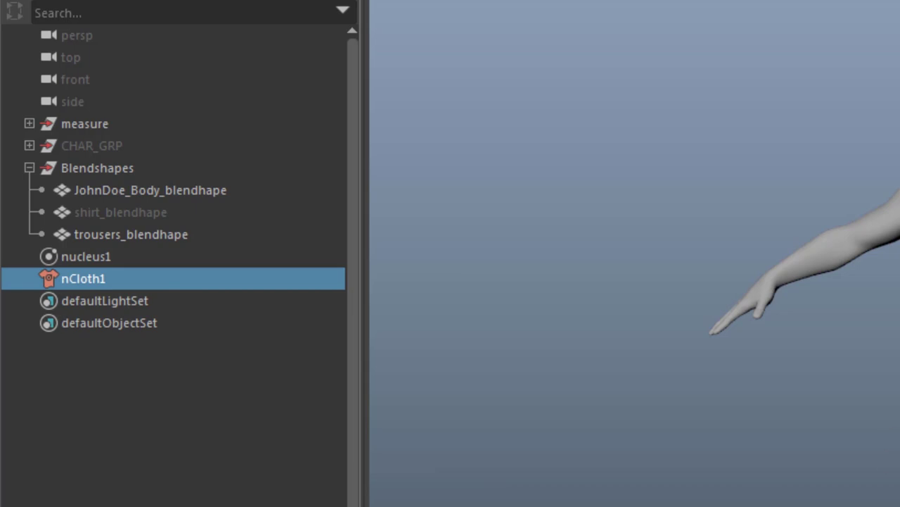
double_click(114, 278)
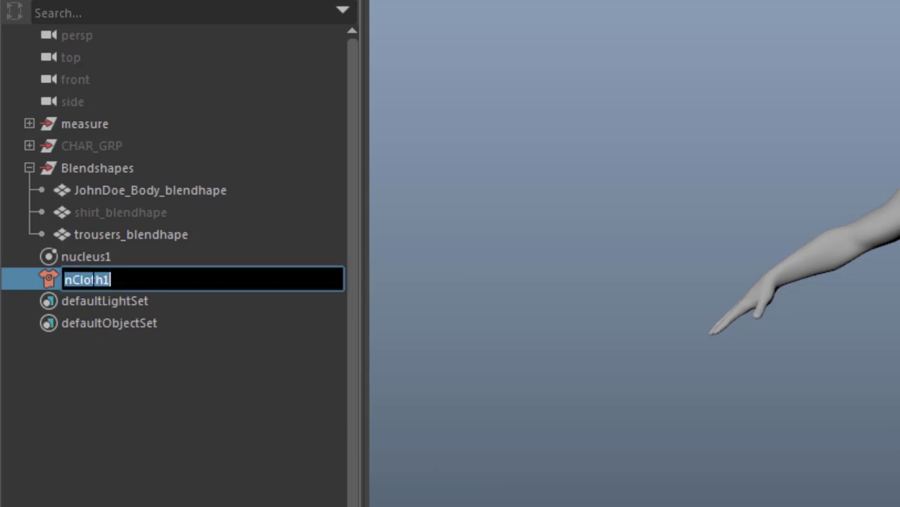
key(Right)
key(BackSpace)
text(_ trousers)
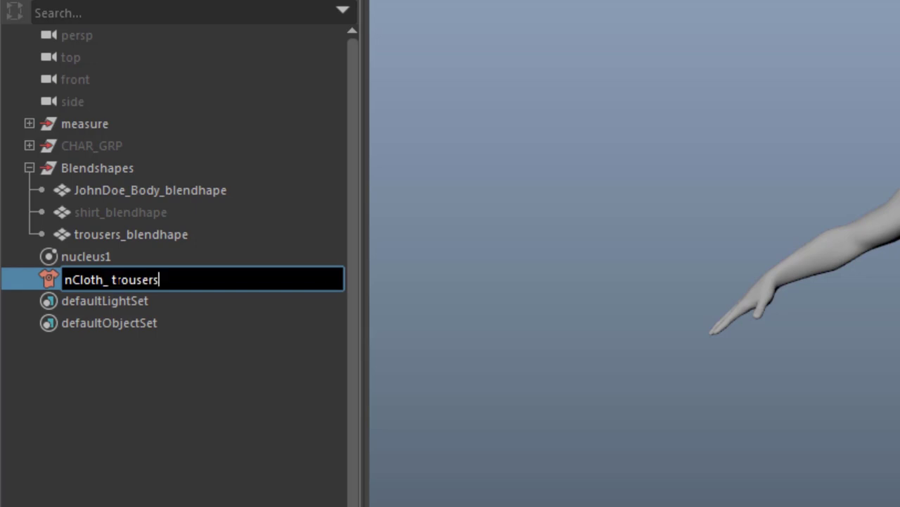
key(Return)
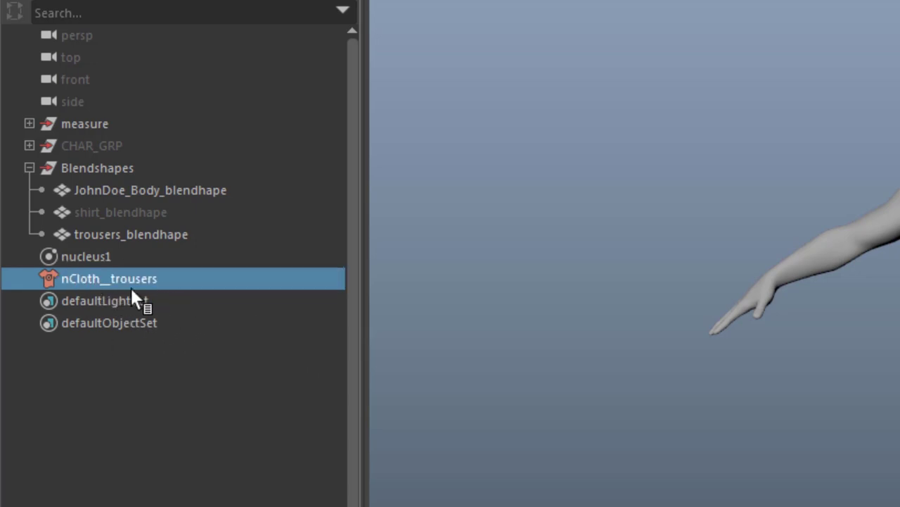
double_click(108, 280)
key(Right)
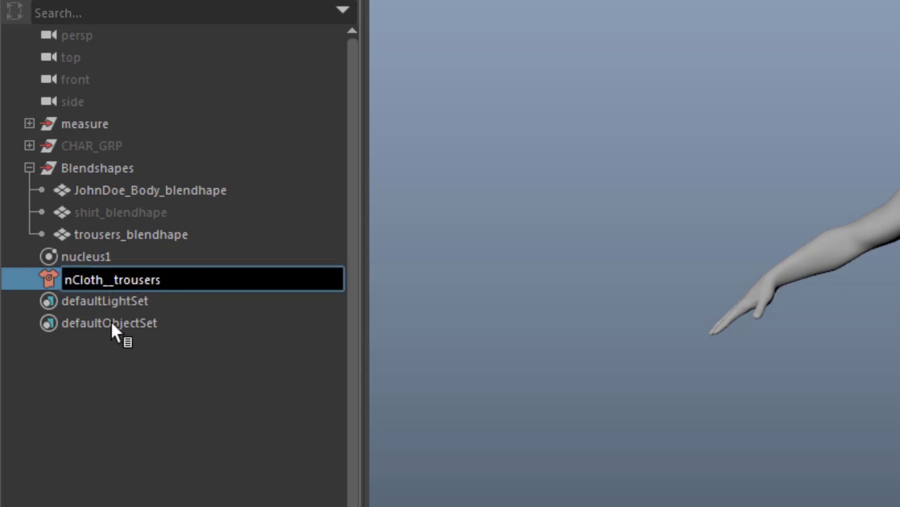
key(BackSpace)
key(Return)
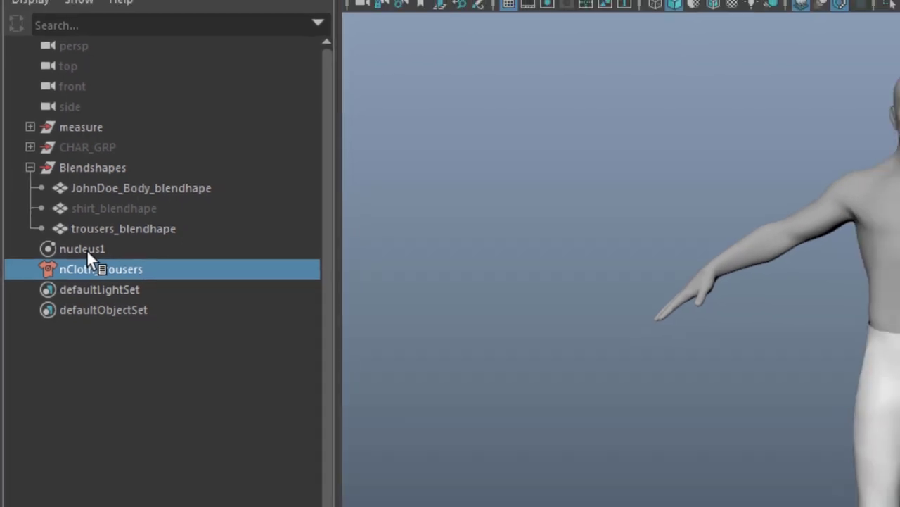
- Graph the input and output connections of nCloth_trousers in a maximized Node Editor
click(88, 256)
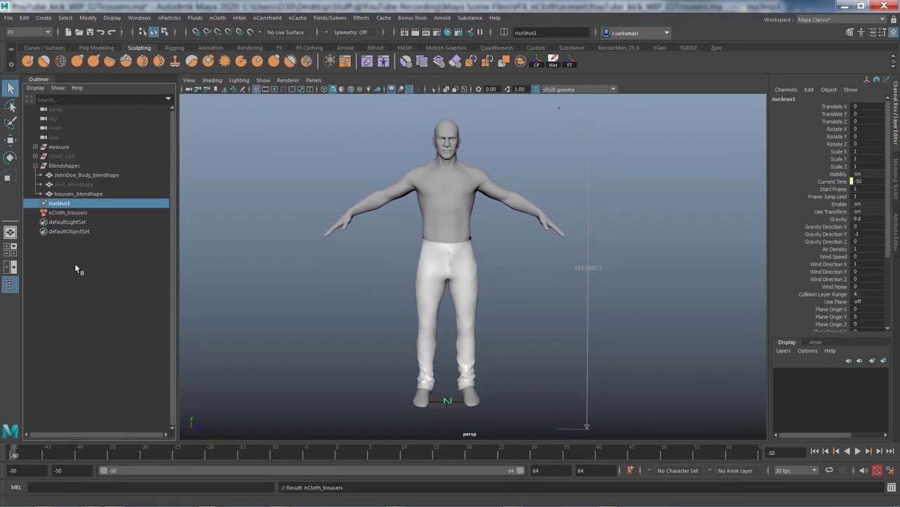
click(74, 263)
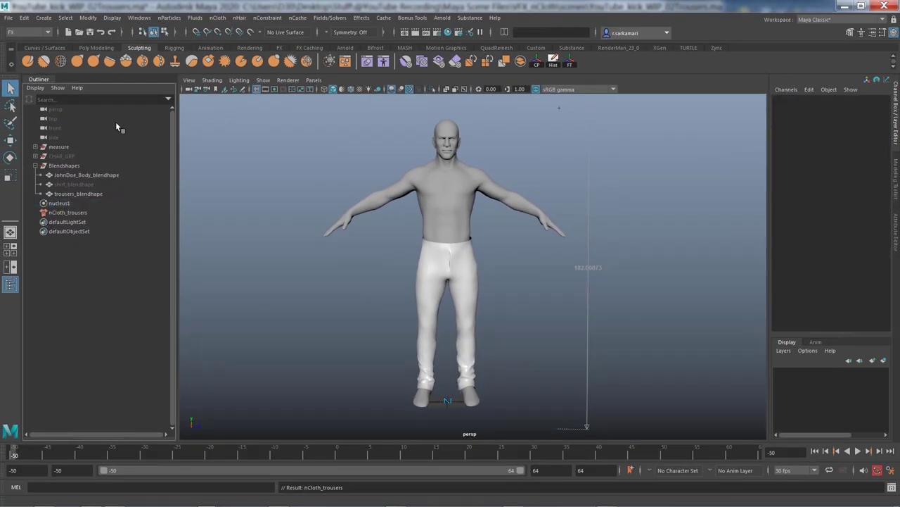
click(57, 213)
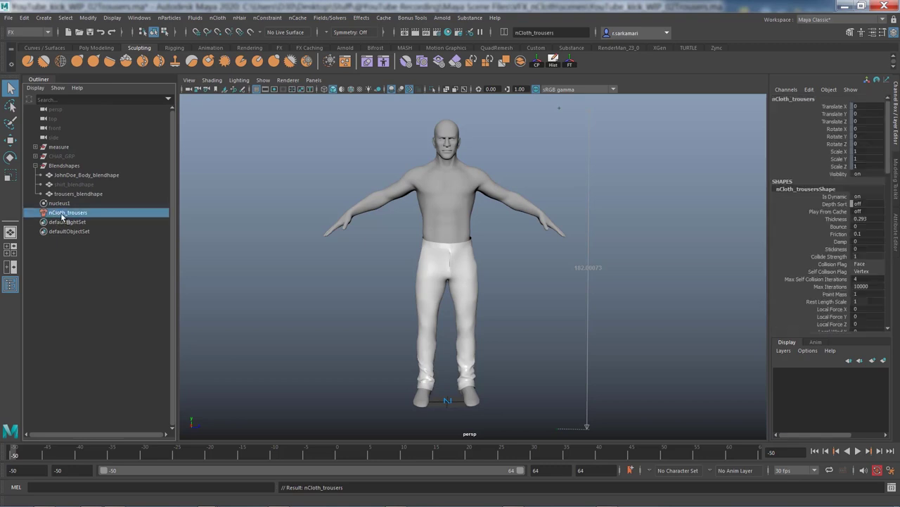
click(140, 19)
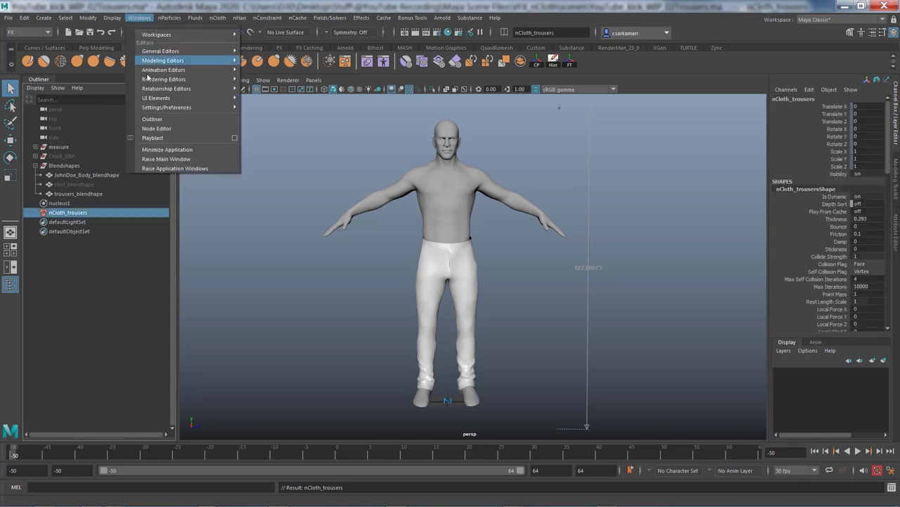
click(156, 128)
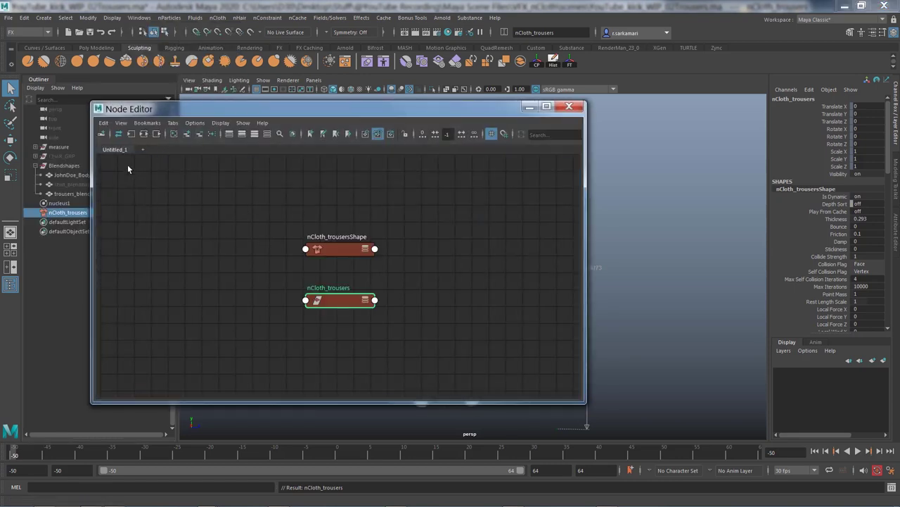
drag(201, 188, 345, 331)
click(145, 133)
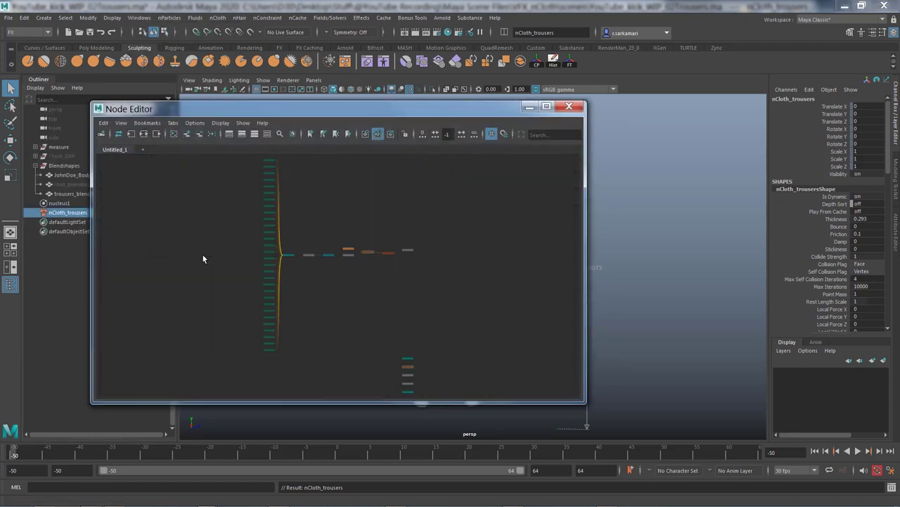
click(547, 106)
- Examine the node network feeding nCloth_trousersShape, from the skin cluster through the blend shape to nucleus1
scroll(391, 182, up, 5)
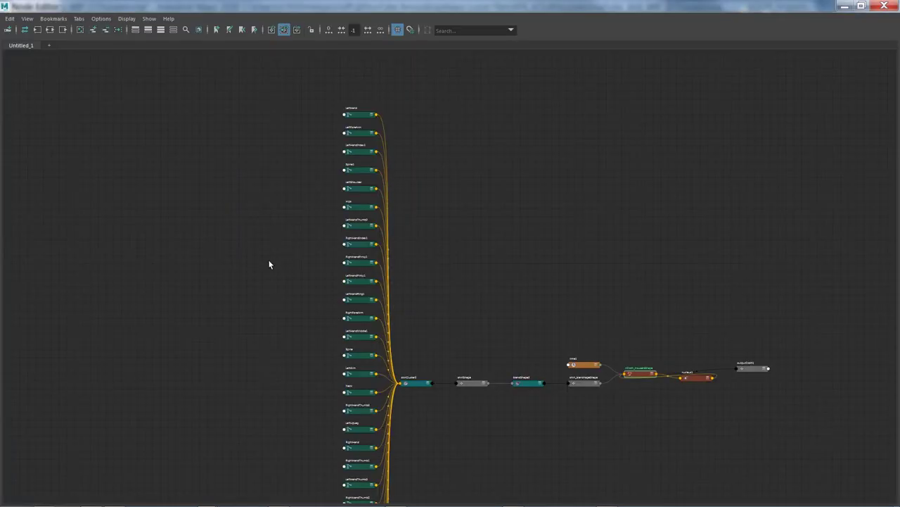
scroll(218, 233, down, 1)
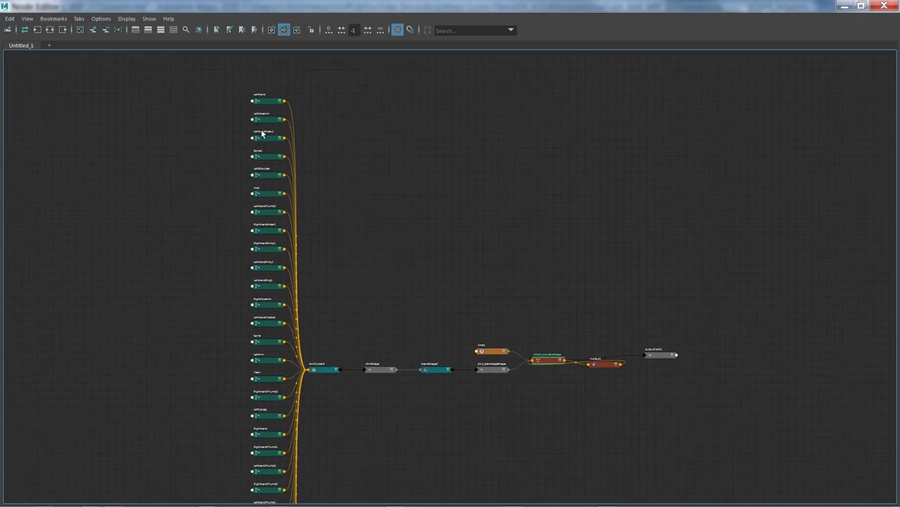
scroll(323, 190, up, 2)
scroll(323, 190, up, 3)
middle_drag(354, 204, 250, 267)
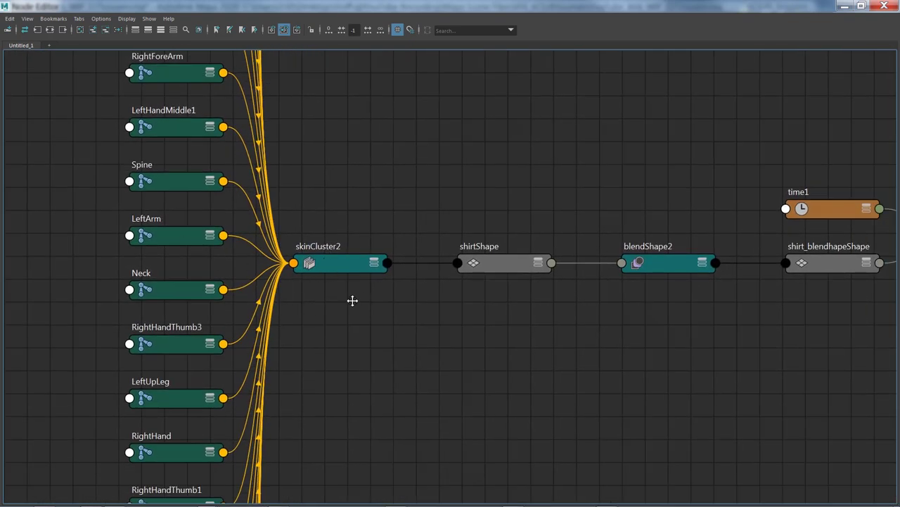
middle_drag(352, 300, 229, 314)
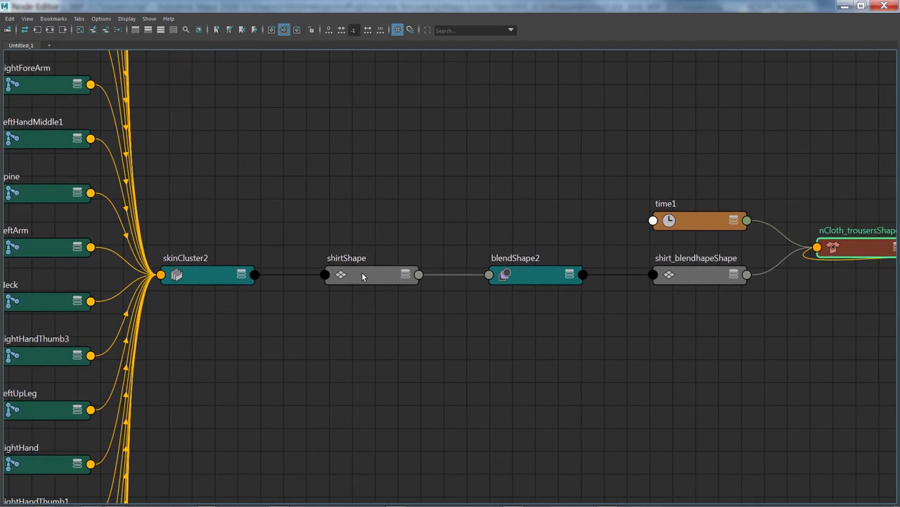
middle_drag(391, 342, 232, 289)
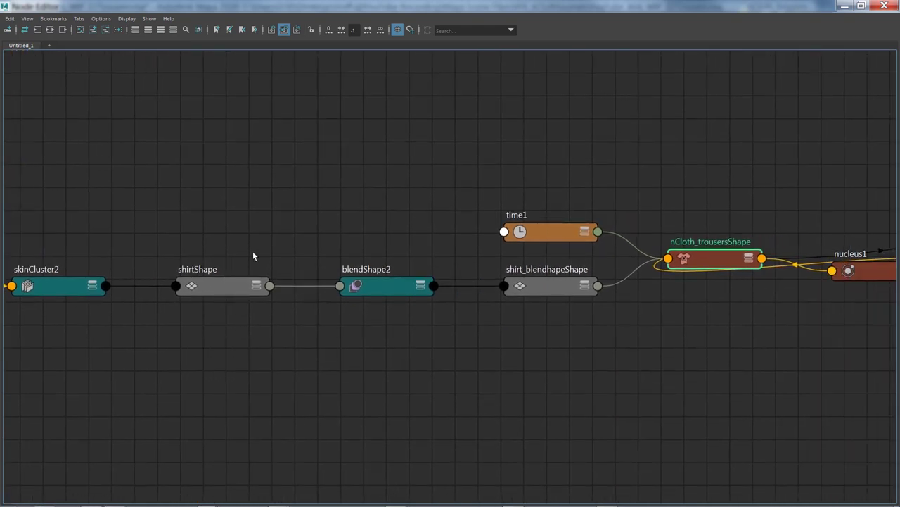
middle_drag(363, 320, 283, 319)
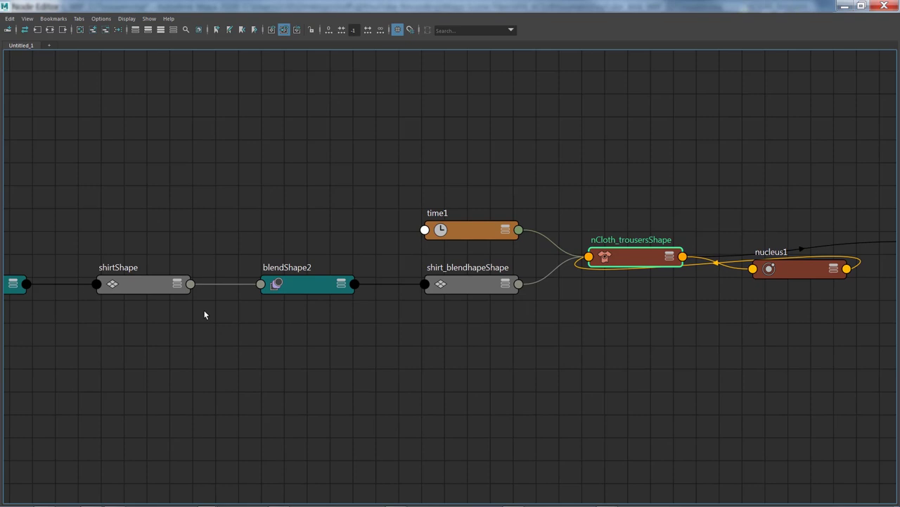
- Rearrange the network so nucleus1 sits beneath nCloth_trousersShape, with both nodes to the right of time1 and shirt_blendhapeShape
click(150, 285)
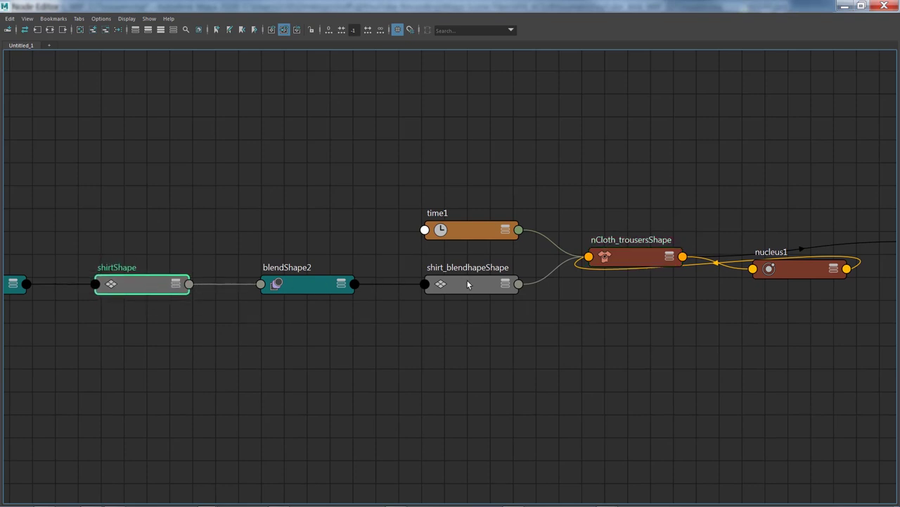
drag(469, 285, 467, 282)
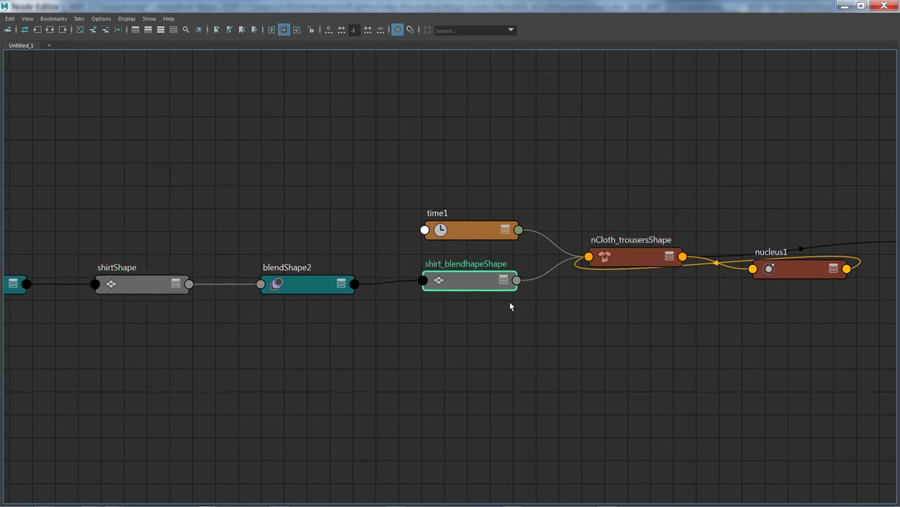
middle_drag(511, 304, 364, 313)
drag(458, 271, 484, 226)
drag(637, 285, 493, 309)
drag(458, 177, 587, 391)
mouse_move(528, 312)
mouse_down()
mouse_move(522, 356)
mouse_move(528, 303)
mouse_move(526, 325)
mouse_up()
alt+middle_drag(660, 337, 527, 331)
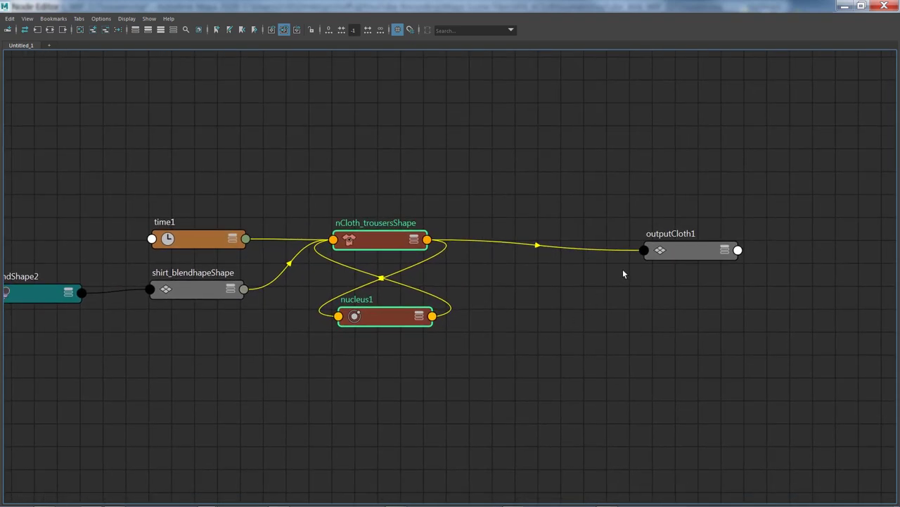
- Move the outputCloth1 node closer to nCloth_trousersShape and restore the Node Editor to a floating window
drag(681, 254, 599, 283)
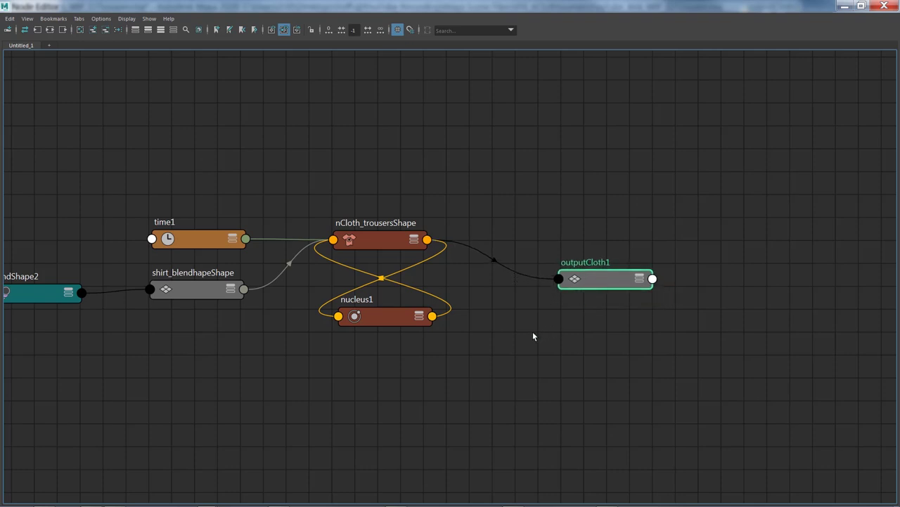
mouse_move(609, 282)
mouse_down()
mouse_move(578, 274)
mouse_move(616, 291)
mouse_move(610, 261)
mouse_move(617, 289)
mouse_move(611, 280)
mouse_up()
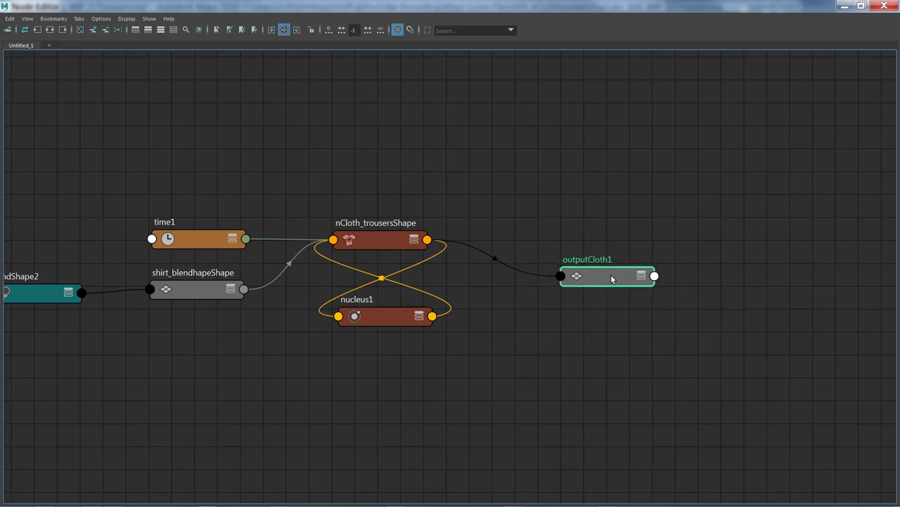
click(176, 287)
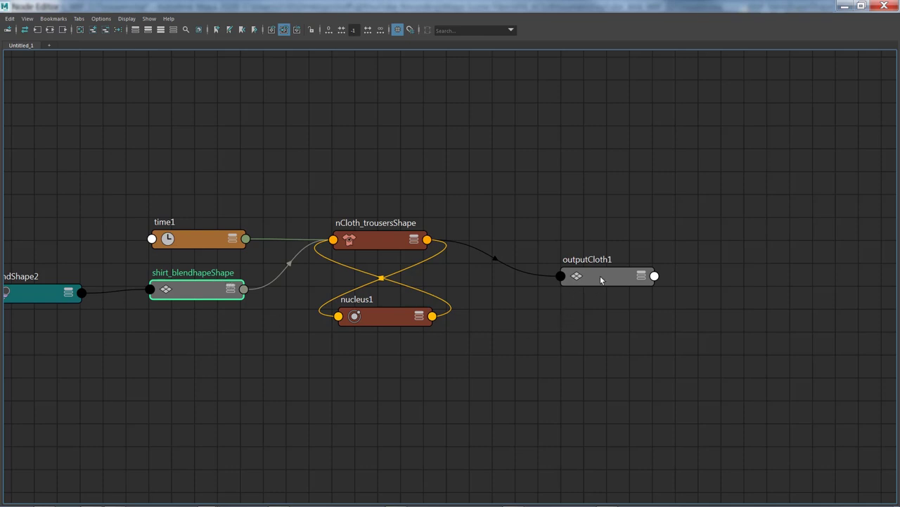
mouse_move(601, 279)
mouse_down()
mouse_move(610, 278)
mouse_move(602, 287)
mouse_up()
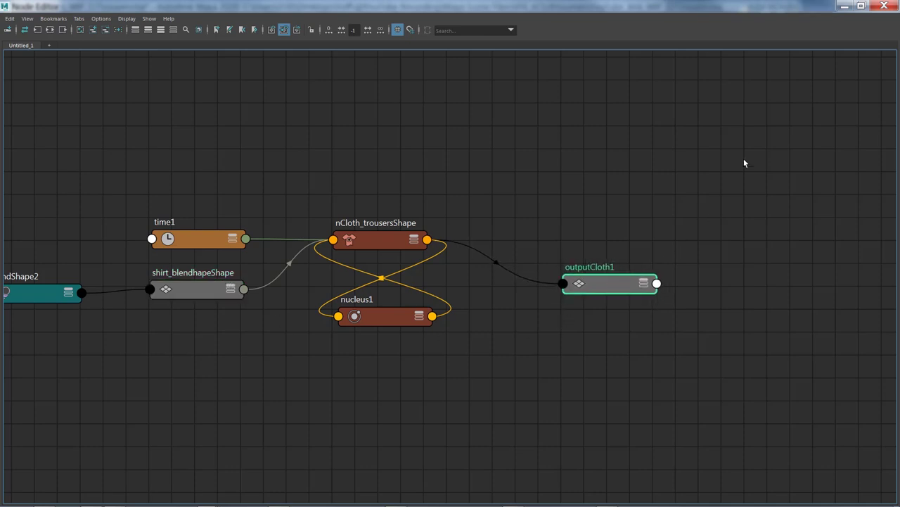
double_click(762, 8)
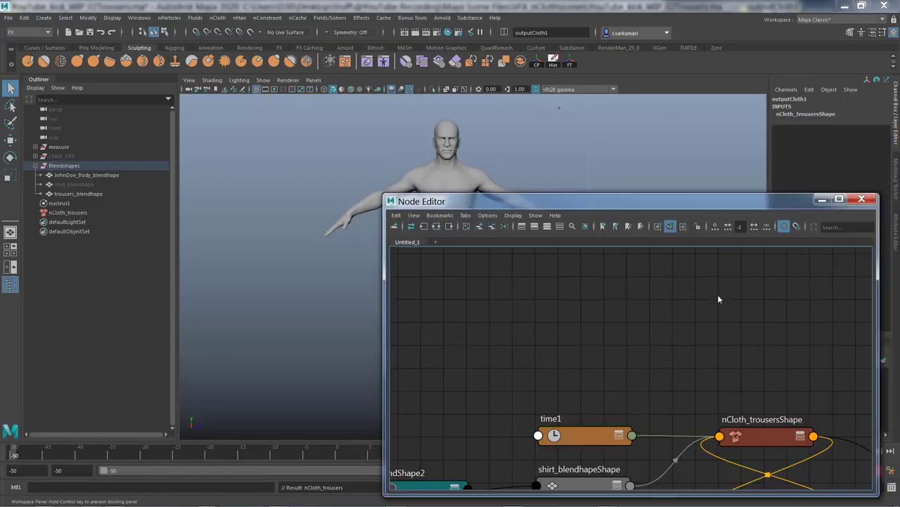
- Select the trousers mesh, review the node chain from shirt_blendhapeShape to outputCloth1, and close the Node Editor
drag(731, 203, 561, 376)
click(473, 265)
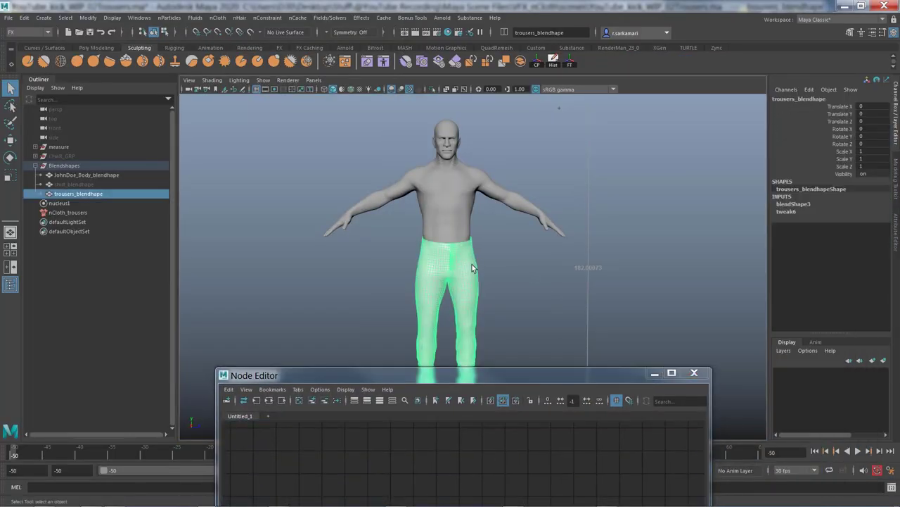
drag(482, 375, 445, 105)
alt+middle_drag(406, 241, 363, 140)
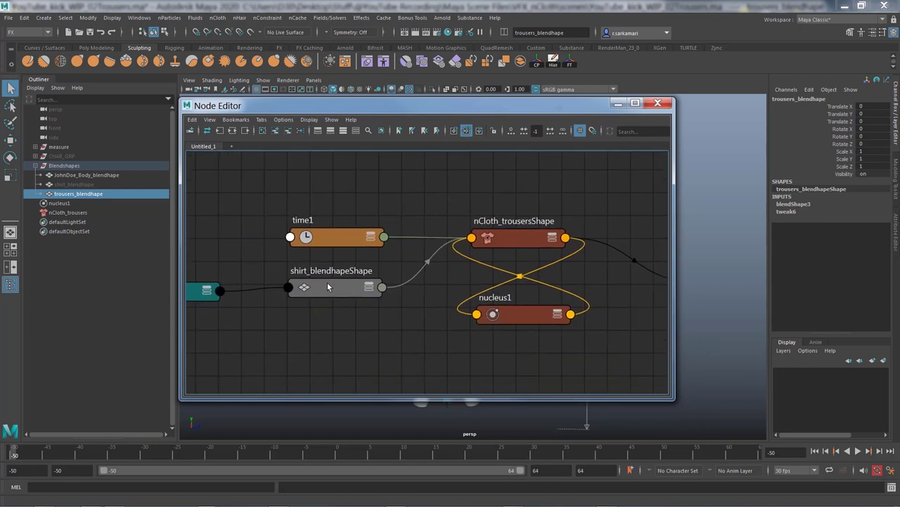
alt+middle_drag(565, 368, 330, 368)
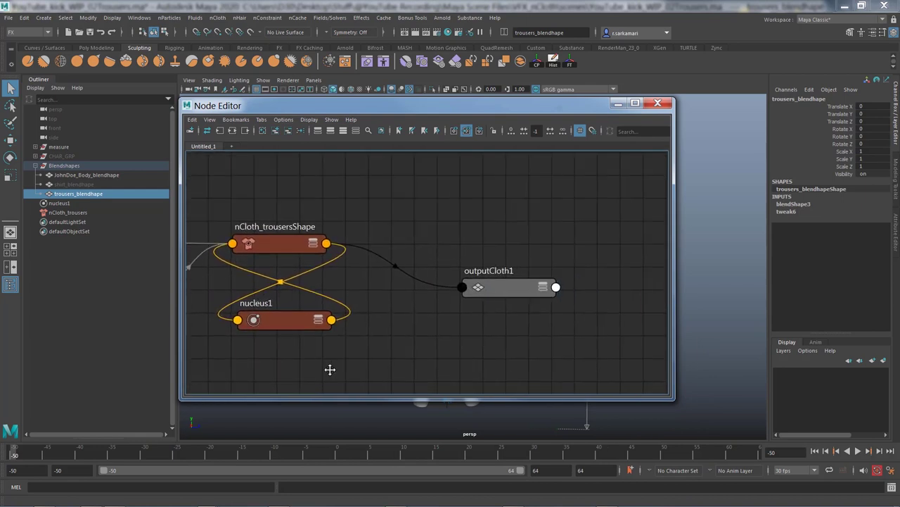
click(496, 286)
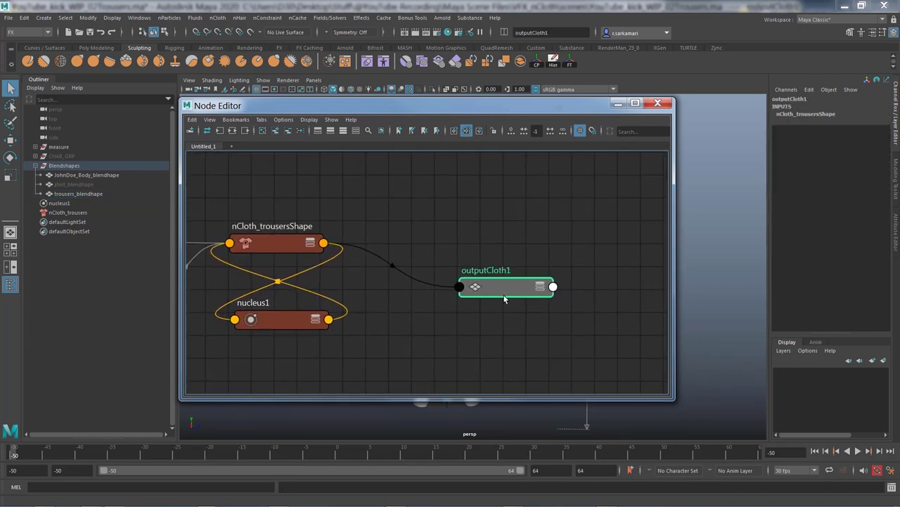
click(658, 103)
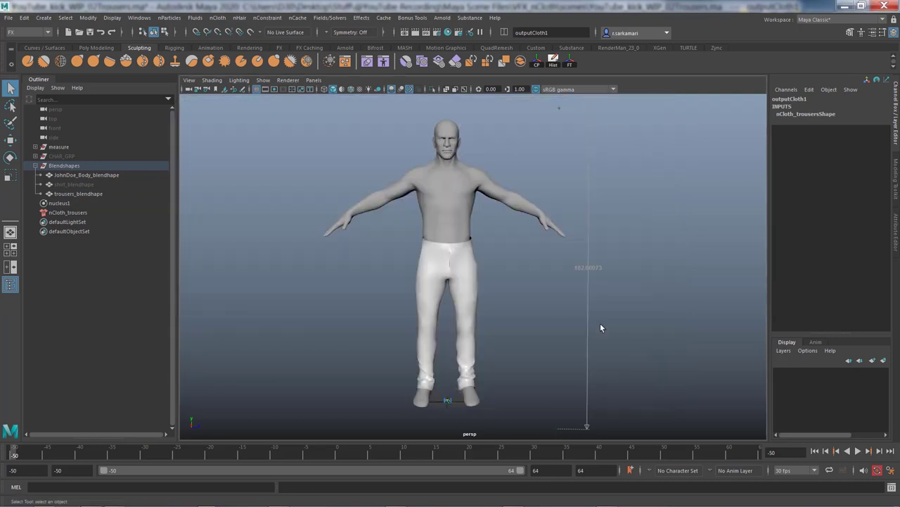
click(434, 283)
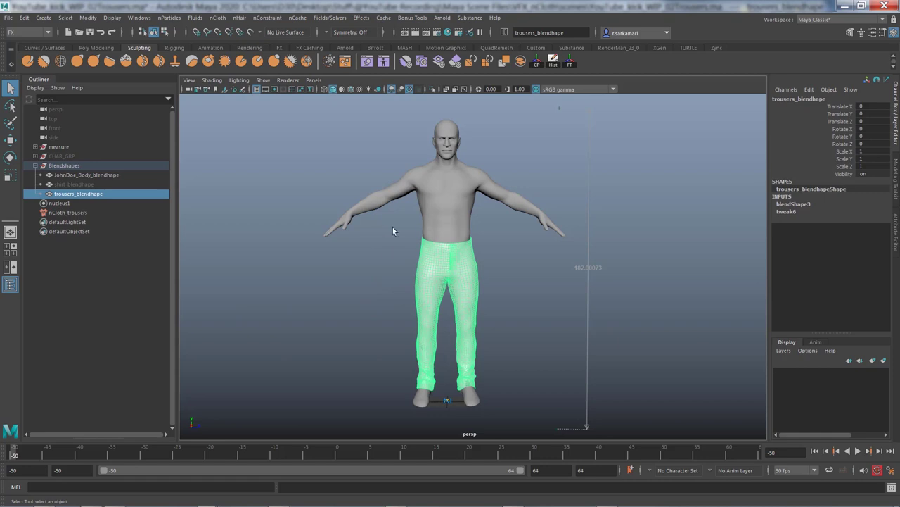
click(218, 18)
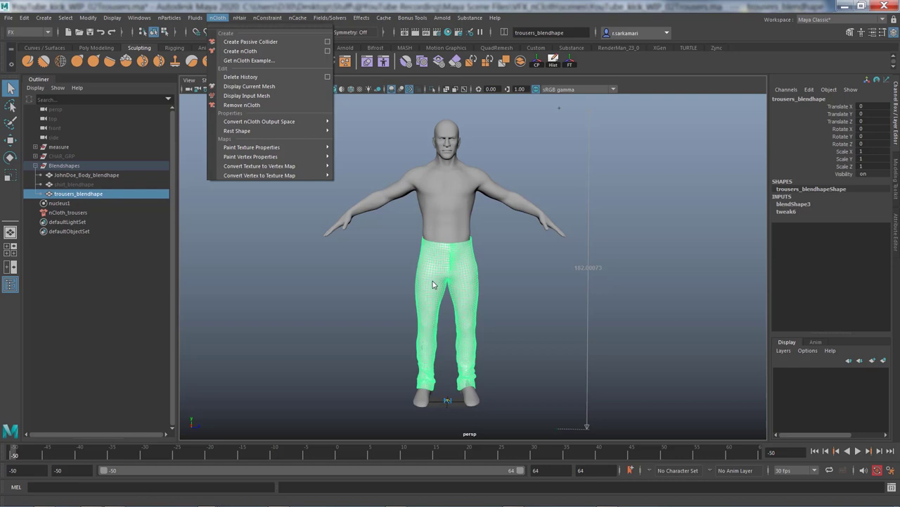
click(292, 289)
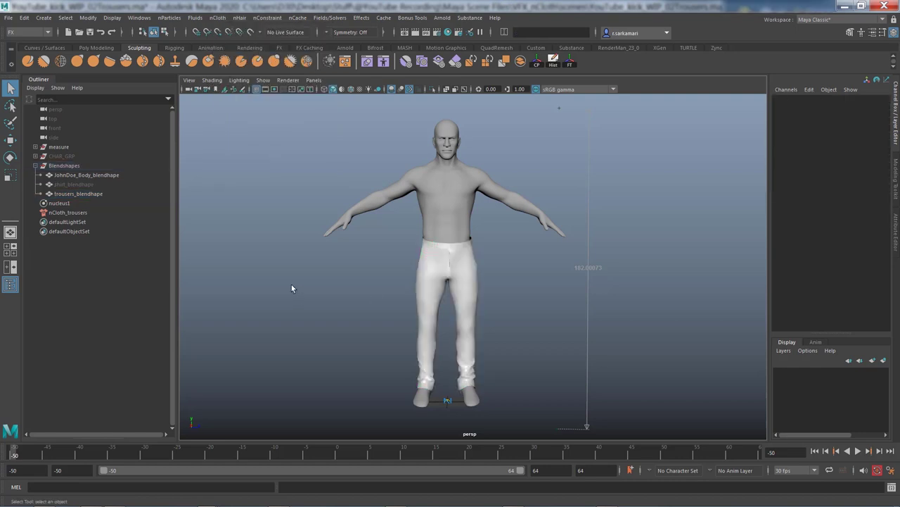
- Show the attributes of nCloth_trousers and examine its Collisions settings and Collision Properties Maps
click(436, 260)
key(ctrl+a)
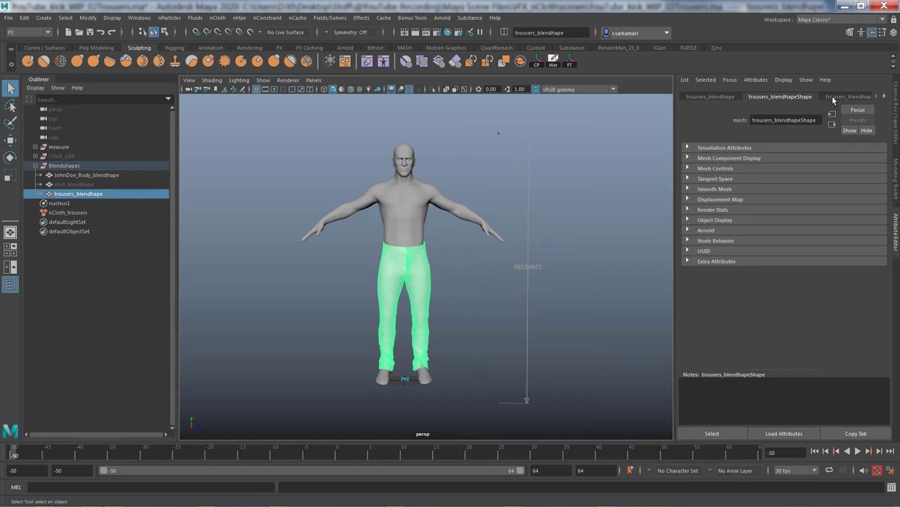
click(70, 212)
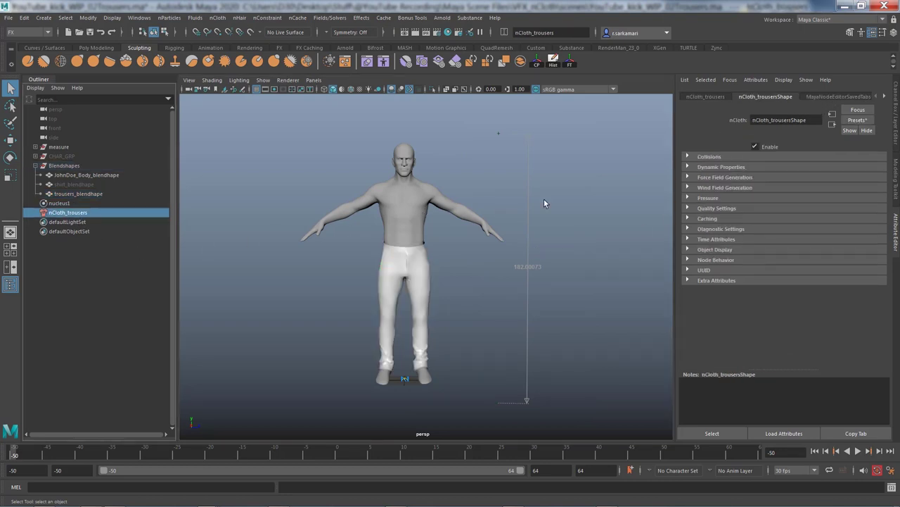
click(714, 157)
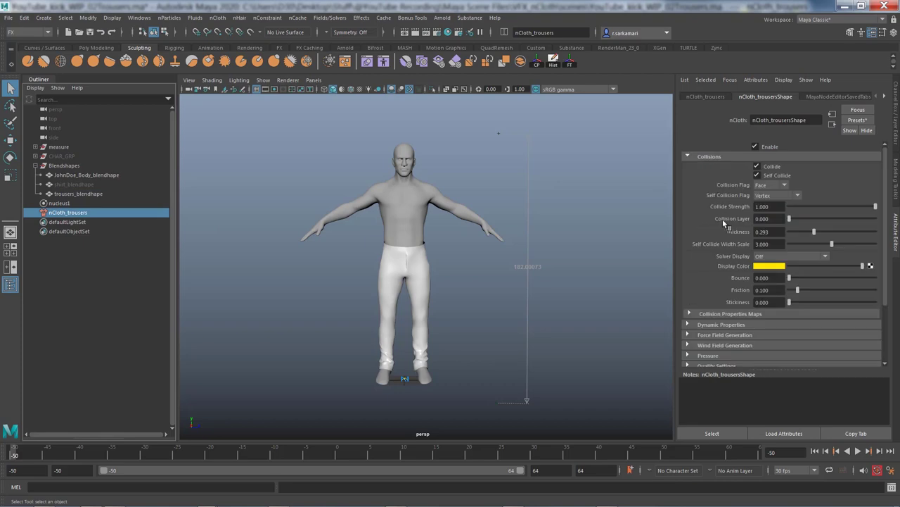
scroll(723, 220, down, 2)
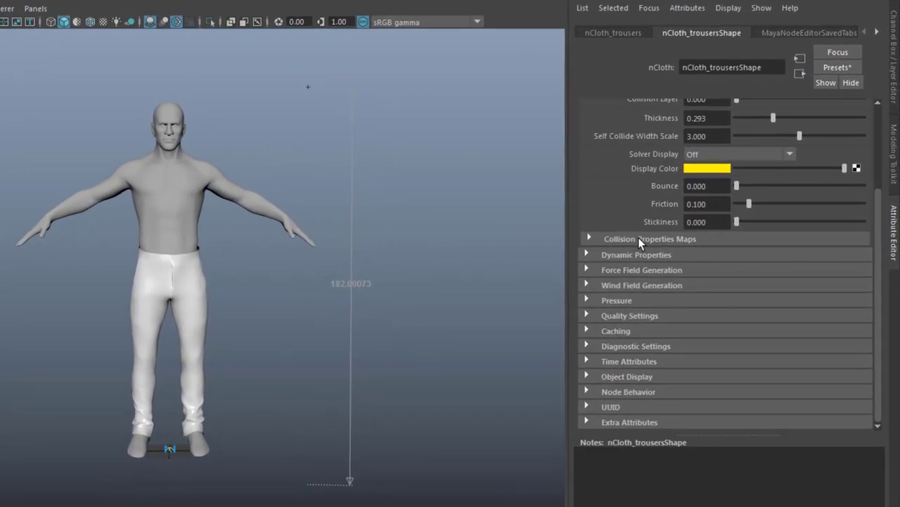
click(722, 236)
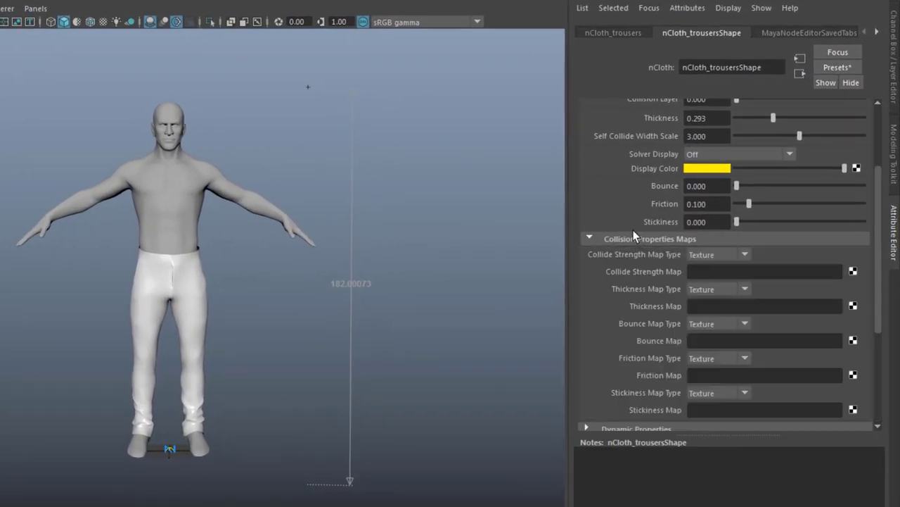
scroll(718, 222, up, 2)
click(591, 352)
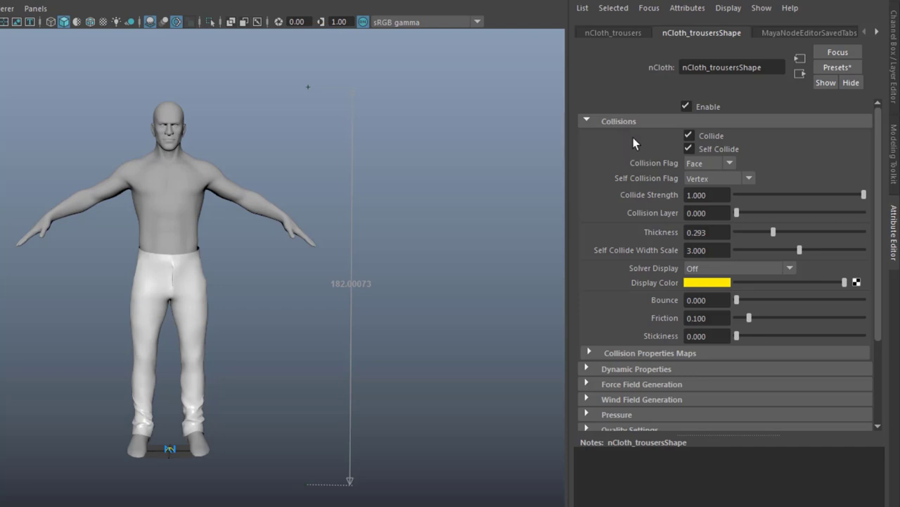
- Expand the Dynamic Properties of nCloth_trousersShape and examine its resistance, attraction, mass and damping settings
scroll(640, 173, down, 3)
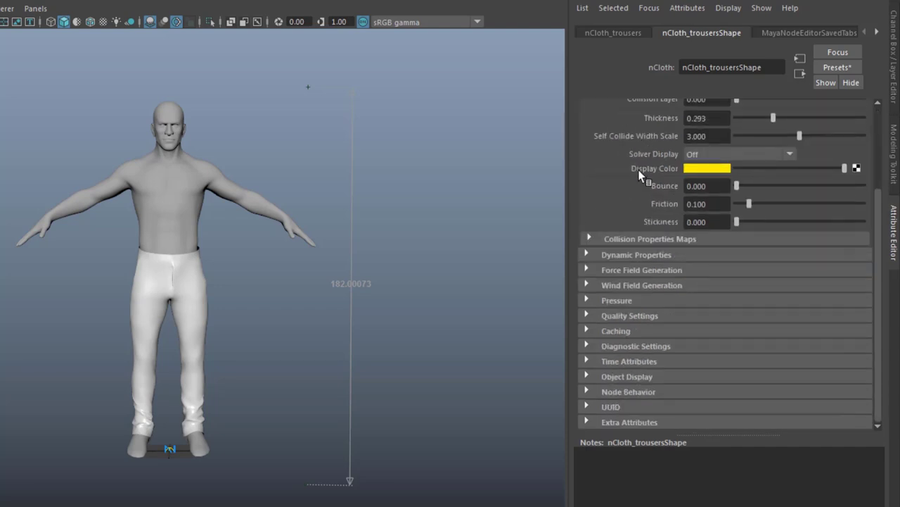
click(614, 255)
scroll(615, 255, down, 9)
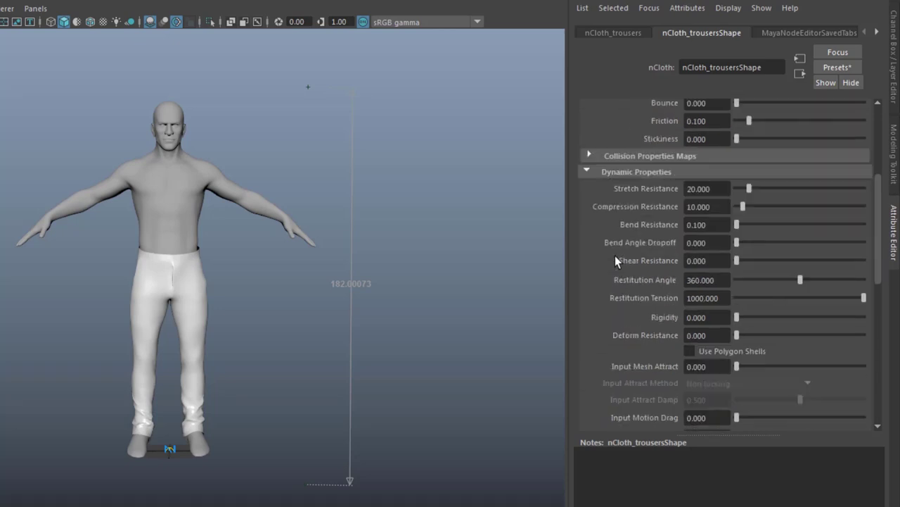
scroll(616, 254, down, 3)
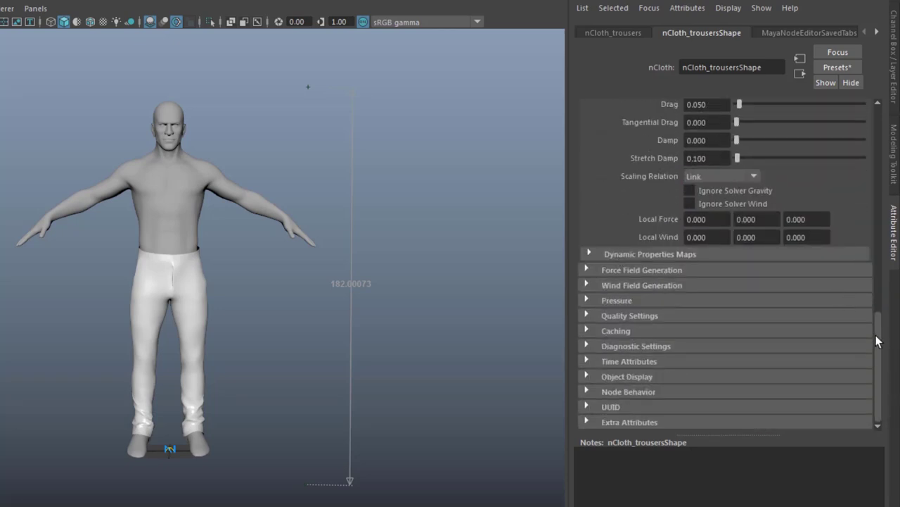
drag(877, 342, 876, 202)
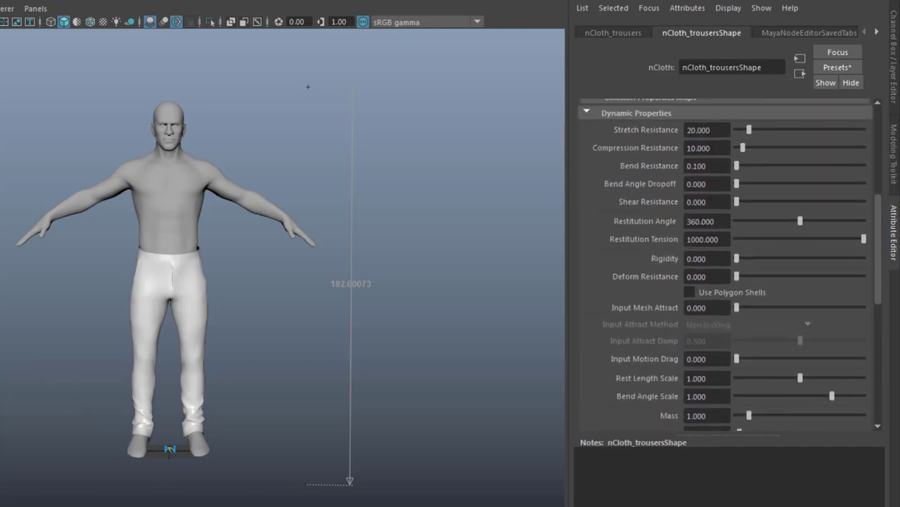
- Select the nucleus1 solver and examine its Gravity and Wind, Solver Attributes and Scale Attributes, collapsing the other sections
click(170, 448)
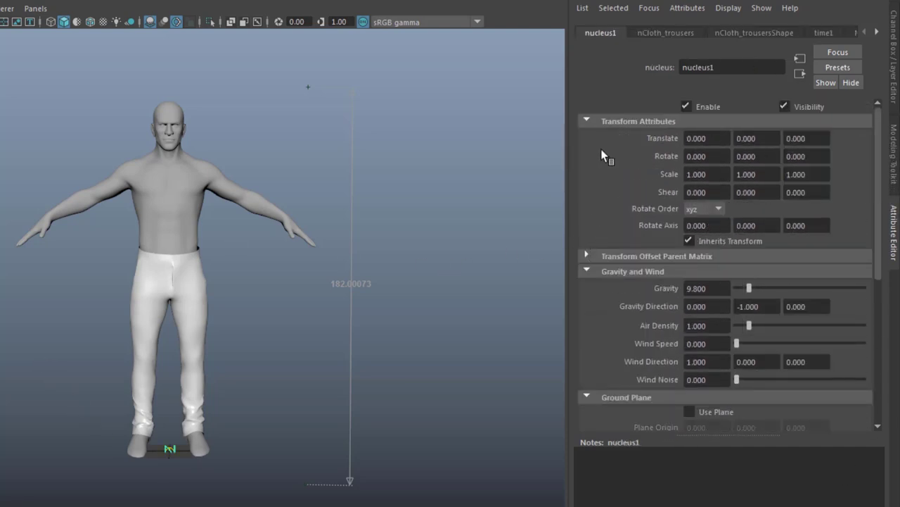
click(597, 125)
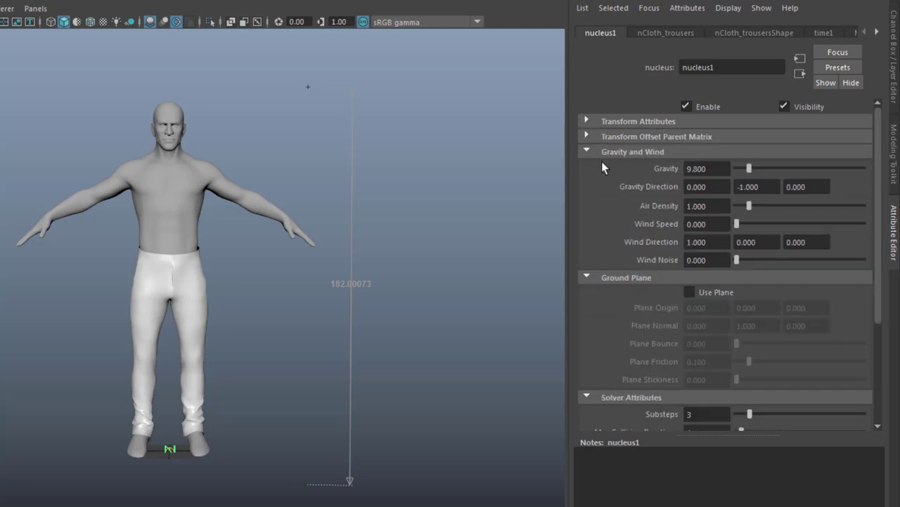
click(604, 277)
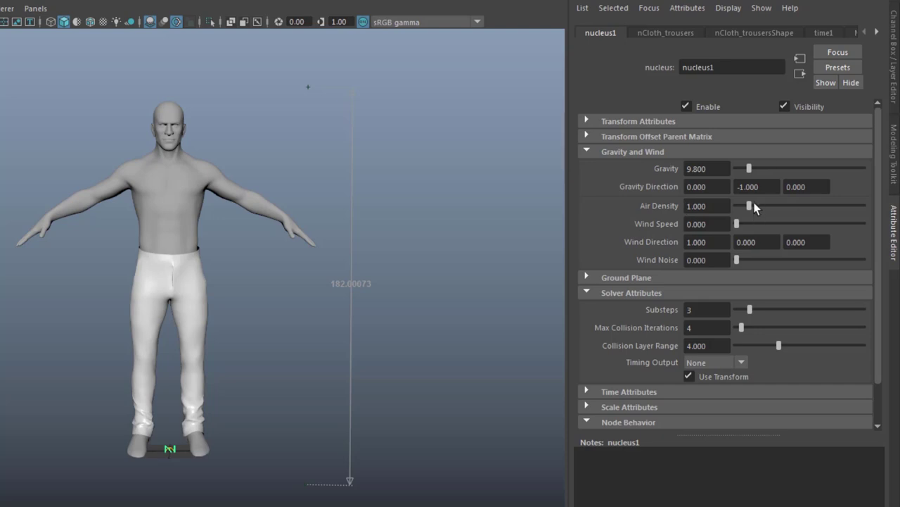
scroll(749, 211, down, 1)
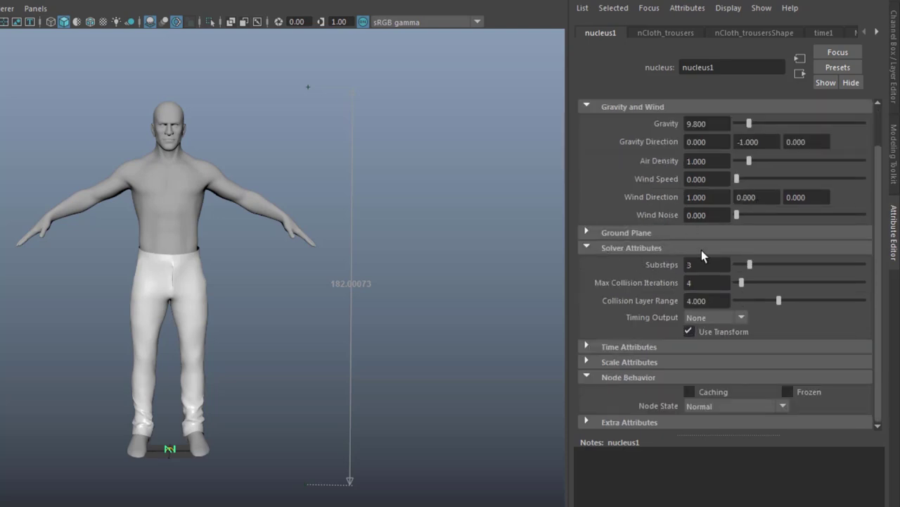
click(602, 363)
click(603, 415)
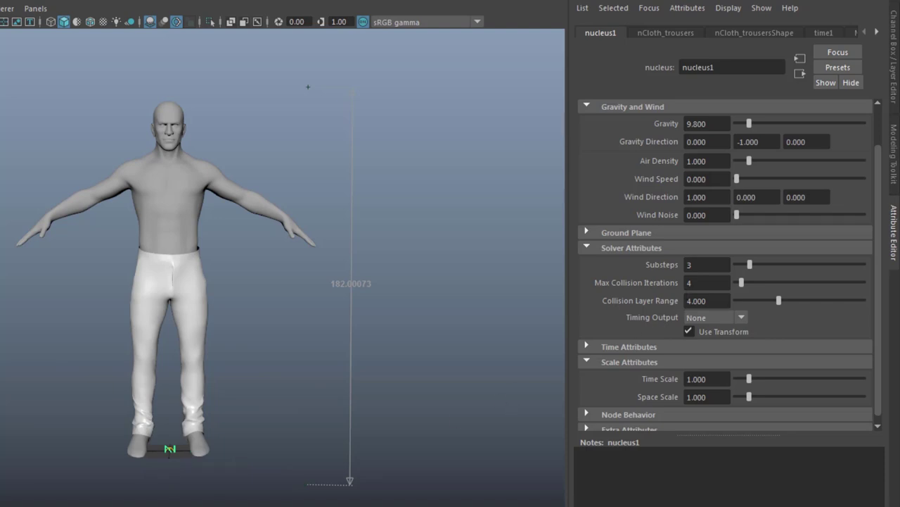
- Replace the settings of nCloth_trousersShape with the tshirt nCloth preset
click(169, 317)
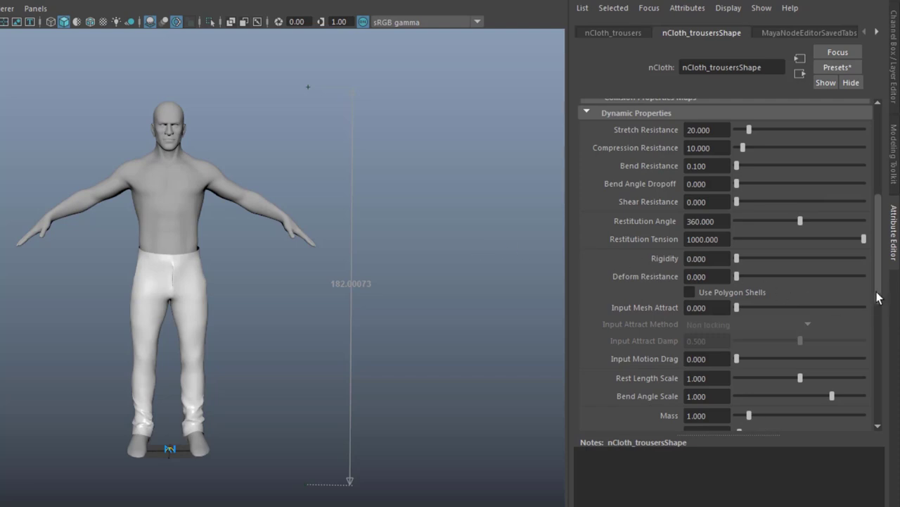
drag(879, 296, 899, 184)
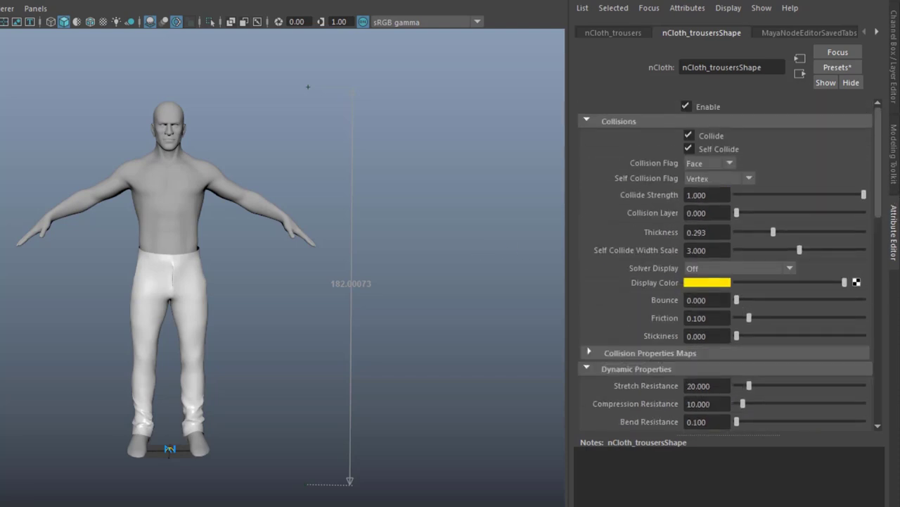
click(839, 70)
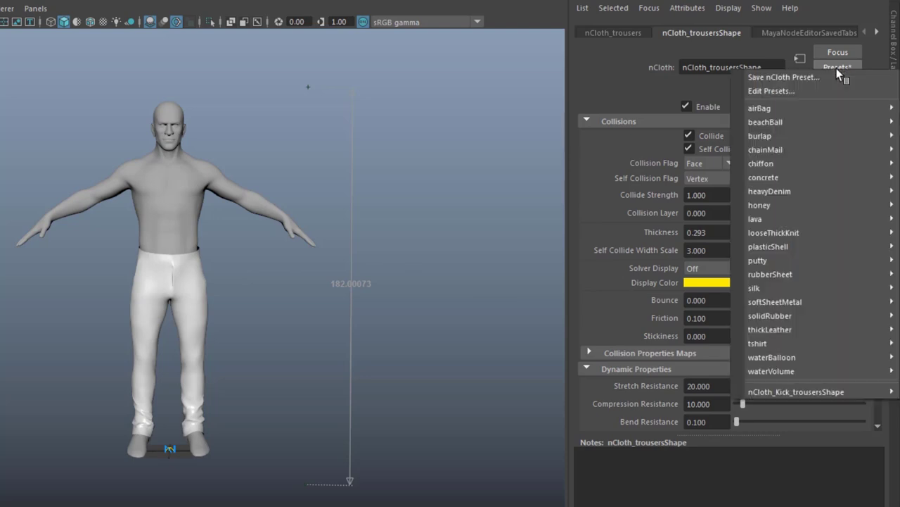
mouse_move(829, 342)
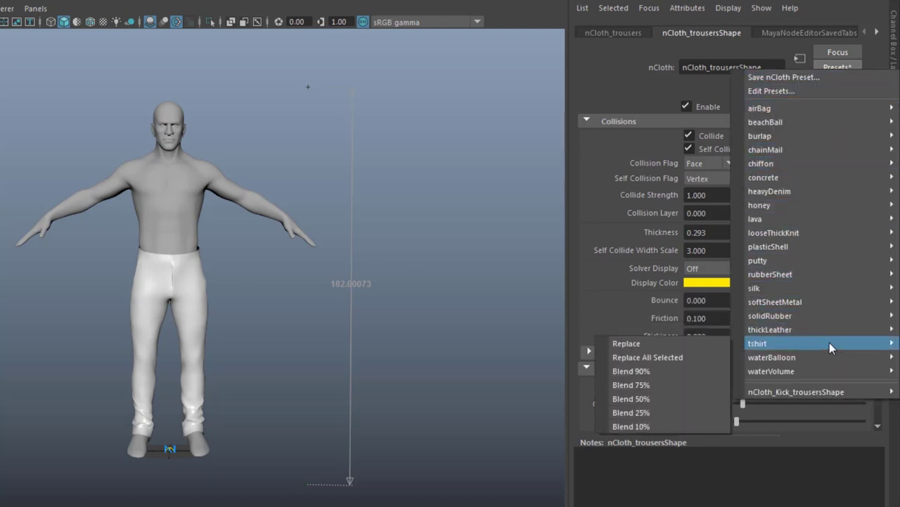
click(660, 344)
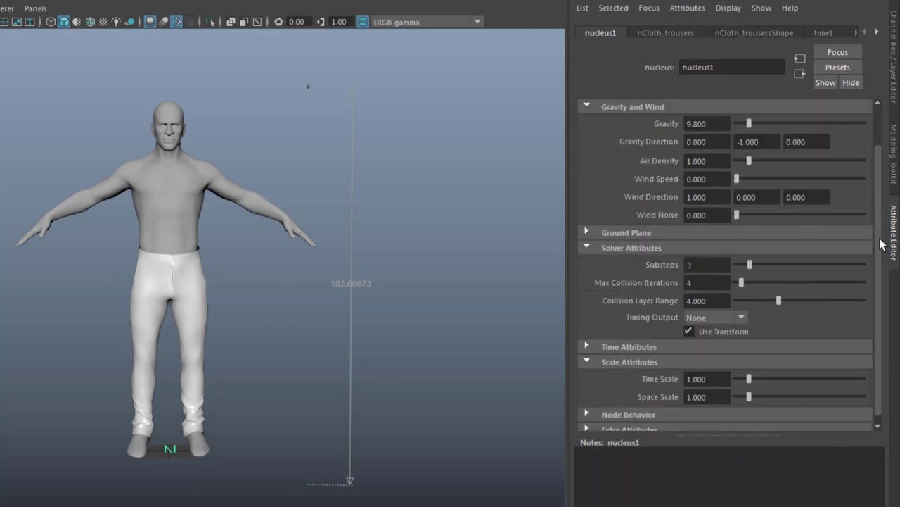
- Set the nucleus1 solver's Substeps to 10 and Max Collision Iterations to 12, and clear the selection
scroll(880, 250, down, 1)
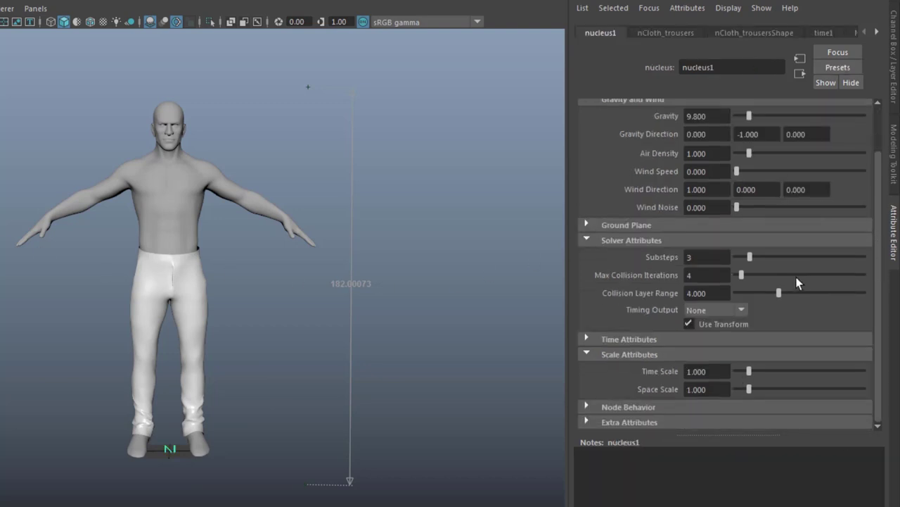
click(689, 256)
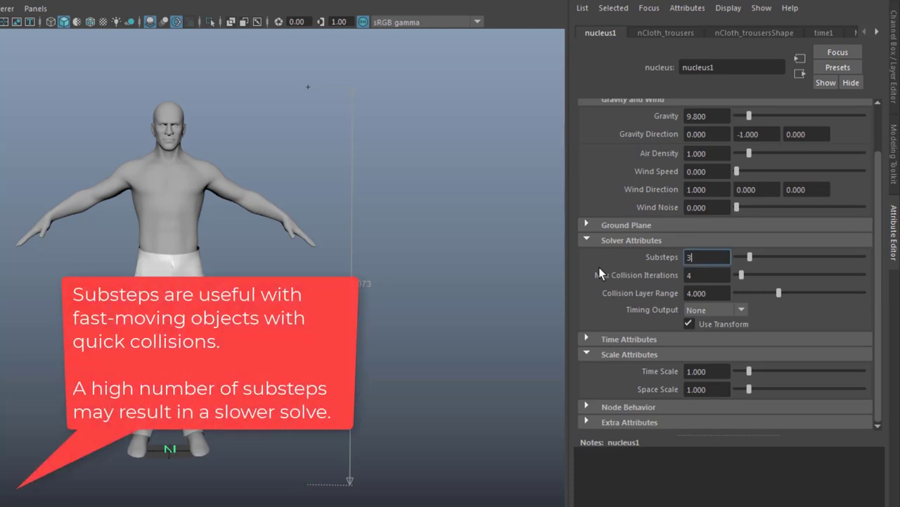
double_click(704, 254)
text(10)
key(Tab)
text(12)
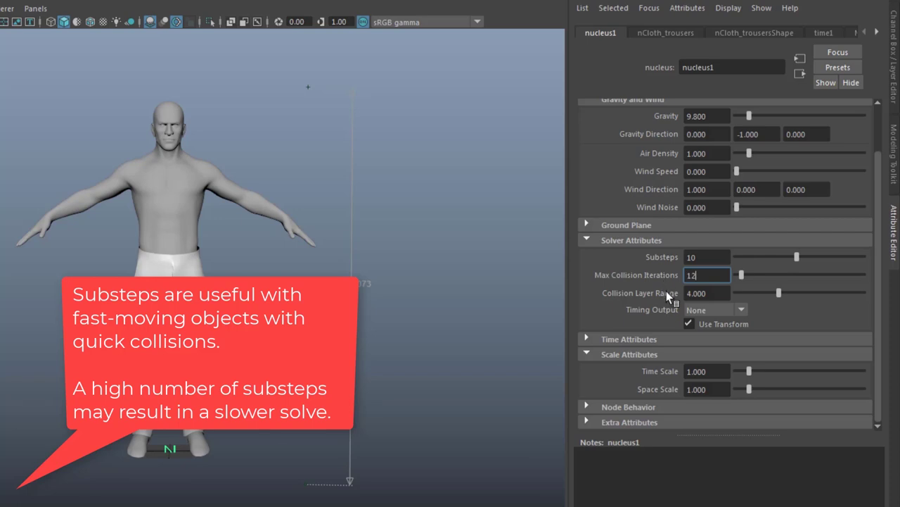
key(Return)
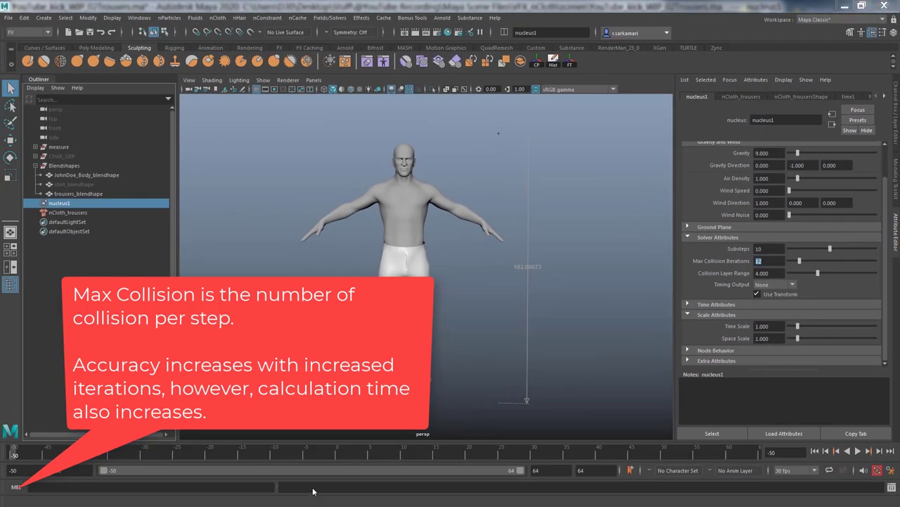
click(430, 380)
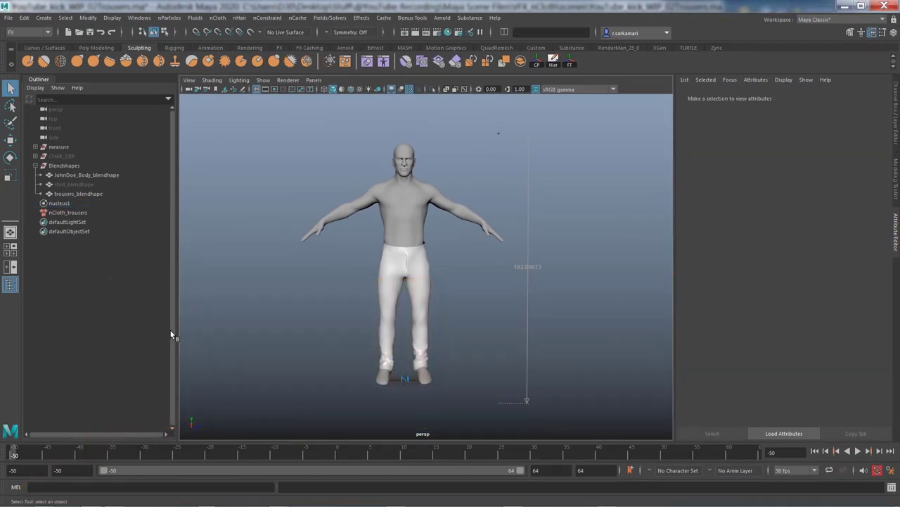
- Expand the Time Attributes of the nucleus1 solver and set its Start Frame to -50
click(59, 204)
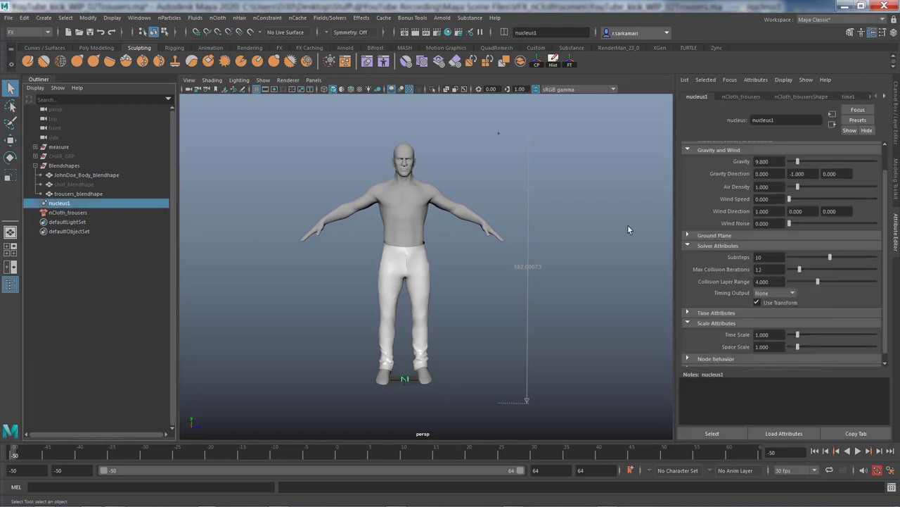
scroll(881, 228, down, 1)
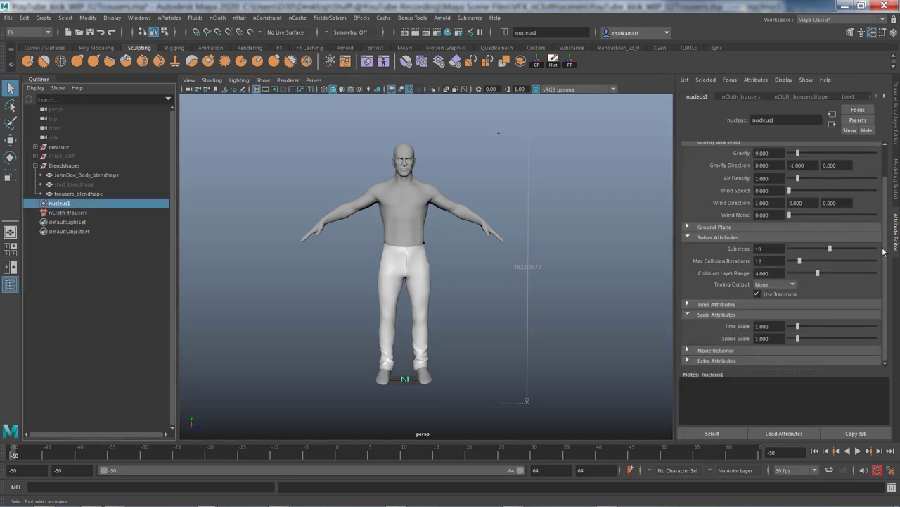
click(715, 304)
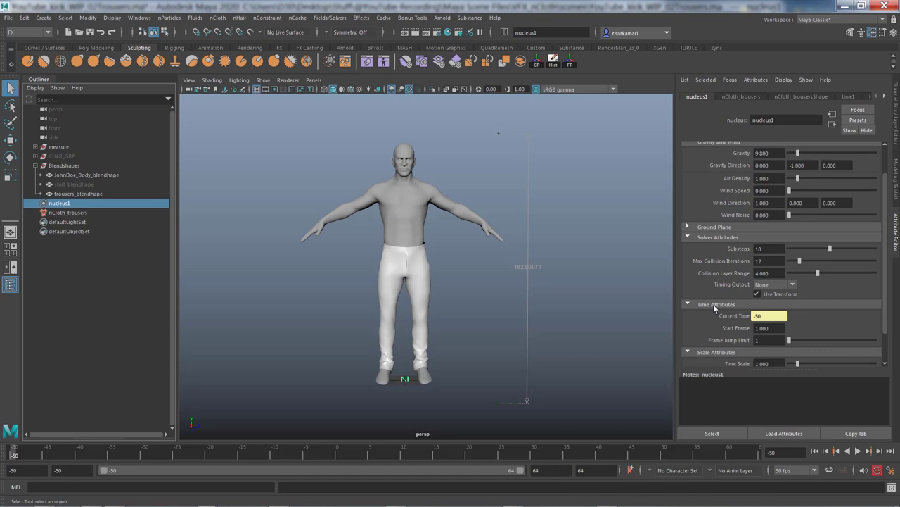
click(775, 329)
text(-50)
key(Return)
text(-50)
key(Return)
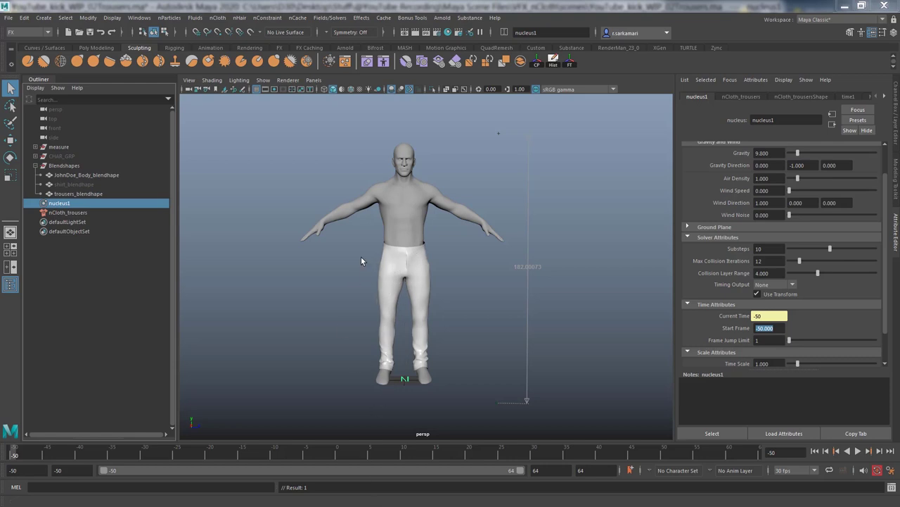
- Make the body blend-shape mesh a passive collider on the nucleus1 solver
click(73, 176)
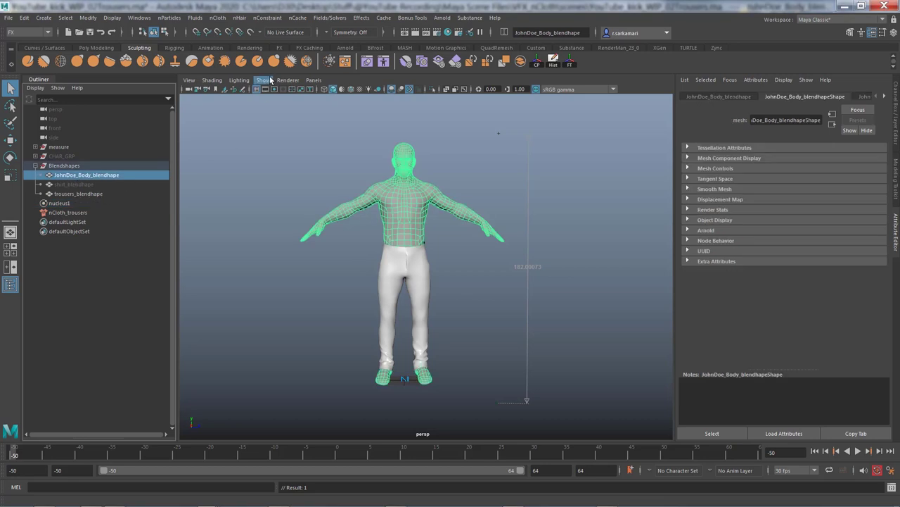
click(226, 21)
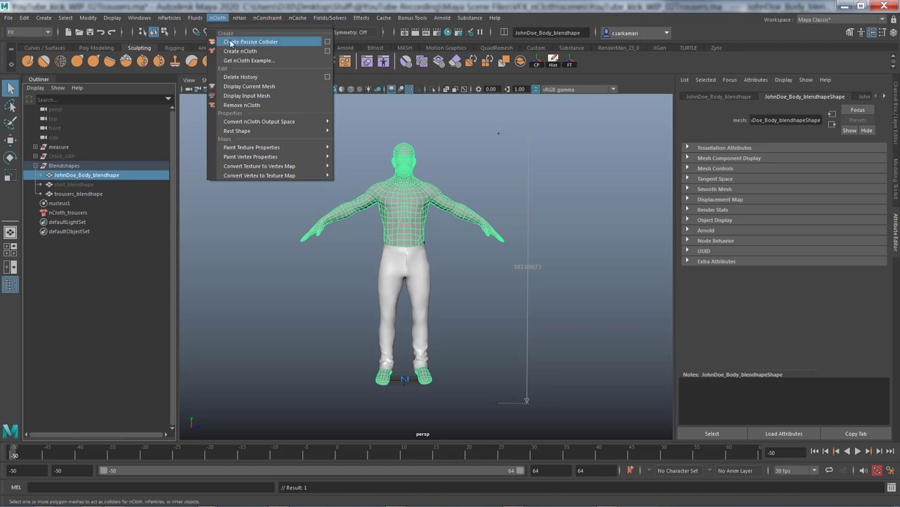
click(327, 42)
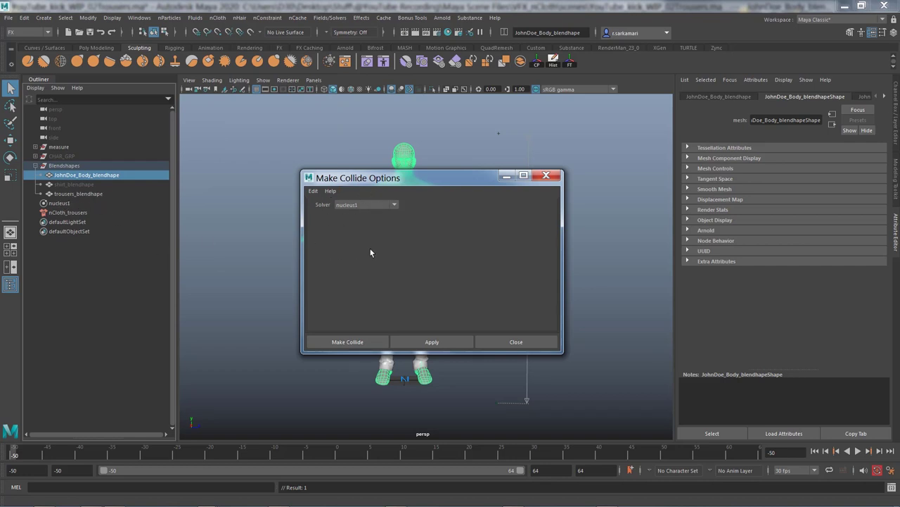
click(331, 342)
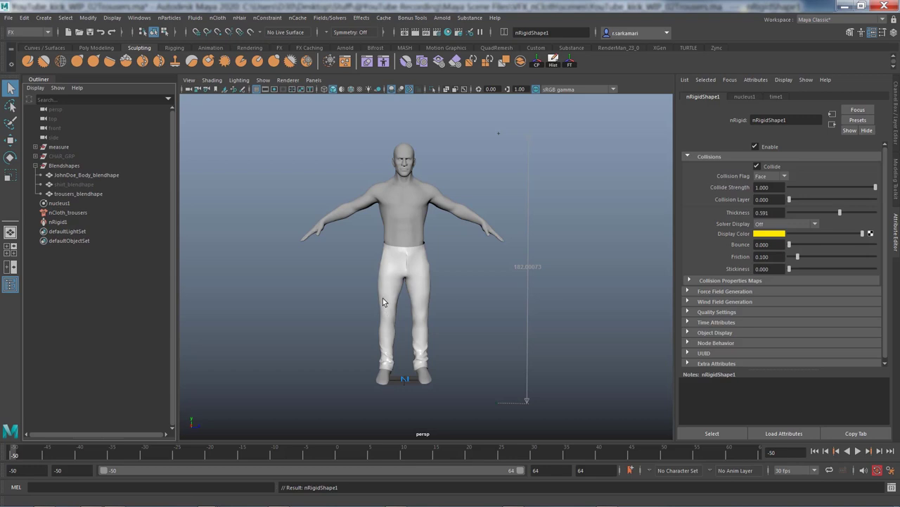
- Create an nObject cache for the trousers mesh over the Time Slider range, with the cache name V00_trousers_01
click(383, 302)
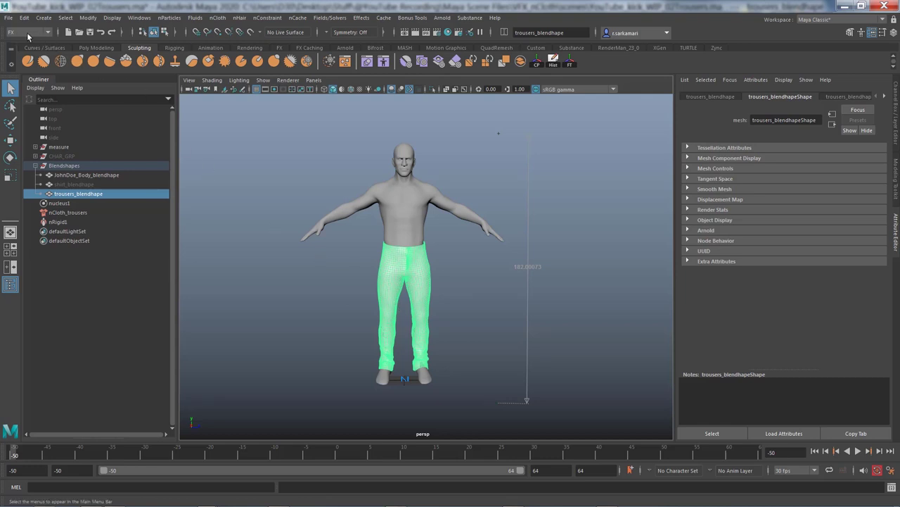
click(299, 19)
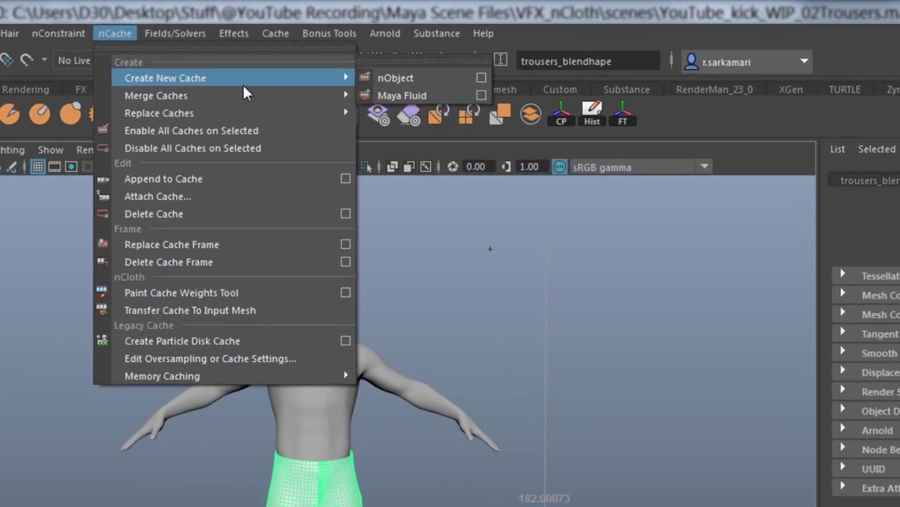
mouse_move(409, 49)
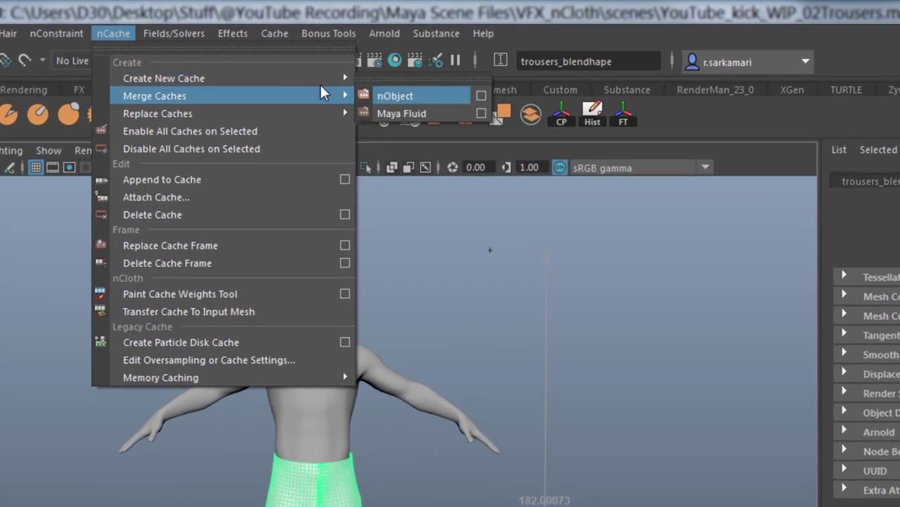
mouse_move(330, 79)
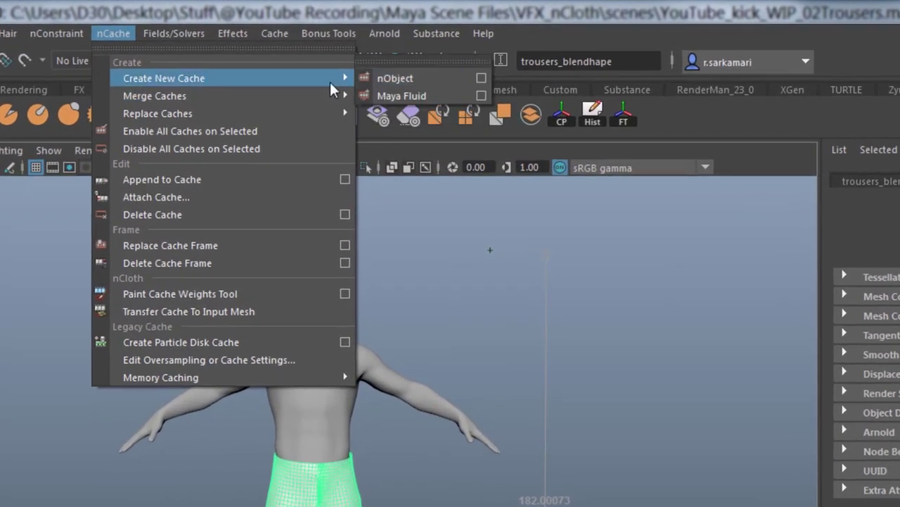
click(481, 78)
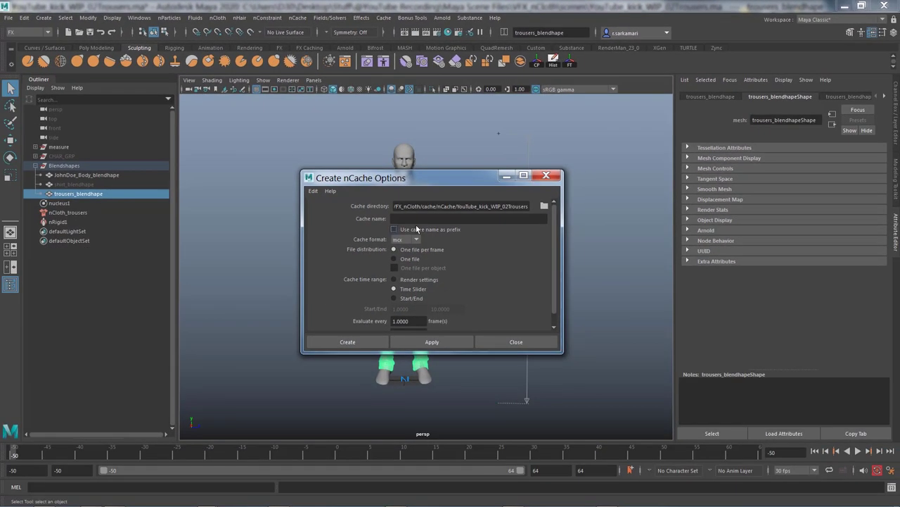
click(415, 219)
text(00_)
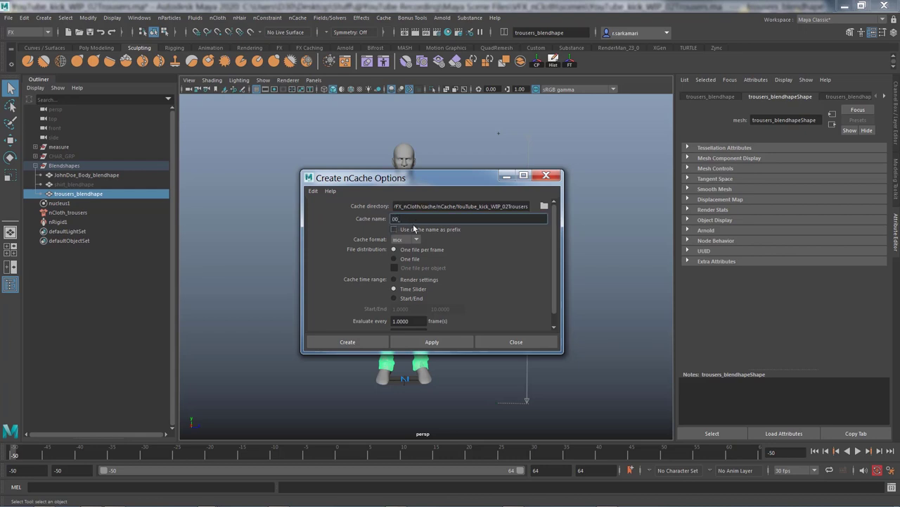
text(trousers_01)
text(0)
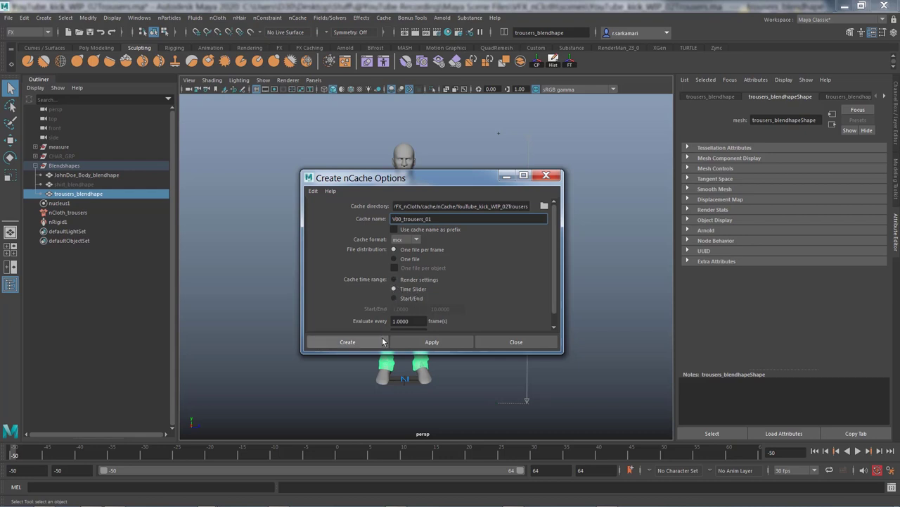
click(348, 342)
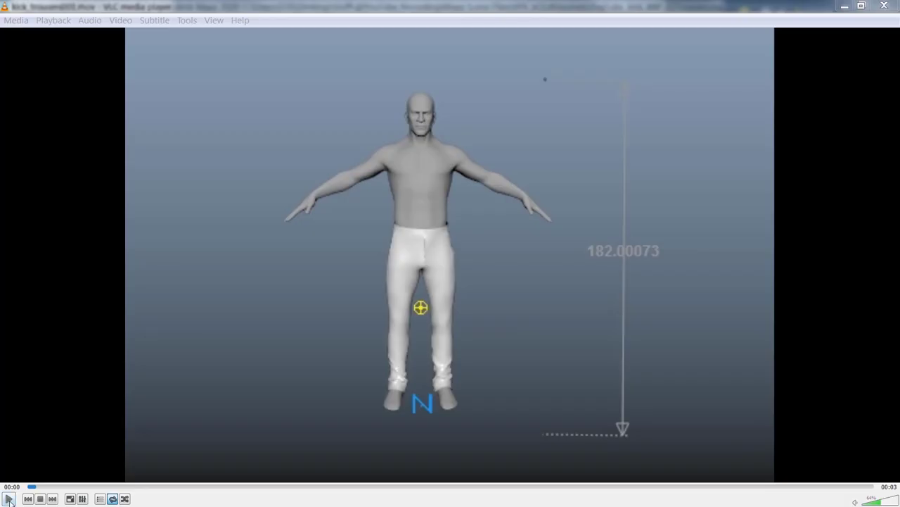
- Play kick_trousers001.mov in VLC media player, pausing during the kick and near the end to examine how the trousers deform
click(9, 499)
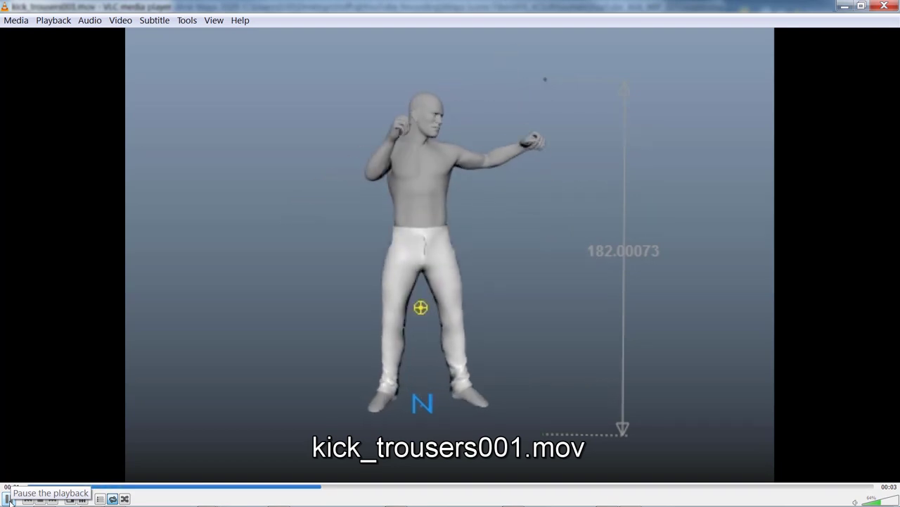
key(space)
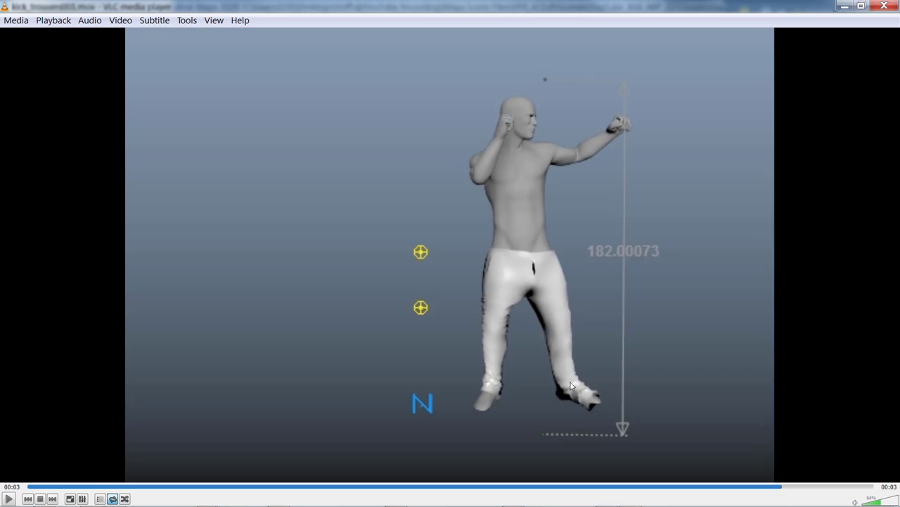
click(9, 499)
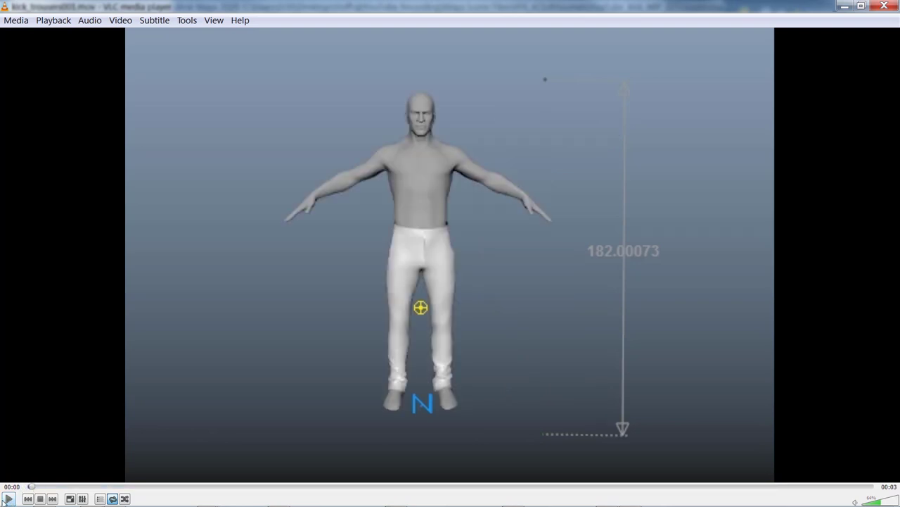
click(8, 499)
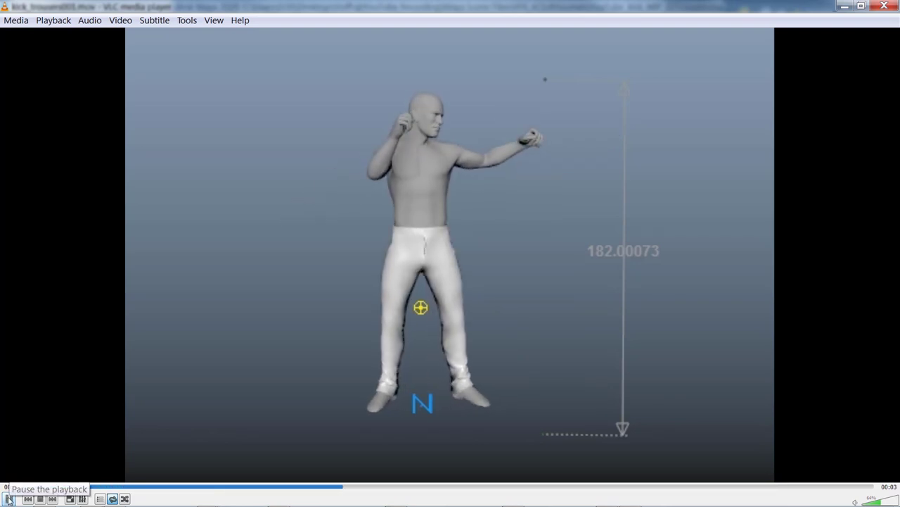
click(8, 499)
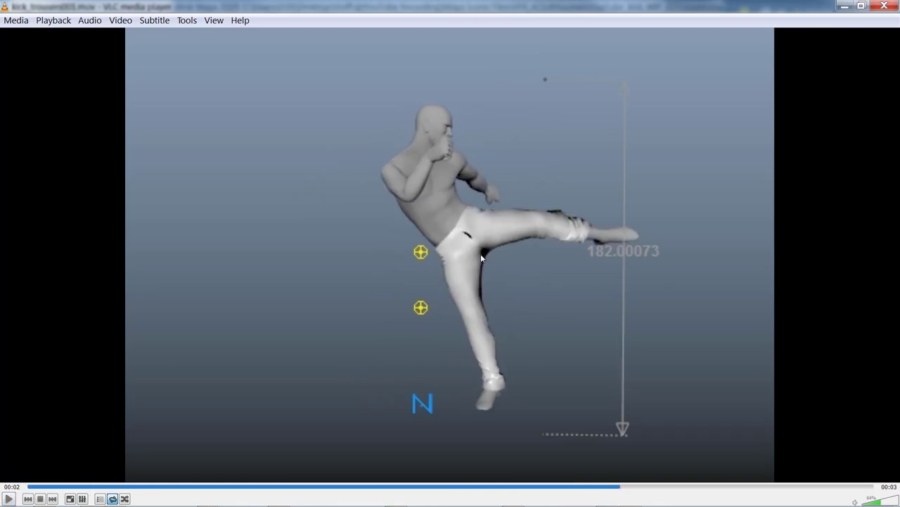
click(30, 486)
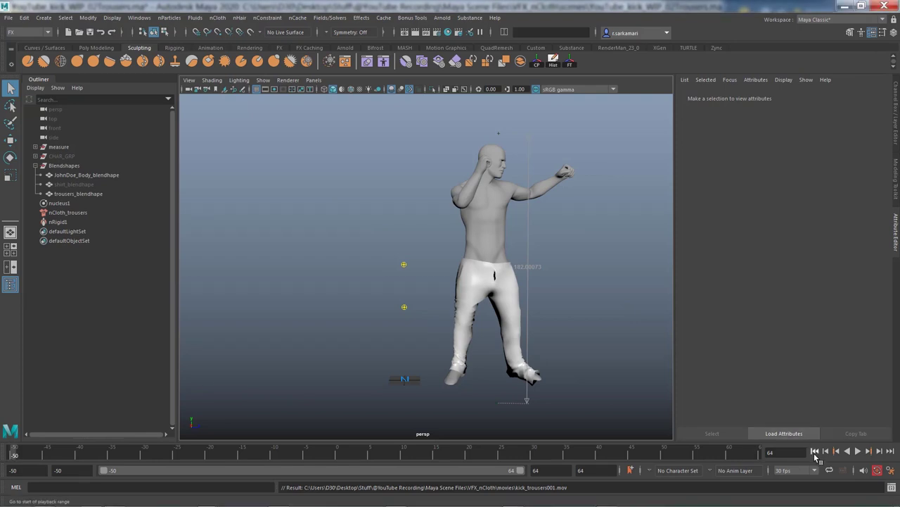
- Return to the start frame -50 and set the trousers cloth's Solver Display to Collision Thickness, viewing the waistband up close
click(815, 451)
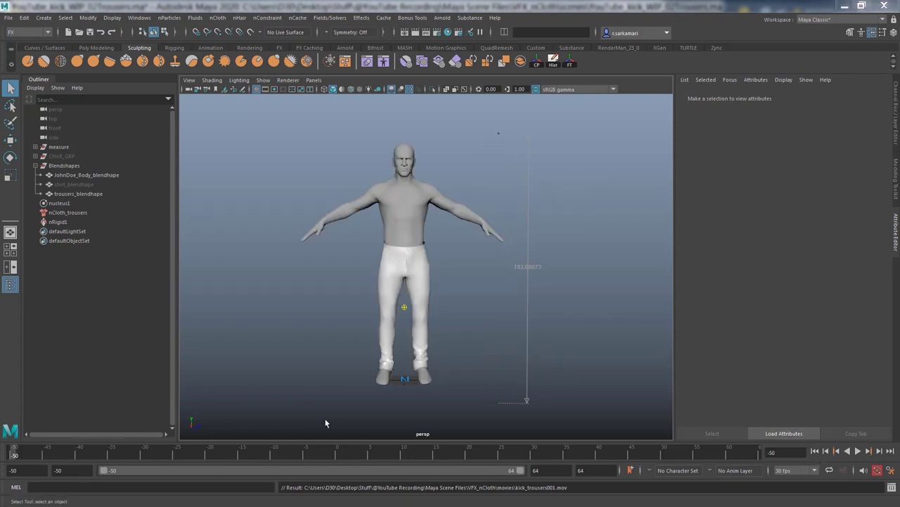
click(394, 283)
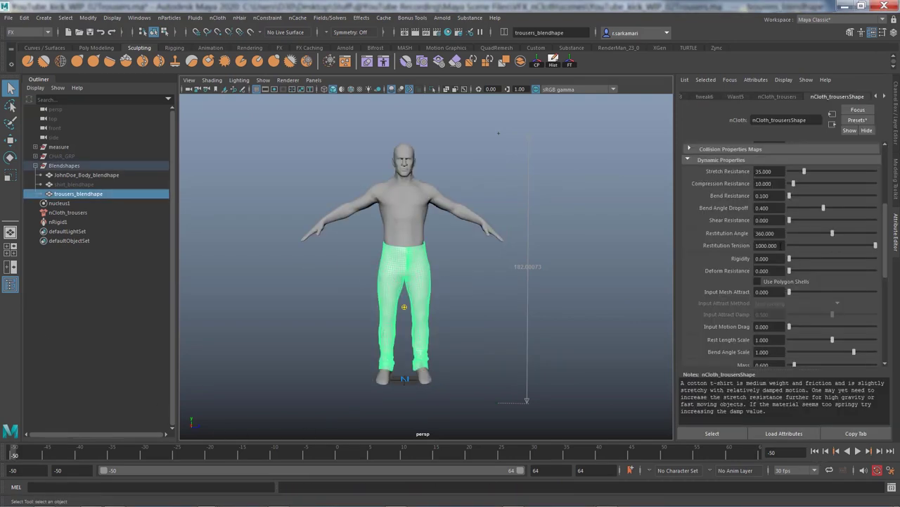
scroll(817, 188, up, 5)
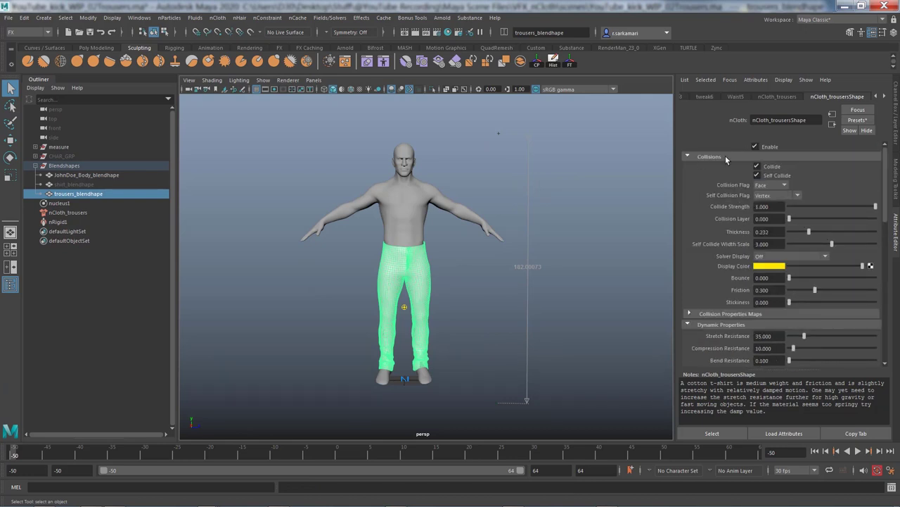
click(793, 257)
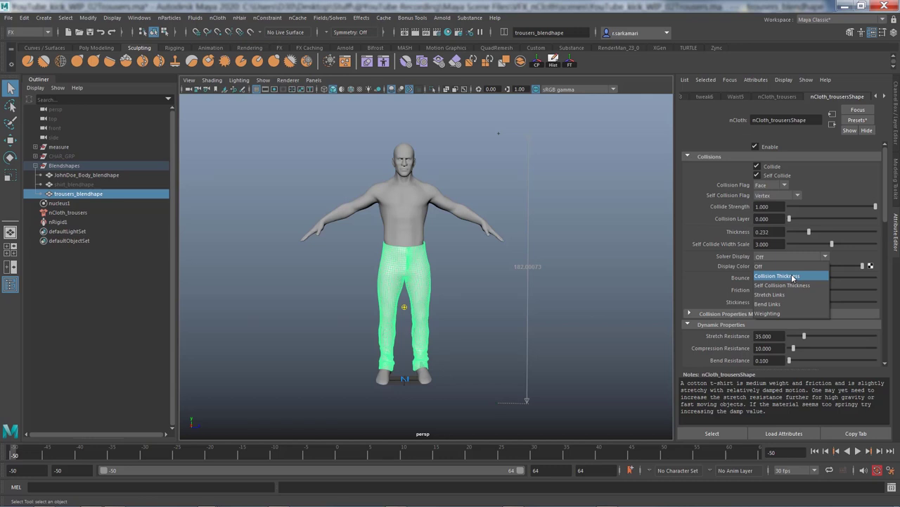
click(793, 275)
alt+right_drag(304, 302, 528, 334)
alt+drag(528, 334, 456, 309)
alt+right_drag(456, 309, 542, 363)
alt+drag(542, 364, 544, 313)
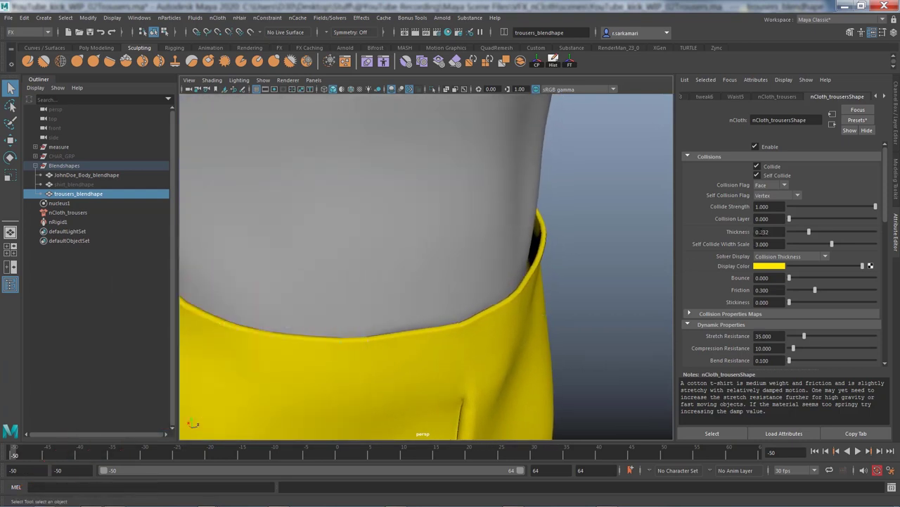
- Set the trousers cloth's collision Thickness to 0.025 and turn its Solver Display off
drag(761, 232, 787, 232)
text(025)
key(Return)
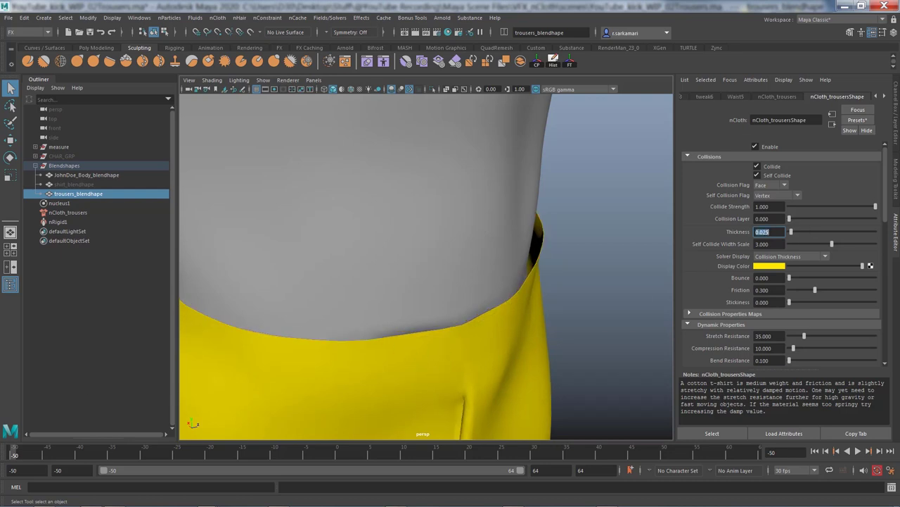
alt+right_drag(537, 382, 243, 348)
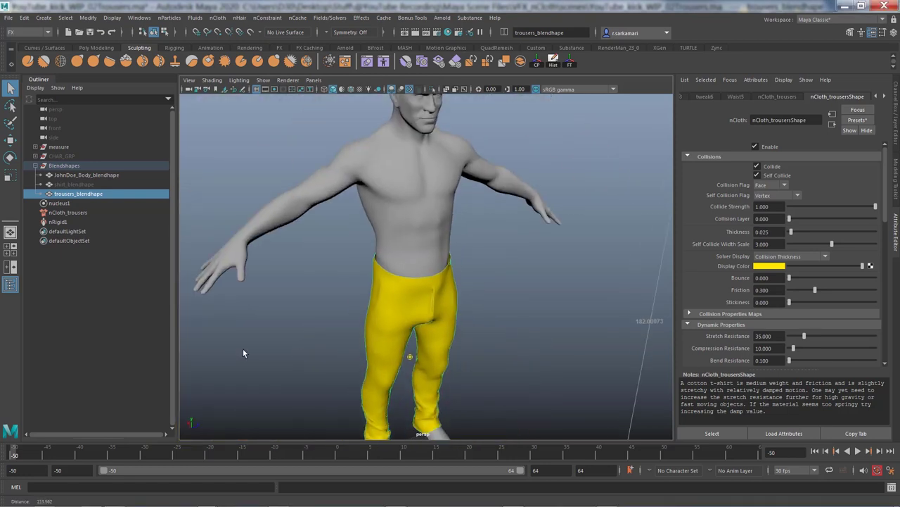
click(767, 257)
click(766, 268)
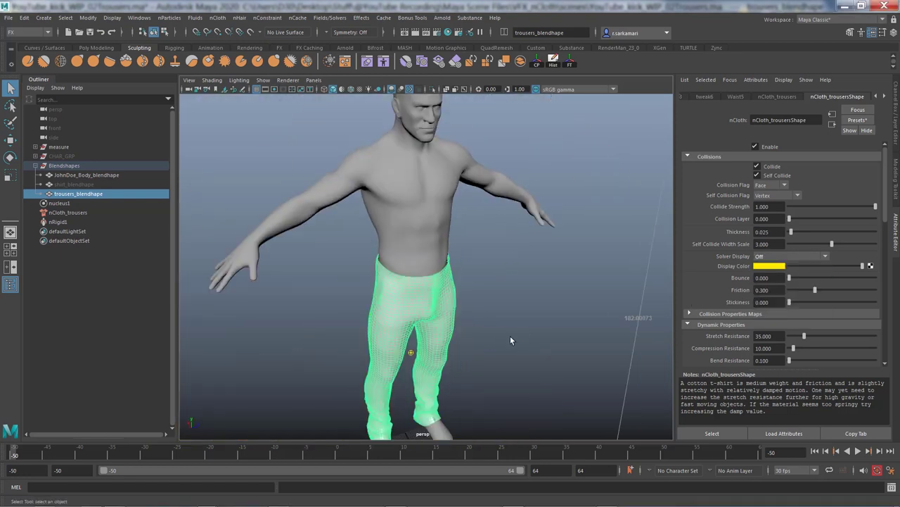
- Set the Solver Display of the body's nRigid collider to Collision Thickness
alt+drag(510, 336, 381, 325)
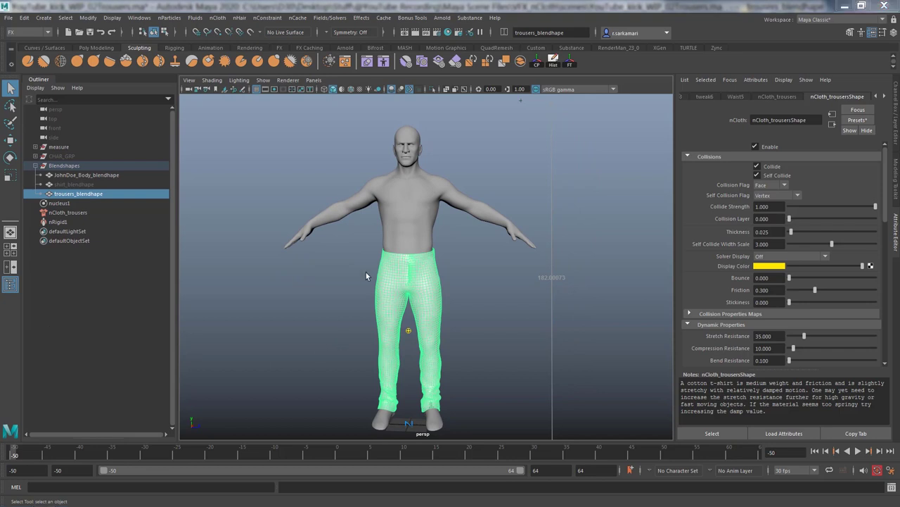
click(401, 213)
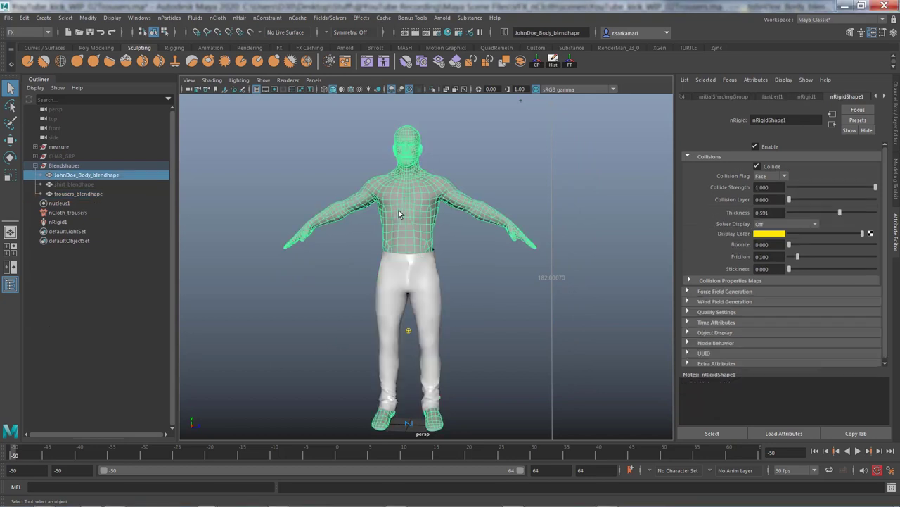
click(786, 224)
click(784, 244)
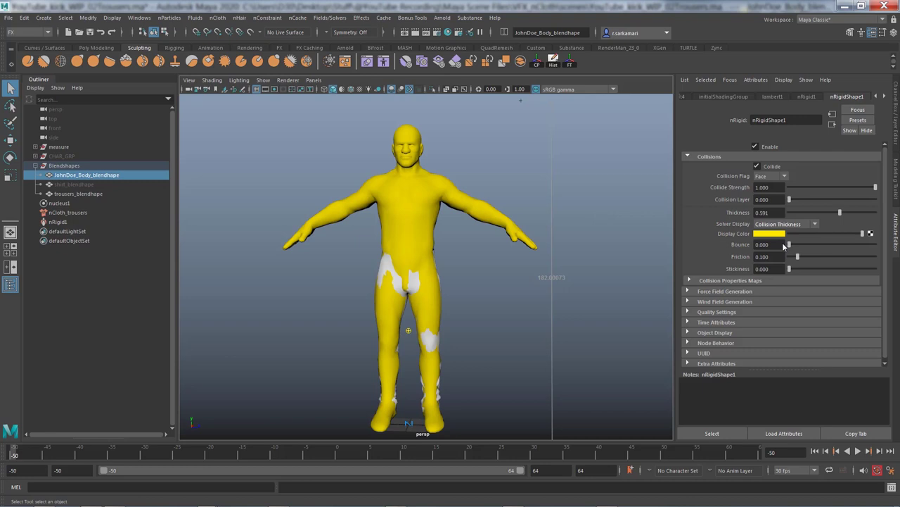
alt+drag(330, 302, 312, 314)
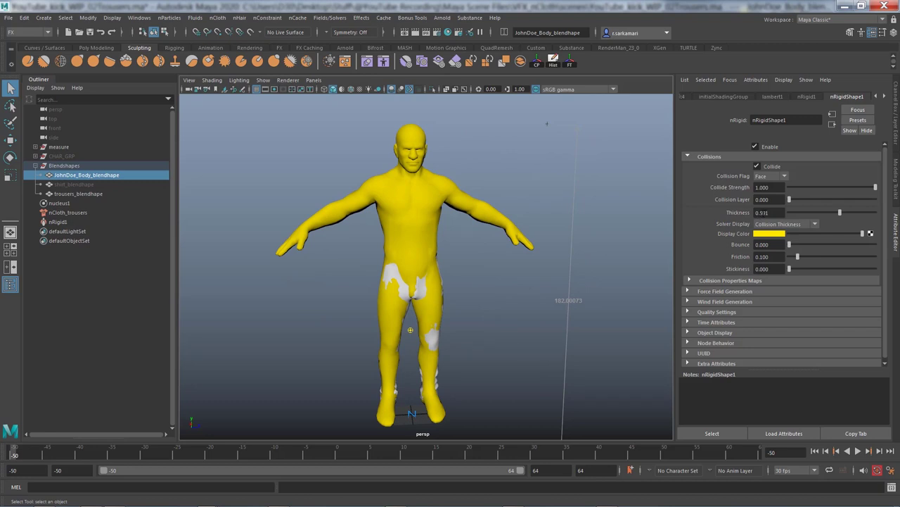
- Set the body collider's Thickness to 0.05, turn its Solver Display off and clear the selection
drag(765, 212, 830, 214)
text(0.05)
key(Return)
click(771, 225)
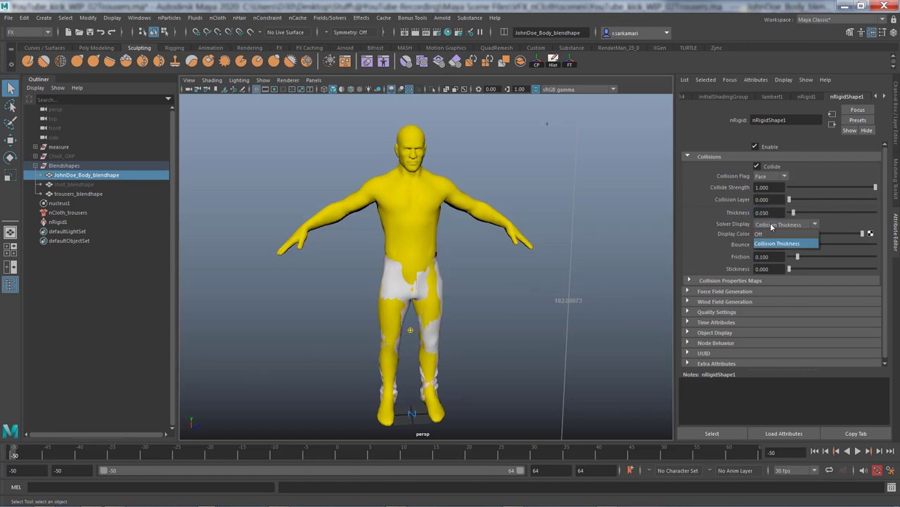
click(398, 329)
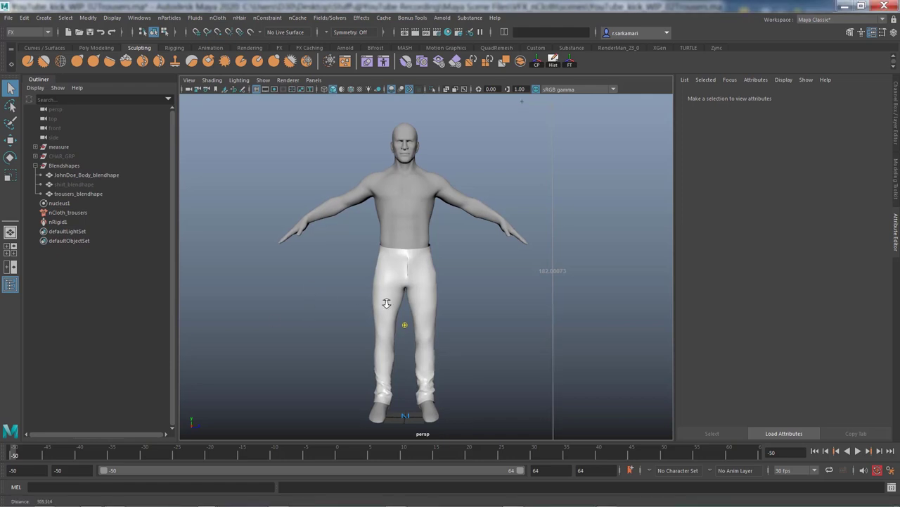
- Select the two uppermost edge loops around the trousers' waistband and open the selection conversion options
alt+right_drag(358, 302, 442, 323)
alt+drag(442, 323, 527, 337)
click(434, 275)
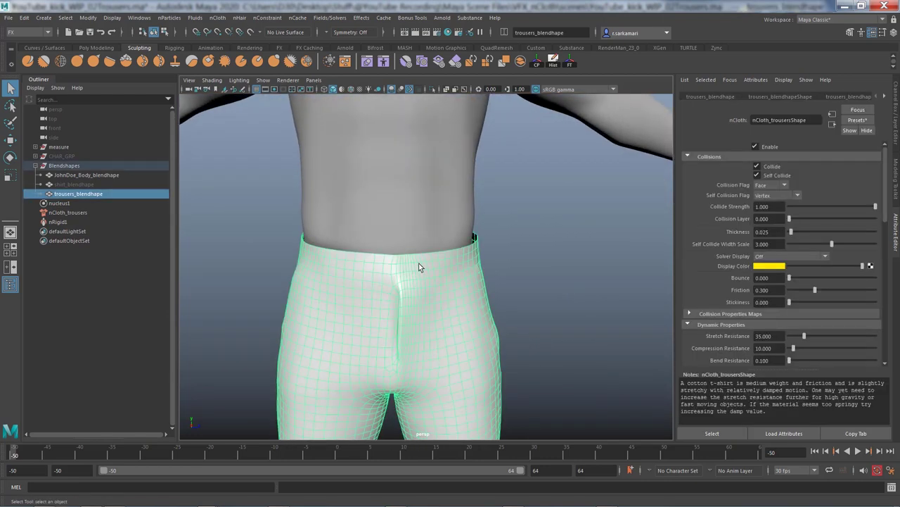
right_drag(420, 207, 418, 184)
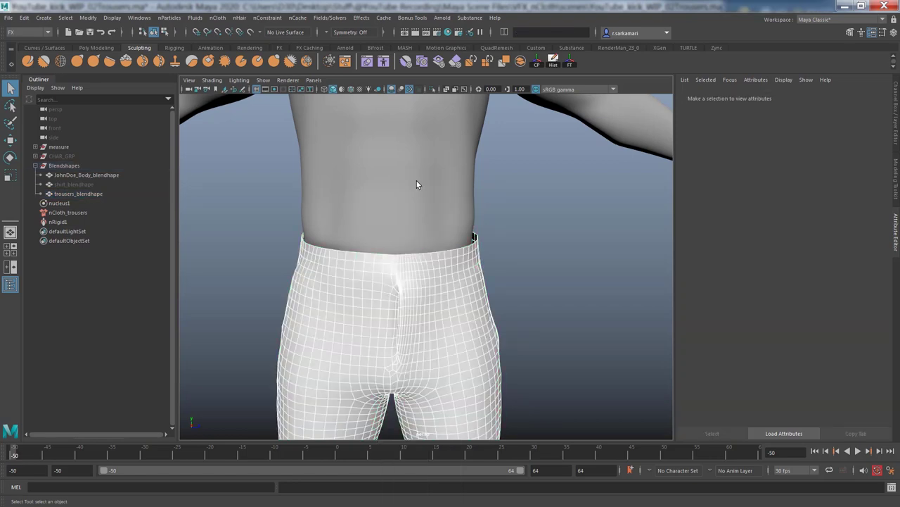
double_click(372, 256)
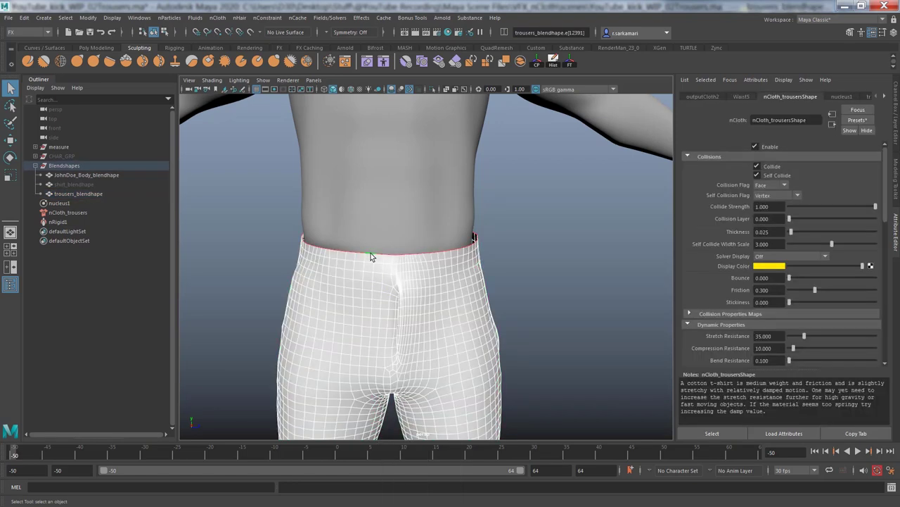
shift+double_click(370, 261)
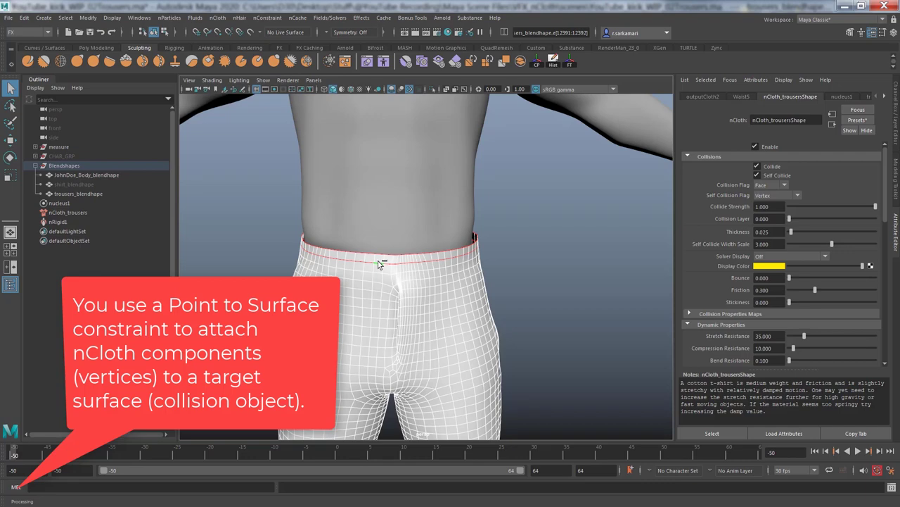
ctrl+right_click(378, 263)
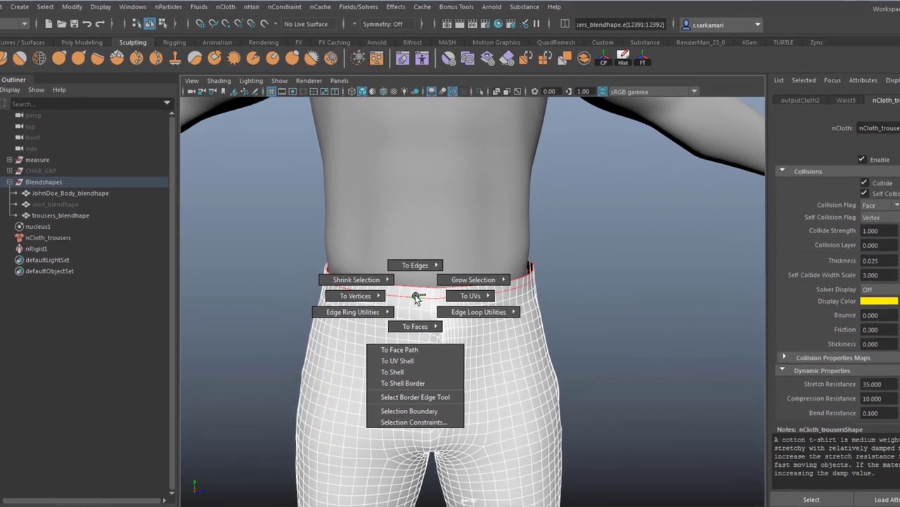
- Convert the waistband edge selection to vertices and attach them to the body mesh with a Point to Surface constraint
ctrl+right_drag(417, 297, 294, 293)
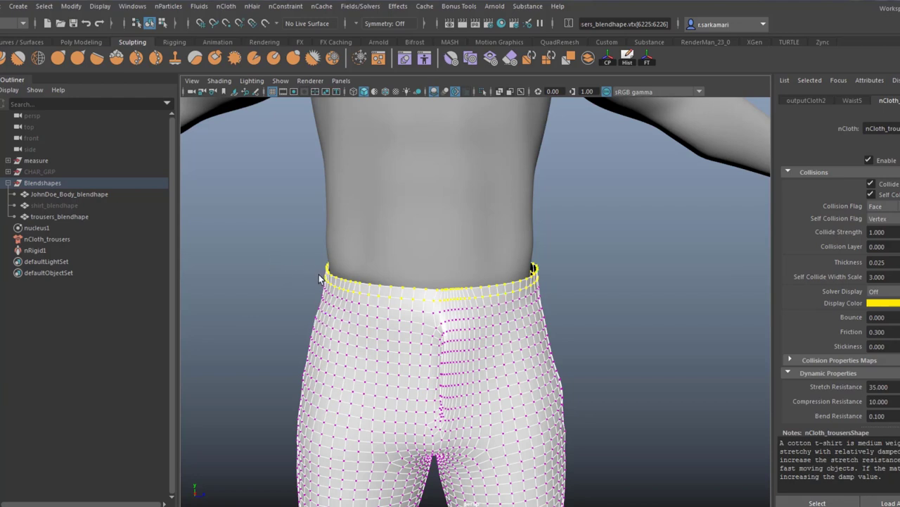
shift+click(333, 218)
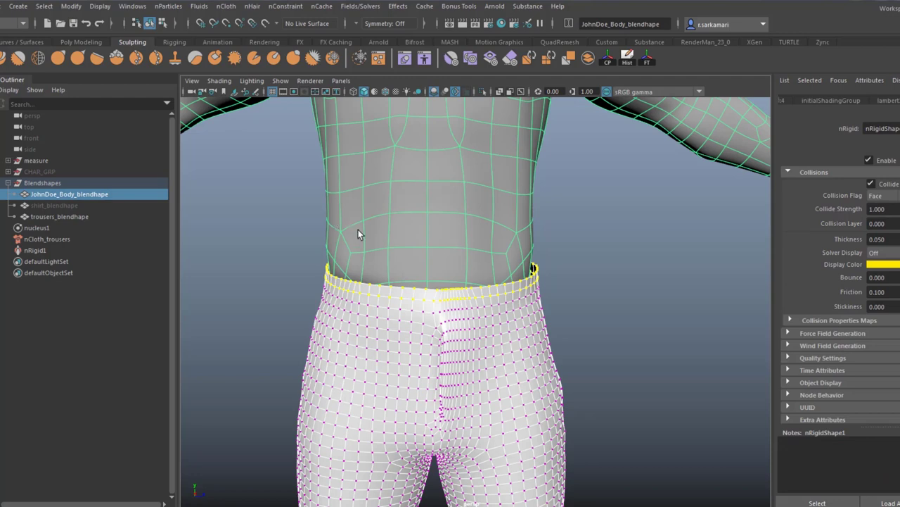
click(285, 6)
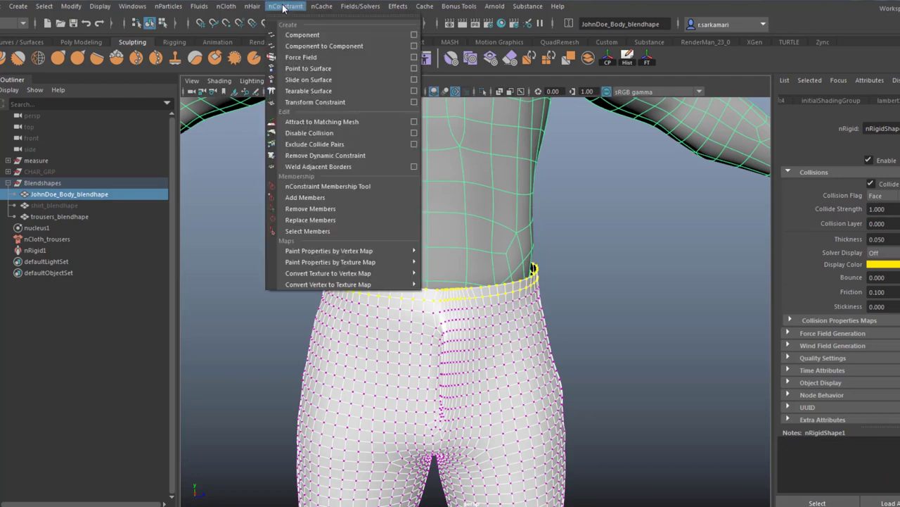
click(307, 71)
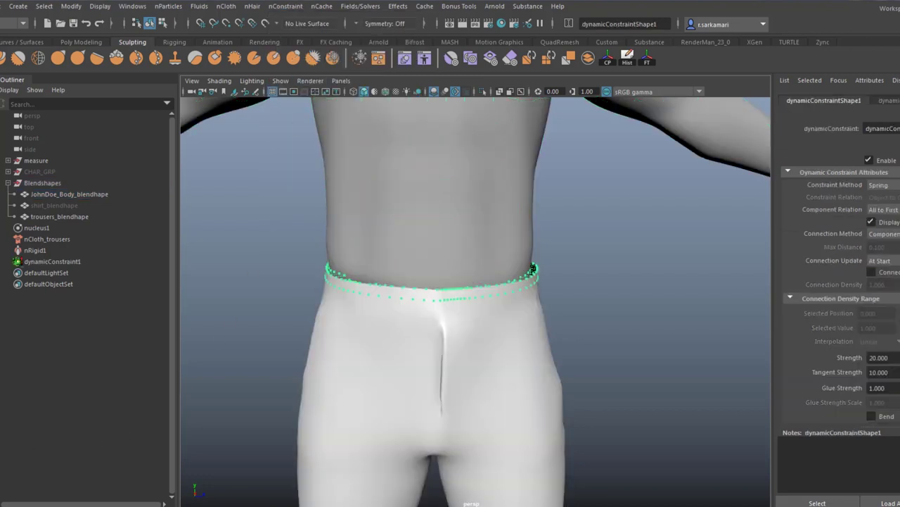
- Rename the waist constraint to nConstraint_trousers_top and copy that name for reuse
double_click(43, 261)
drag(52, 262, 26, 262)
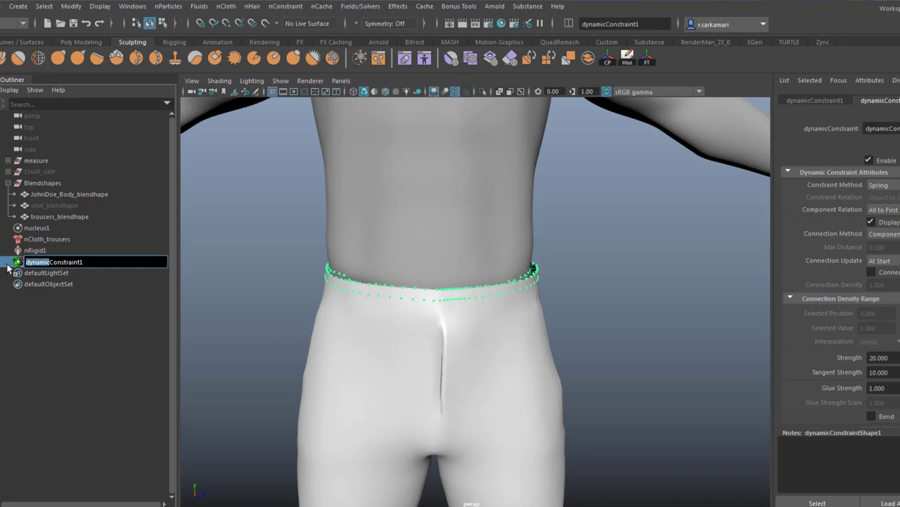
text(nt_trouser)
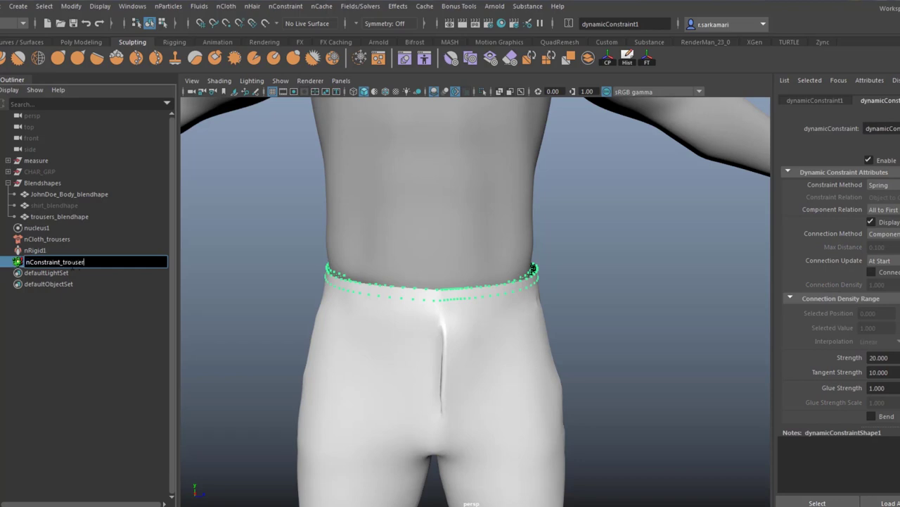
text(s_top)
key(ctrl+a)
key(ctrl+c)
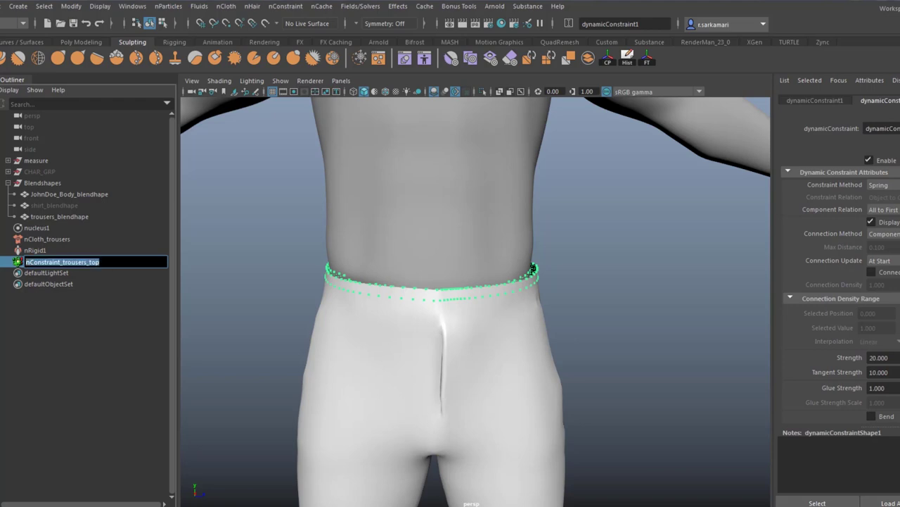
key(Return)
- Select the two lowest edge loops around the hem of each trouser leg
alt+middle_drag(330, 415, 398, 267)
alt+right_drag(398, 267, 350, 353)
right_drag(337, 233, 327, 214)
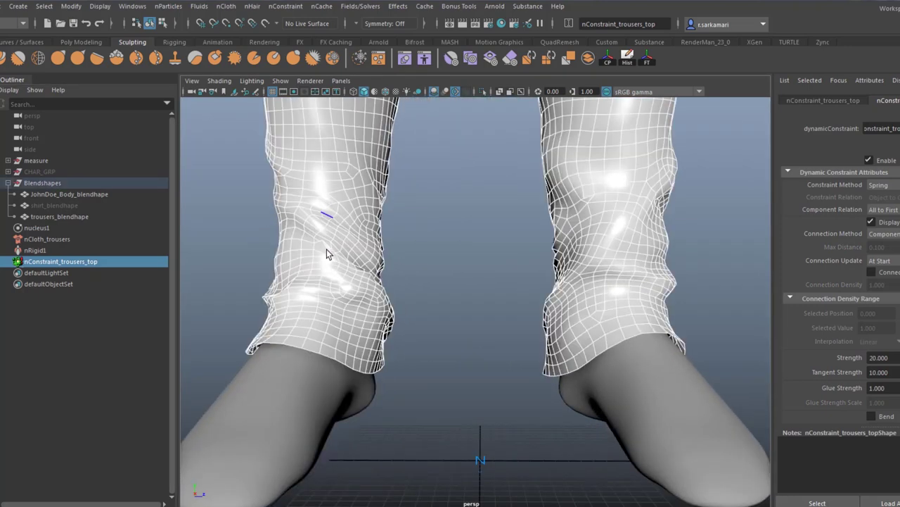
click(293, 349)
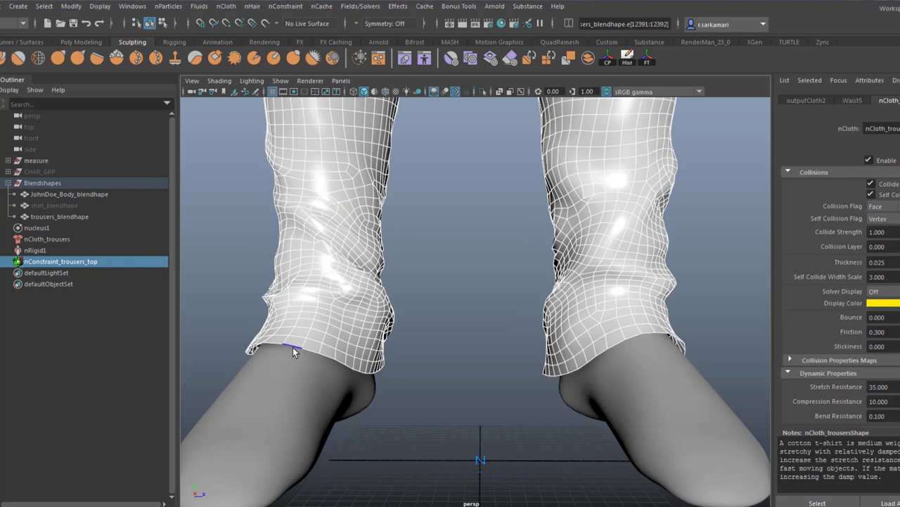
double_click(293, 347)
shift+double_click(298, 339)
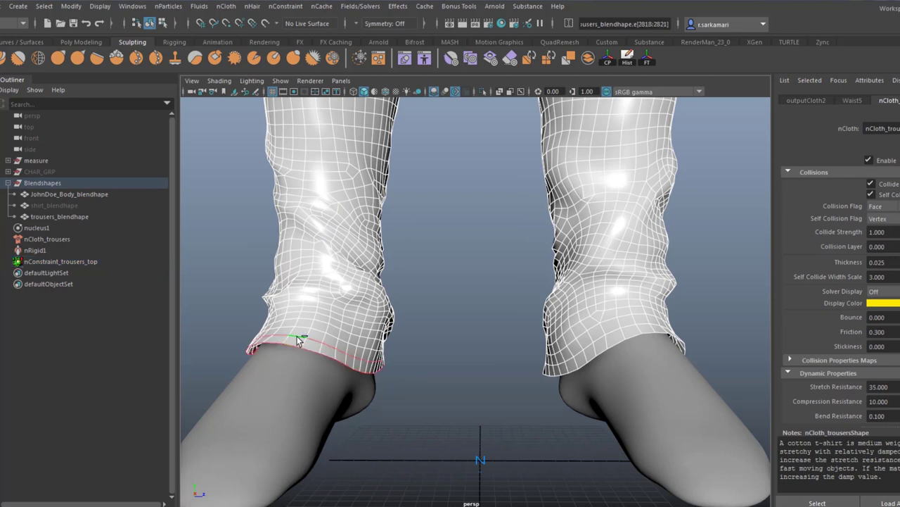
shift+double_click(600, 354)
shift+double_click(600, 338)
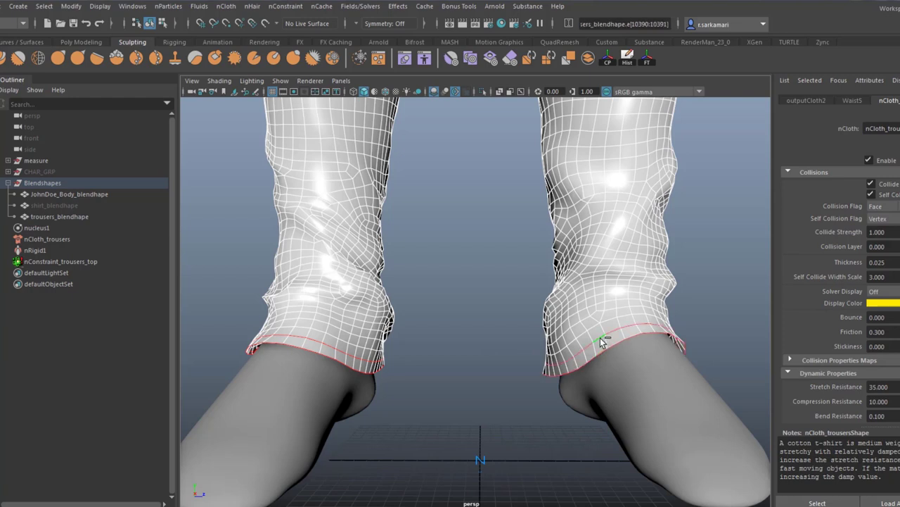
- Convert the hem edge loops to vertices and attach them to the body mesh with a Point to Surface constraint
shift+right_drag(601, 339, 479, 346)
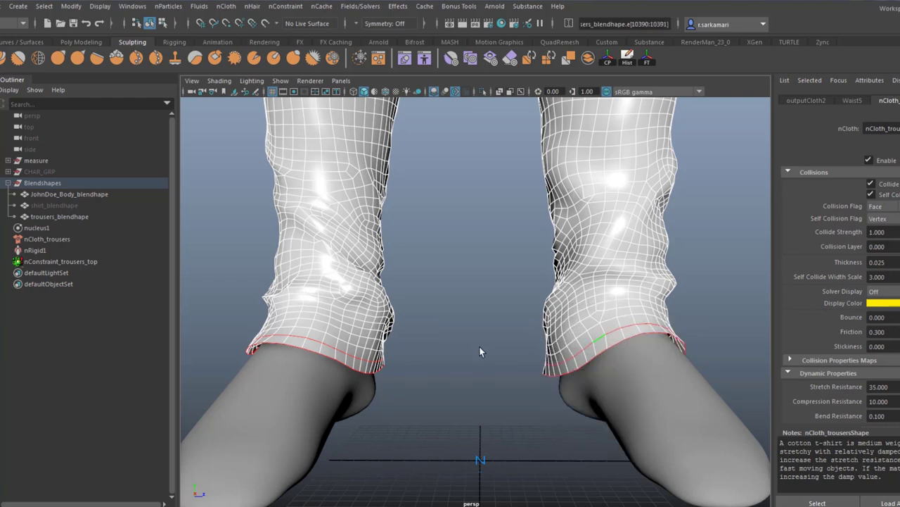
shift+click(259, 414)
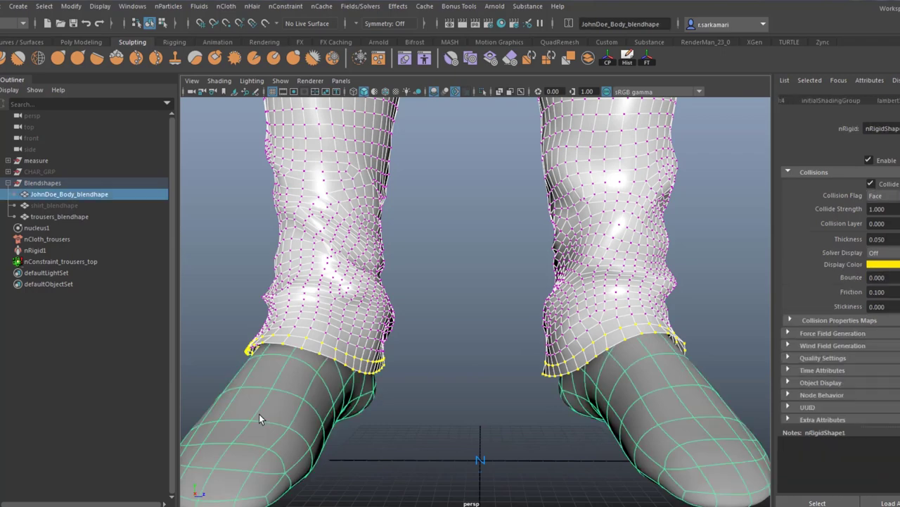
click(287, 6)
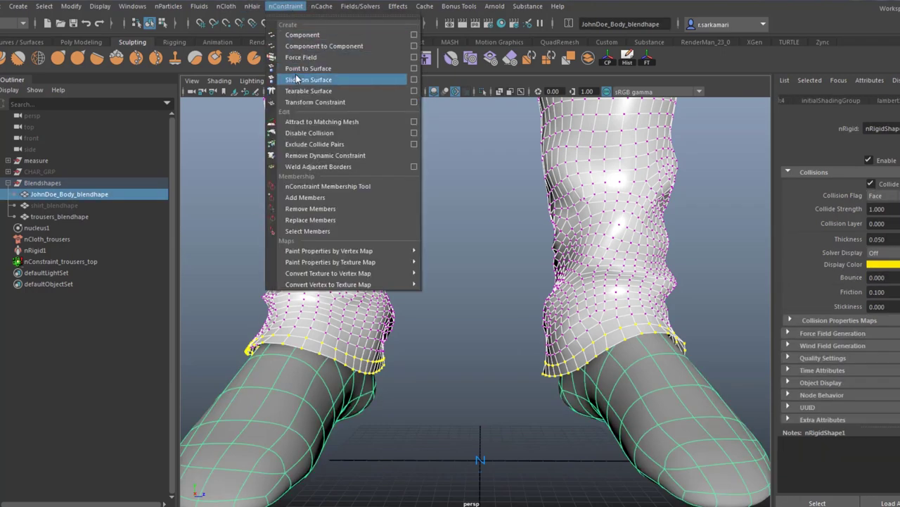
click(303, 68)
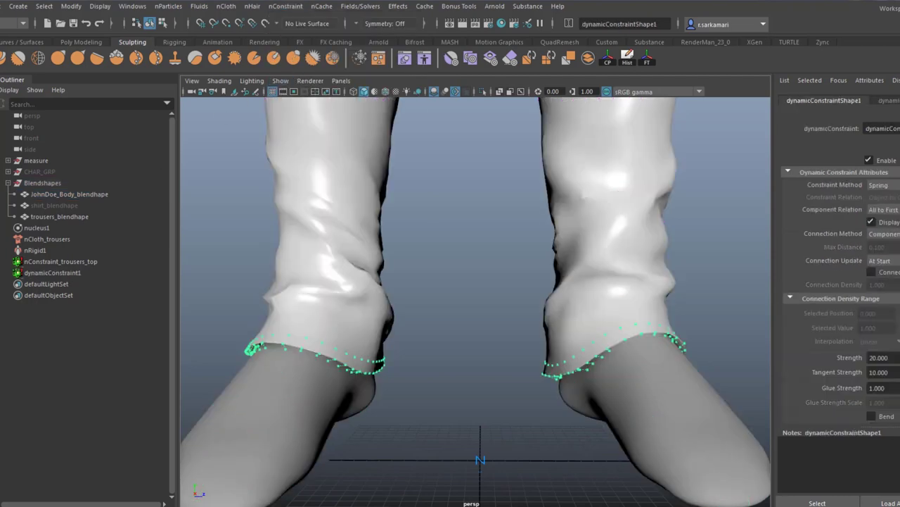
- Rename the hem constraint to nConstraint_trousers_down and clear the selection
double_click(55, 273)
key(ctrl+v)
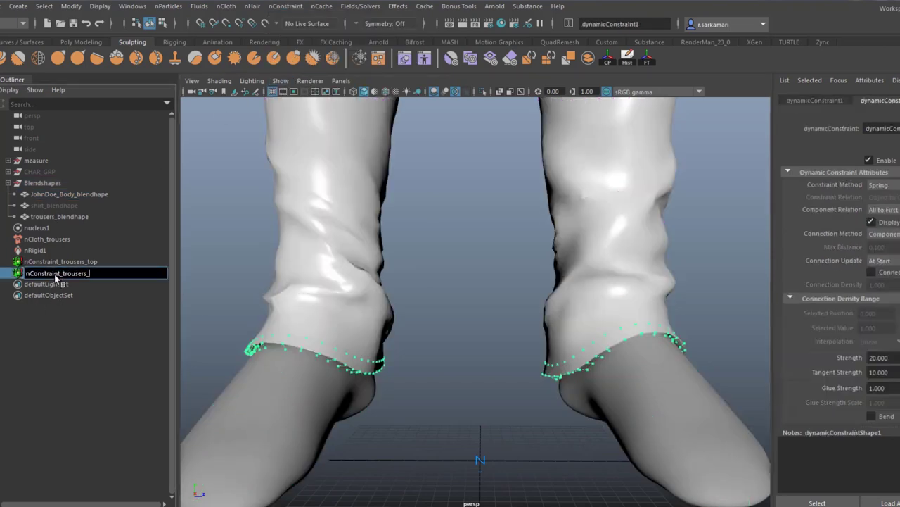
key(Return)
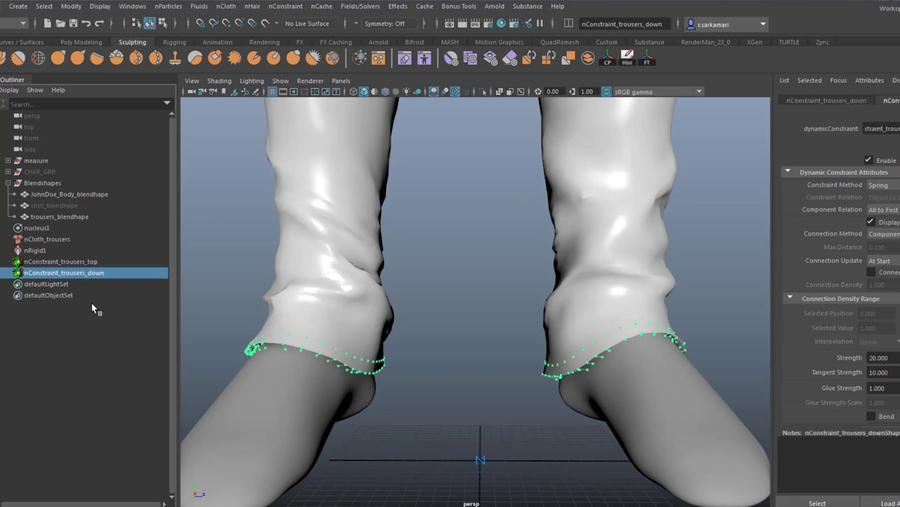
click(66, 341)
- Enable Exclude Collisions on both nConstraint_trousers_top and nConstraint_trousers_down
scroll(286, 321, down, 10)
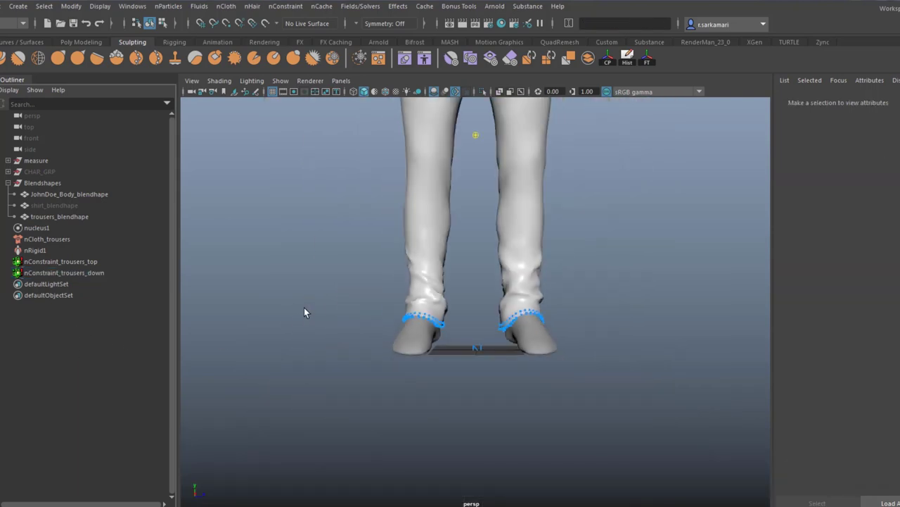
scroll(361, 290, down, 10)
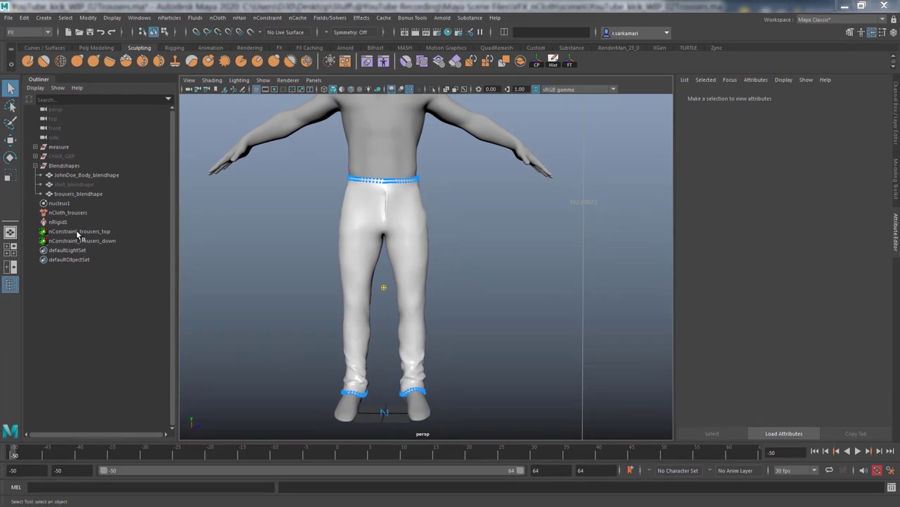
click(77, 232)
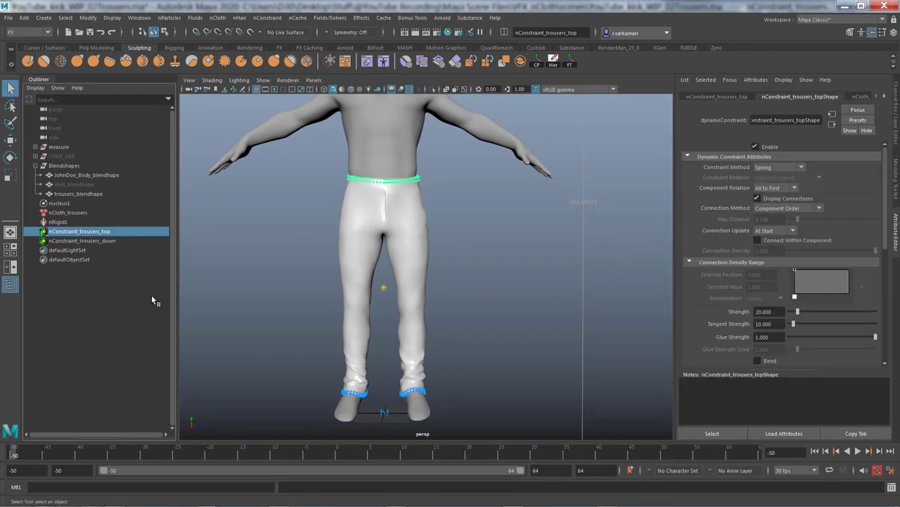
drag(886, 242, 887, 330)
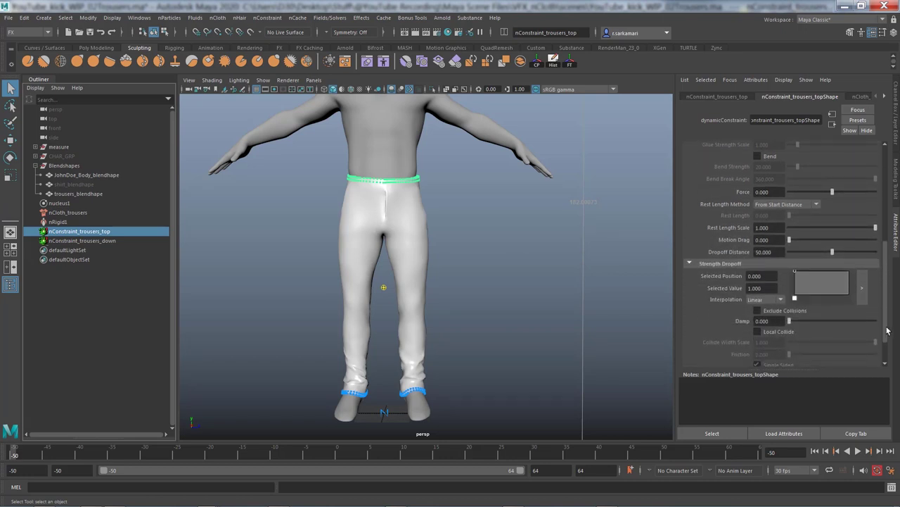
click(765, 313)
click(116, 240)
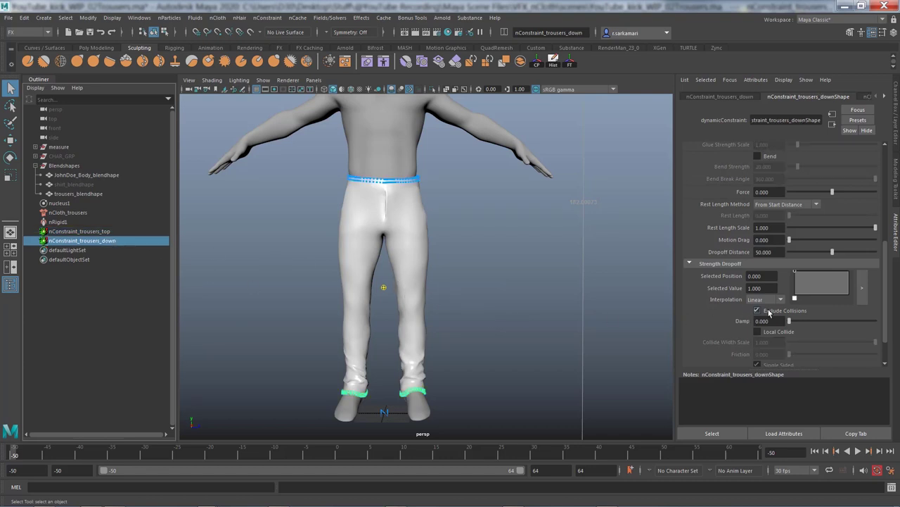
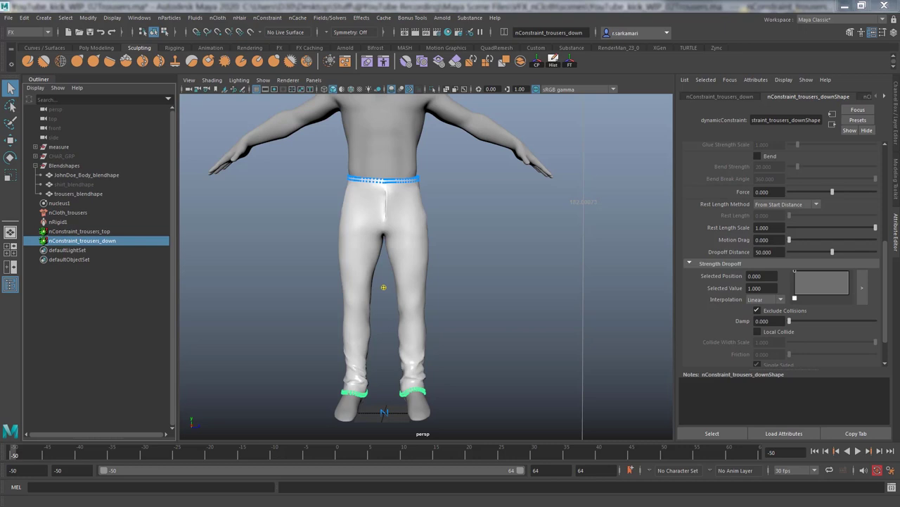
- Set the collision Friction of nCloth_trousers to 0.1
click(65, 213)
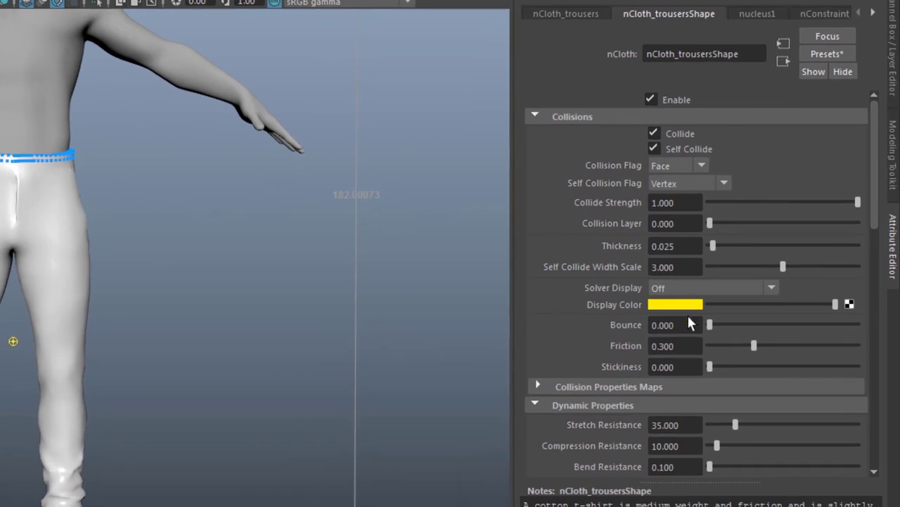
click(689, 348)
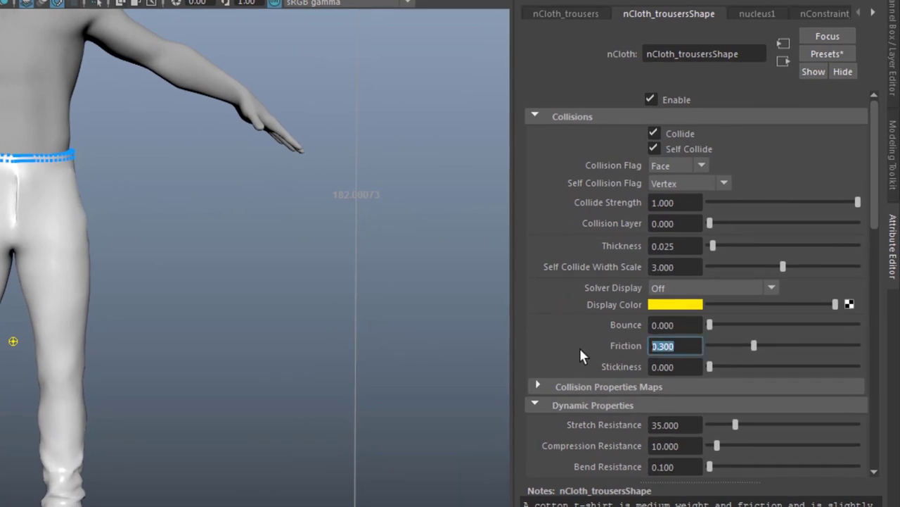
text(0.1)
key(Return)
- Set the trousers nCloth's Stretch Resistance to 80 and Compression Resistance to 20
drag(876, 216, 877, 310)
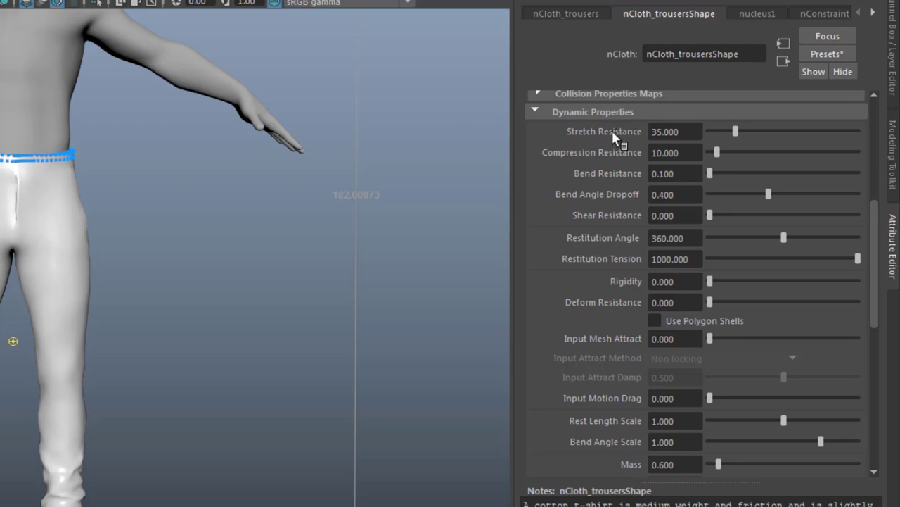
click(681, 132)
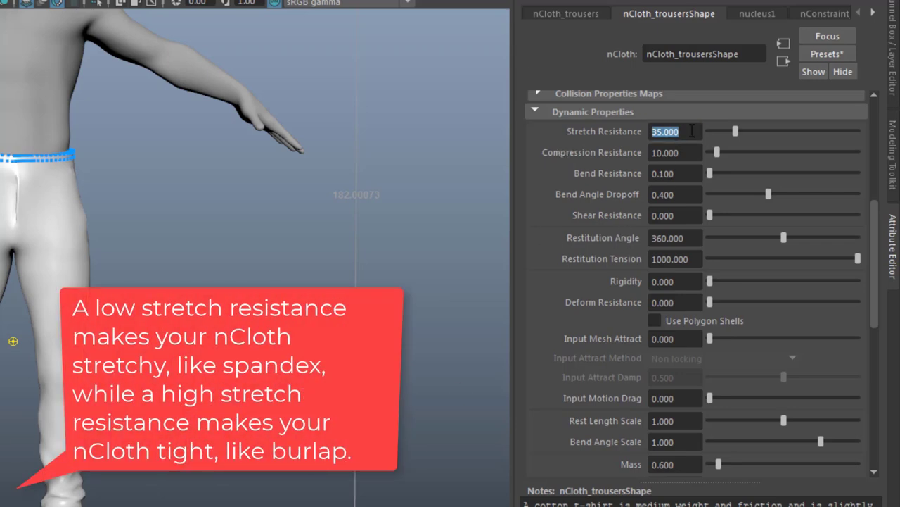
text(80)
key(Return)
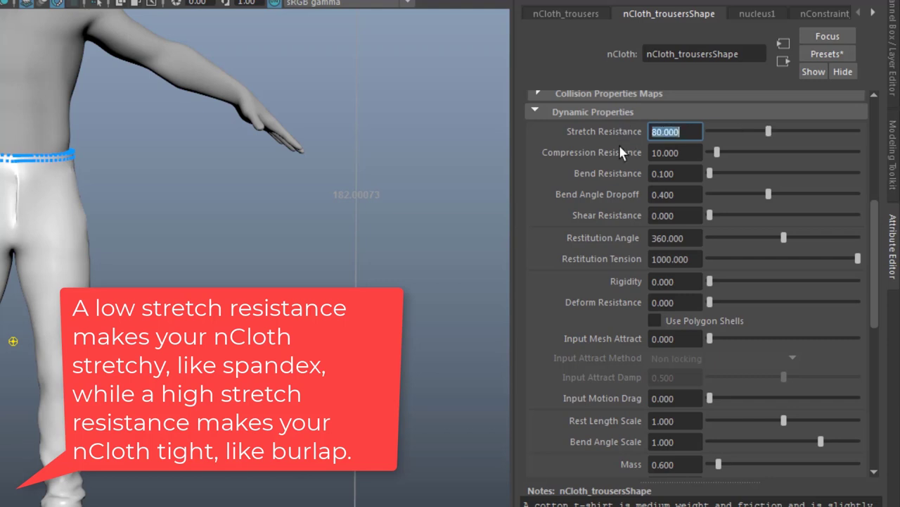
double_click(657, 153)
text(20)
key(Return)
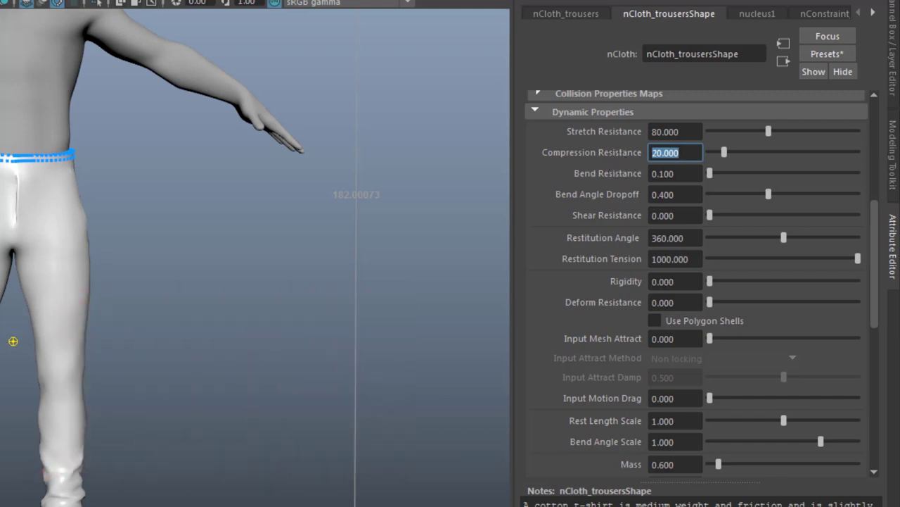
key(Return)
- Set the trousers nCloth's Bend Resistance to 0.05
drag(658, 174, 709, 179)
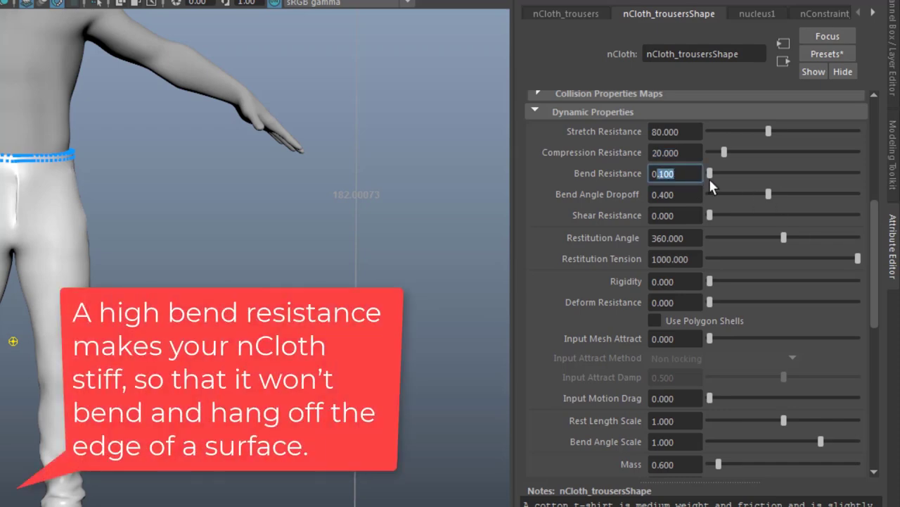
text(.05)
key(Return)
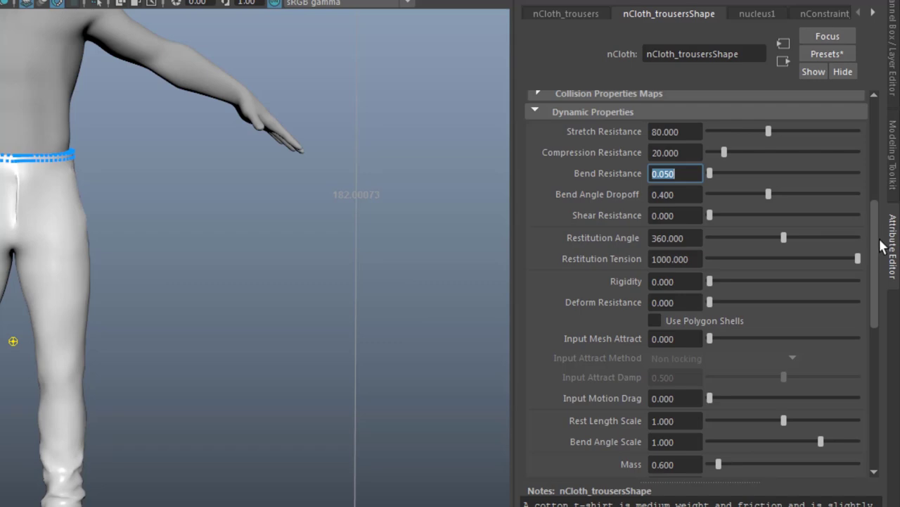
- Set the trousers nCloth's Damp to 0.4 in its dynamic properties
scroll(876, 239, down, 2)
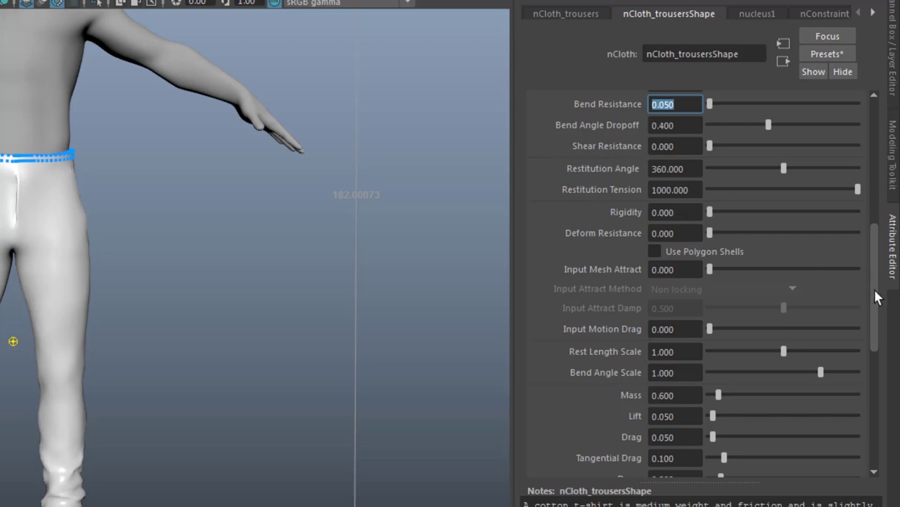
scroll(874, 299, down, 2)
scroll(873, 304, up, 2)
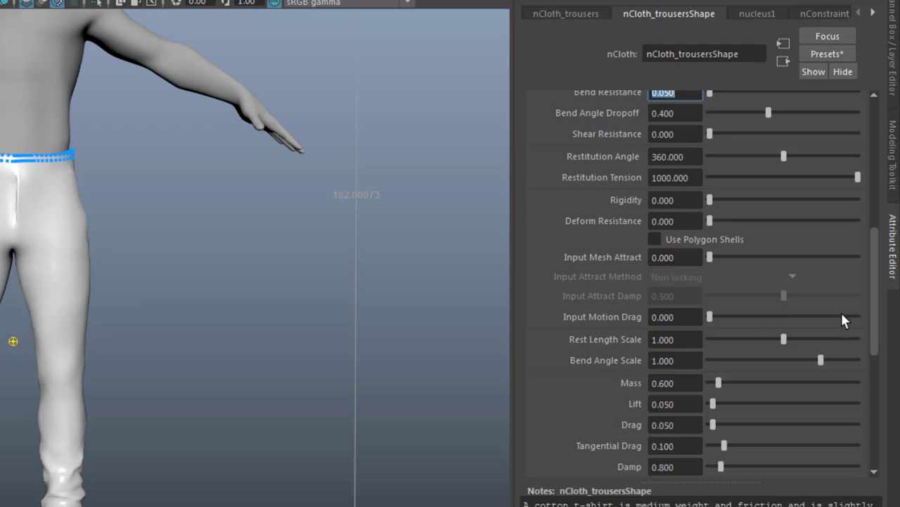
drag(871, 334, 870, 386)
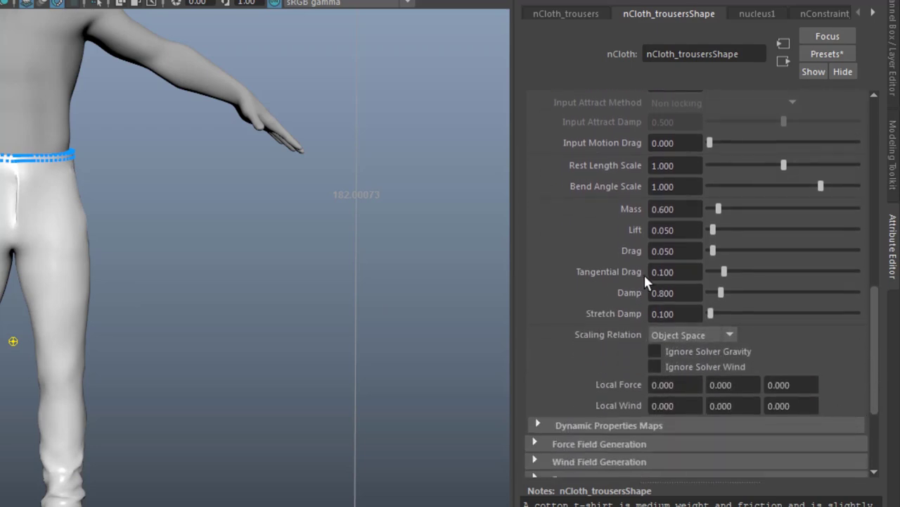
click(662, 293)
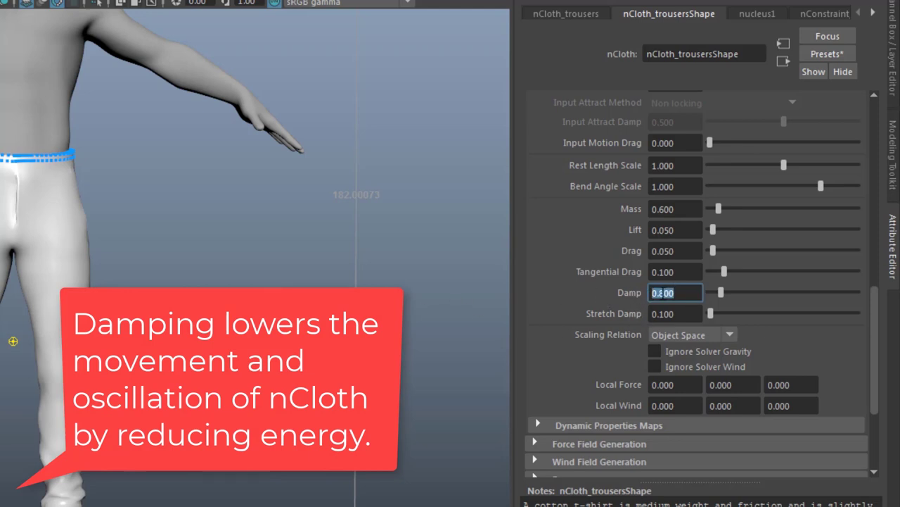
text(.4)
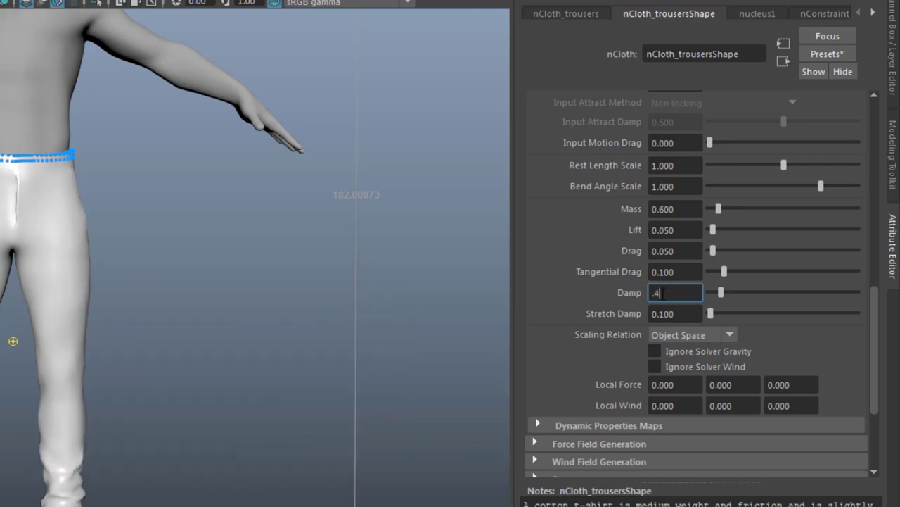
key(Return)
- Set the trousers nCloth's Mass to 0.8
drag(684, 210, 598, 214)
text(.8)
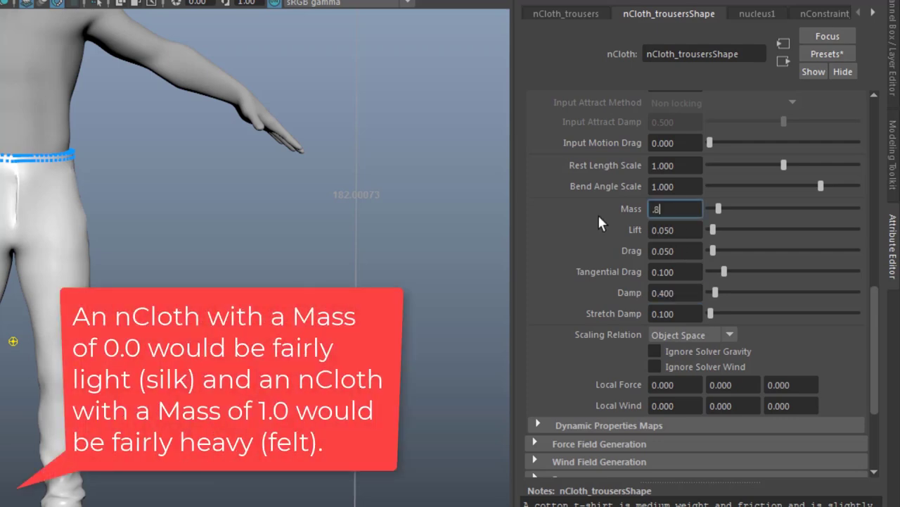
key(Return)
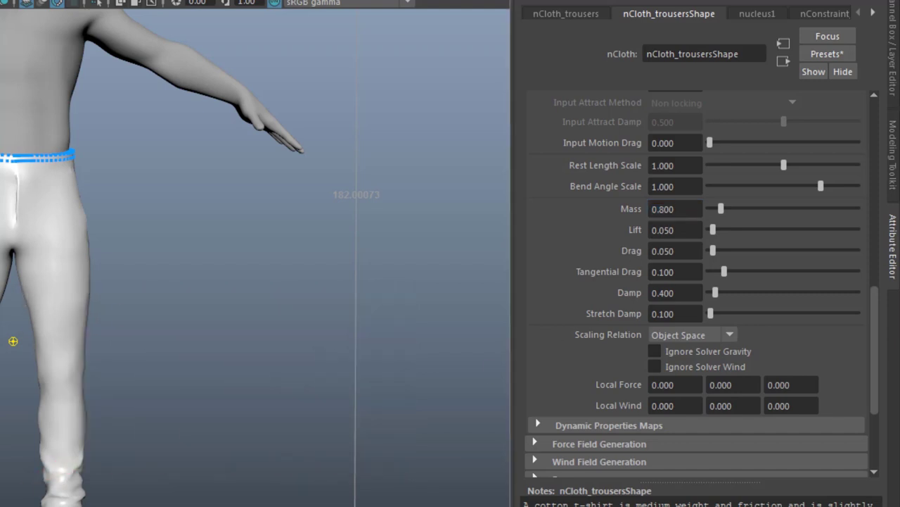
- Delete the existing nCloth cache of the trousers mesh
click(67, 338)
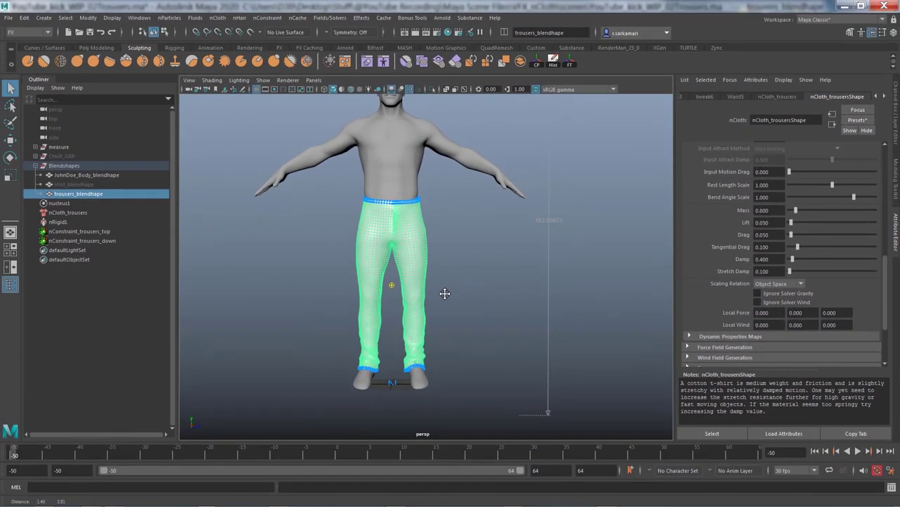
alt+middle_drag(444, 294, 439, 297)
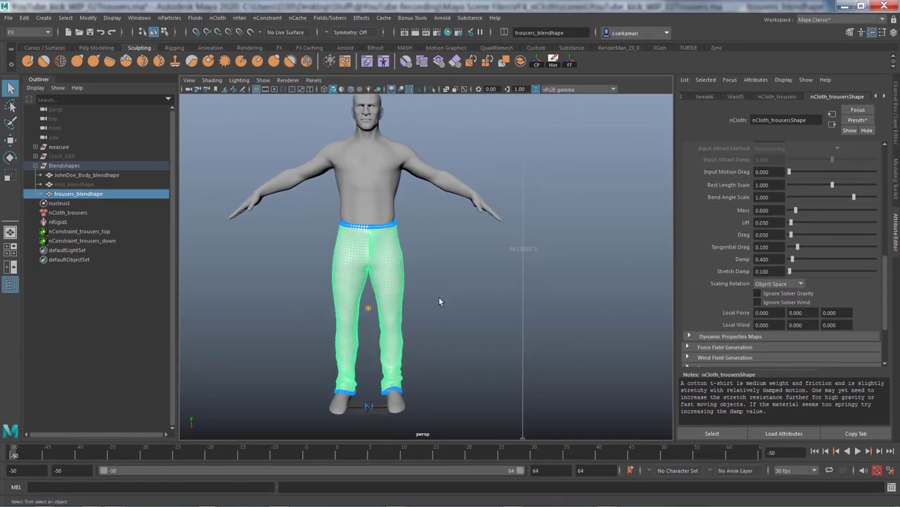
click(297, 17)
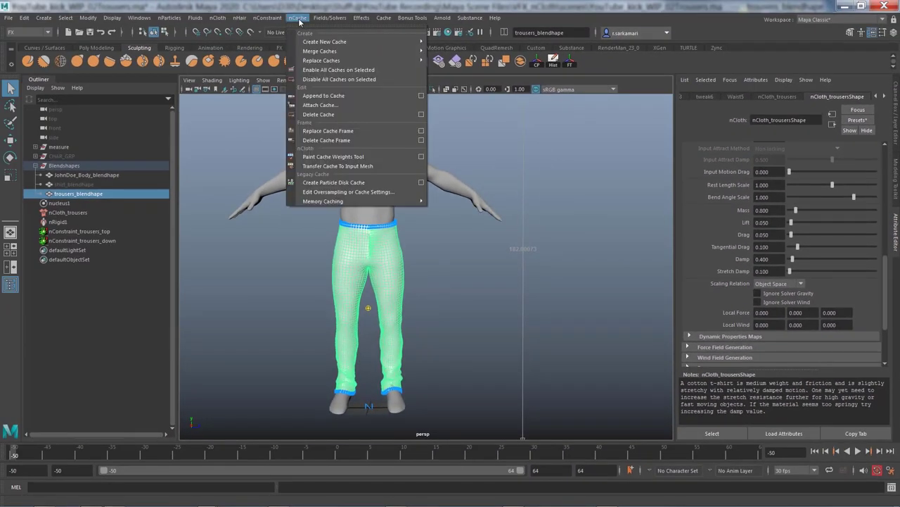
click(305, 114)
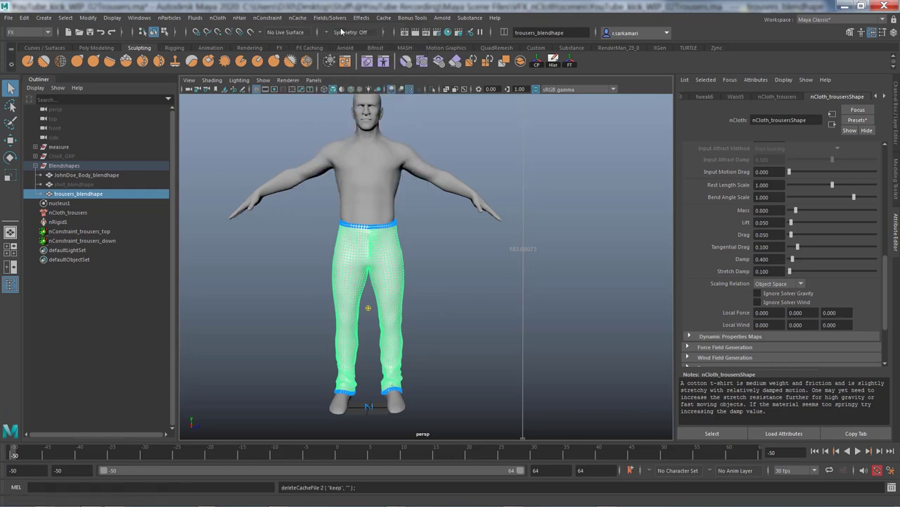
- Create a new nCloth cache for the trousers, replacing the existing trousers_01 cache file
click(298, 18)
mouse_move(331, 34)
click(451, 34)
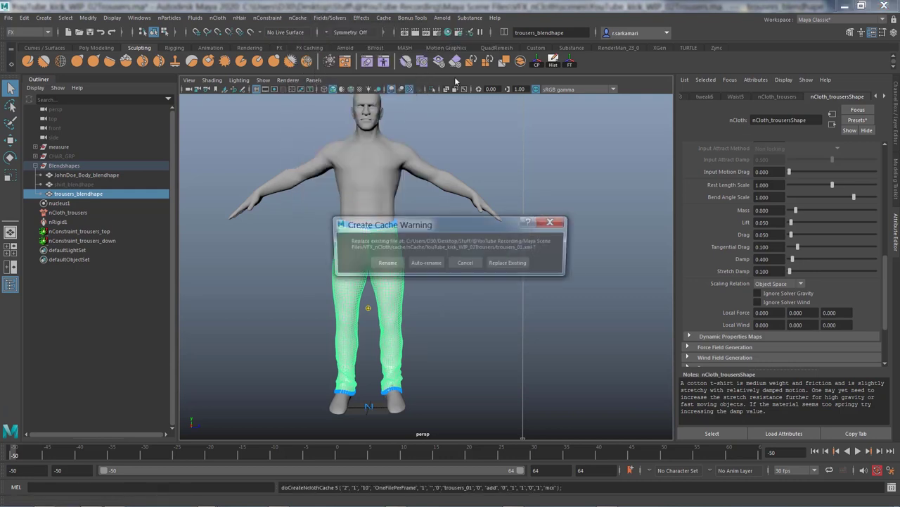
click(510, 263)
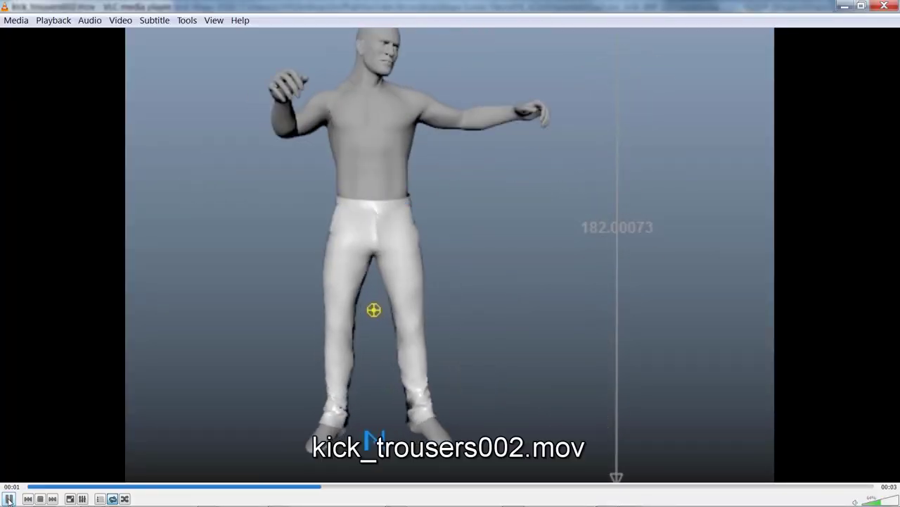
- Review the kick_trousers002.mov playblast in VLC, scrubbing through the kick to check how the trousers cover the legs
click(8, 499)
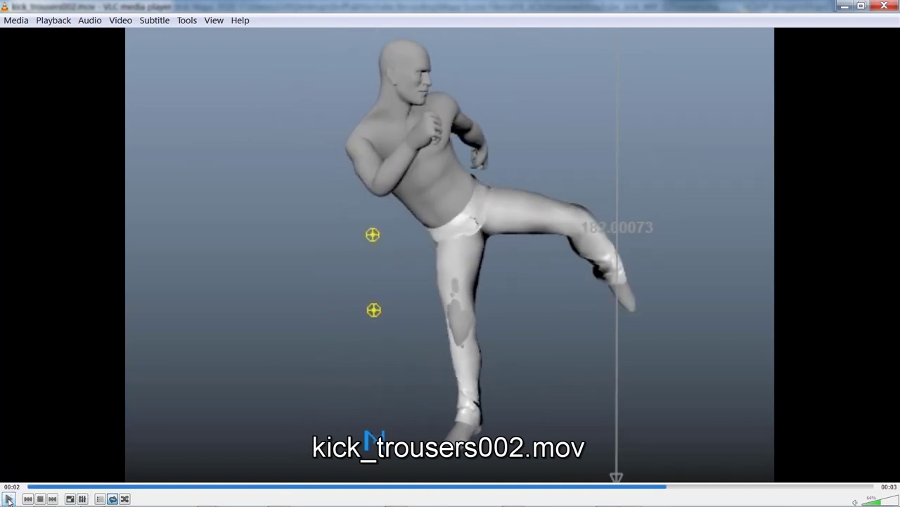
click(265, 487)
drag(266, 488, 644, 485)
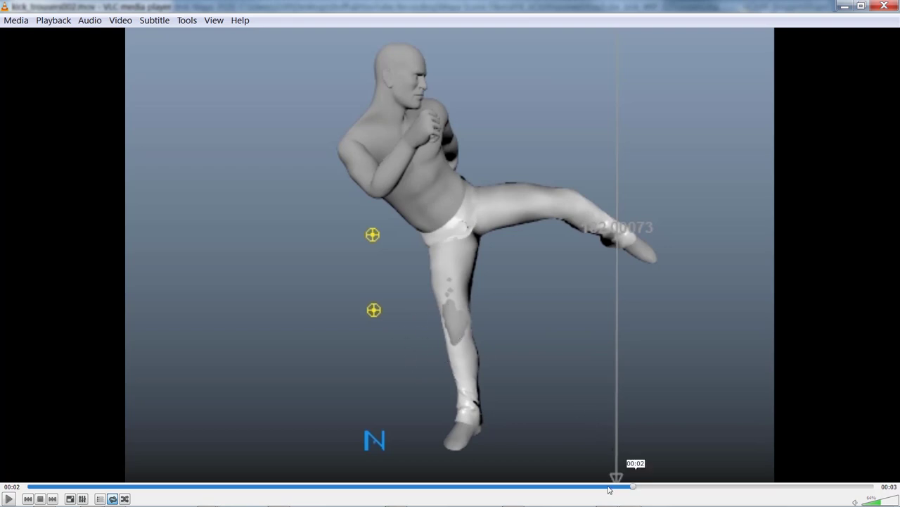
mouse_move(637, 491)
mouse_down()
mouse_move(396, 493)
mouse_move(685, 479)
mouse_move(632, 485)
mouse_up()
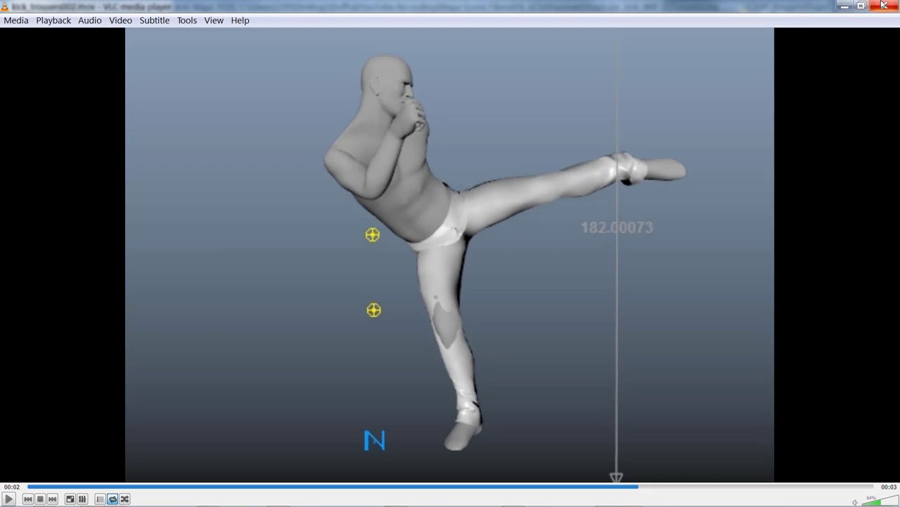
click(884, 6)
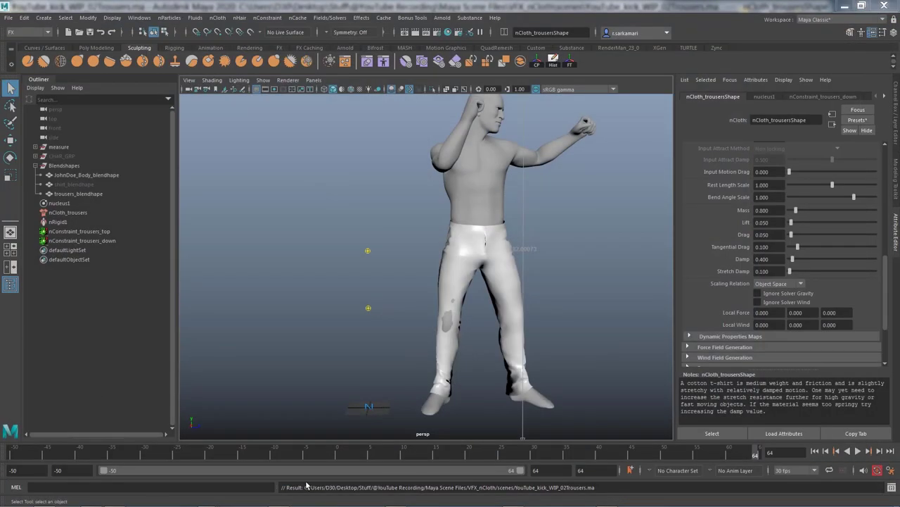
- Return to frame -50 and start painting the Rest Length Scale nCloth vertex map on the trousers
click(815, 451)
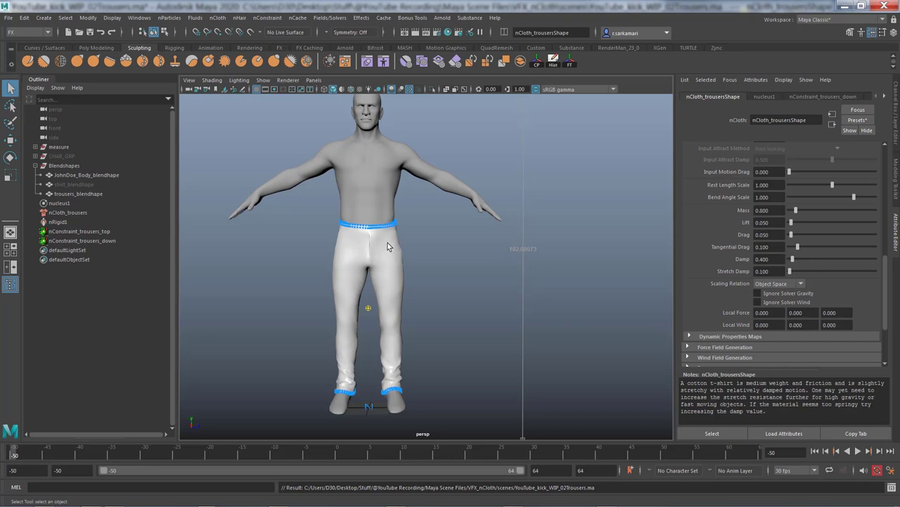
click(352, 251)
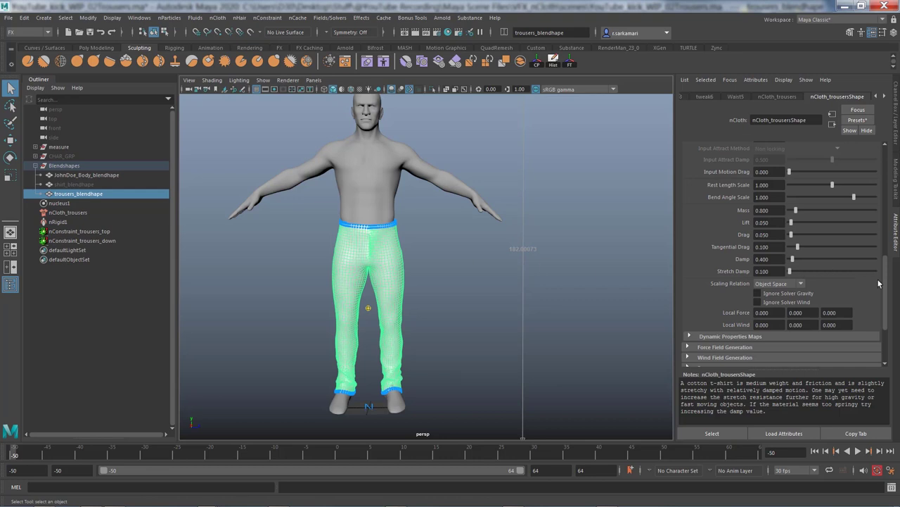
scroll(886, 284, down, 1)
drag(886, 284, 886, 271)
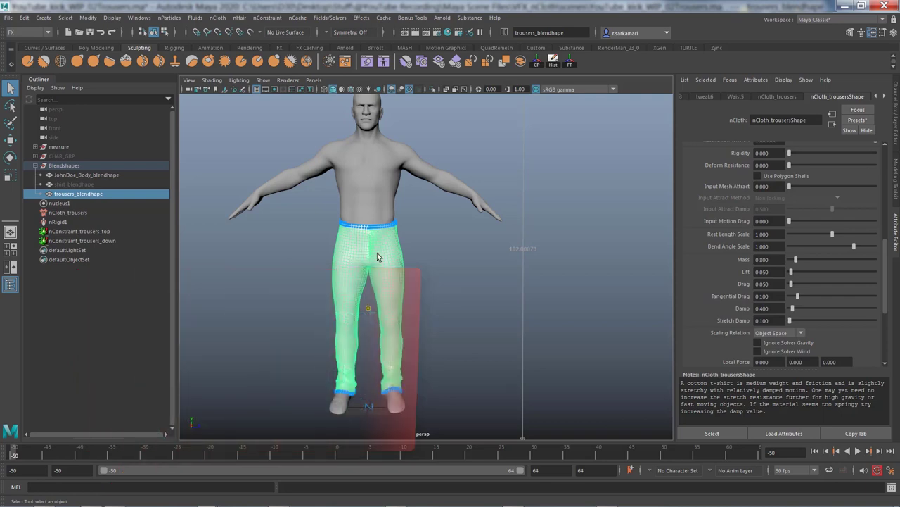
right_click(343, 242)
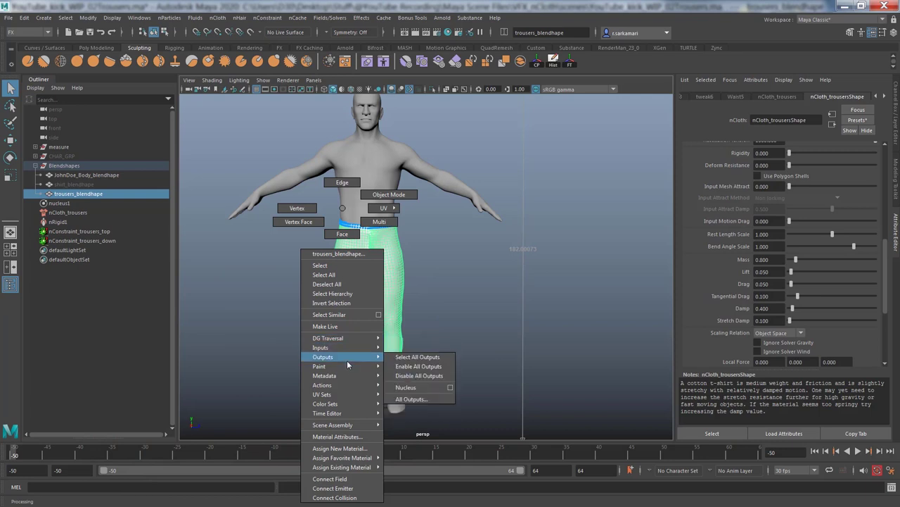
mouse_move(346, 366)
mouse_move(432, 395)
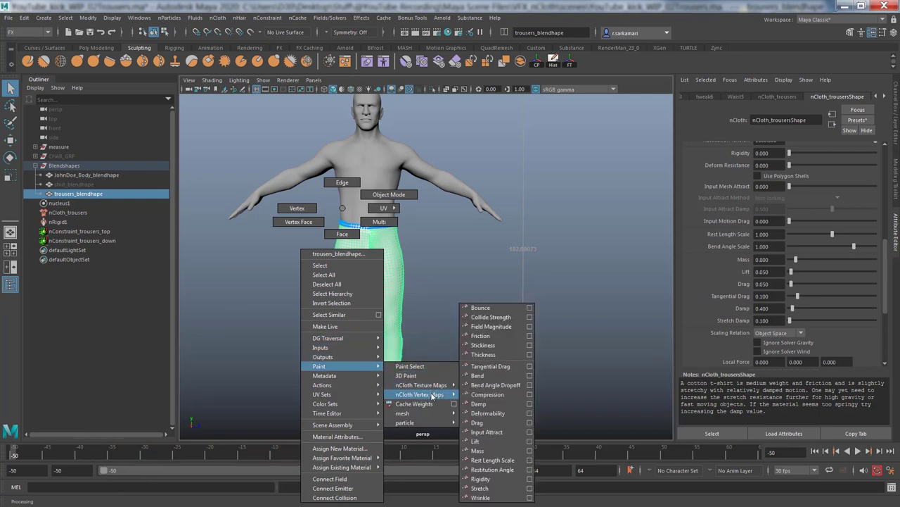
click(500, 461)
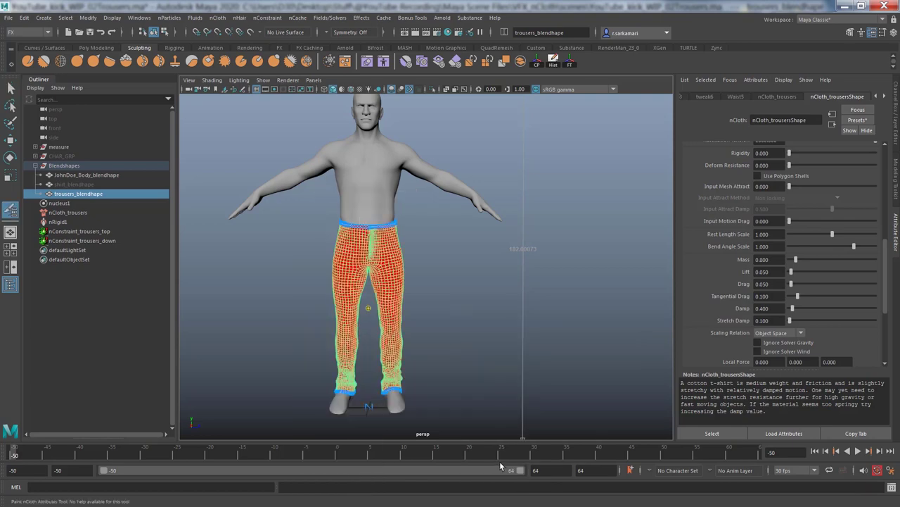
- Set the Paint nCloth Attributes Tool to the Replace operation with a value of 0.9
double_click(12, 210)
drag(158, 127, 636, 88)
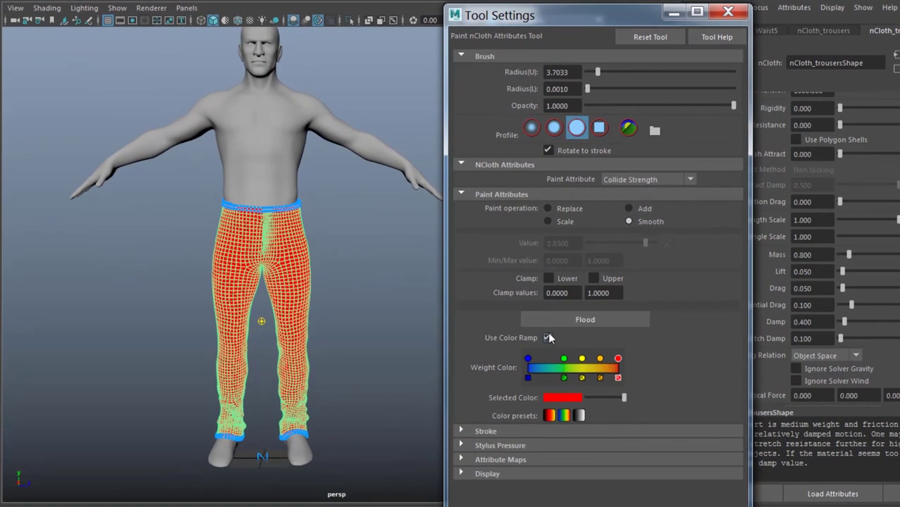
click(548, 208)
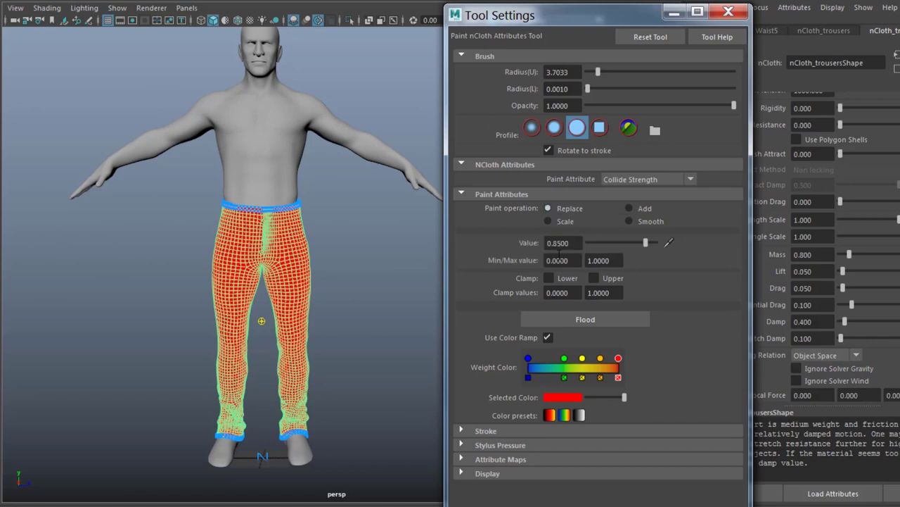
double_click(558, 242)
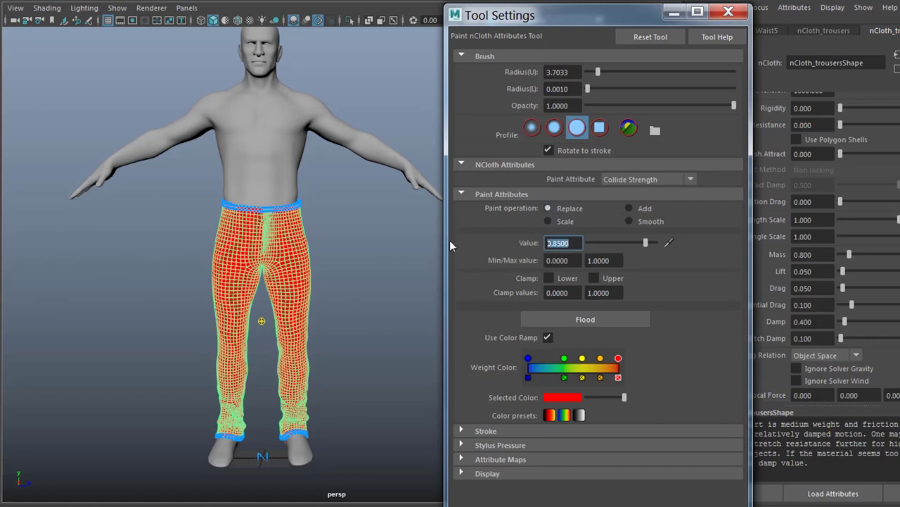
text(.9)
key(Return)
- Paint the 0.9 value all around the hip area of the trousers, from below the waistband to the crotch
alt+right_drag(193, 328, 333, 369)
mouse_move(333, 369)
alt+middle_down()
mouse_move(384, 358)
mouse_move(396, 341)
alt+middle_up()
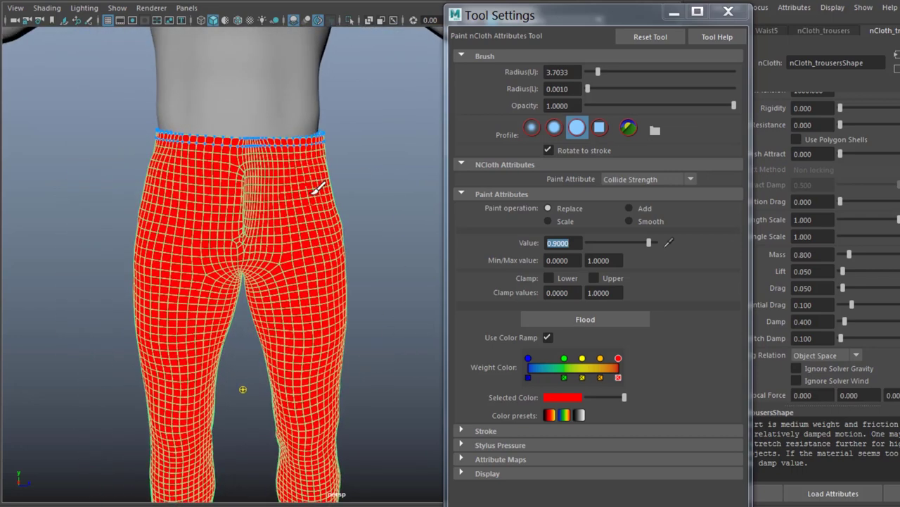
mouse_move(318, 189)
mouse_down()
mouse_move(310, 218)
mouse_move(232, 222)
mouse_move(151, 195)
mouse_move(225, 170)
mouse_move(70, 249)
mouse_move(296, 253)
mouse_up()
mouse_move(351, 256)
mouse_down()
mouse_move(362, 246)
mouse_move(337, 210)
mouse_move(215, 241)
mouse_move(294, 364)
mouse_up()
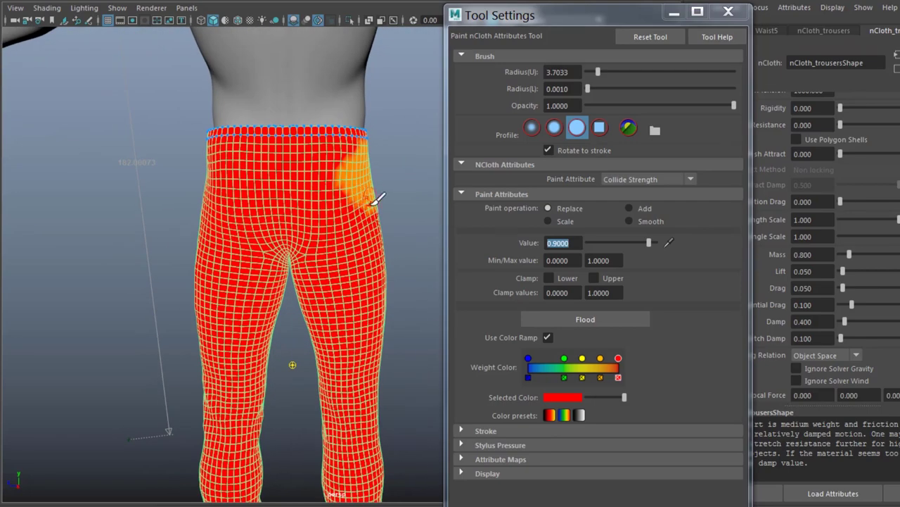
mouse_move(380, 211)
mouse_down()
mouse_move(211, 161)
mouse_move(359, 155)
mouse_move(181, 261)
mouse_move(225, 253)
mouse_move(330, 155)
mouse_move(310, 176)
mouse_up()
mouse_move(211, 295)
alt+mouse_down()
mouse_move(151, 301)
mouse_move(386, 280)
alt+mouse_up()
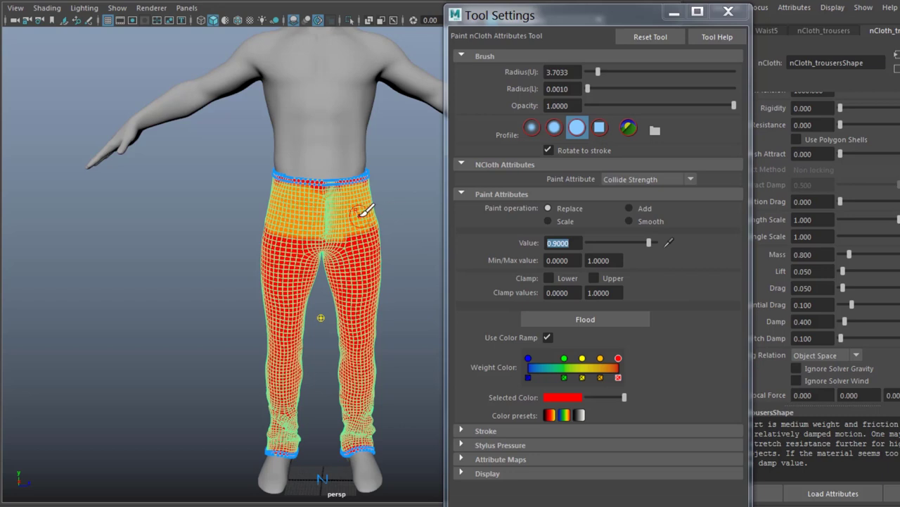
- Smooth the painted vertex map by flooding the whole trousers, and leave the paint tool
click(629, 221)
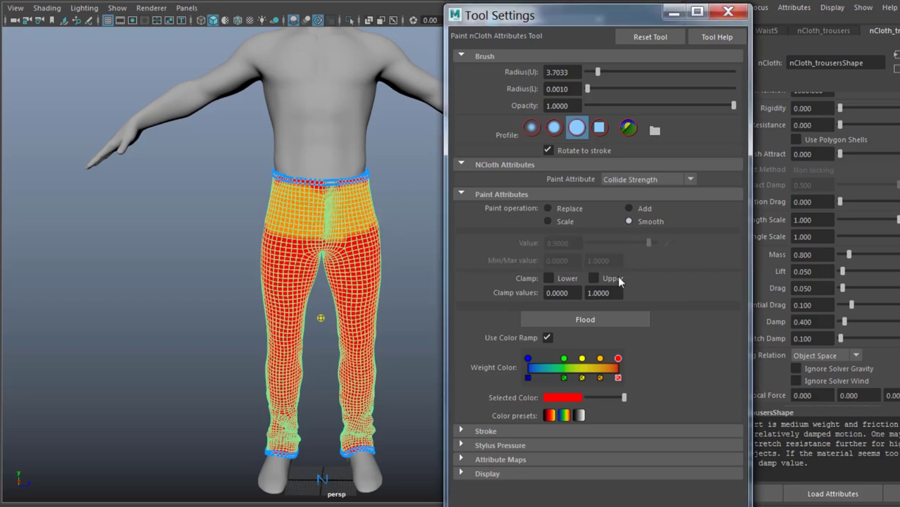
click(588, 319)
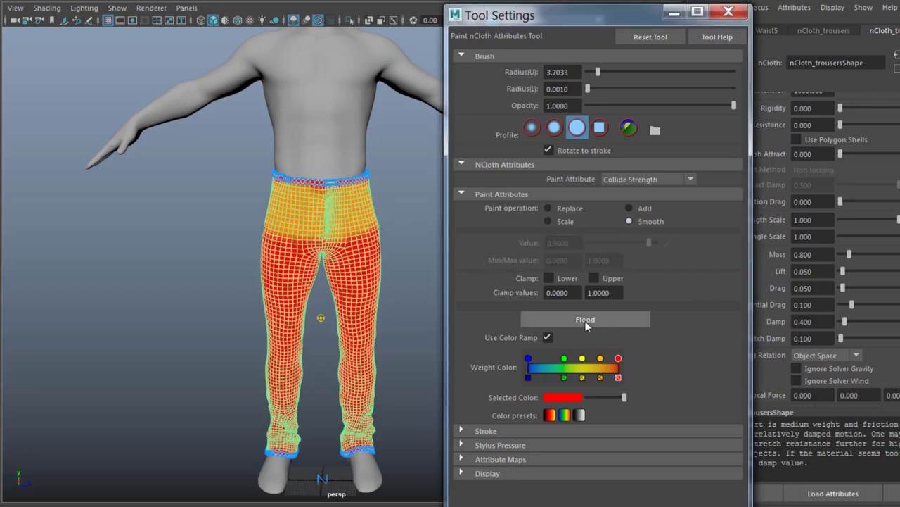
click(729, 12)
key(q)
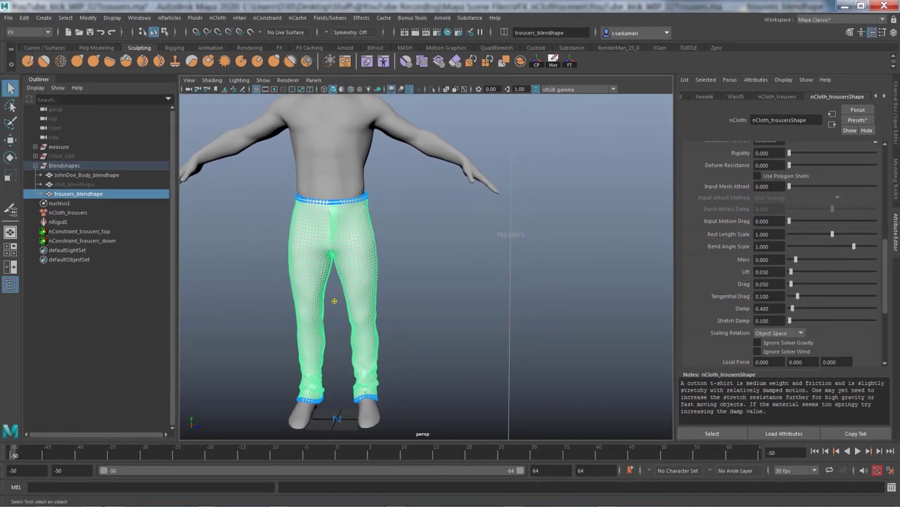
- Set Max Self Collide Iterations to 8 in the quality settings of the trousers nCloth
scroll(781, 253, down, 1)
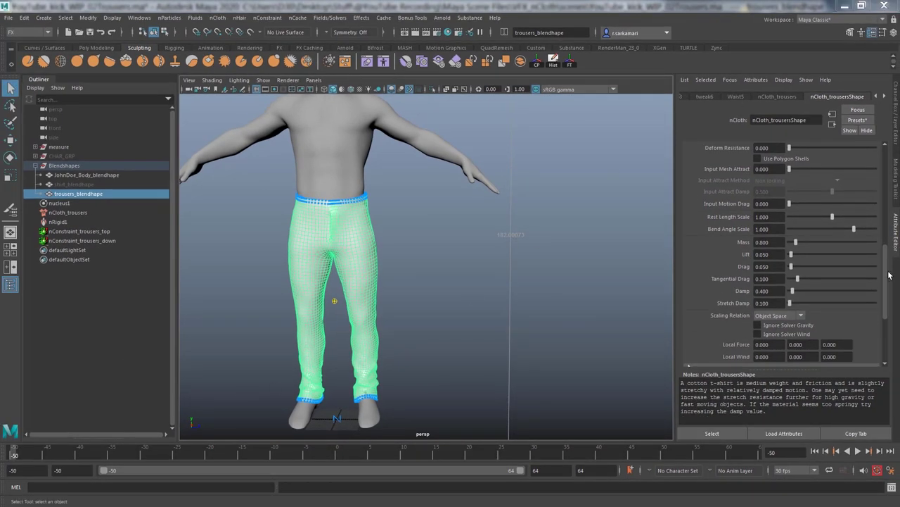
drag(885, 285, 889, 330)
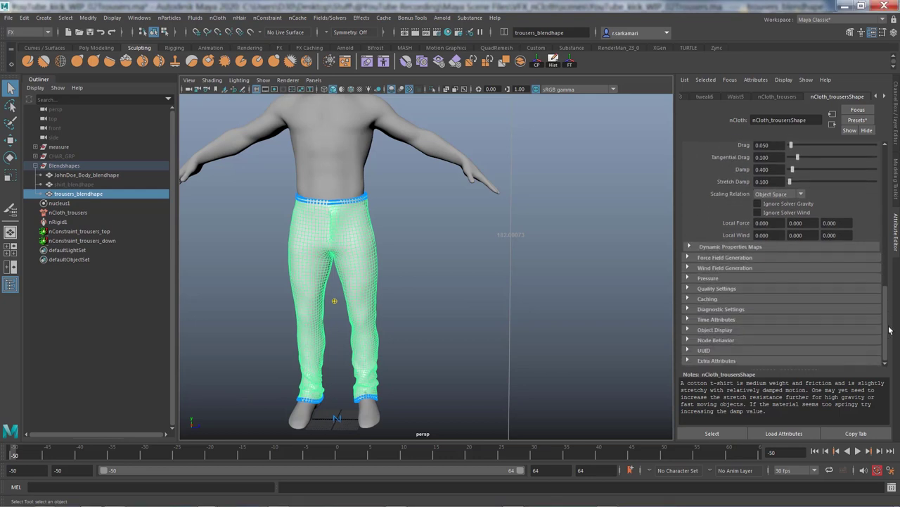
click(693, 288)
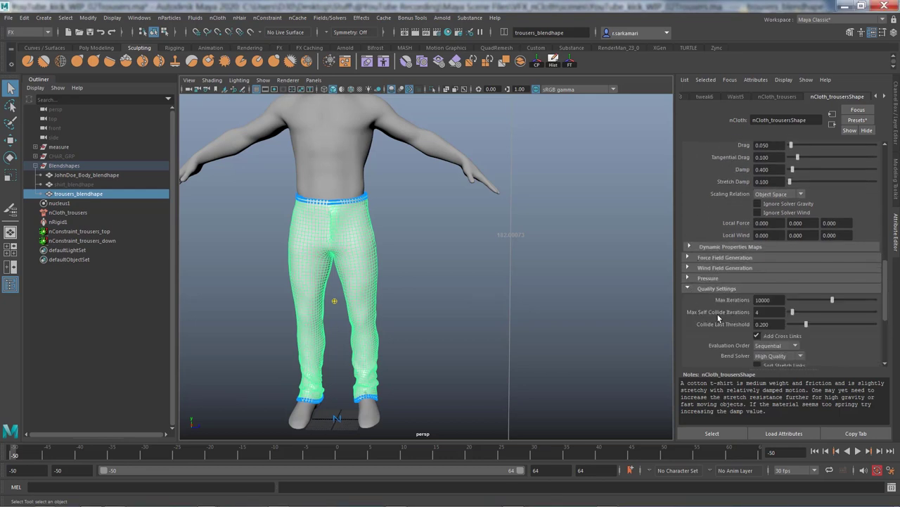
click(700, 317)
text(8)
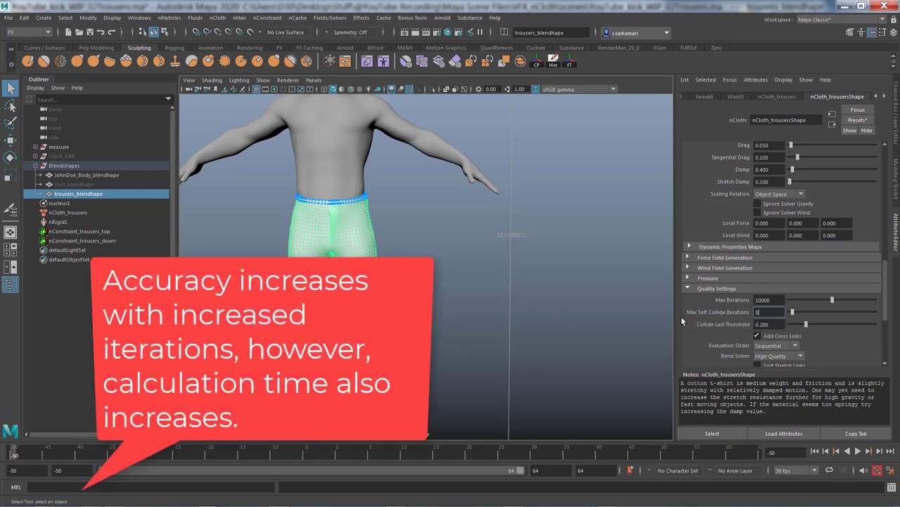
key(Return)
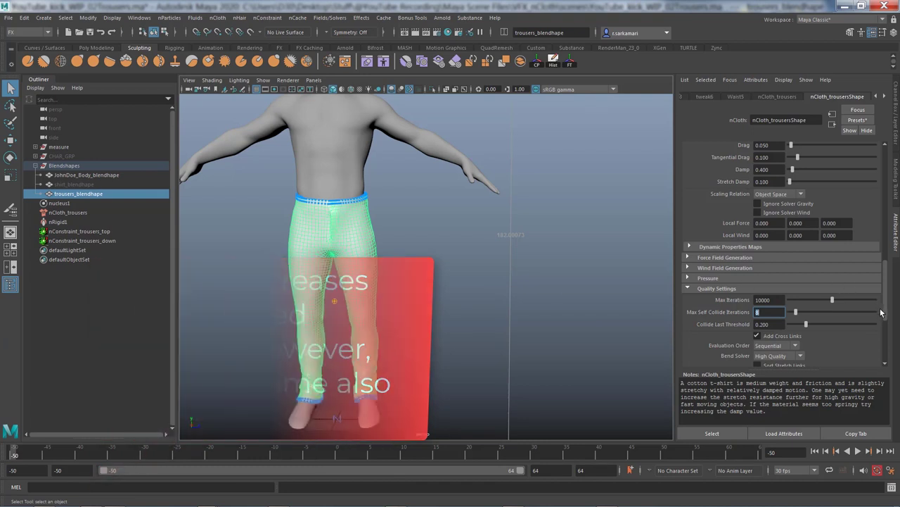
- Enable Trapped Check for the trousers nCloth and set Push Out to 0.1
drag(886, 315, 886, 345)
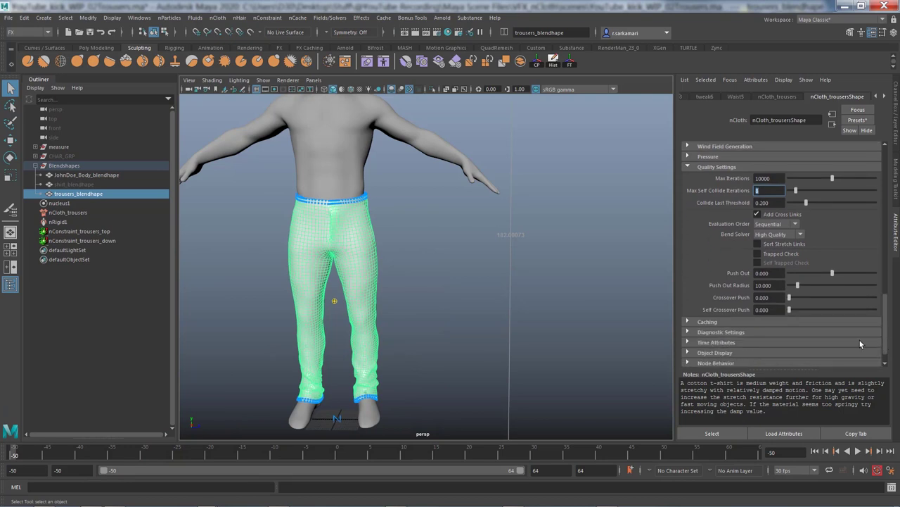
click(764, 255)
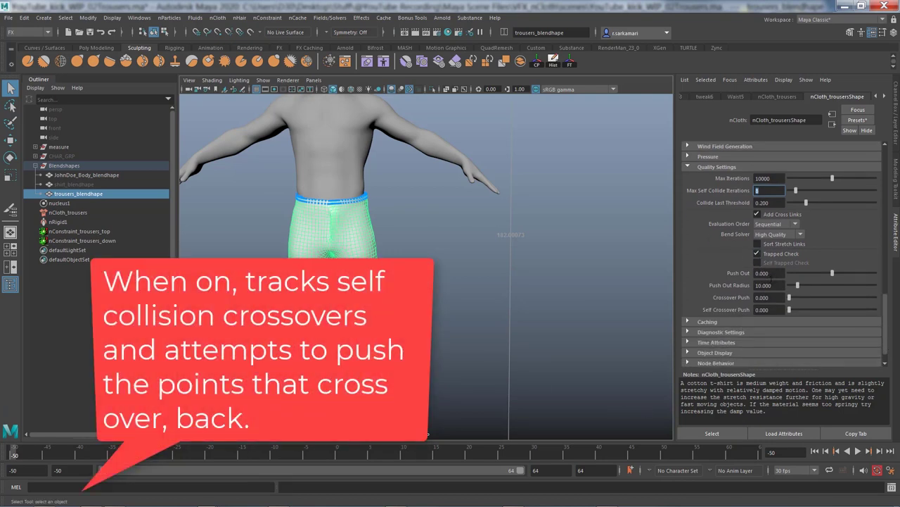
click(769, 273)
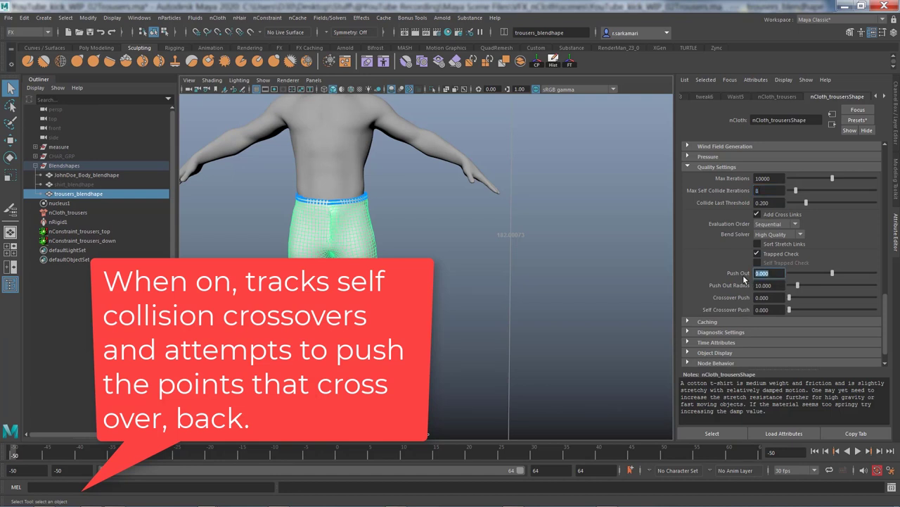
text(.1)
key(Return)
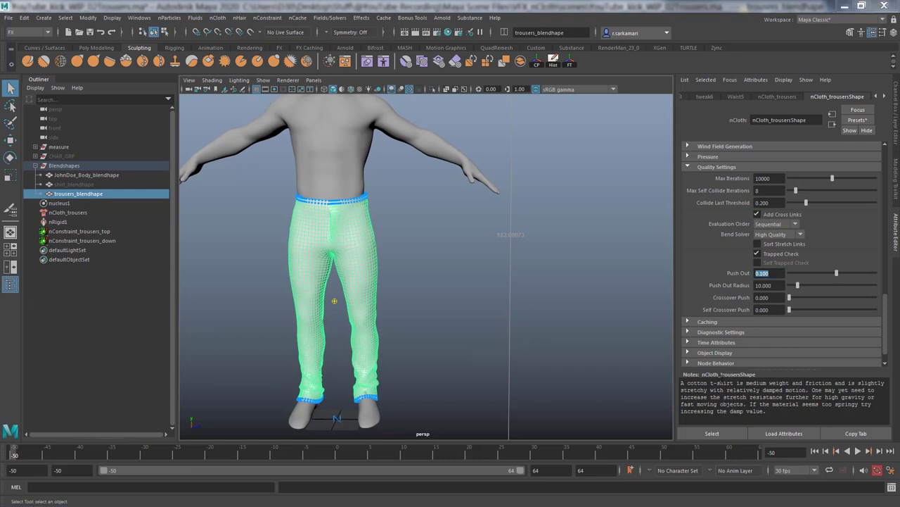
- Set the Damp value of the trousers nCloth to 0.2 in its dynamic properties
drag(885, 339, 891, 271)
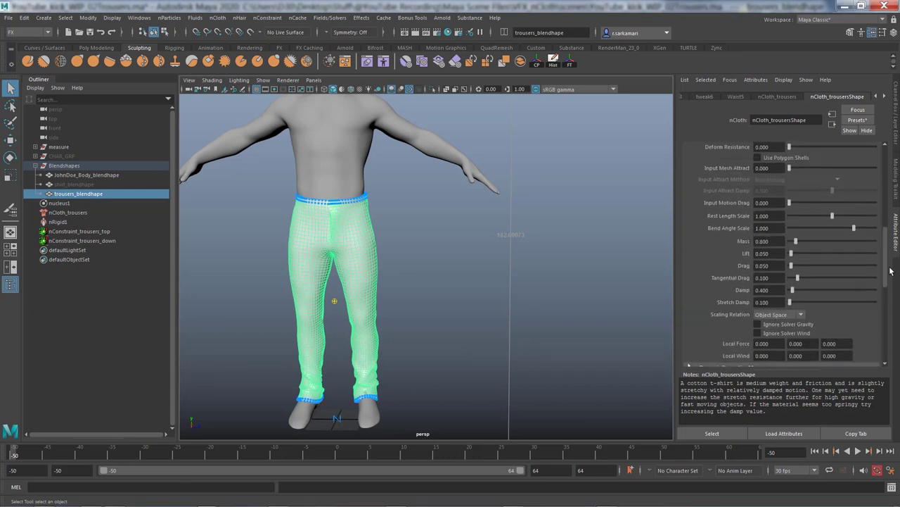
click(764, 290)
text(0.2)
key(Return)
click(457, 364)
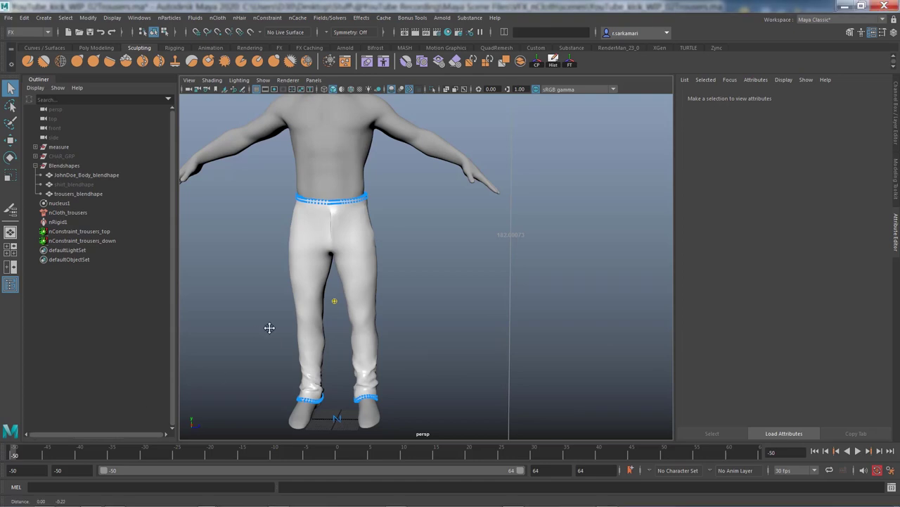
key(f)
click(355, 239)
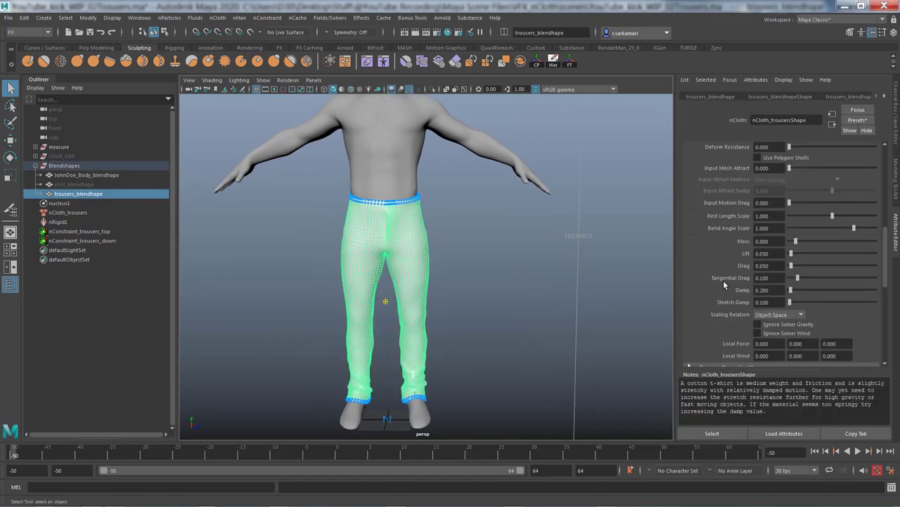
scroll(727, 286, up, 5)
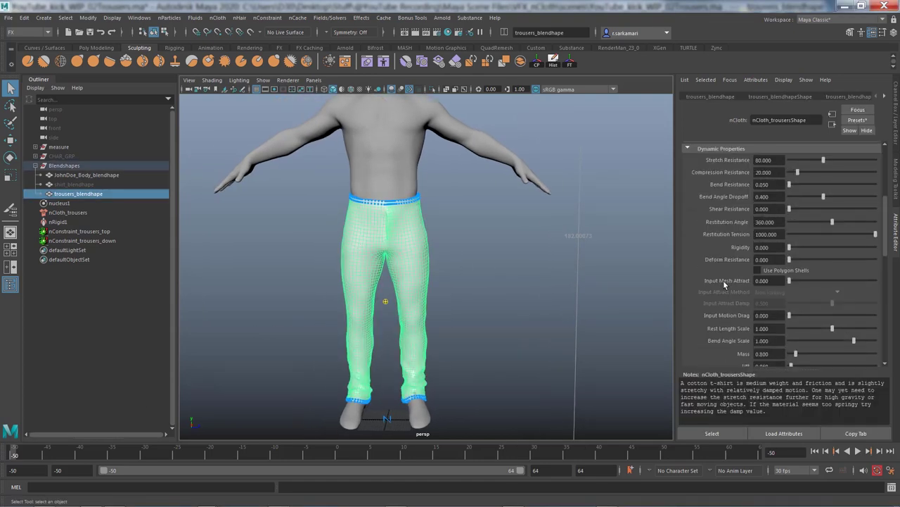
- Examine the scale attributes of the nucleus1 solver against the height dimension beside the character
click(59, 203)
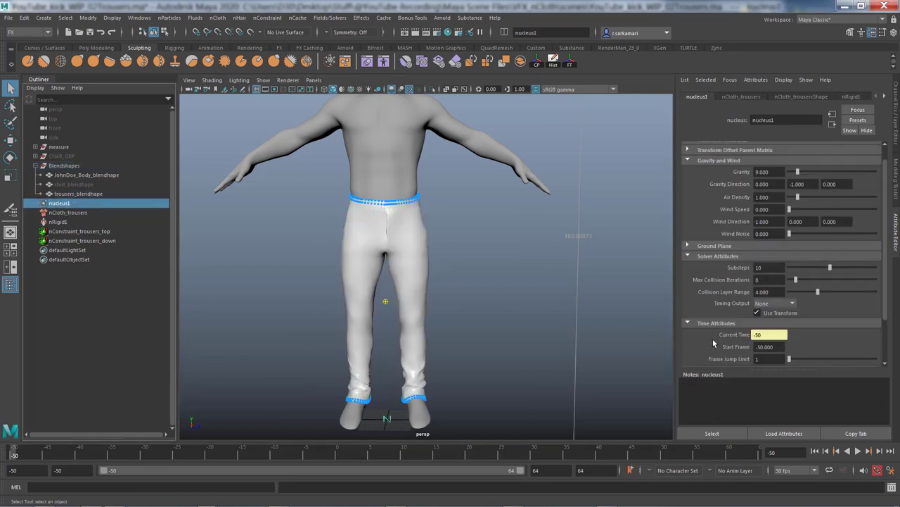
scroll(753, 326, down, 2)
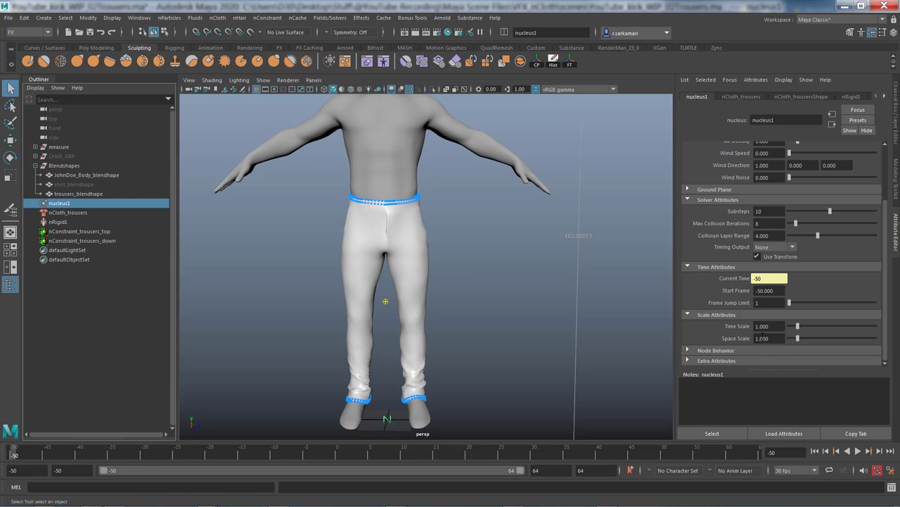
click(58, 148)
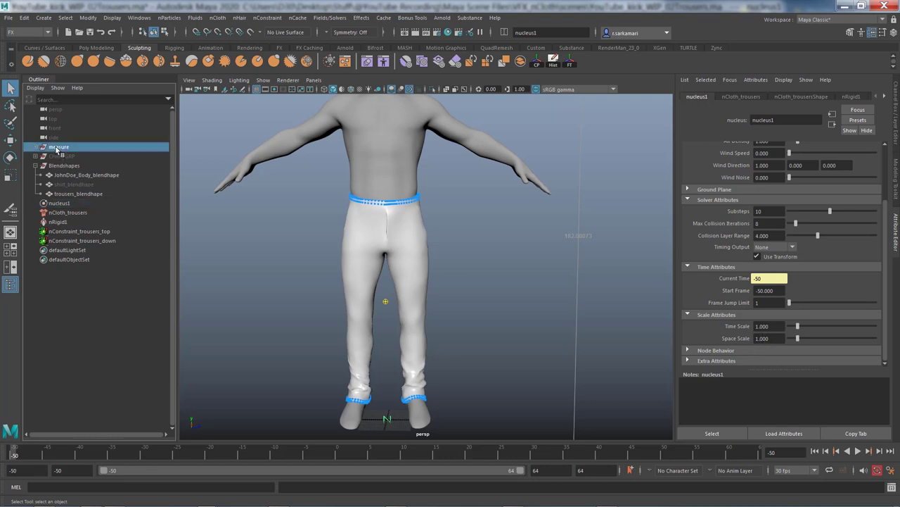
alt+right_drag(552, 288, 432, 290)
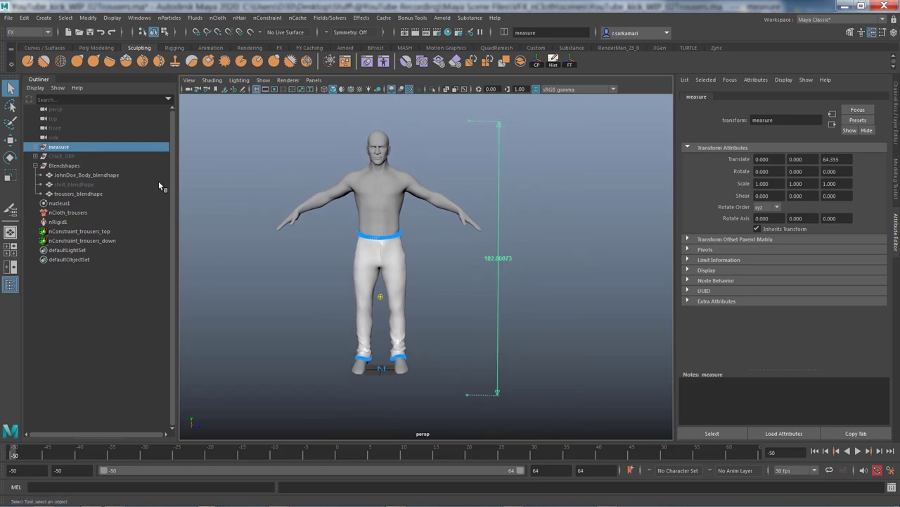
click(58, 204)
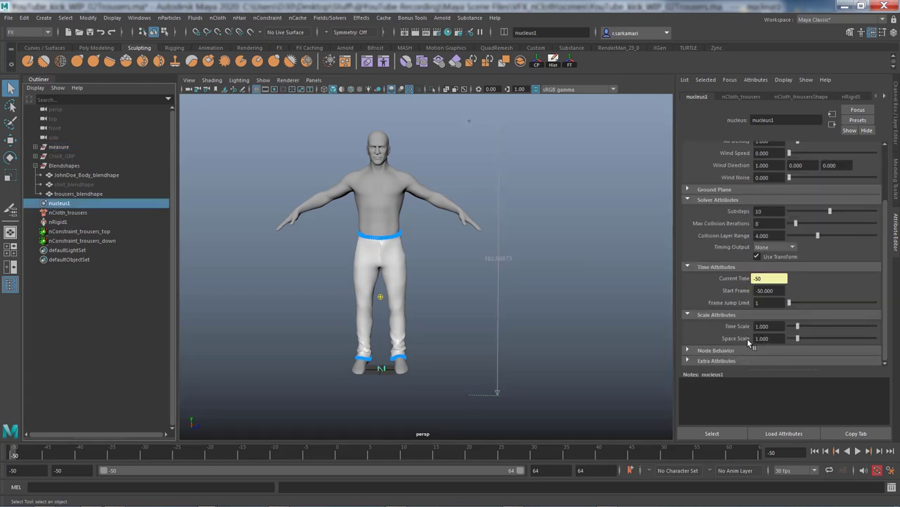
alt+middle_drag(406, 396, 418, 355)
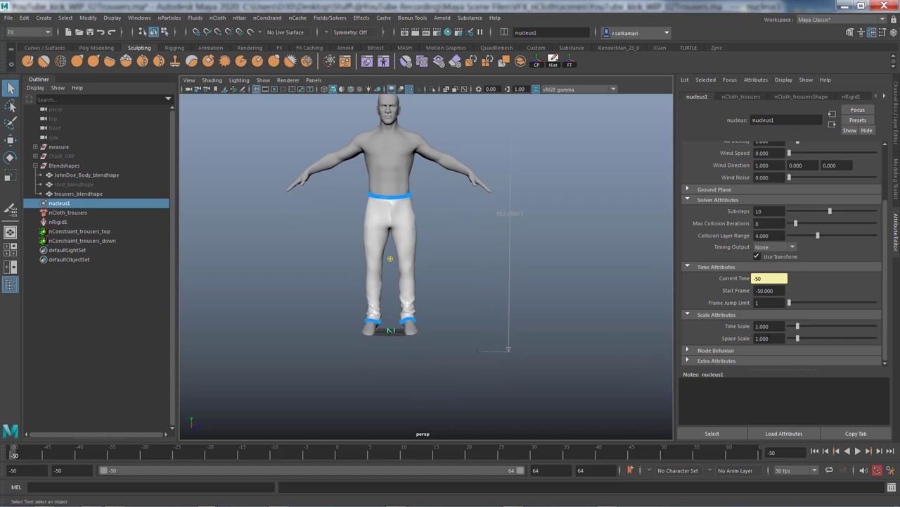
alt+right_drag(474, 369, 583, 390)
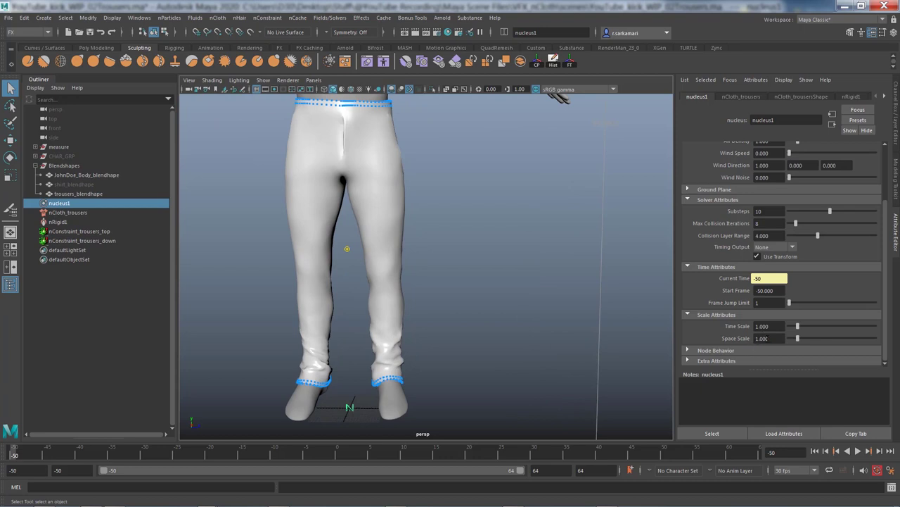
alt+right_drag(512, 343, 493, 228)
drag(493, 232, 535, 278)
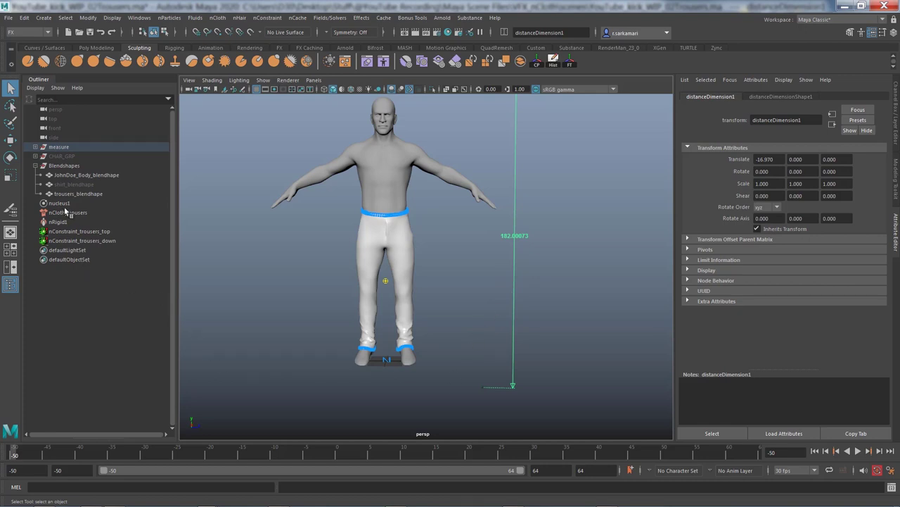
- Set the Space Scale of the nucleus1 solver to 0.25
click(60, 204)
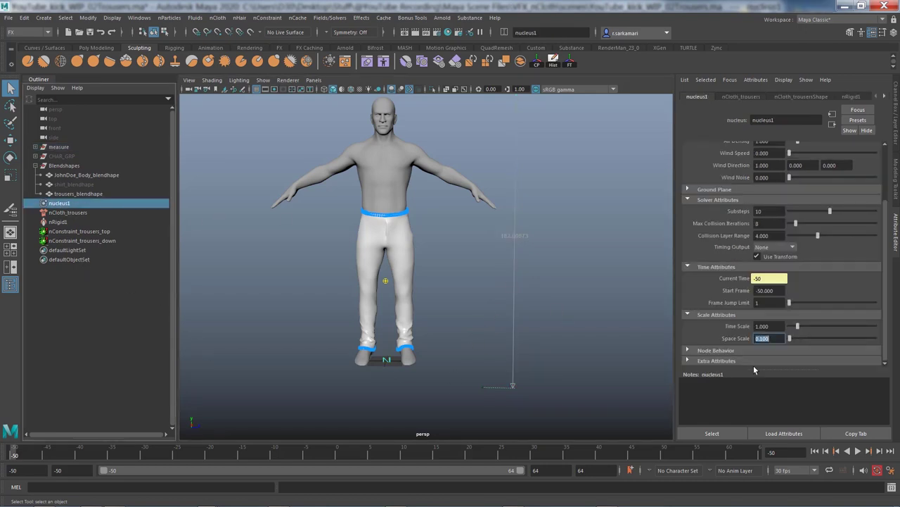
text(.25)
key(Return)
- Set the nucleus1 solver's Substeps to 30 and Max Collision Iterations to 35
alt+middle_drag(386, 359, 359, 398)
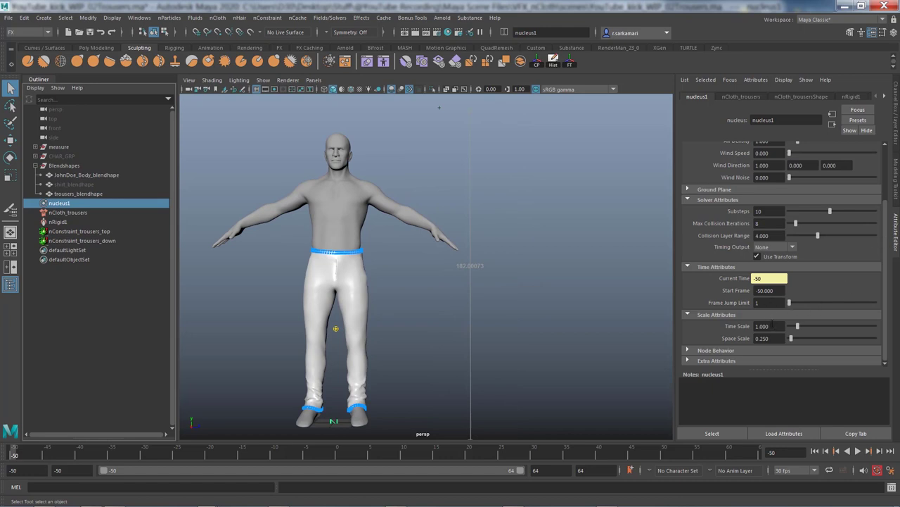
click(766, 211)
text(30)
key(Tab)
text(35)
key(Return)
- Delete the trousers' current cache and create a new nObject cache, replacing the existing trousers_01 file
click(314, 325)
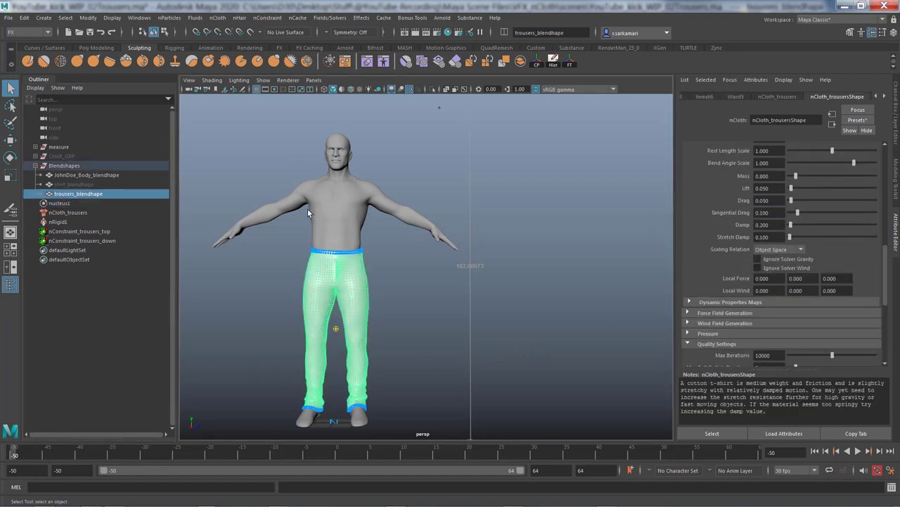
click(297, 18)
click(304, 114)
click(297, 18)
mouse_move(390, 44)
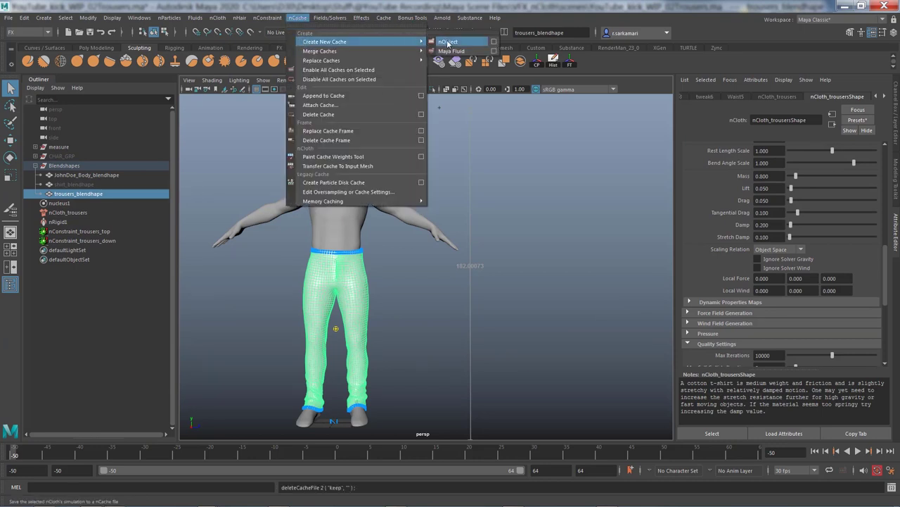
click(447, 43)
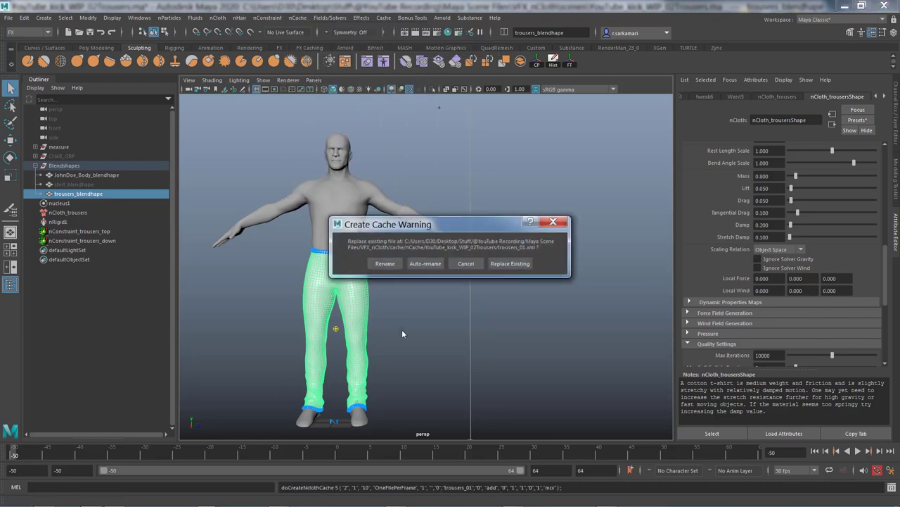
click(510, 265)
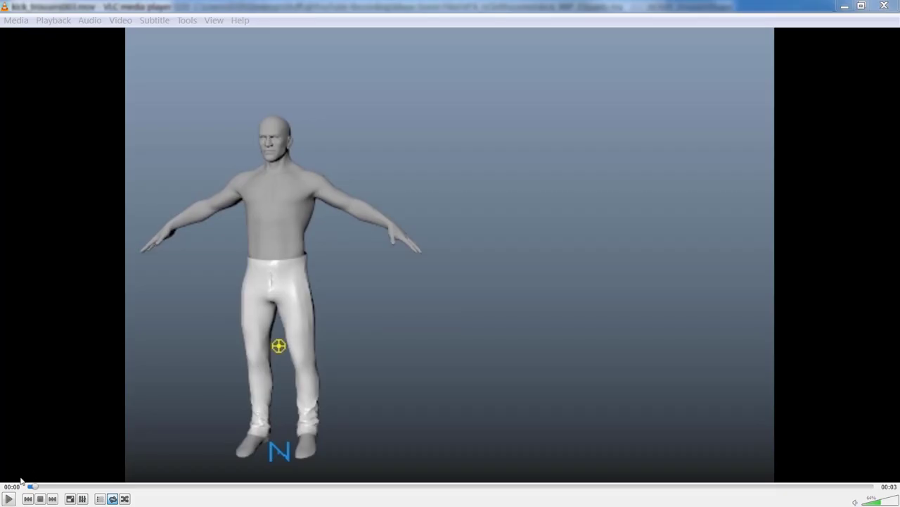
- Play the kick_trousers003.mov preview in VLC media player, close it and return to Maya with nothing selected
click(8, 498)
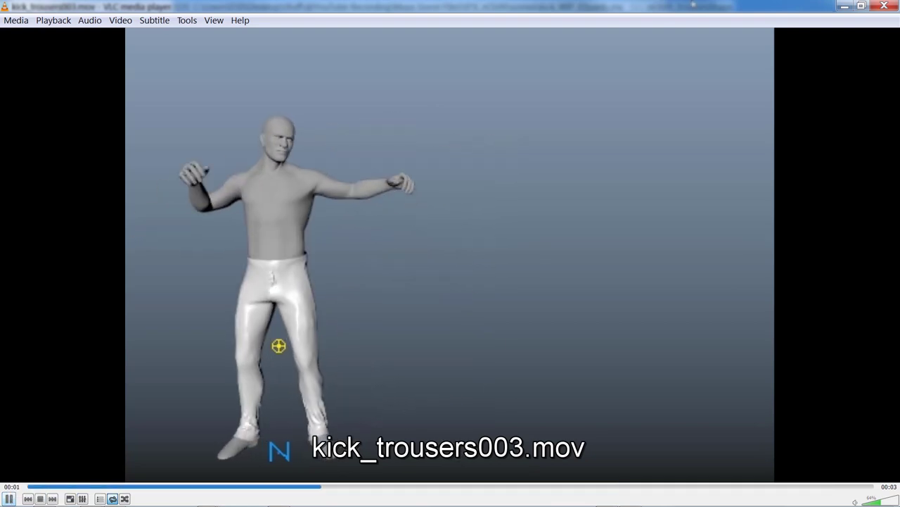
click(885, 6)
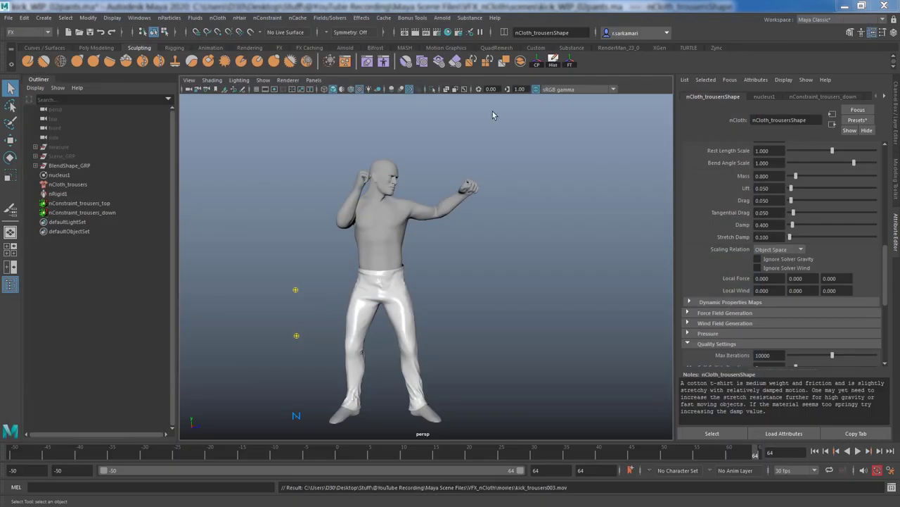
click(443, 274)
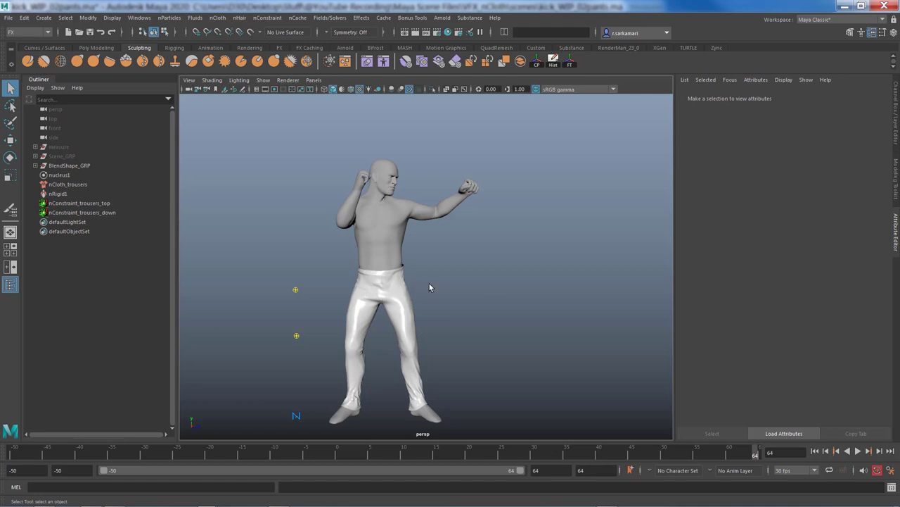
- Export the selected trousers mesh to Alembic as trousers_v2 in the cache/alembic folder, using the Time Slider range
click(357, 327)
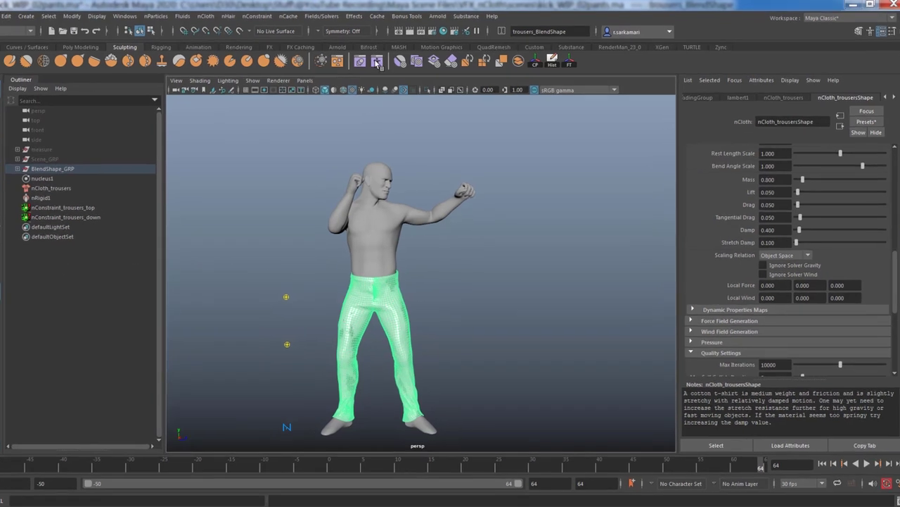
click(387, 17)
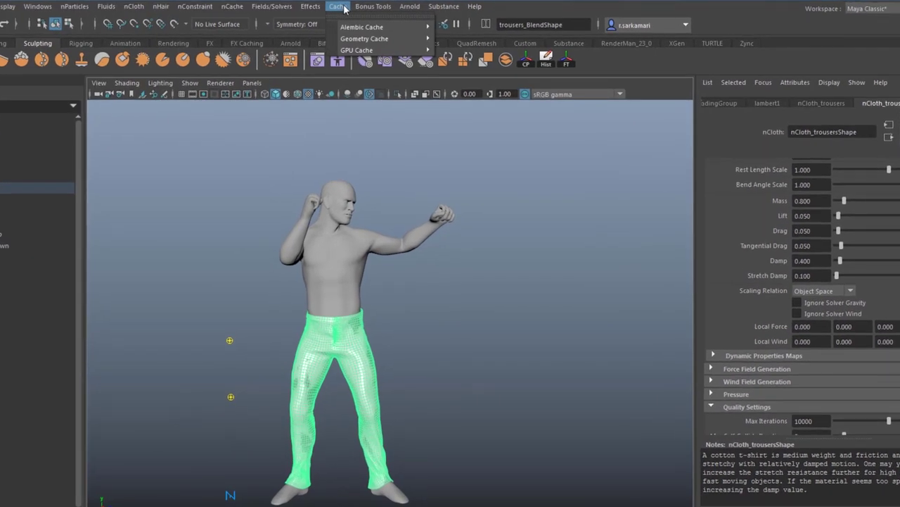
mouse_move(373, 26)
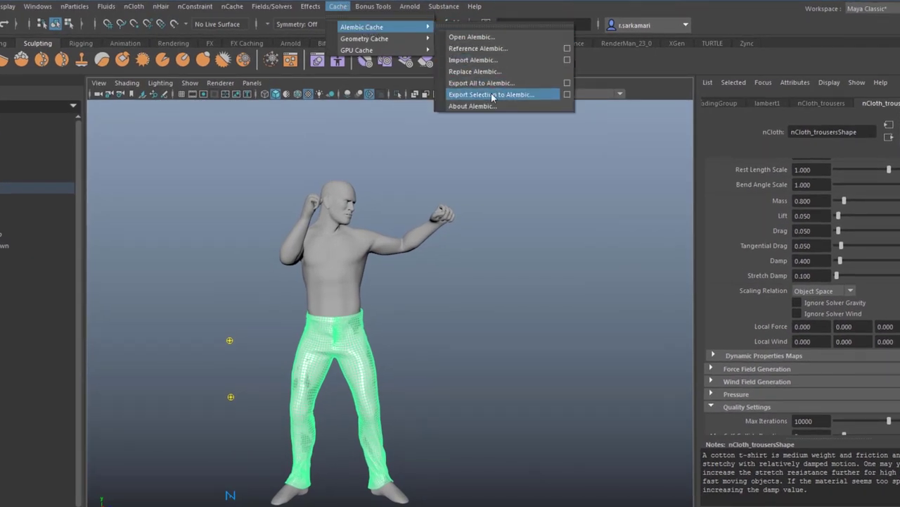
click(567, 95)
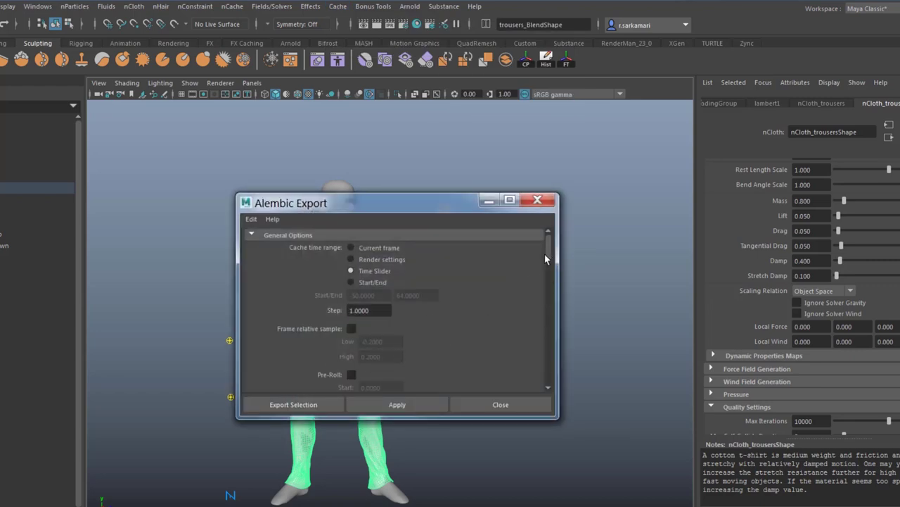
drag(545, 254, 546, 364)
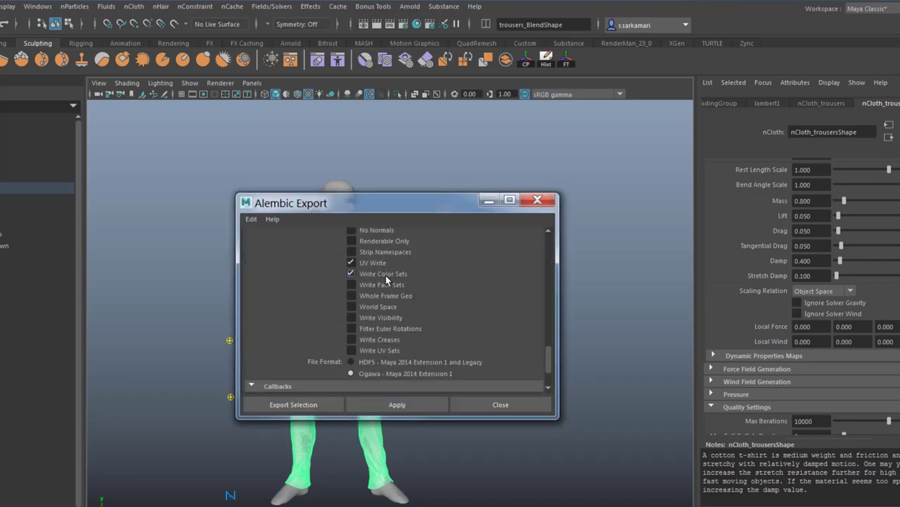
click(289, 411)
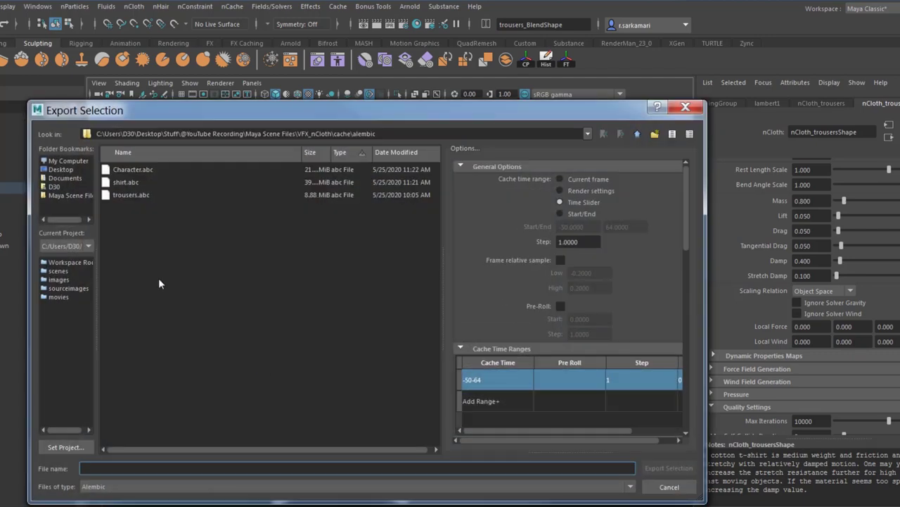
click(120, 195)
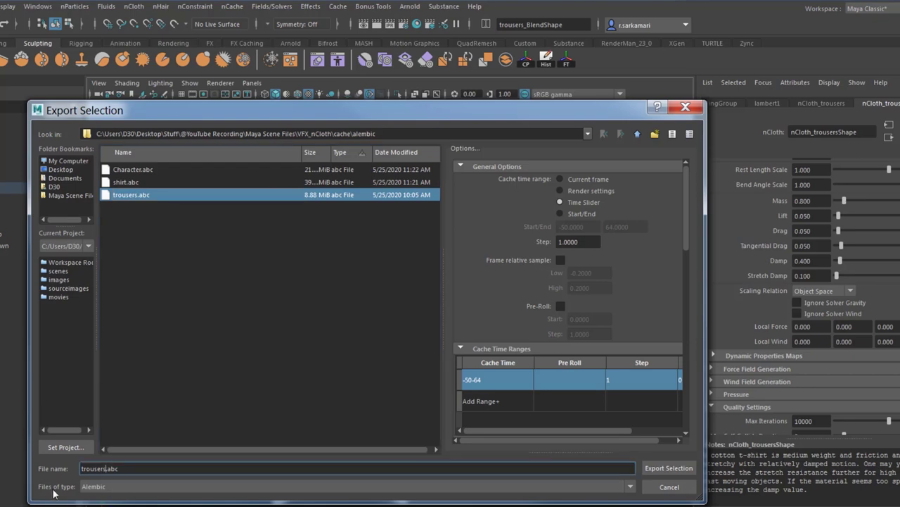
text(_v2)
key(Return)
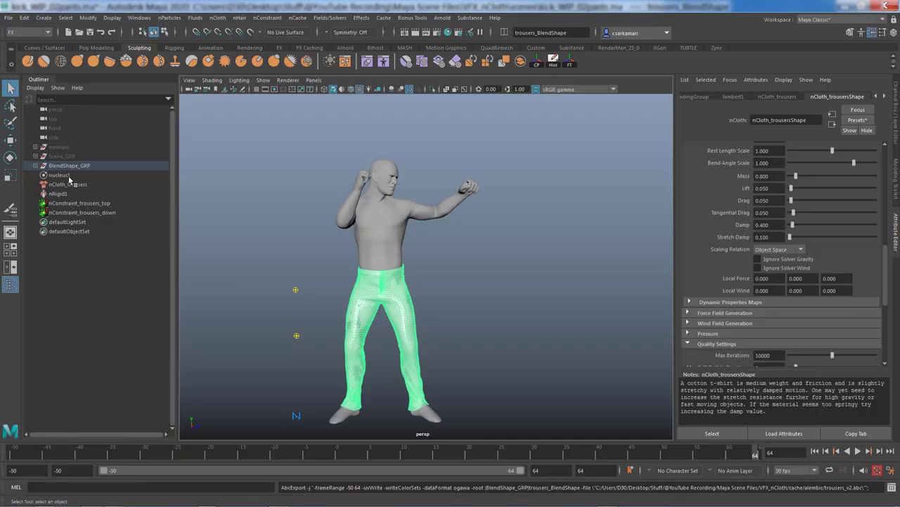
- Hide the trousers_BlendShape mesh in BlendShape_GRP and the nCloth_trousers node
click(36, 166)
click(72, 194)
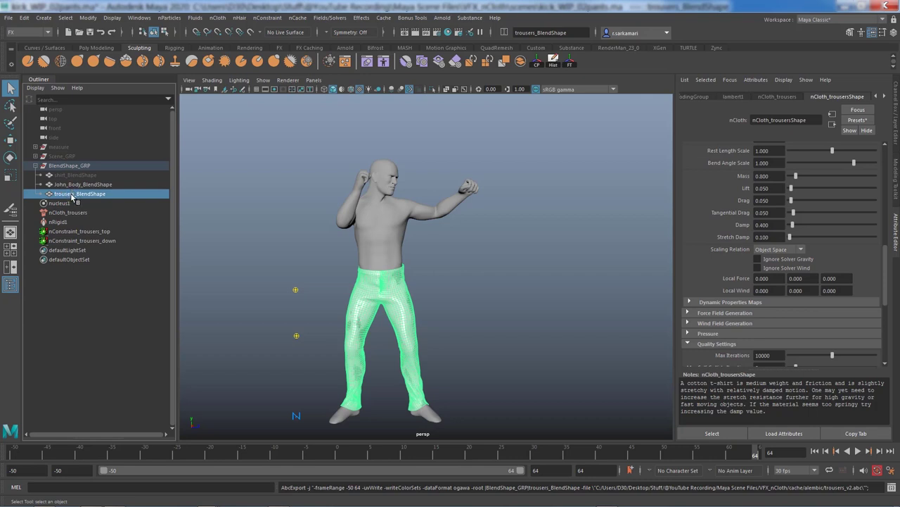
key(h)
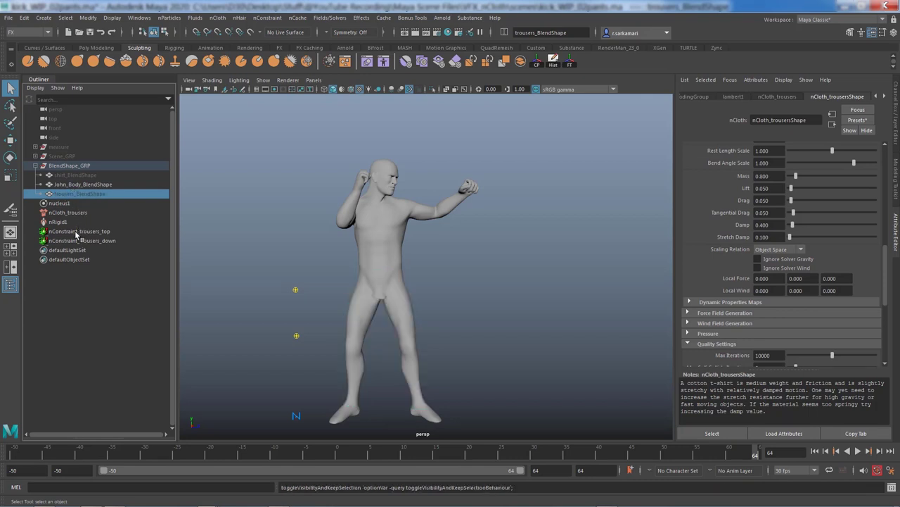
click(60, 213)
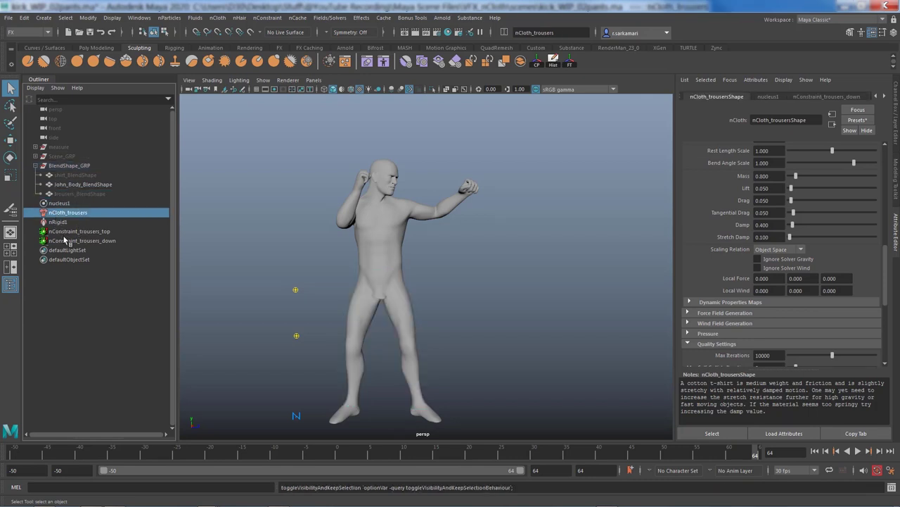
key(h)
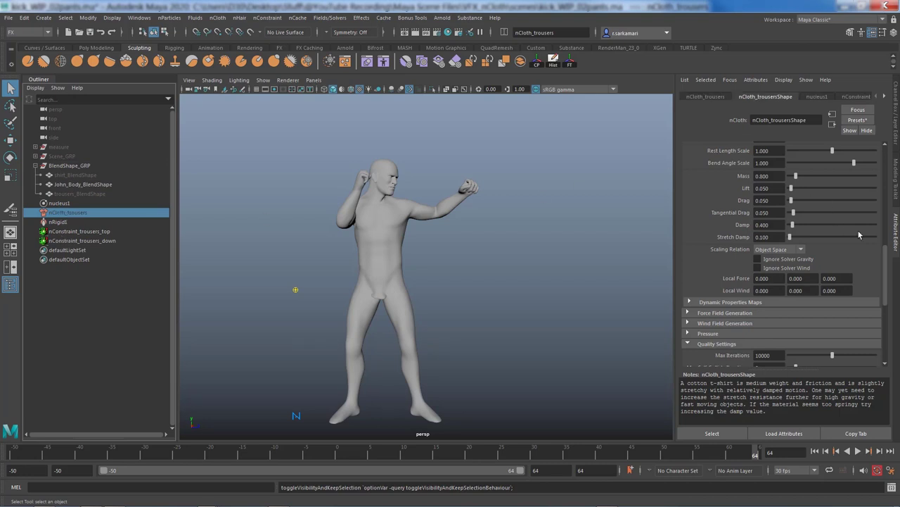
- Disable the nCloth_trousers simulation and both of its constraints, nConstraint_trousers_top and nConstraint_trousers_down
drag(887, 261, 889, 153)
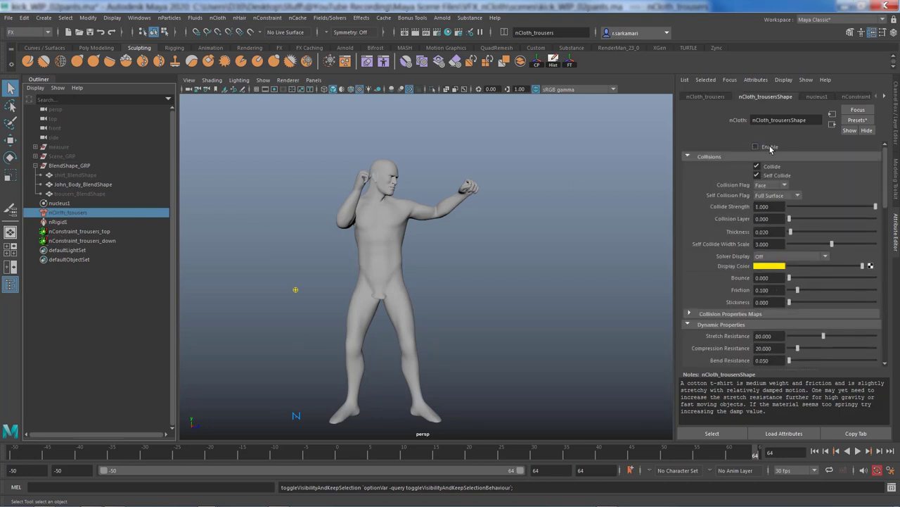
click(79, 231)
scroll(768, 155, up, 5)
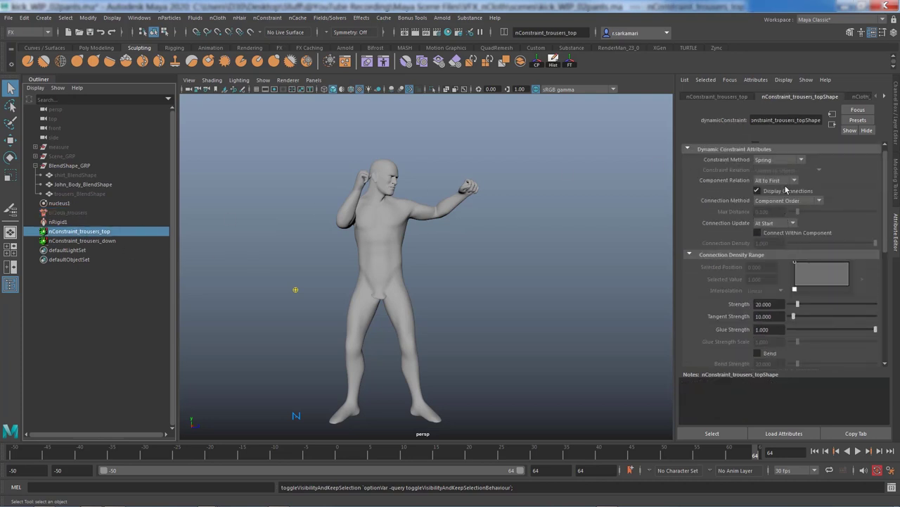
click(79, 241)
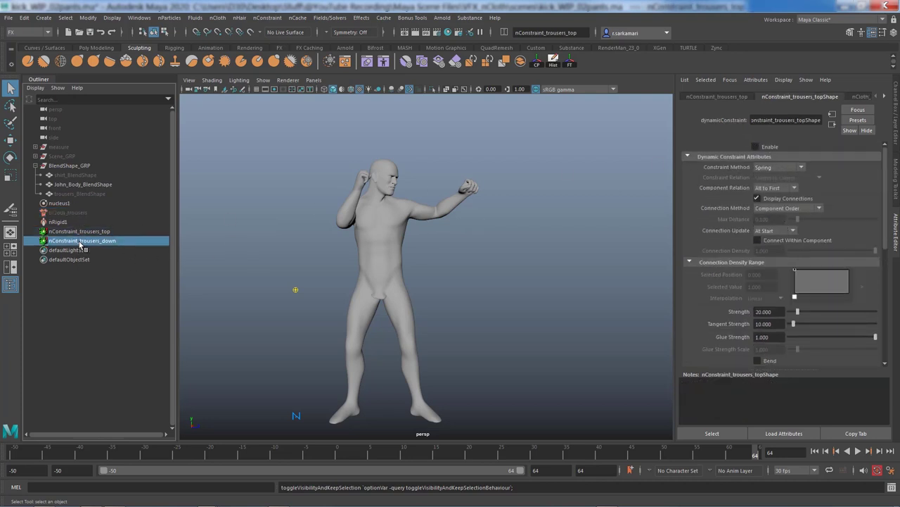
click(766, 147)
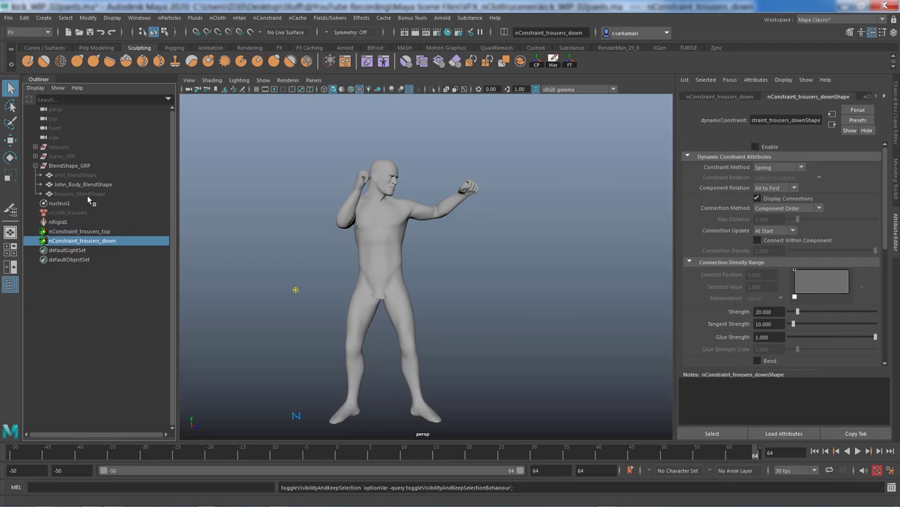
- Unhide the shirt_BlendShape mesh and import the trousers_v2.abc Alembic file into the scene
click(75, 176)
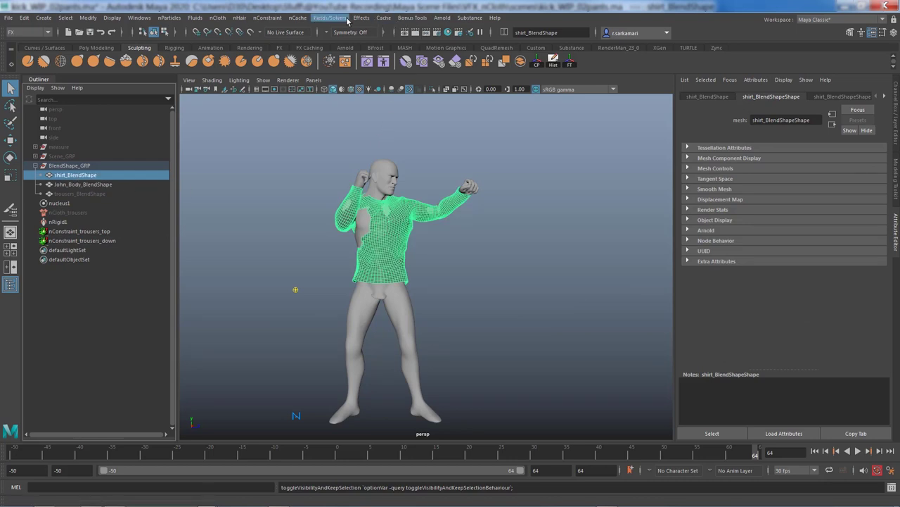
click(382, 17)
mouse_move(414, 35)
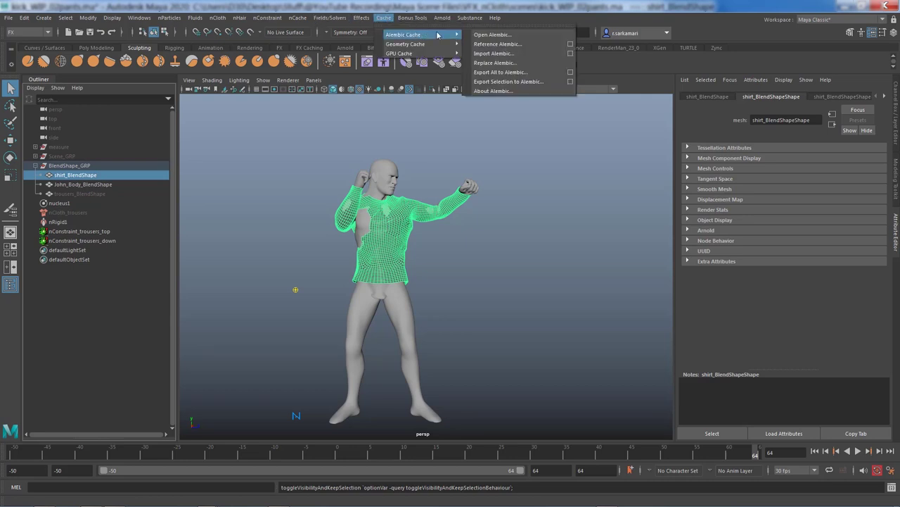
click(496, 53)
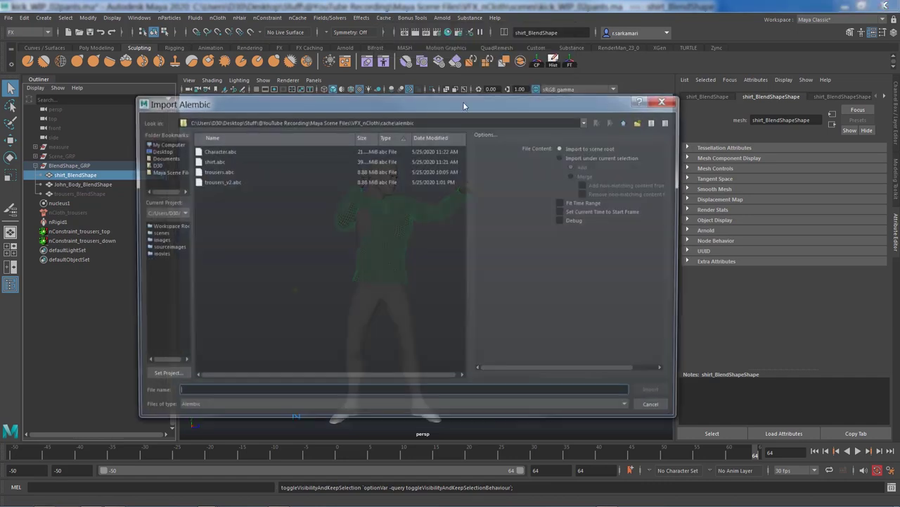
click(211, 178)
click(649, 389)
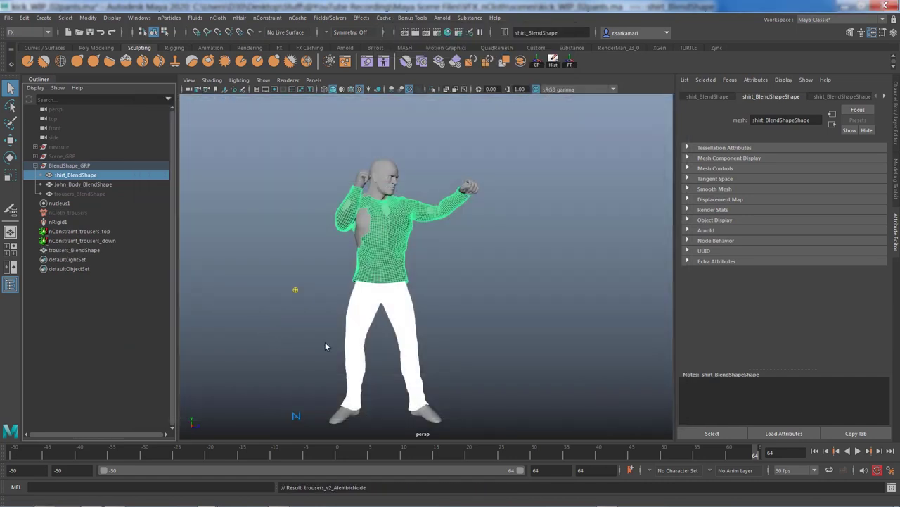
- Assign a new aiStandardSurface material to the imported trousers mesh
click(360, 318)
right_click(360, 317)
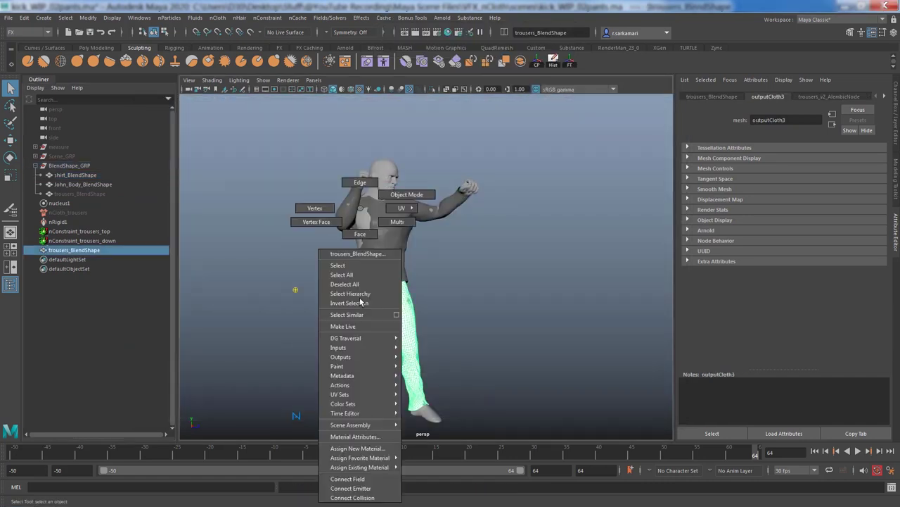
click(354, 448)
click(355, 170)
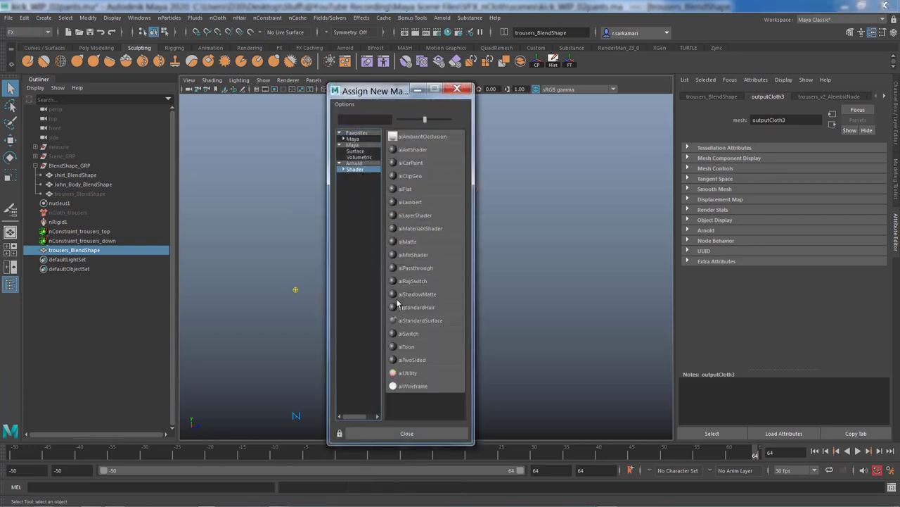
click(412, 320)
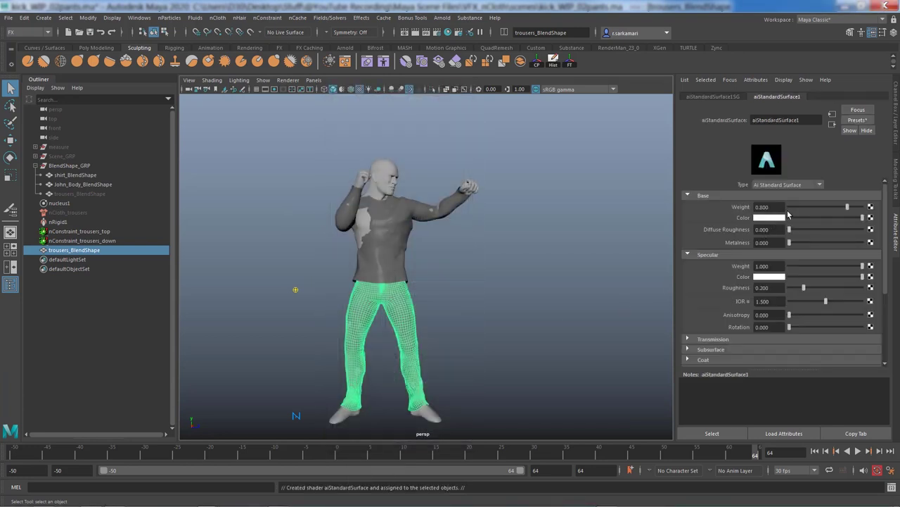
- Set the trousers material's base colour to a partly desaturated yellow and deselect the mesh
click(780, 218)
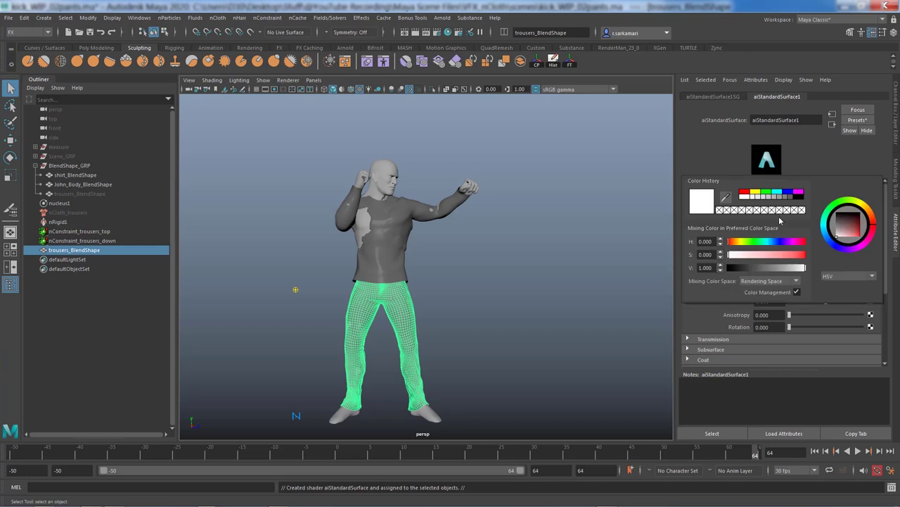
click(758, 195)
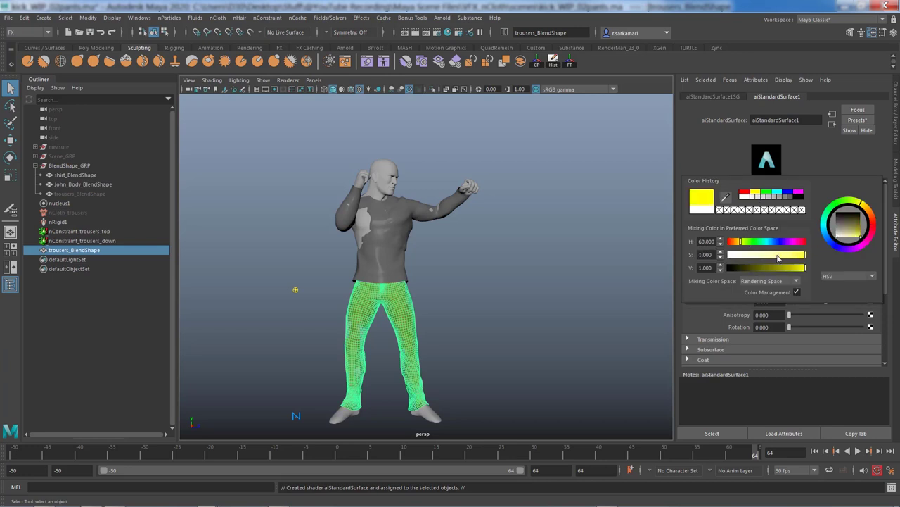
click(778, 256)
click(376, 378)
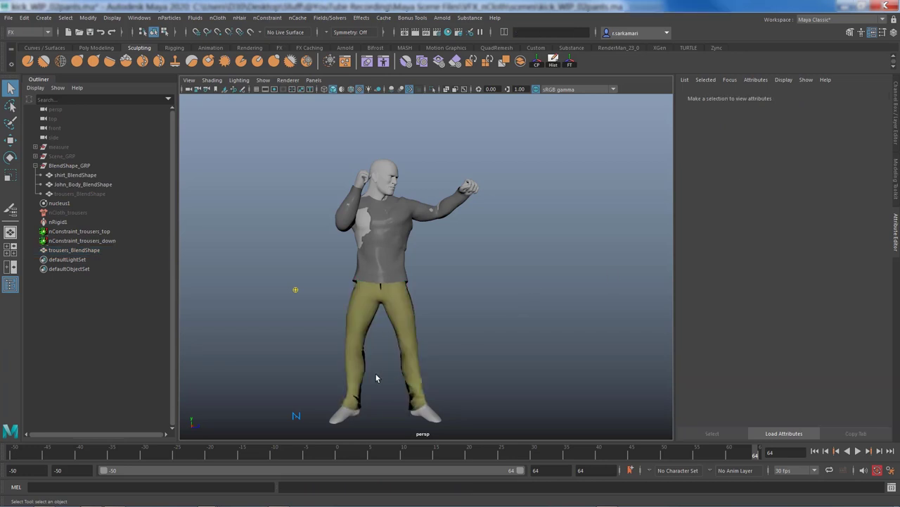
click(364, 275)
click(358, 292)
click(360, 292)
click(364, 275)
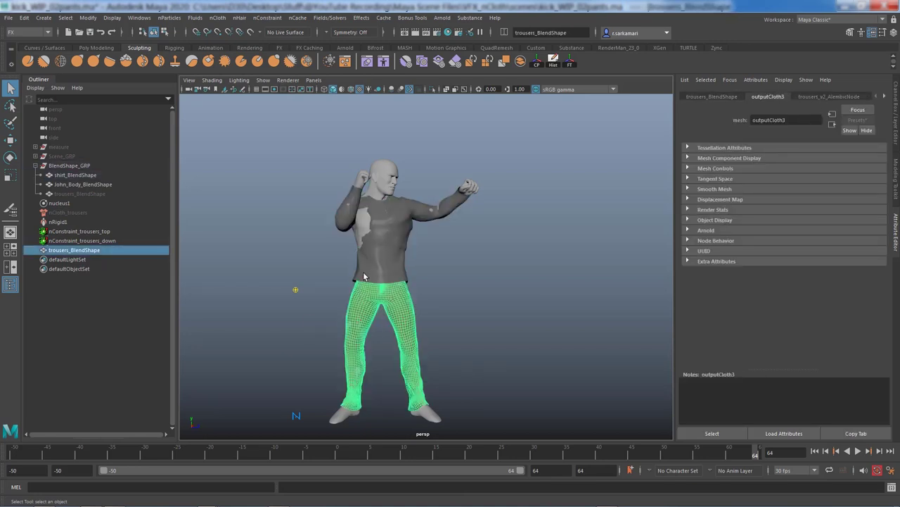
click(365, 272)
click(361, 296)
click(371, 270)
click(331, 282)
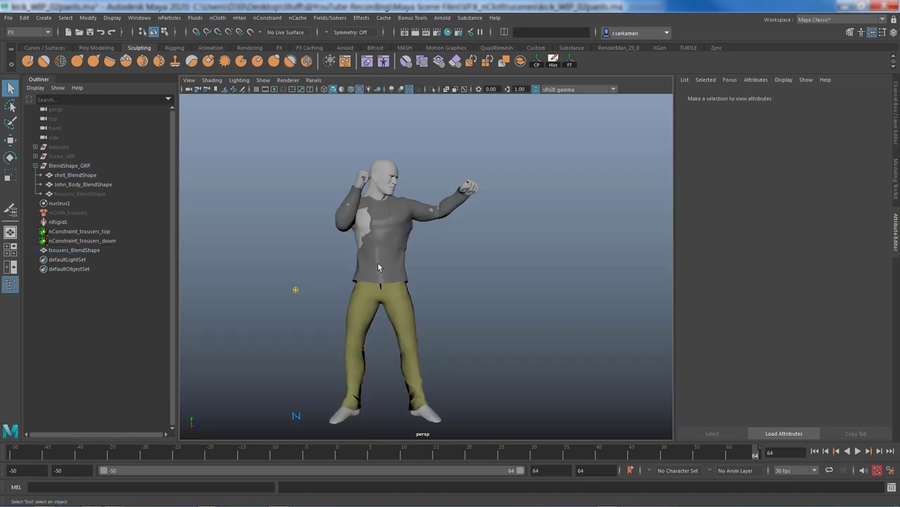
- Make the imported trousers a passive collider and rename its nRigid node nRigid_trousers
click(360, 302)
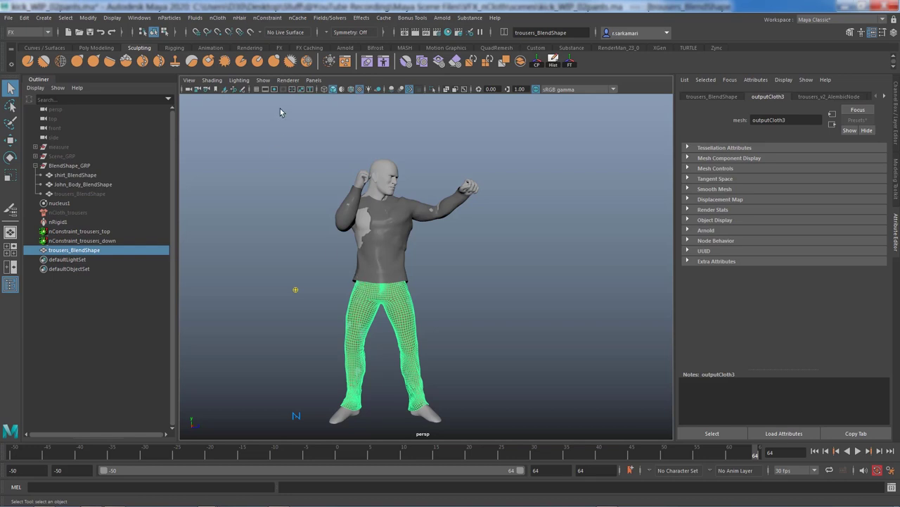
click(267, 17)
mouse_move(223, 19)
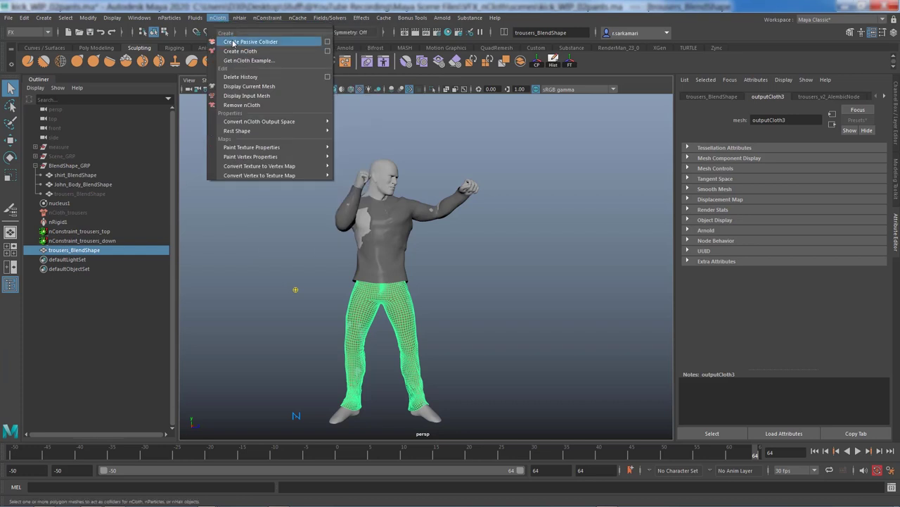
click(233, 43)
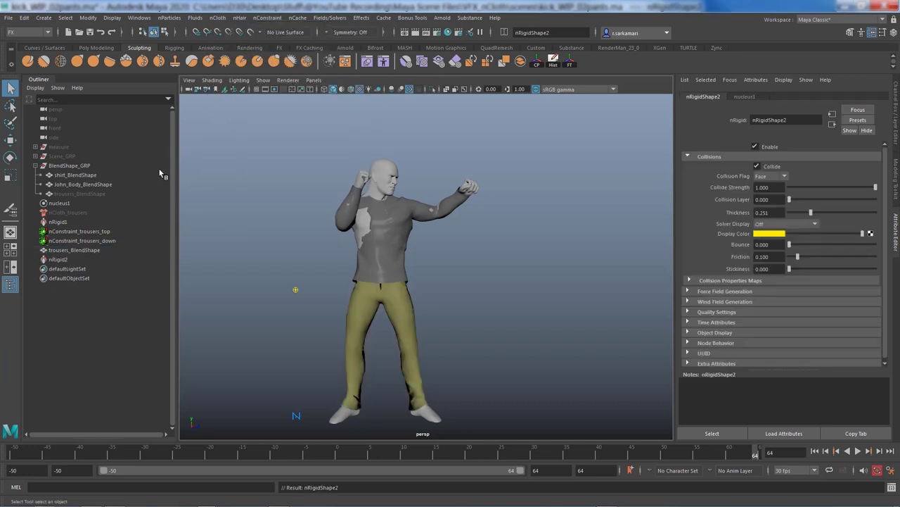
double_click(58, 260)
key(Right)
key(BackSpace)
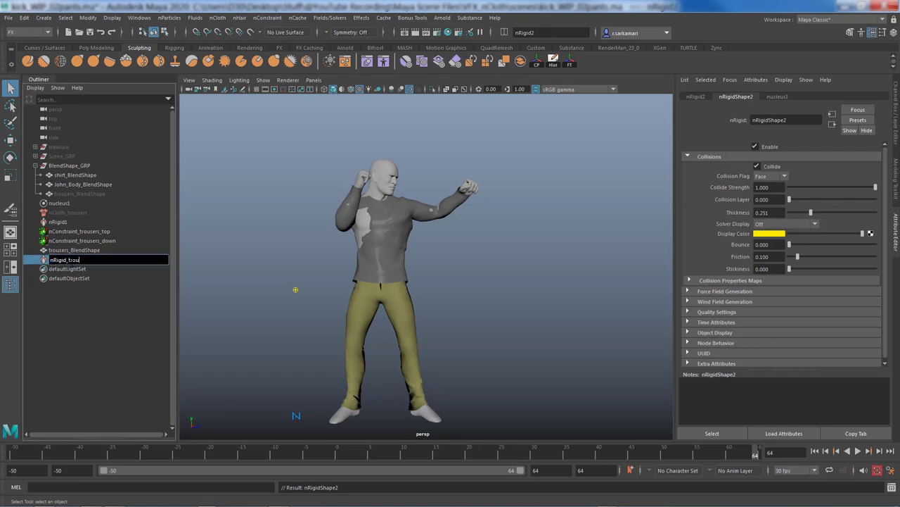
key(Return)
- Return to frame -50 and turn the shirt_BlendShape mesh into an nCloth using the nucleus1 solver
click(394, 232)
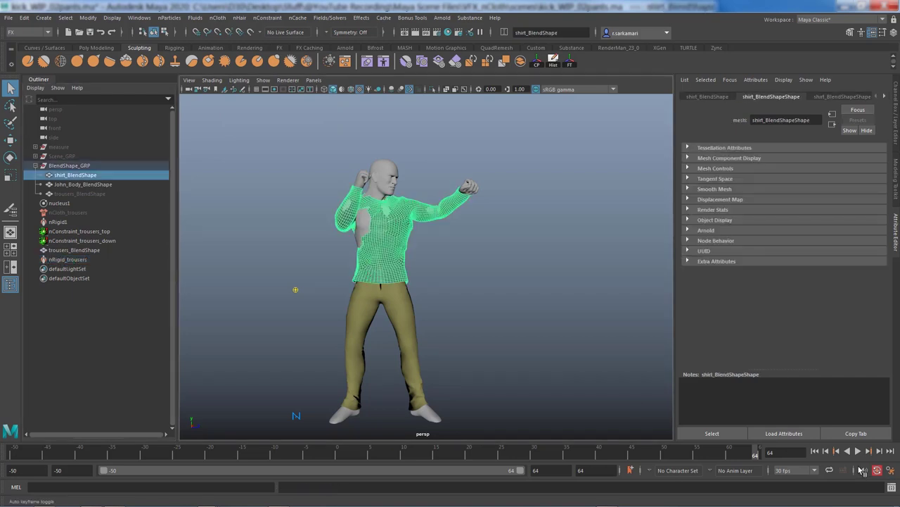
click(815, 451)
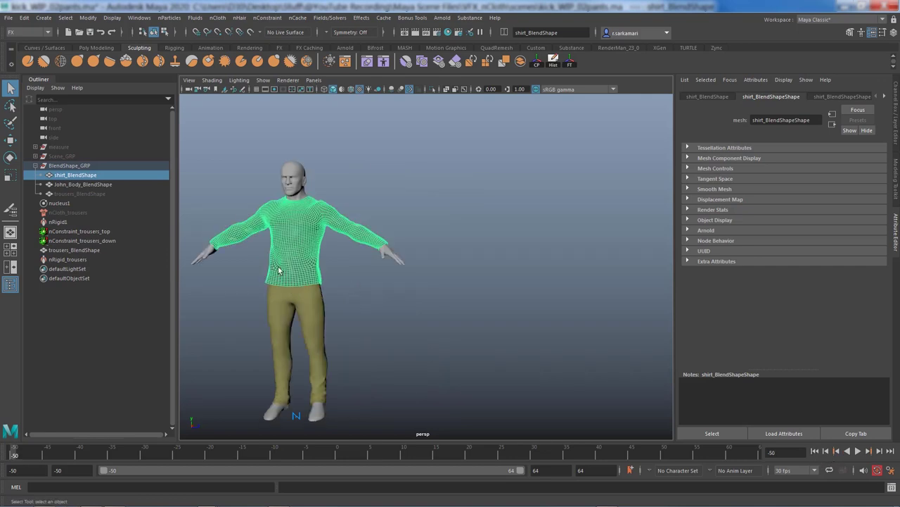
click(217, 17)
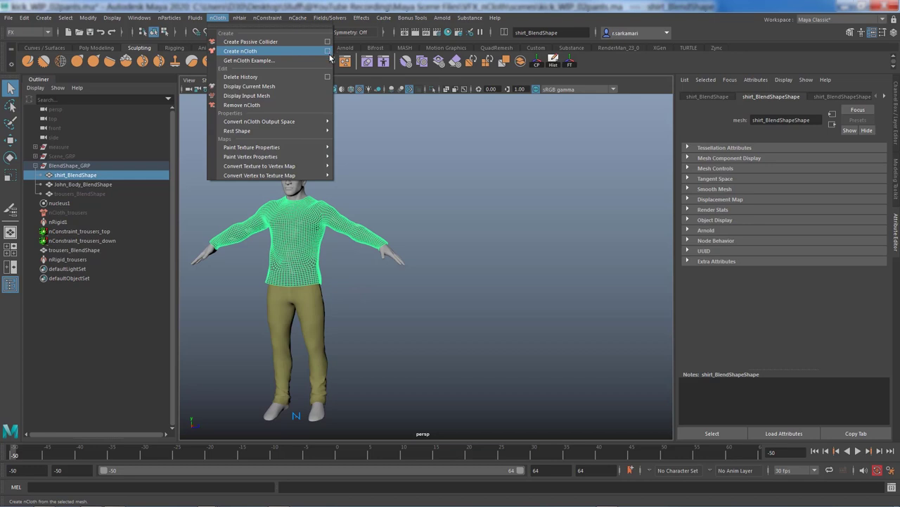
click(328, 51)
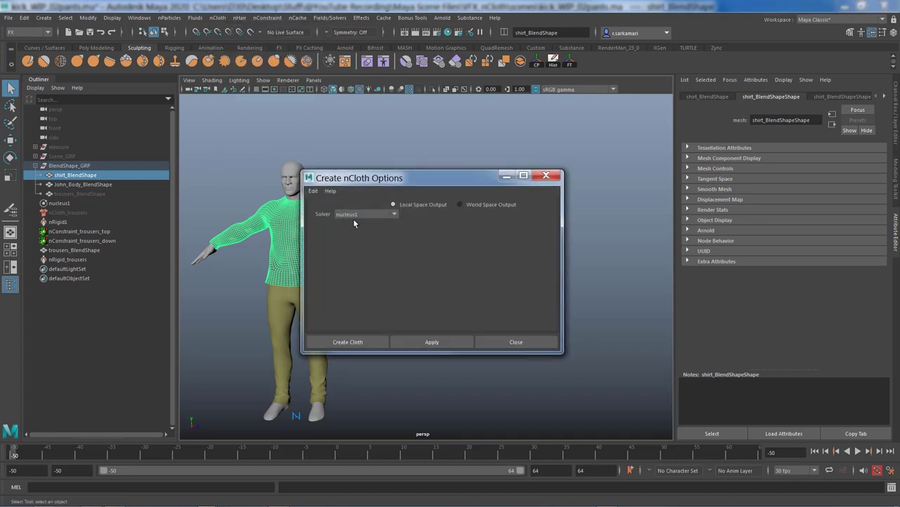
click(347, 342)
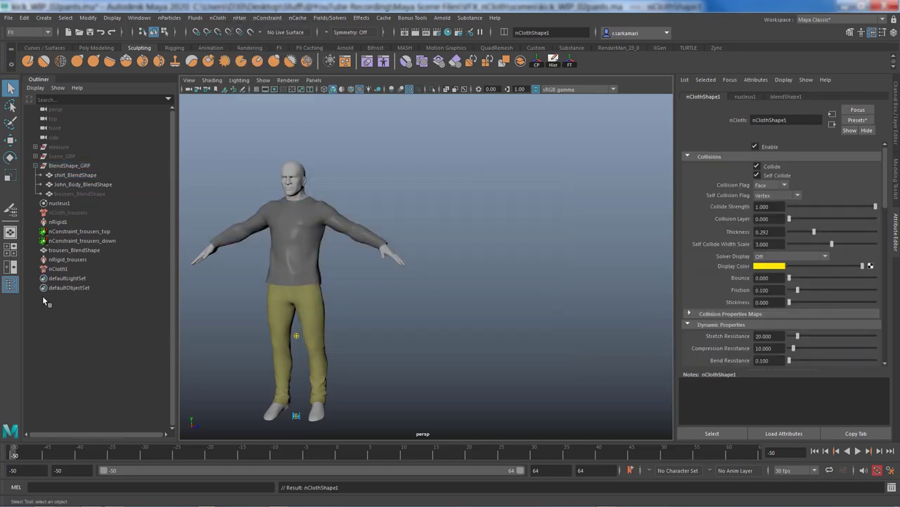
- Rename the shirt's new nCloth node nCloth_shirt and hide the nConstraint_trousers_top and nConstraint_trousers_down constraints
double_click(59, 269)
key(Escape)
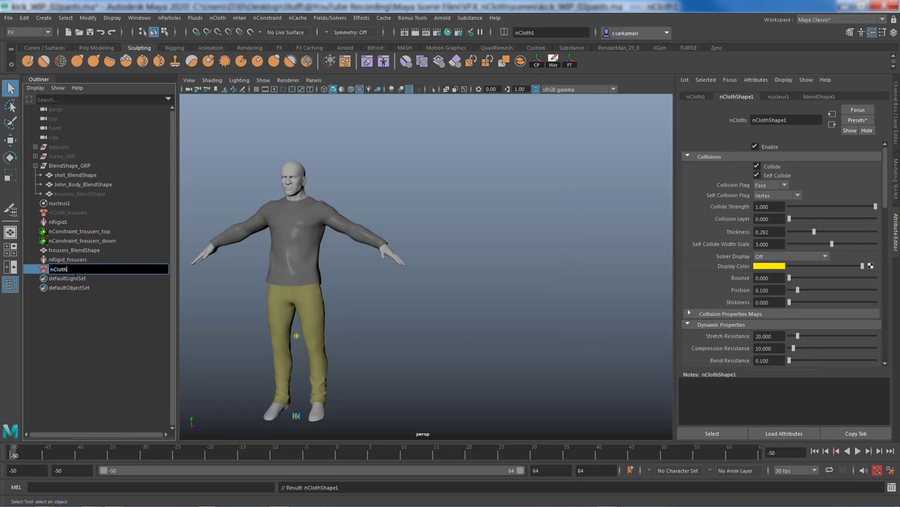
text(nCloth_shirt)
key(Return)
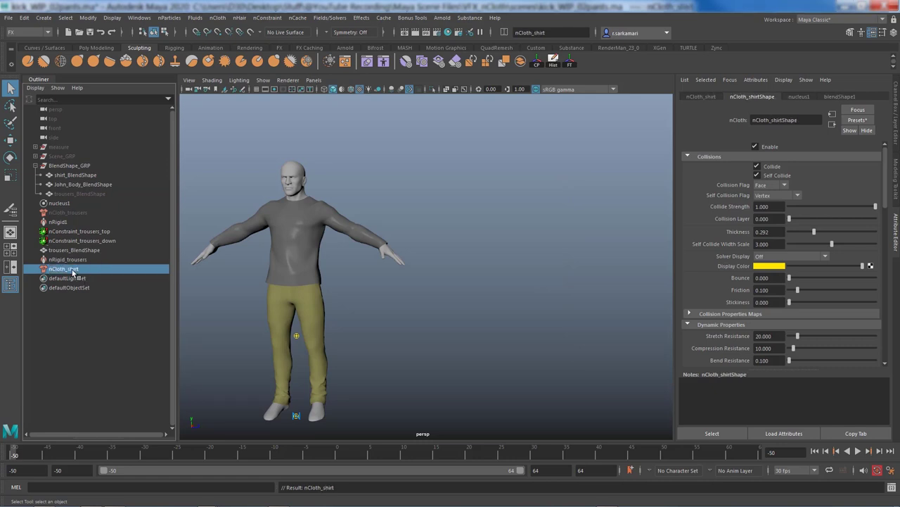
drag(72, 232, 72, 241)
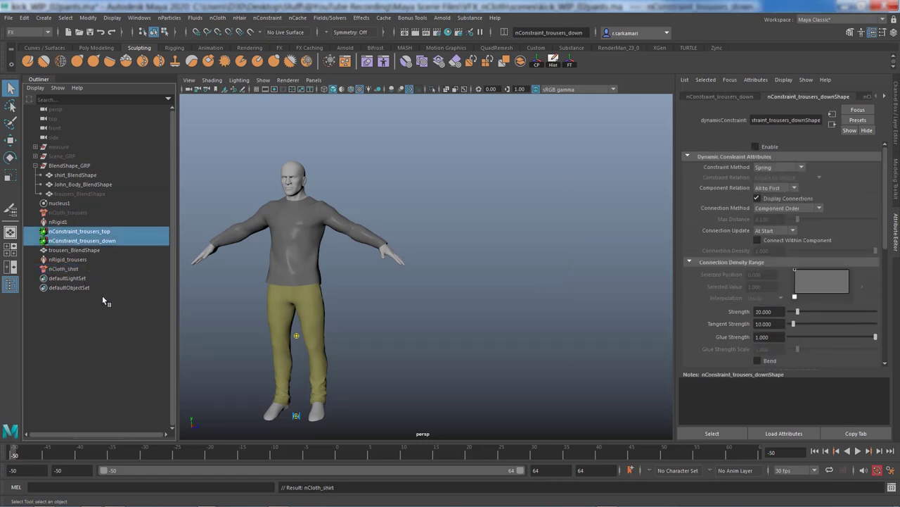
key(h)
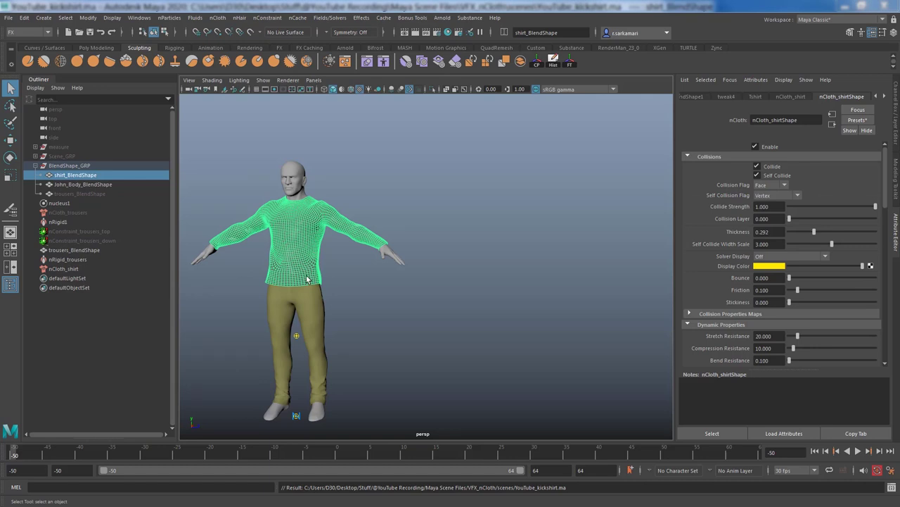
- Replace the shirt's nCloth settings with the tshirt preset
alt+drag(252, 286, 270, 286)
click(270, 287)
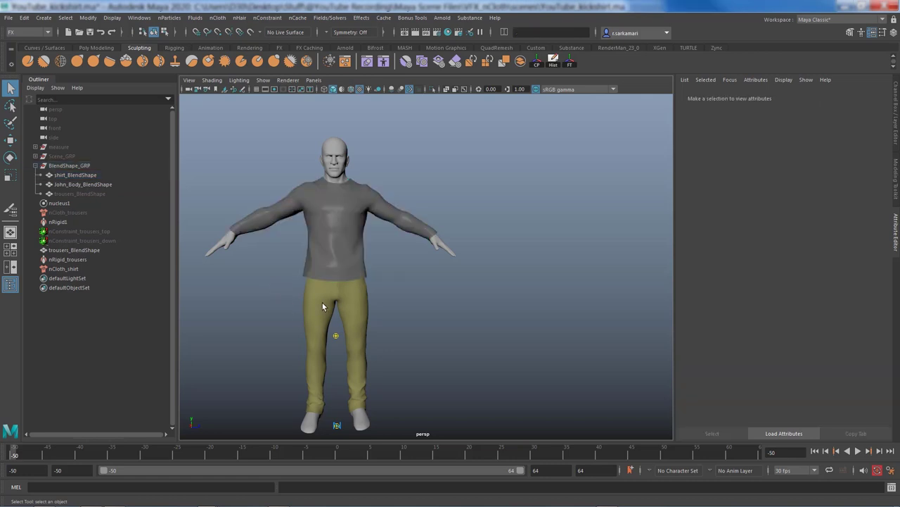
click(332, 223)
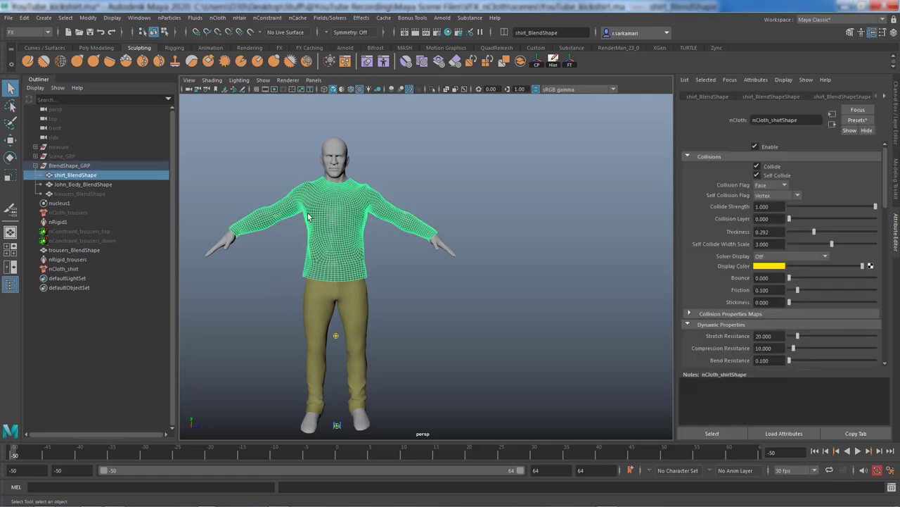
click(853, 124)
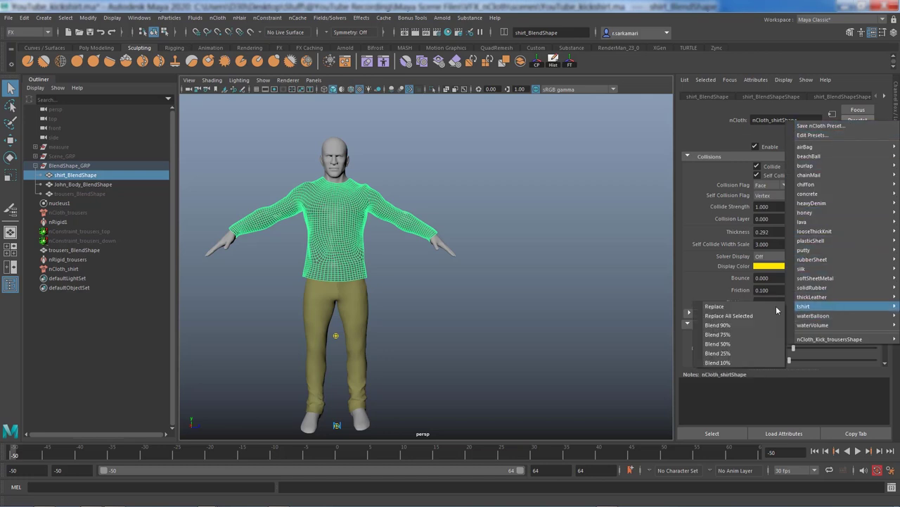
click(774, 307)
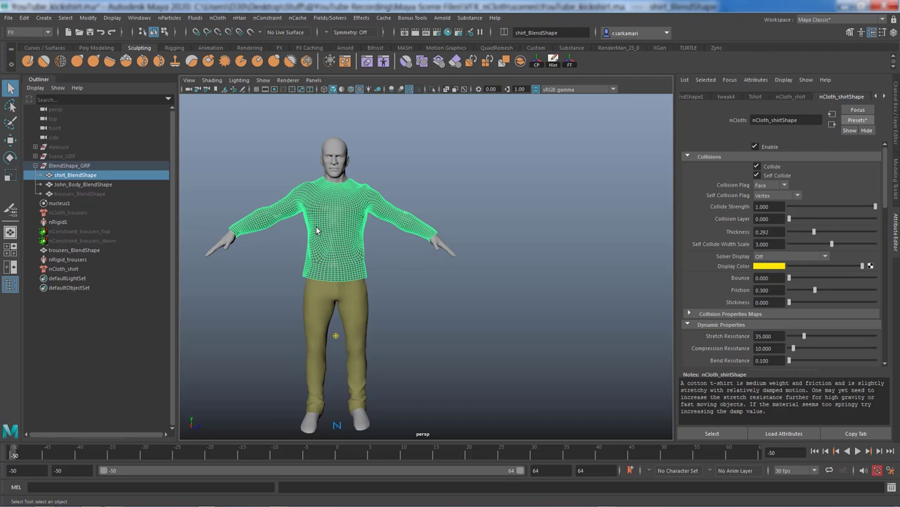
- Convert the shirt's neckline border edge loop to vertices and attach them to the body mesh with a Point to Surface constraint
alt+middle_drag(316, 230, 376, 266)
alt+right_drag(377, 266, 466, 277)
alt+middle_drag(466, 277, 392, 266)
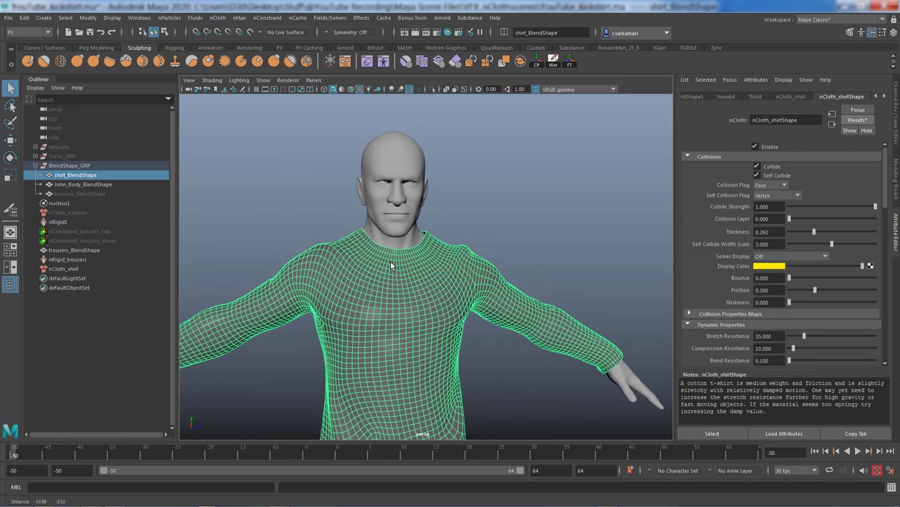
scroll(392, 266, down, 2)
right_drag(387, 255, 382, 185)
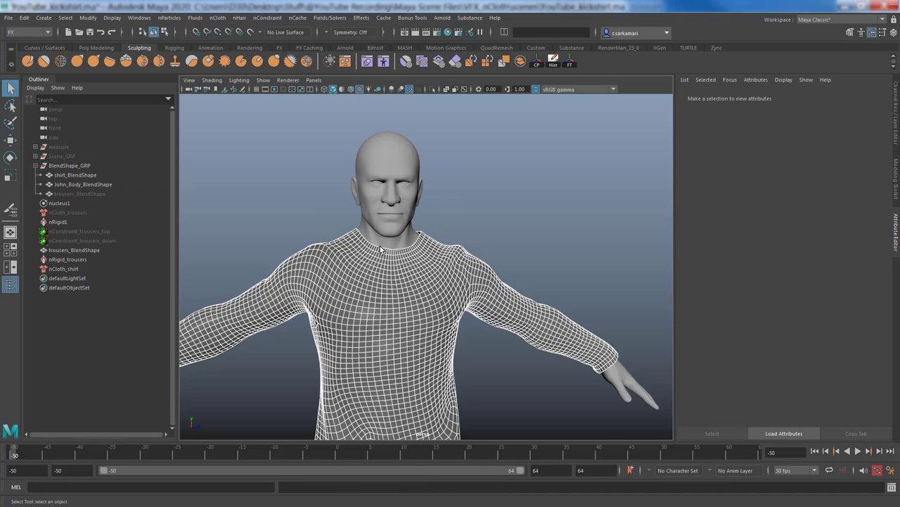
double_click(380, 249)
alt+drag(288, 305, 299, 301)
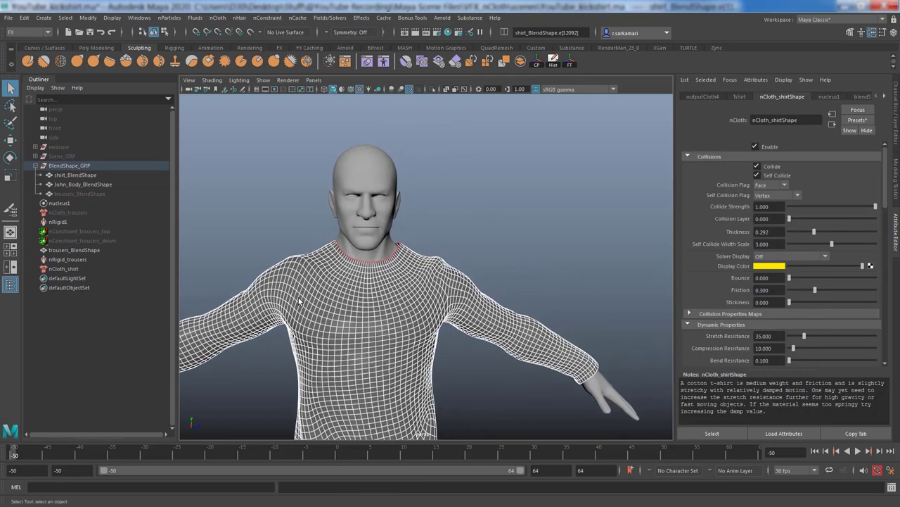
scroll(299, 301, up, 5)
scroll(392, 294, down, 3)
shift+right_click(389, 271)
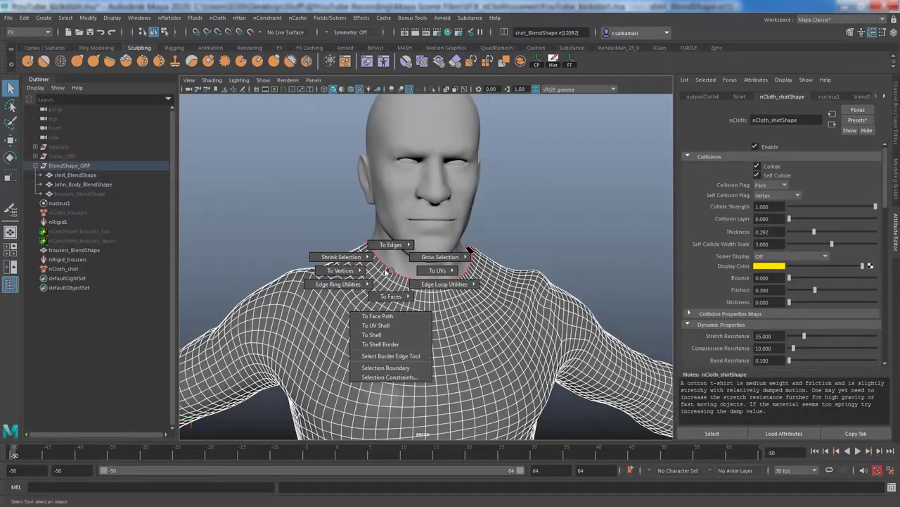
click(340, 270)
click(379, 200)
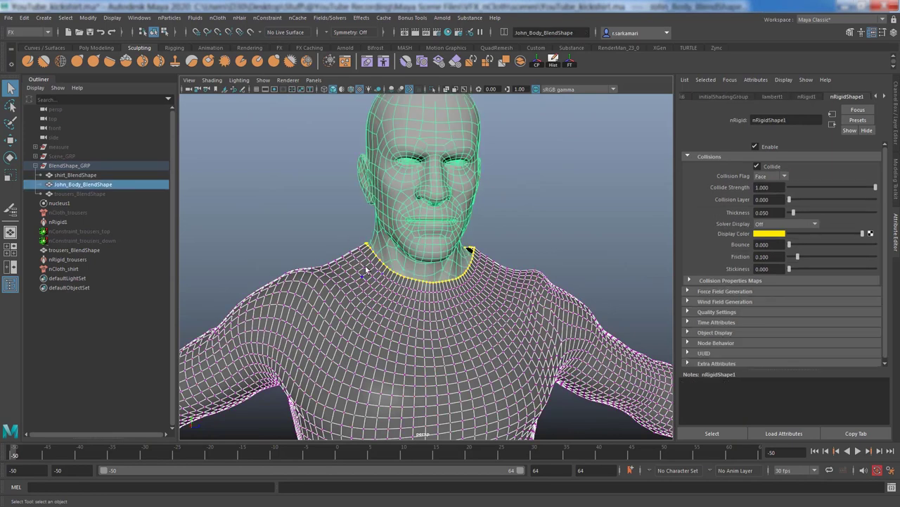
click(266, 18)
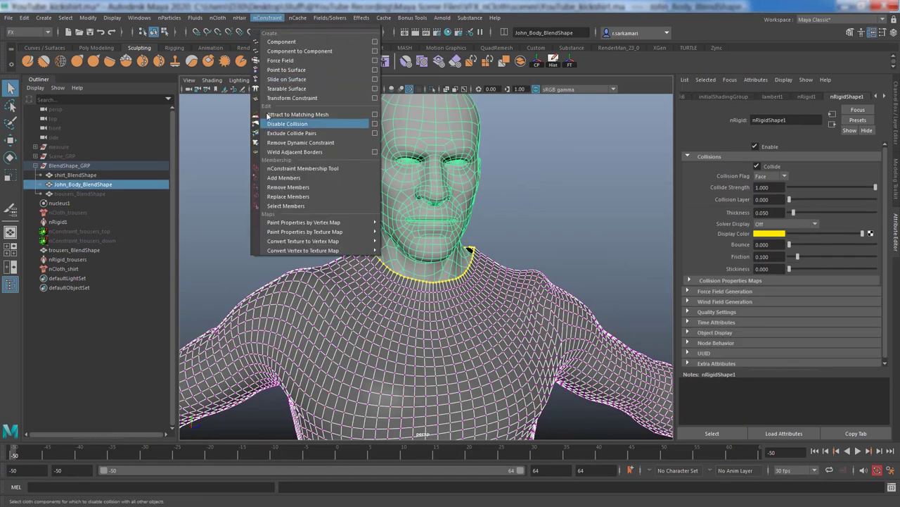
click(281, 70)
- Rename the new neckline constraint nConstraint_shirt_top, reusing the naming of the trousers constraint
click(74, 232)
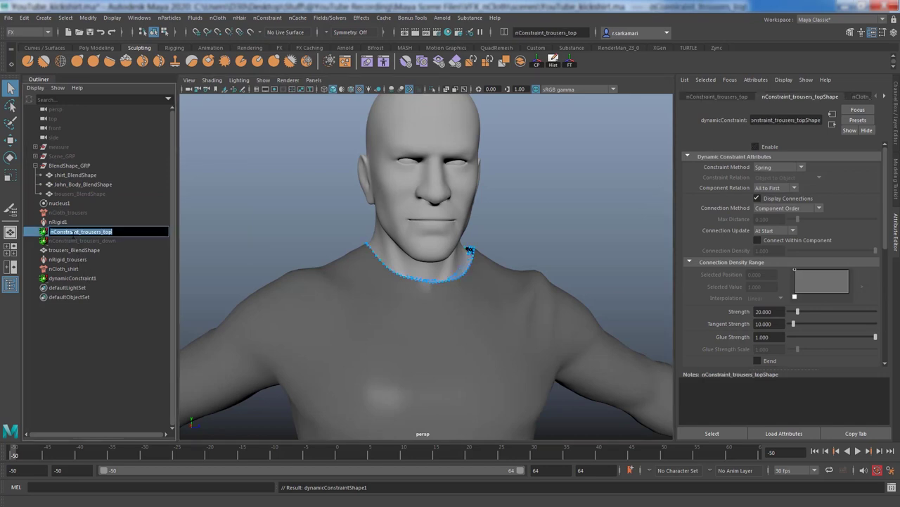
double_click(74, 231)
key(ctrl+c)
double_click(72, 279)
key(ctrl+v)
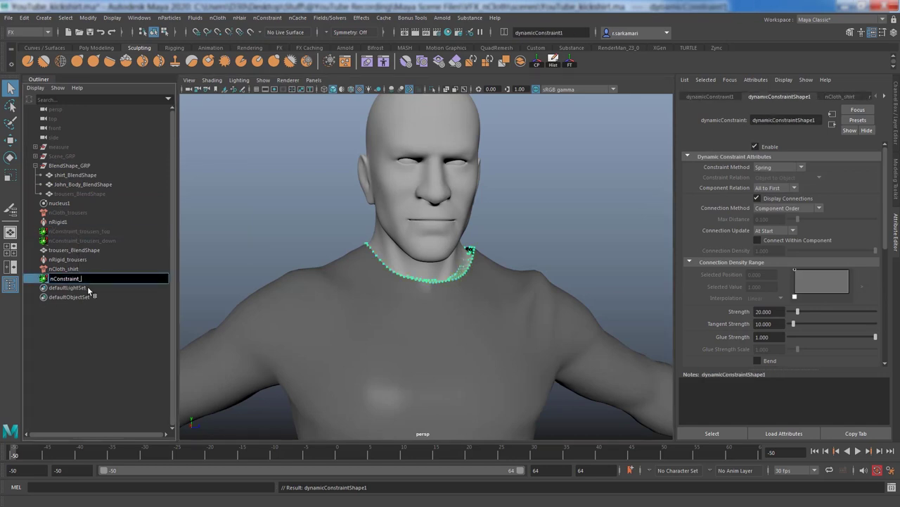
text(shirt_top)
key(Return)
- Select the border loops of both sleeve cuffs and attach them to the body mesh with a Point to Surface constraint
alt+drag(281, 282, 330, 273)
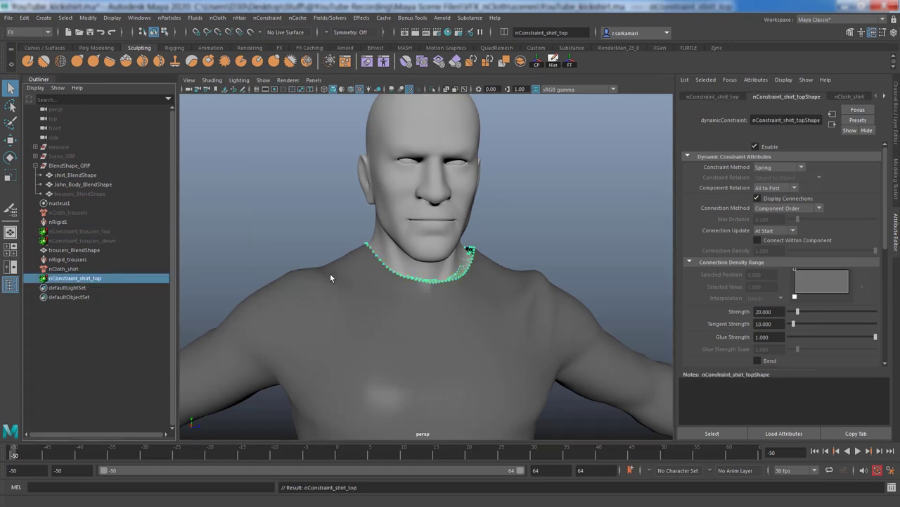
scroll(330, 273, down, 5)
scroll(451, 298, up, 8)
right_click(406, 248)
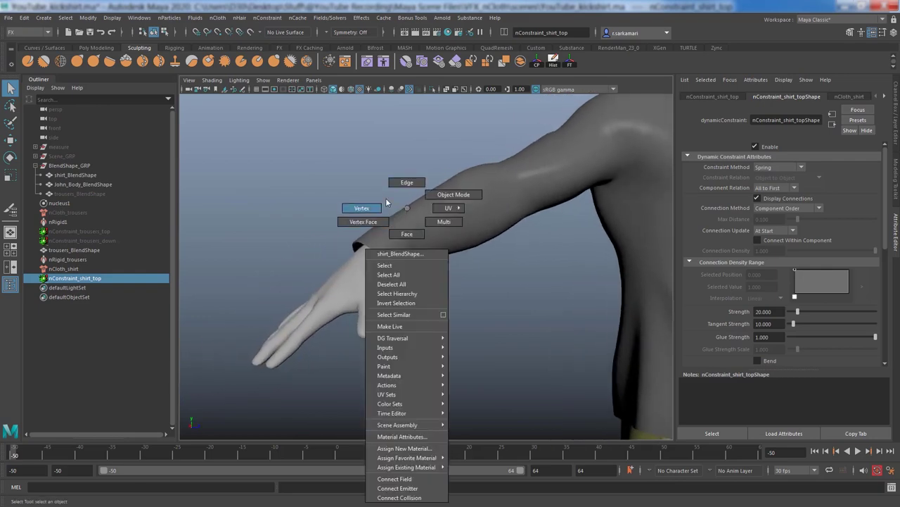
click(361, 208)
scroll(351, 218, up, 5)
scroll(334, 244, down, 3)
click(335, 244)
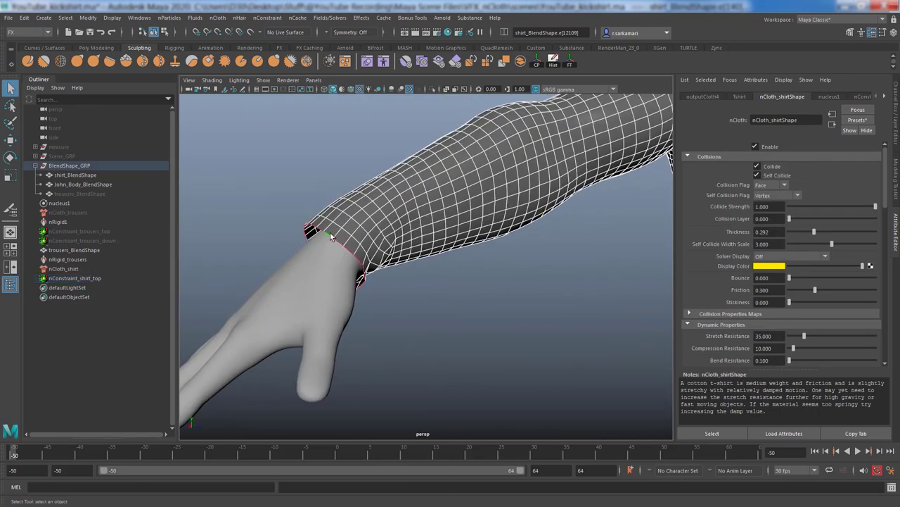
scroll(448, 274, down, 5)
alt+drag(448, 274, 332, 270)
scroll(468, 302, up, 8)
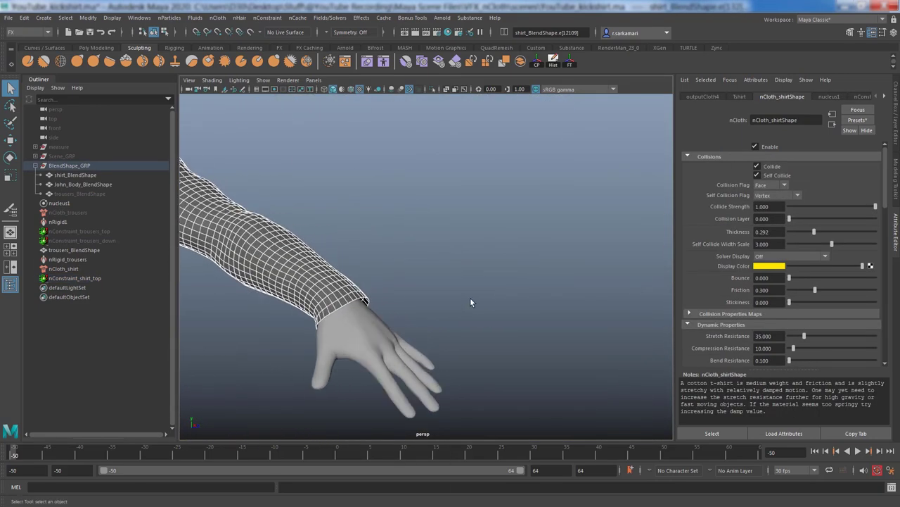
click(434, 287)
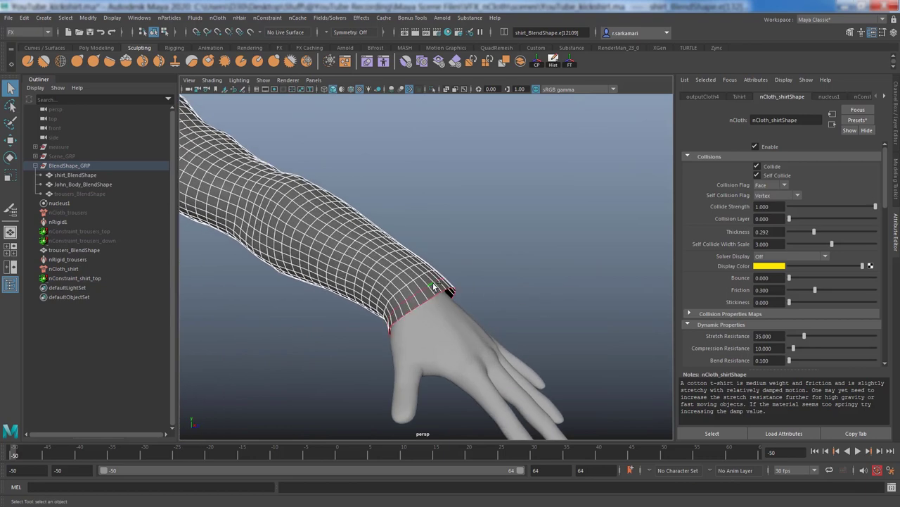
shift+click(413, 407)
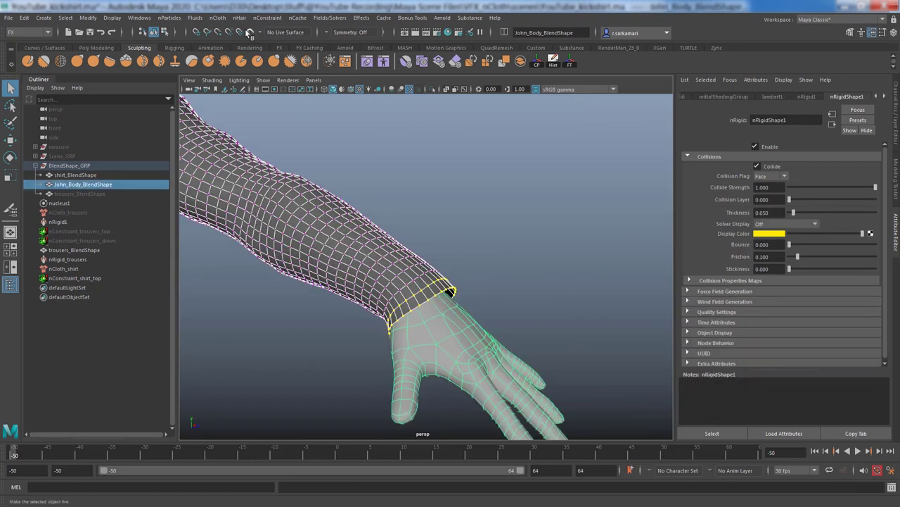
click(267, 17)
click(302, 70)
- Rename the new cuff constraint nConstraint_shirt_sleeves, clear the selection and frame the whole character
double_click(64, 279)
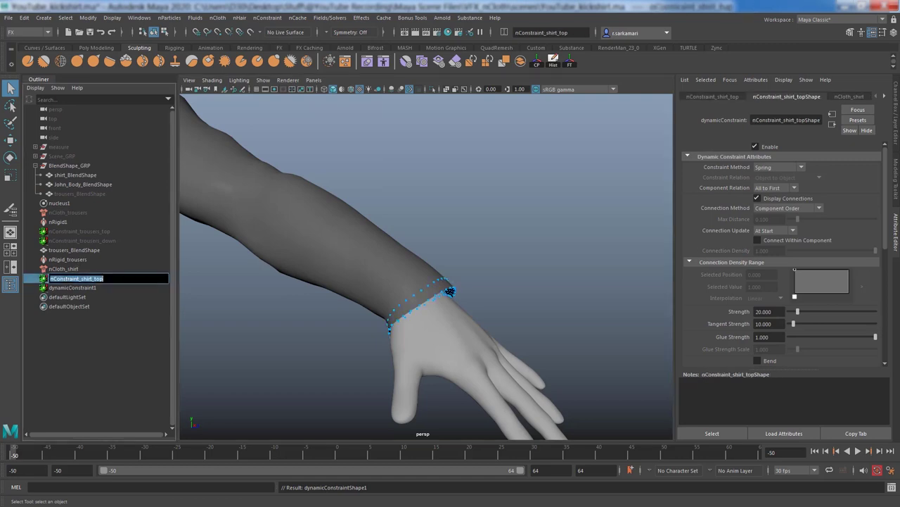
key(Return)
double_click(83, 288)
text(nConstraint_shirt_sl)
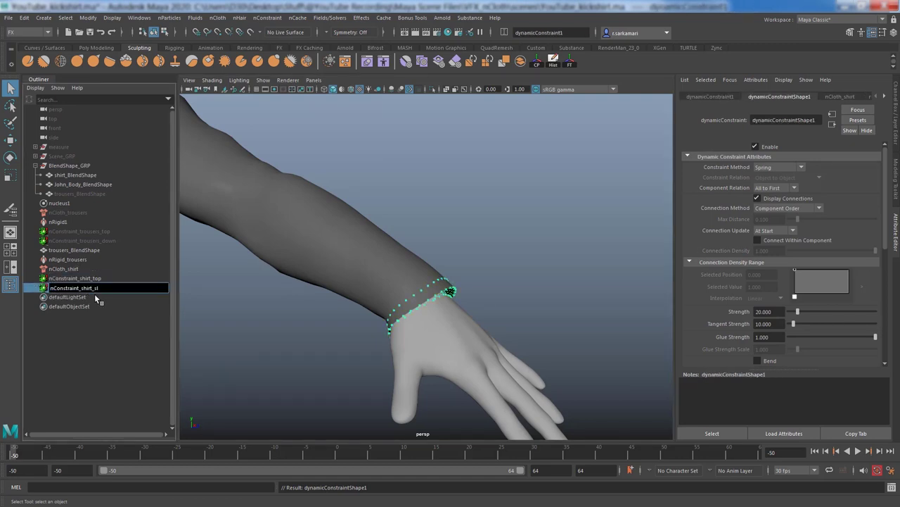
text(eeves)
key(Return)
click(351, 384)
key(a)
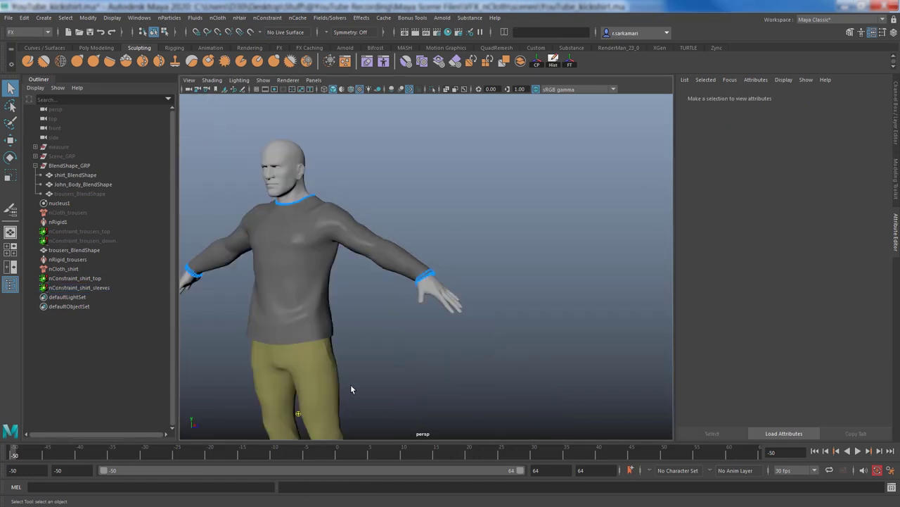
- Select nCloth_shirt and set its Stretch Resistance to 40 in the dynamic properties
alt+right_drag(376, 314, 398, 298)
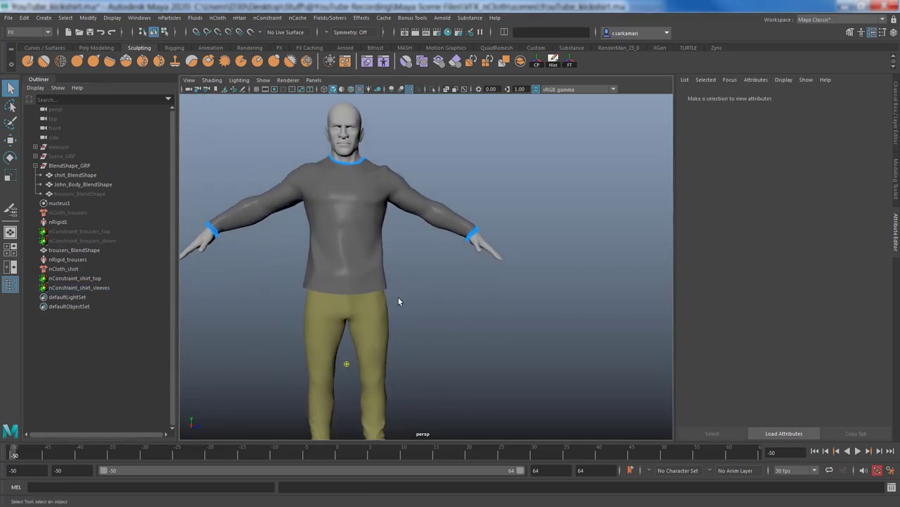
click(371, 222)
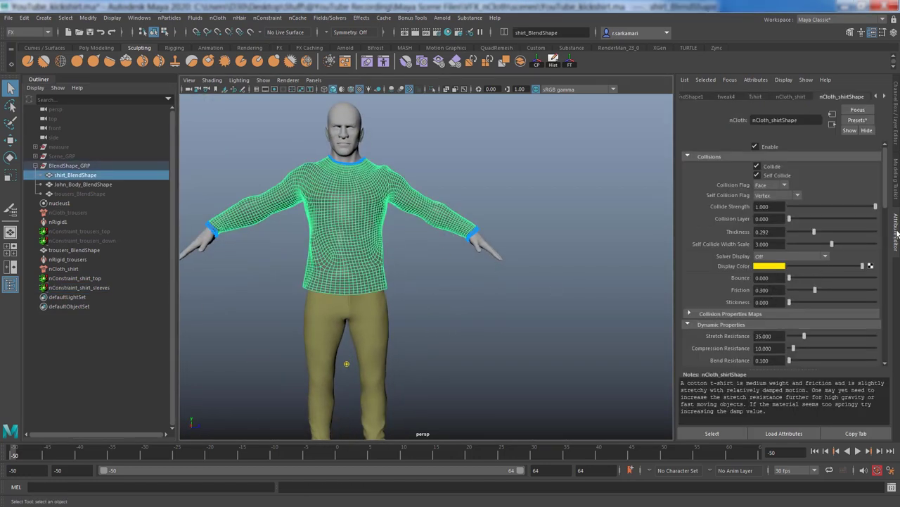
click(896, 182)
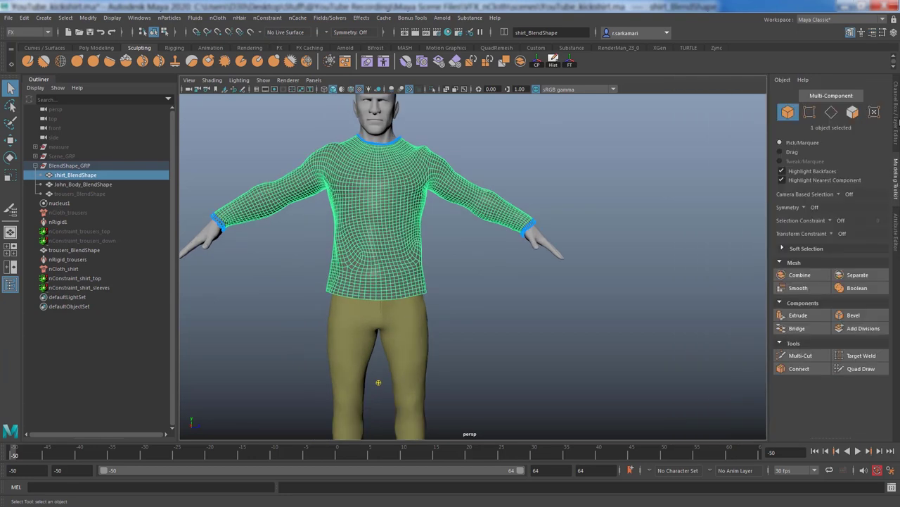
click(897, 121)
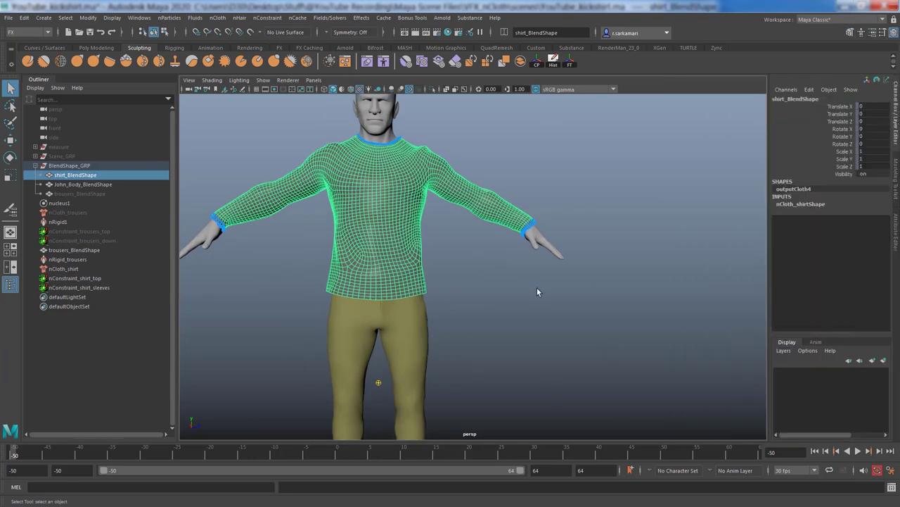
click(70, 269)
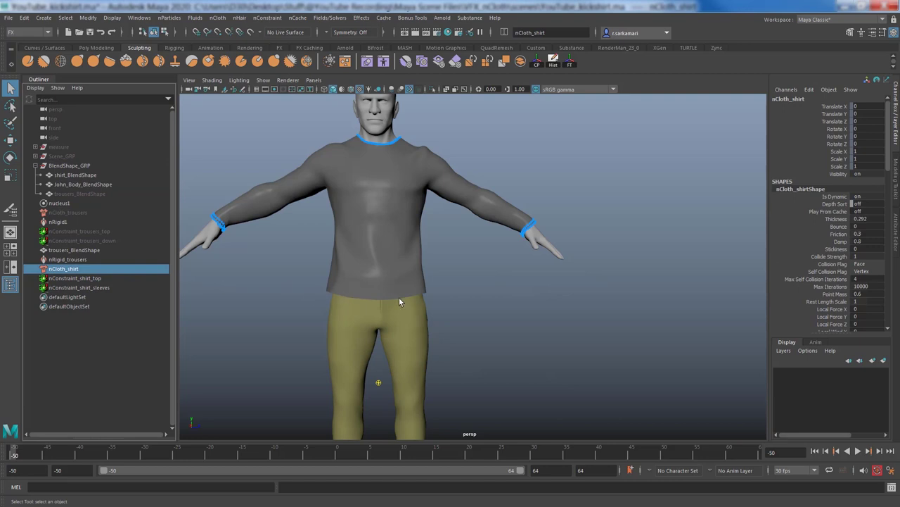
click(897, 244)
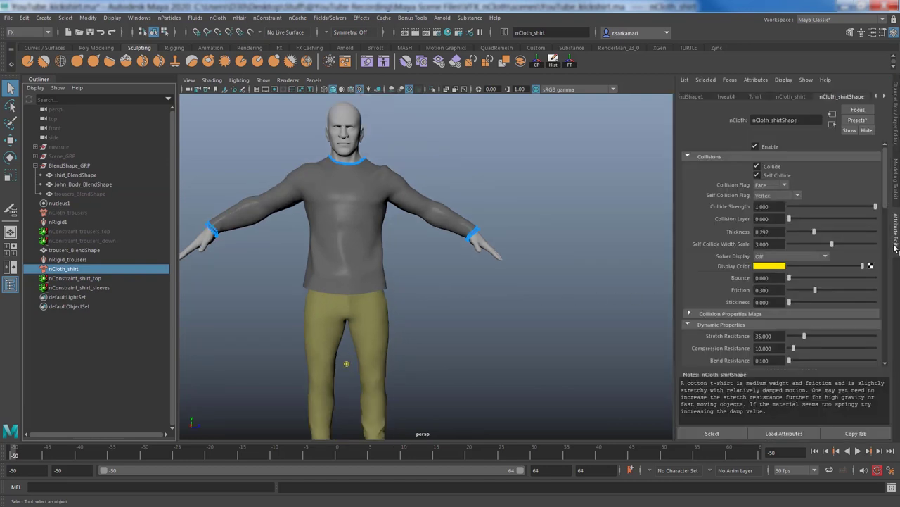
scroll(740, 295, down, 5)
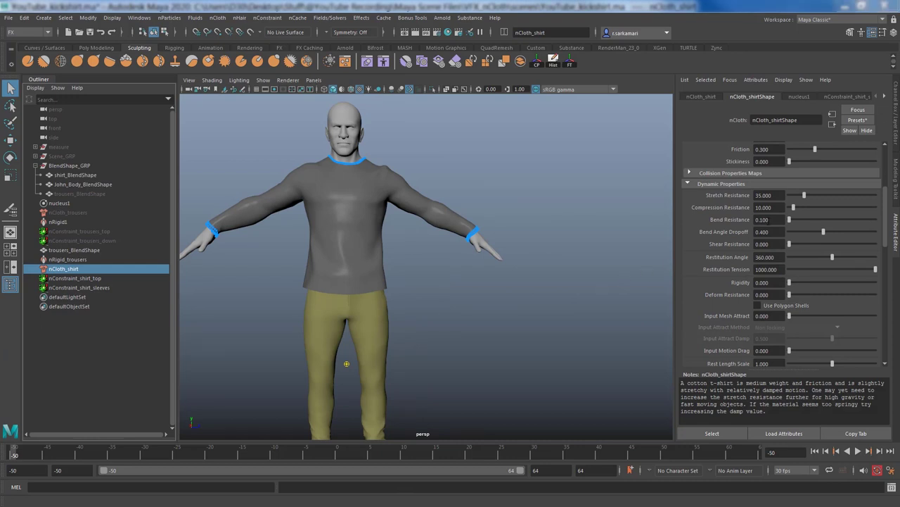
drag(778, 194, 694, 201)
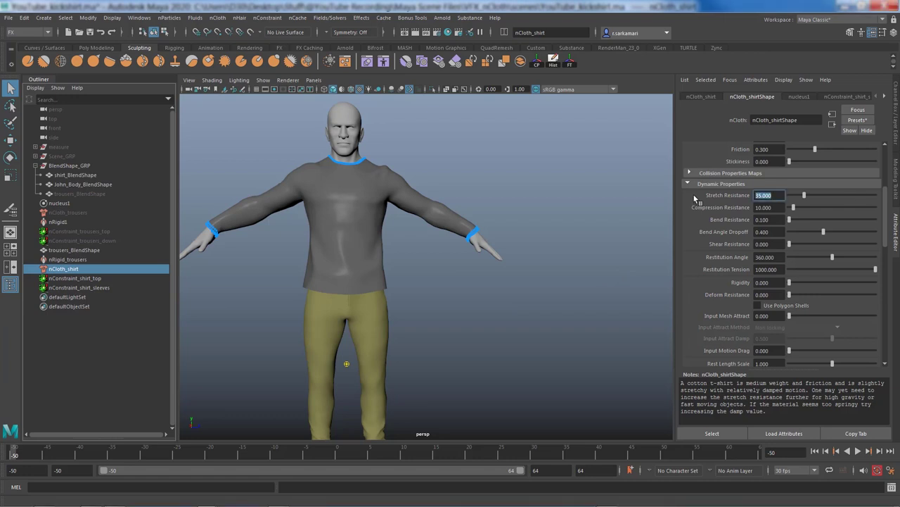
text(40)
key(Return)
- Set the shirt cloth's Compression Resistance to 15 and its Bend Resistance to 0.05
drag(777, 208, 723, 208)
text(15)
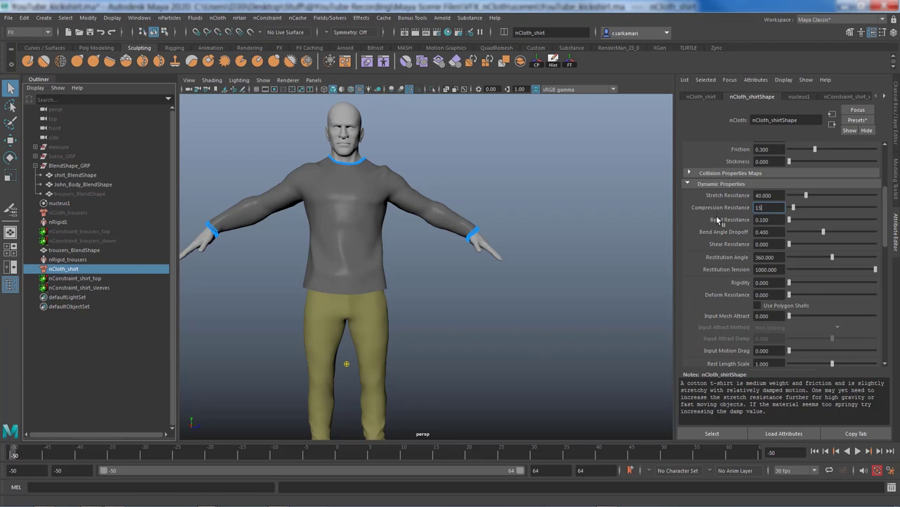
key(Return)
drag(767, 220, 839, 222)
text(0.05)
key(Return)
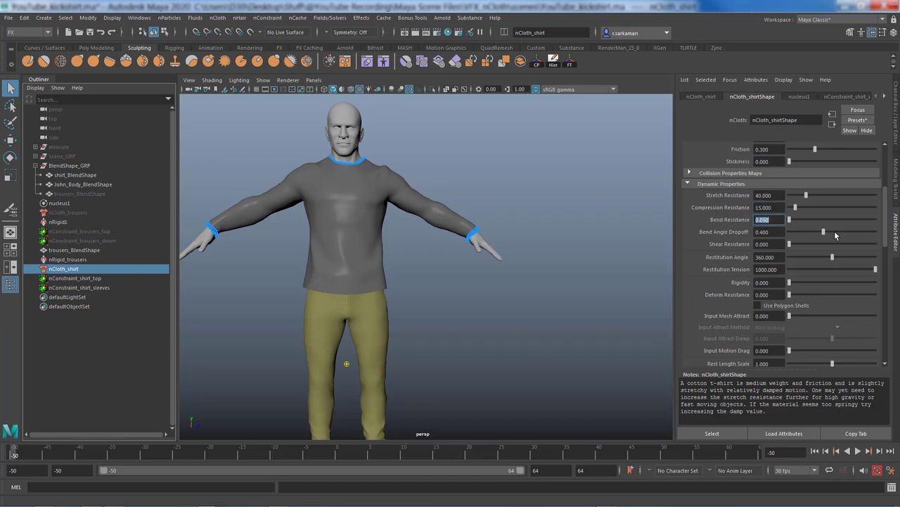
- Select the shirt mesh and start painting its Input Attract nCloth vertex map
drag(886, 239, 886, 205)
alt+right_drag(392, 233, 461, 275)
alt+right_drag(428, 237, 472, 277)
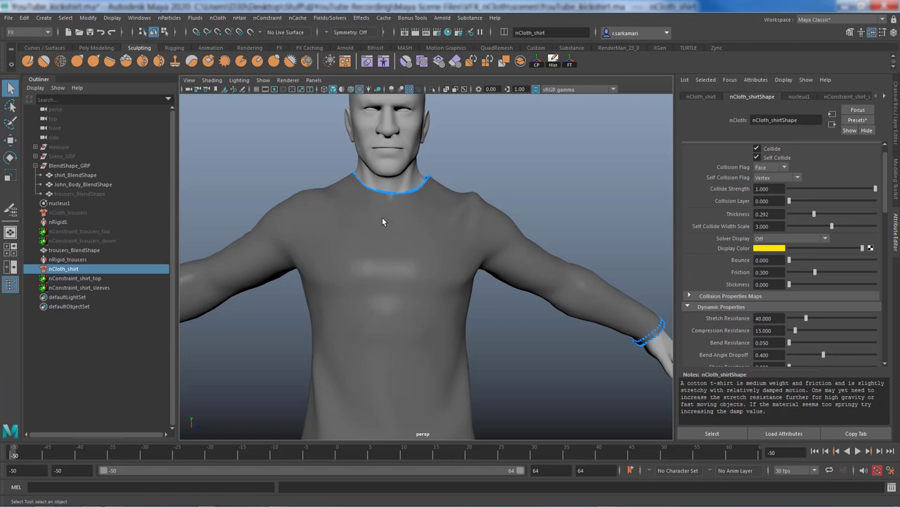
click(359, 222)
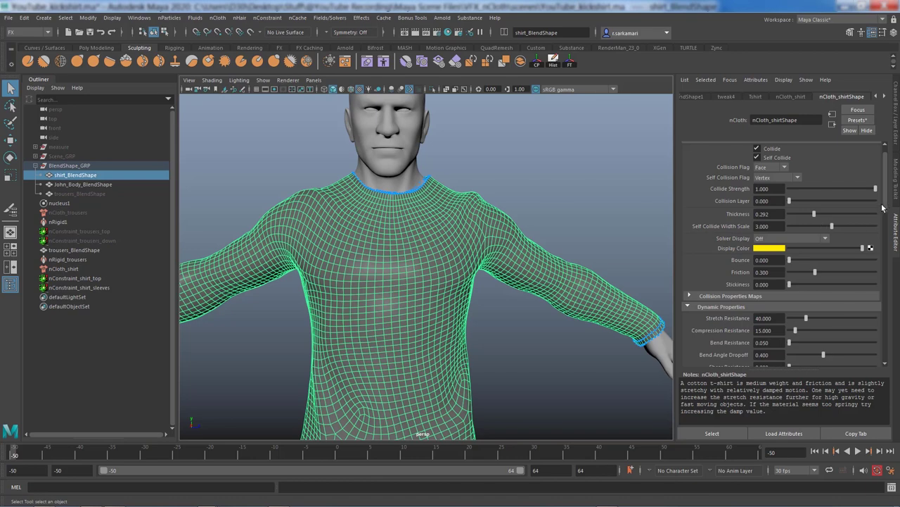
drag(883, 207, 875, 273)
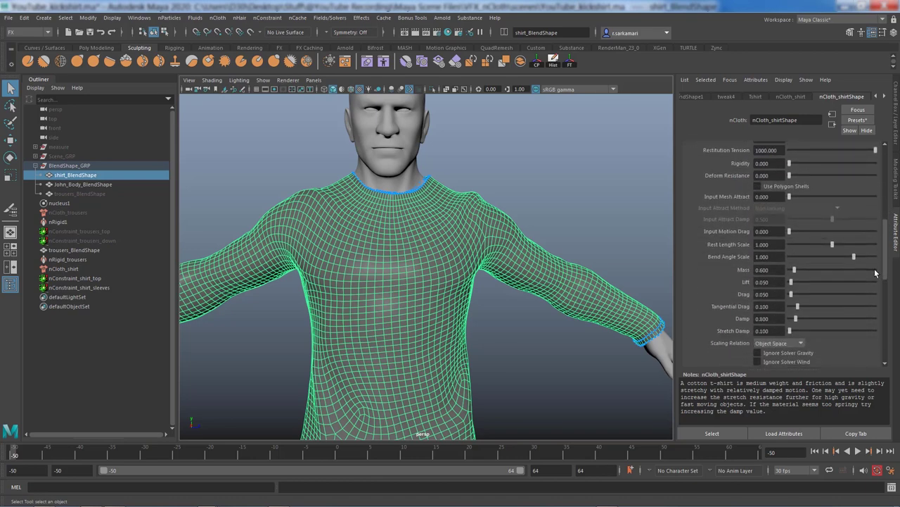
scroll(830, 275, down, 2)
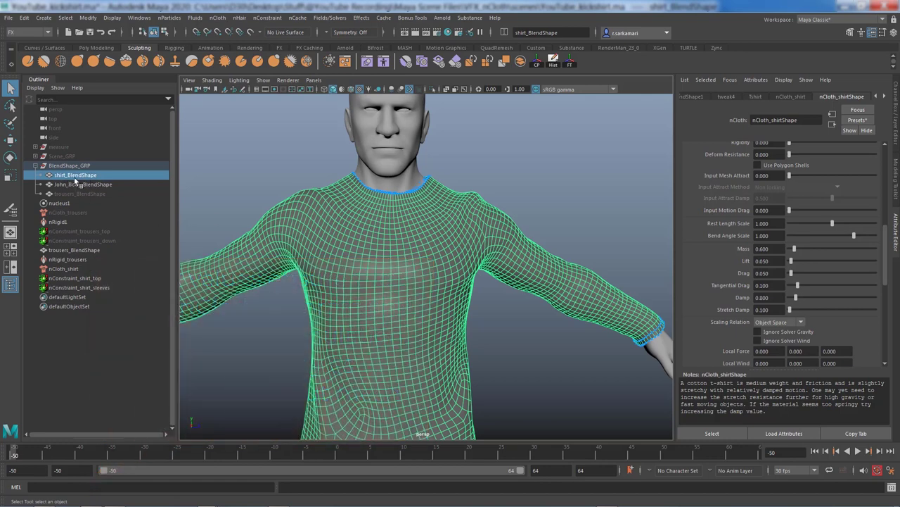
right_click(390, 210)
mouse_move(394, 367)
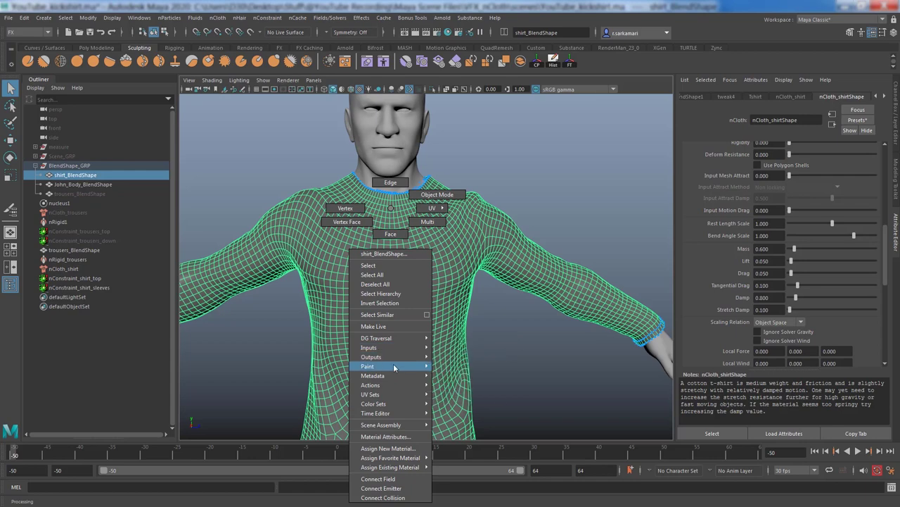
mouse_move(477, 396)
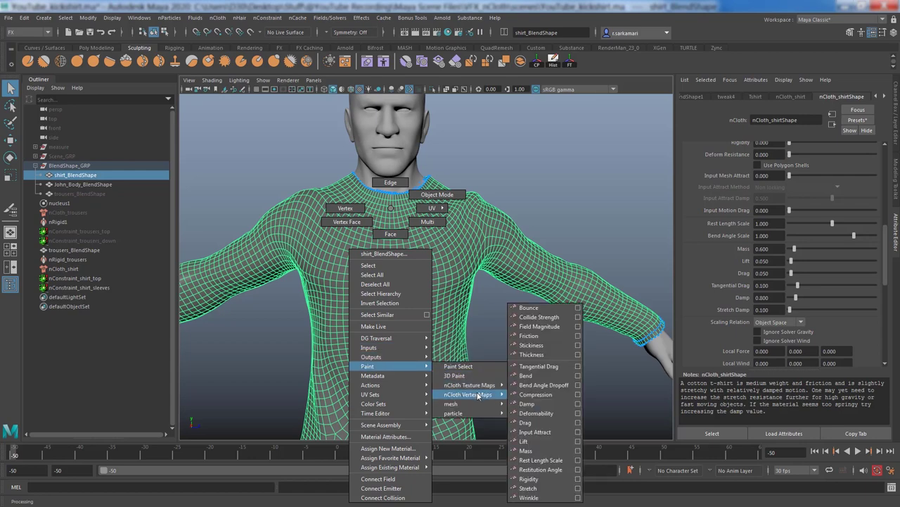
click(535, 431)
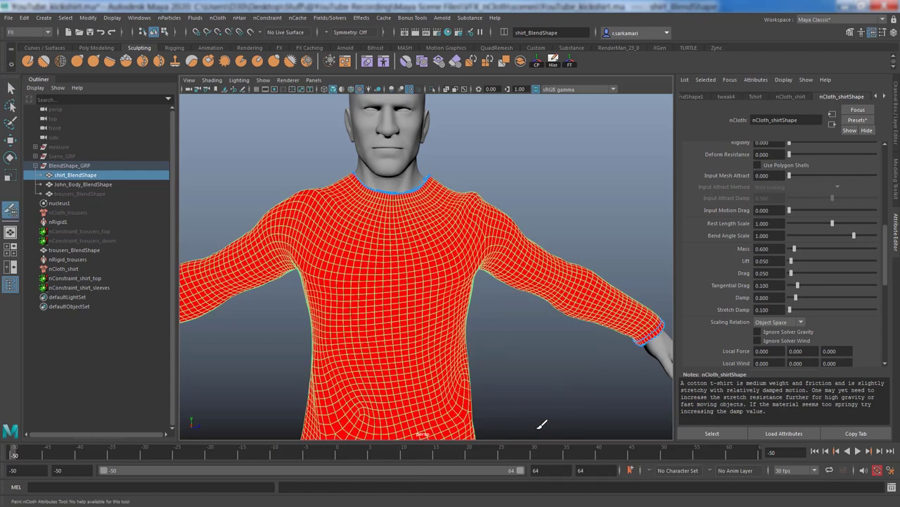
- Paint Input Attract on the shirt around the neckline in Replace mode with value 0.7, and smooth the map by flooding it
double_click(12, 211)
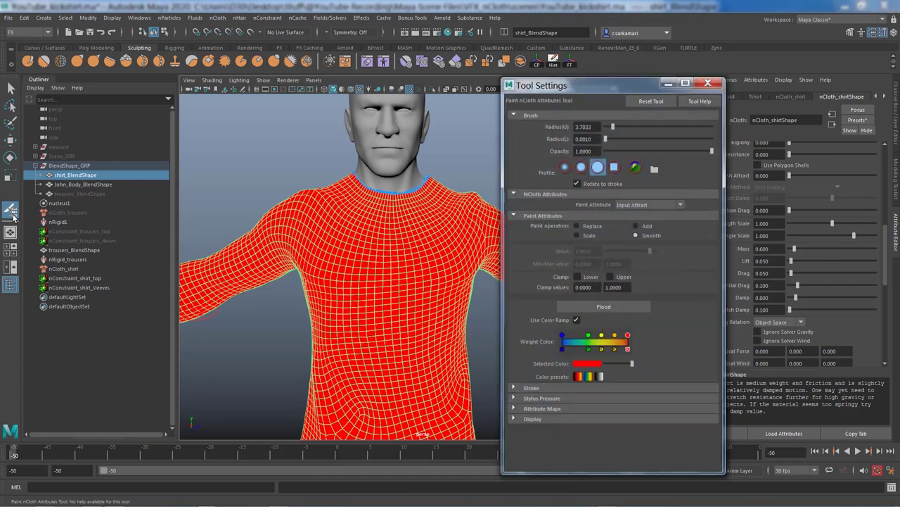
click(590, 226)
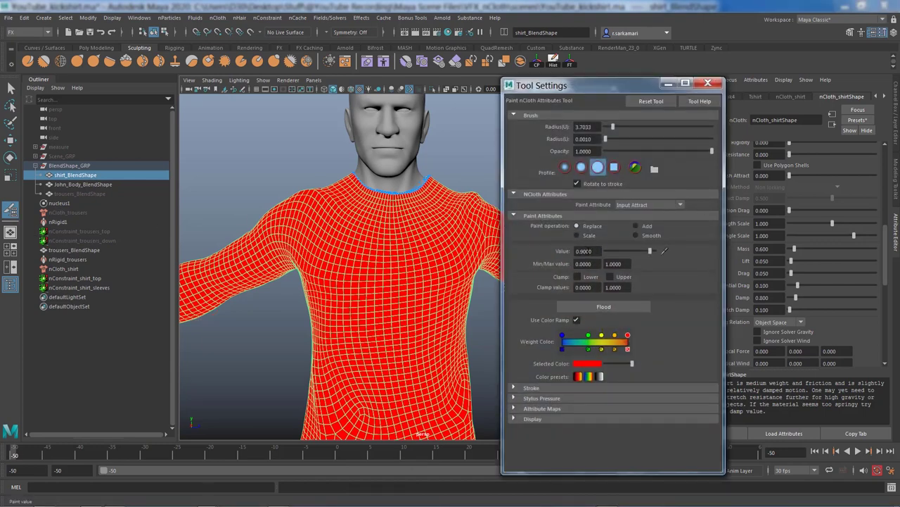
double_click(586, 251)
text(0.7)
key(Return)
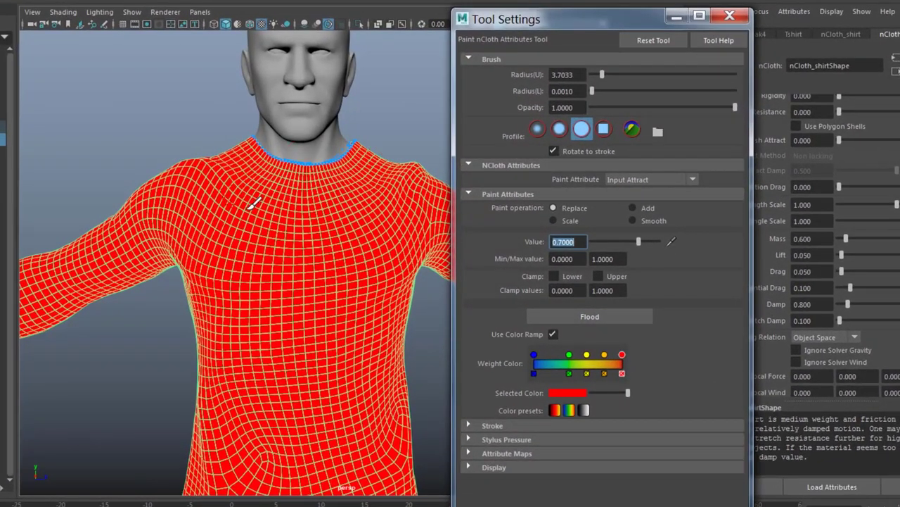
mouse_move(278, 206)
alt+mouse_down()
mouse_move(241, 268)
mouse_move(316, 267)
mouse_move(328, 255)
mouse_move(305, 243)
mouse_move(281, 259)
mouse_move(195, 256)
mouse_move(131, 208)
alt+mouse_up()
alt+middle_drag(115, 201, 115, 227)
mouse_move(115, 227)
alt+mouse_down()
mouse_move(227, 235)
mouse_move(209, 228)
mouse_move(175, 240)
mouse_move(143, 208)
alt+mouse_up()
mouse_move(407, 278)
mouse_down()
mouse_move(307, 286)
mouse_move(260, 281)
mouse_up()
scroll(159, 195, down, 3)
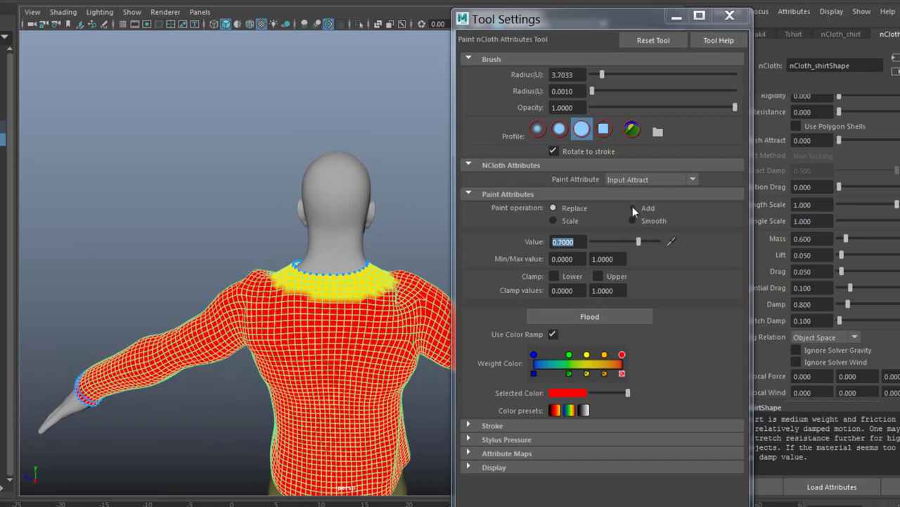
click(633, 220)
click(606, 316)
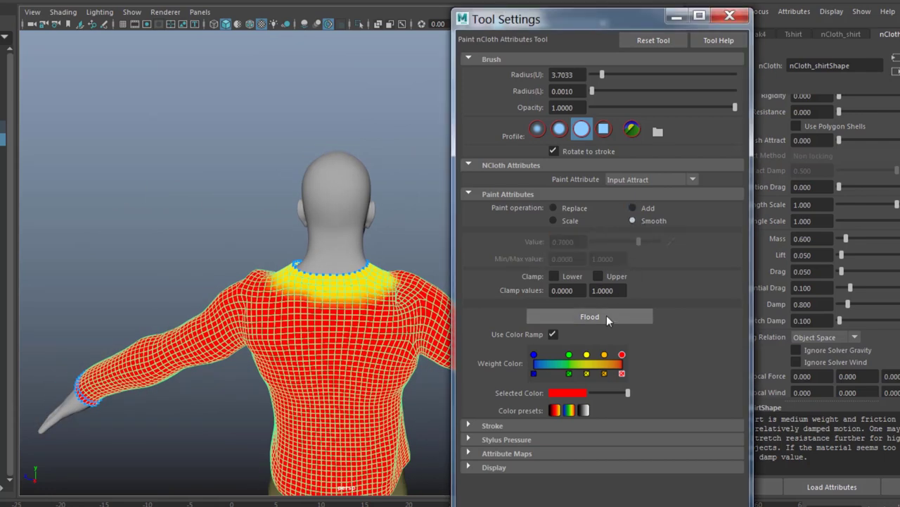
- Reduce the brush radius to about 0.92 and paint Input Attract 0.7 around a sleeve cuff in Replace mode
mouse_move(150, 237)
alt+mouse_down()
mouse_move(285, 257)
mouse_move(247, 199)
mouse_move(286, 281)
alt+mouse_up()
mouse_move(285, 282)
alt+right_down()
mouse_move(396, 396)
mouse_move(361, 394)
mouse_move(344, 372)
alt+right_up()
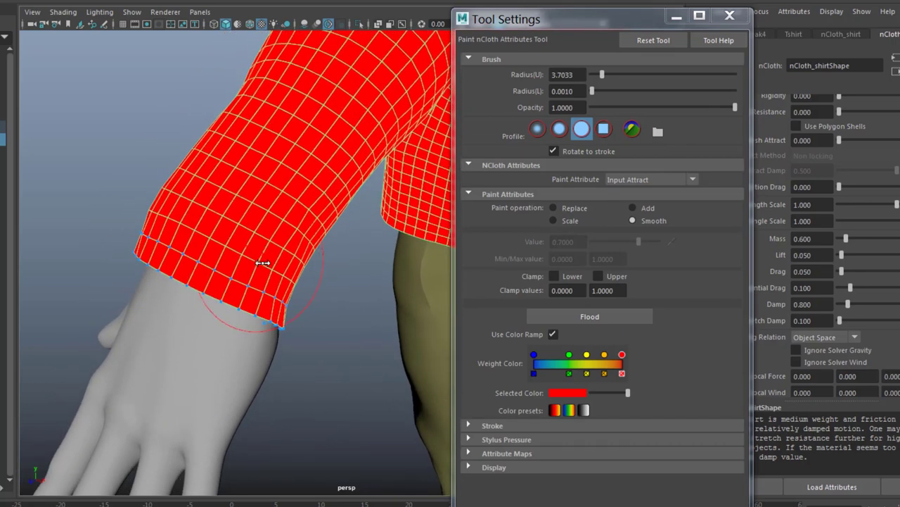
mouse_move(262, 262)
mouse_down()
mouse_move(173, 275)
mouse_move(118, 243)
mouse_move(139, 241)
mouse_move(96, 261)
mouse_move(240, 420)
mouse_move(269, 268)
mouse_move(250, 307)
mouse_move(274, 257)
mouse_up()
mouse_move(293, 151)
alt+mouse_down()
mouse_move(273, 271)
mouse_move(176, 274)
alt+mouse_up()
- Set the paint value to 1 and paint over the stray strokes above the cuff
click(563, 241)
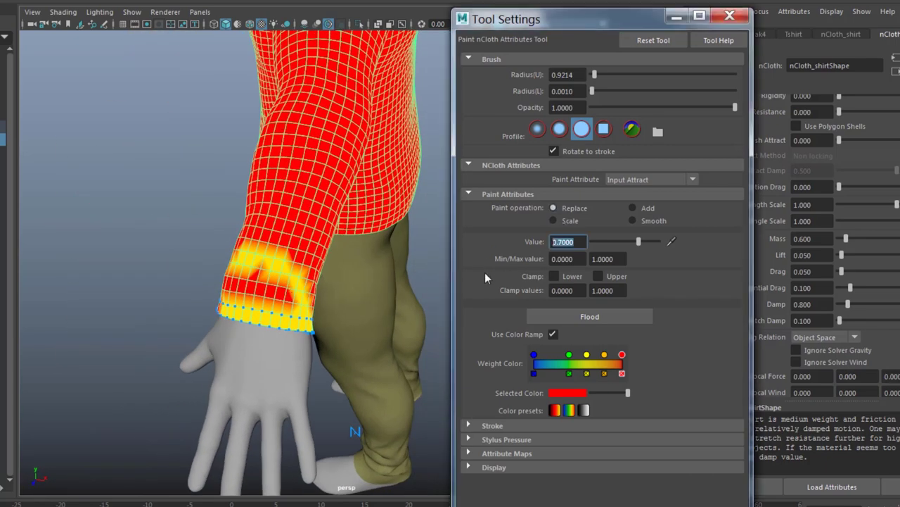
text(1)
key(Return)
mouse_move(232, 255)
mouse_down()
mouse_move(302, 261)
mouse_move(239, 260)
mouse_move(309, 299)
mouse_up()
alt+drag(135, 261, 329, 238)
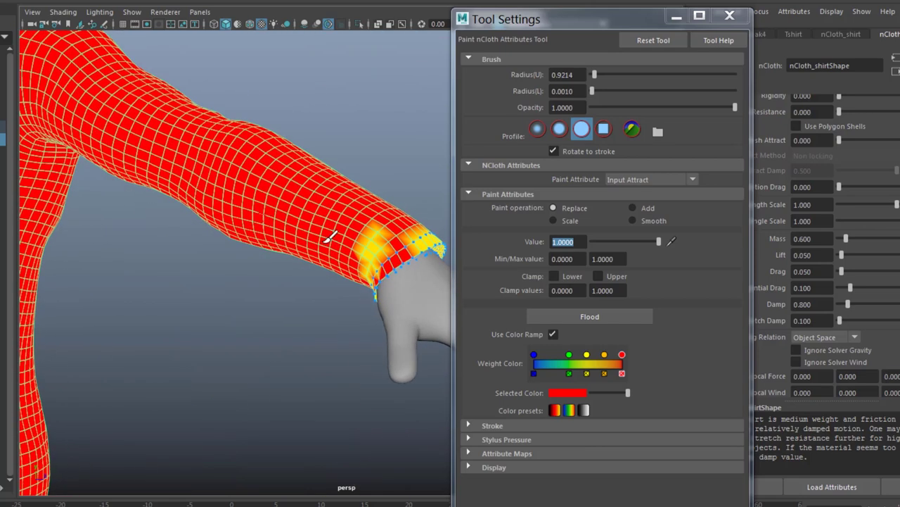
- Set the paint value back to 0.7 and continue painting Input Attract along the sleeve cuff edges
text(0.7)
key(Return)
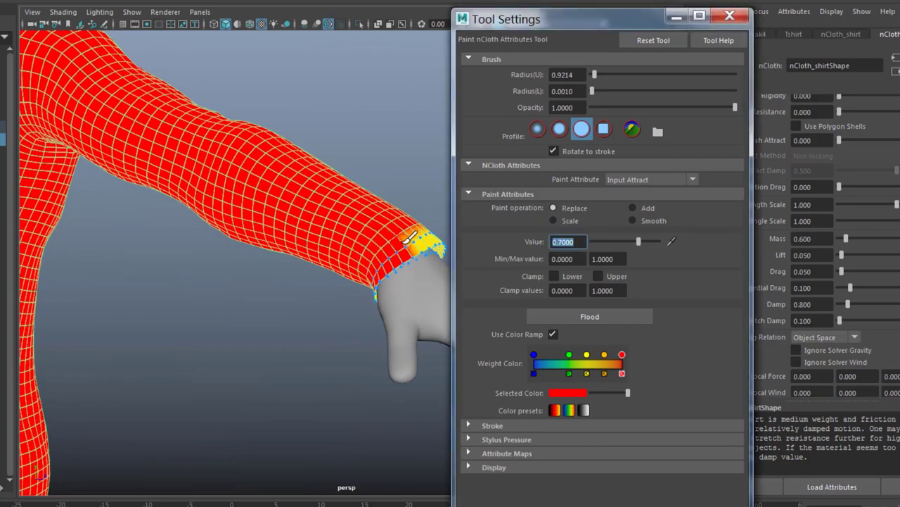
mouse_move(410, 238)
mouse_down()
mouse_move(380, 285)
mouse_move(356, 287)
mouse_move(185, 249)
mouse_move(253, 296)
mouse_move(209, 209)
mouse_move(281, 306)
mouse_move(204, 309)
mouse_move(193, 235)
mouse_move(292, 290)
mouse_move(190, 313)
mouse_move(171, 211)
mouse_move(263, 306)
mouse_move(300, 201)
mouse_move(211, 243)
mouse_up()
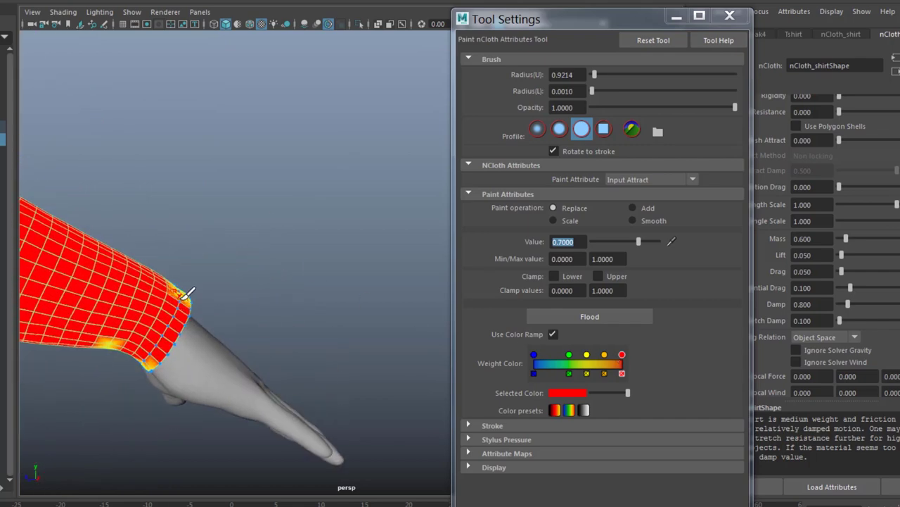
mouse_move(181, 298)
mouse_down()
mouse_move(144, 362)
mouse_move(96, 362)
mouse_move(211, 302)
mouse_up()
- Clean up the spill above the cuff with paint value 1, and flood the Input Attract map with Smooth
text(1)
key(Return)
click(633, 220)
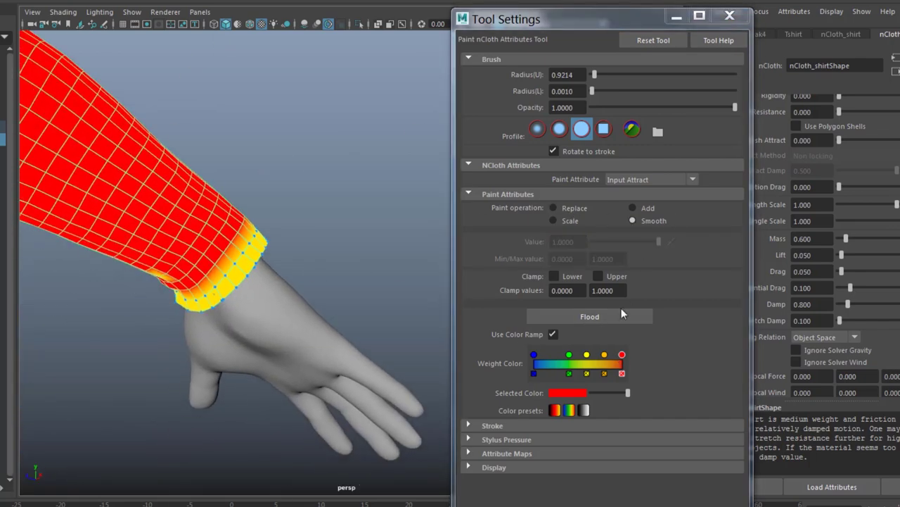
click(611, 316)
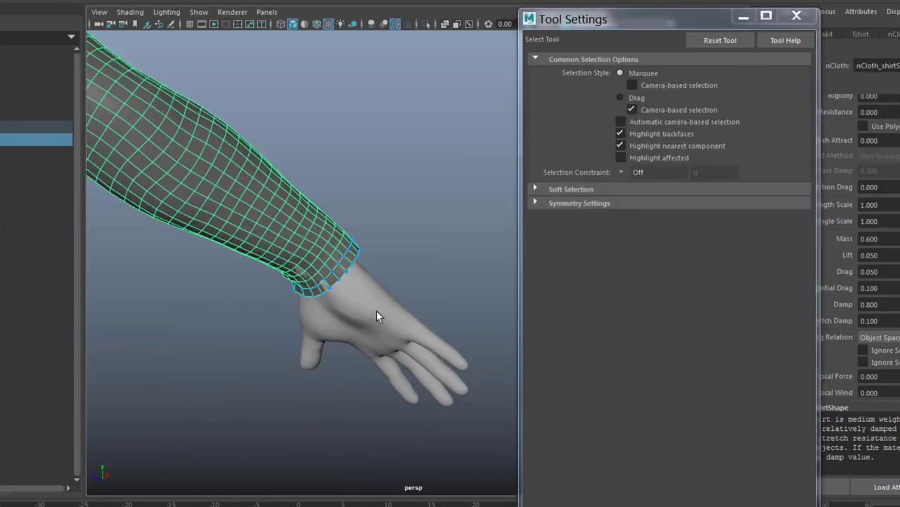
- Select nCloth_shirt and set its Mass to 0.2 and Damp to 0.3
alt+right_drag(377, 310, 291, 372)
alt+drag(291, 372, 221, 296)
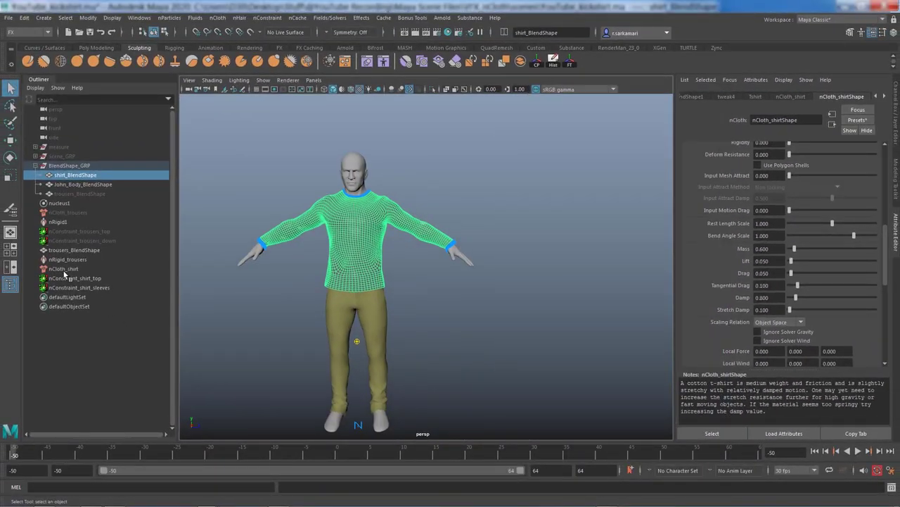
click(62, 269)
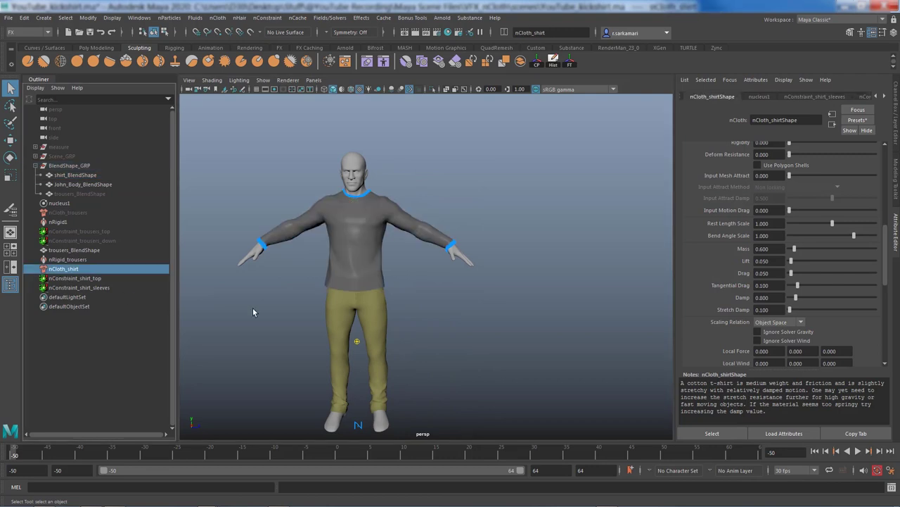
double_click(774, 249)
text(0.2)
key(Return)
double_click(767, 297)
text(0.3)
key(Return)
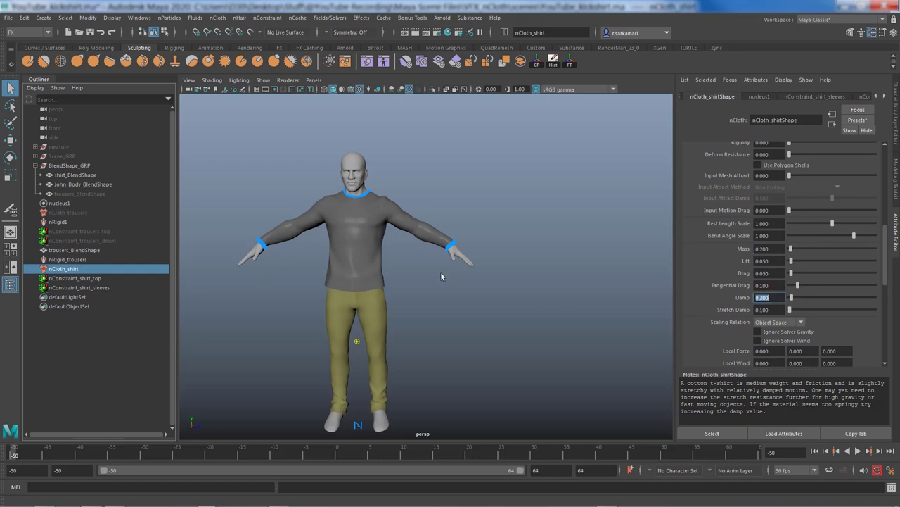
- Select the shirt mesh and frame the whole character
click(374, 242)
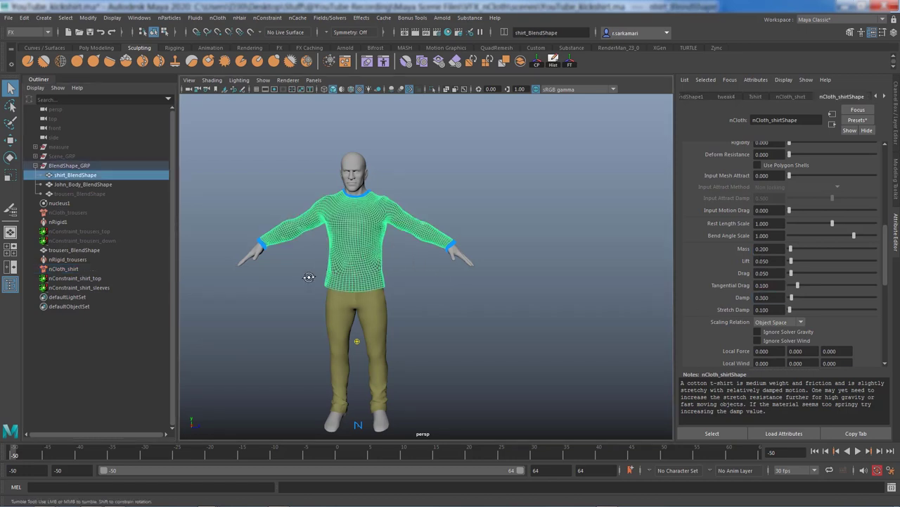
scroll(303, 276, up, 3)
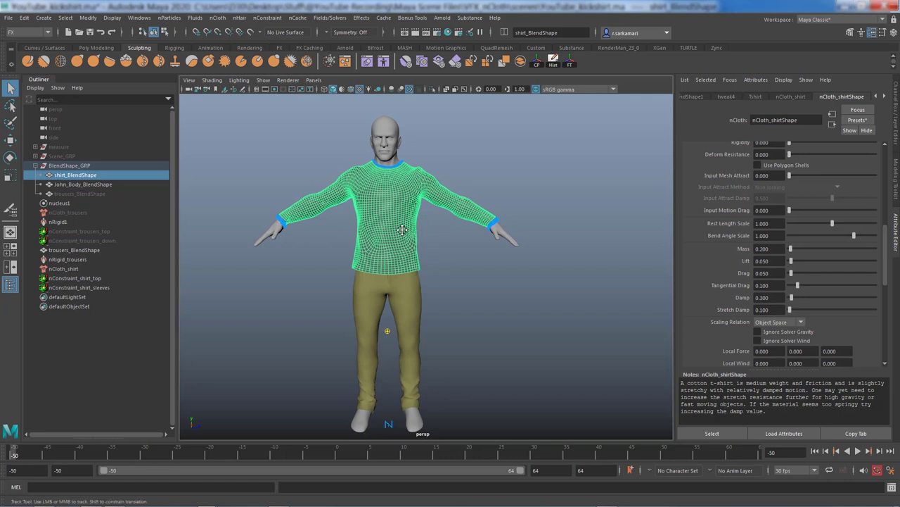
alt+drag(402, 228, 378, 217)
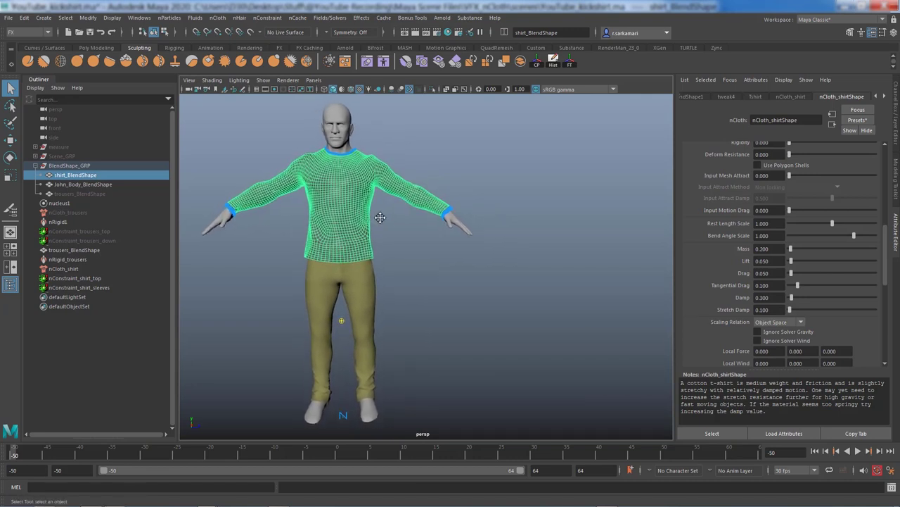
- Create an nCache for the shirt's nCloth with mcx format, one file per frame, over the Time Slider range
alt+middle_drag(387, 218, 389, 222)
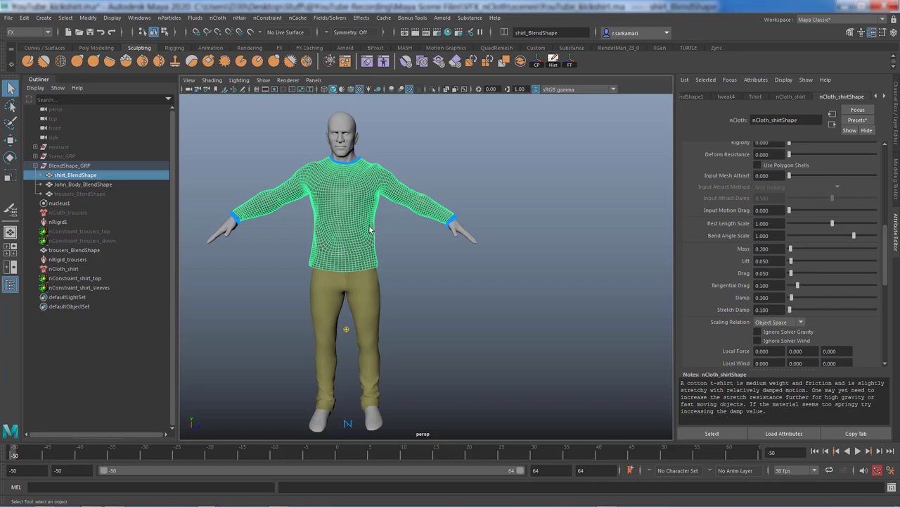
click(298, 18)
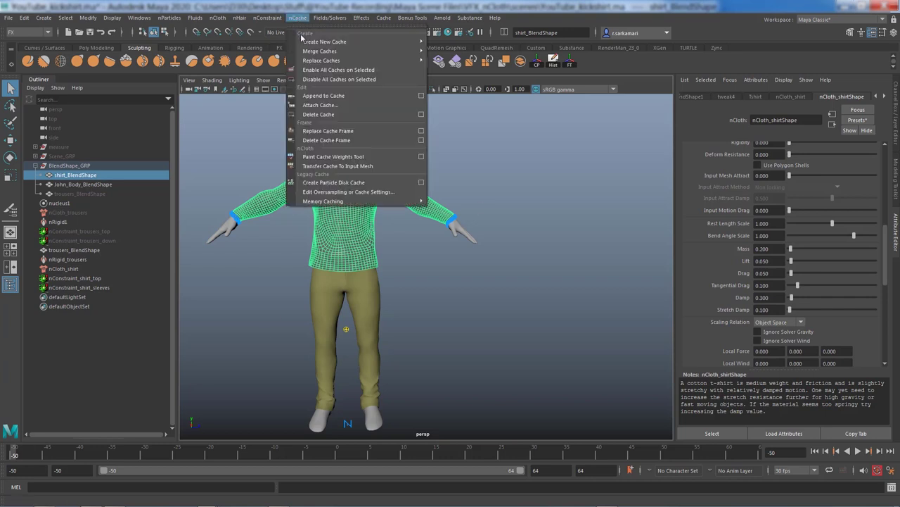
mouse_move(394, 41)
click(487, 42)
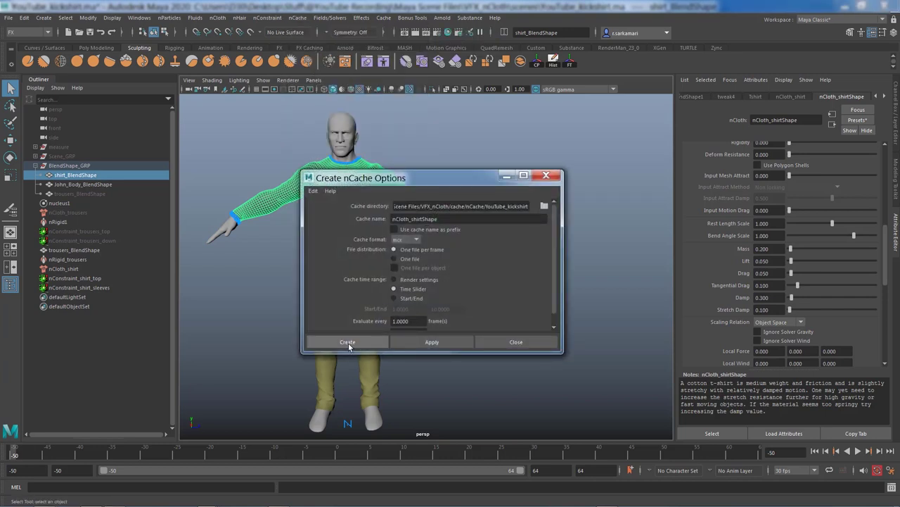
click(351, 346)
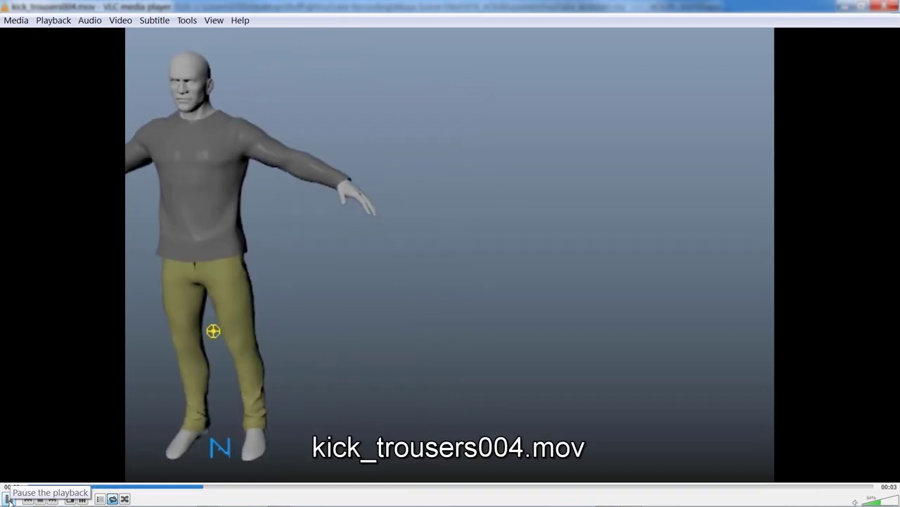
- Stop and close the kick_trousers004.mov playblast, and play the cached simulation from behind, stopping at the kick on frame 33
click(9, 499)
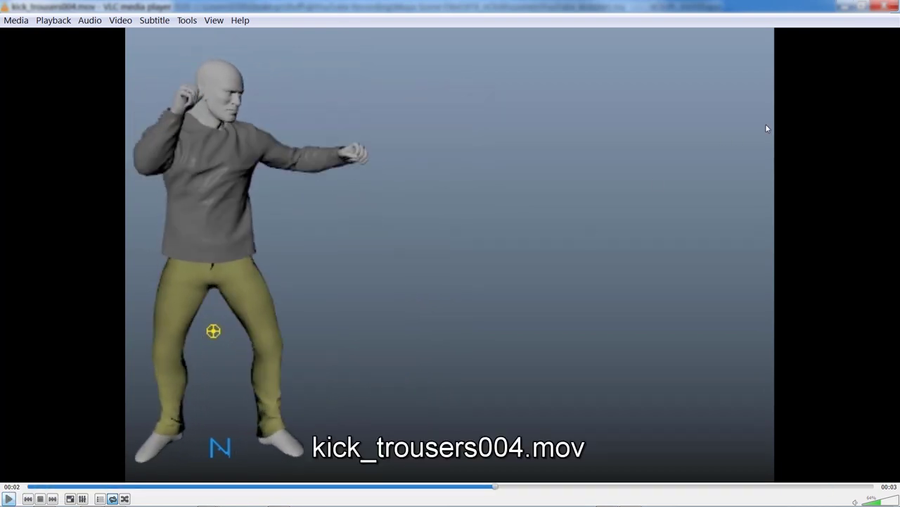
click(889, 7)
scroll(472, 261, up, 5)
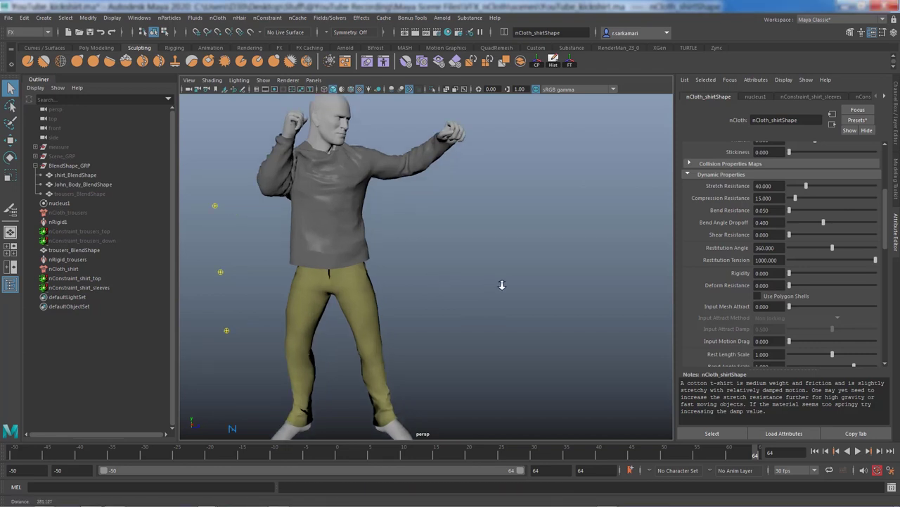
alt+drag(474, 266, 336, 344)
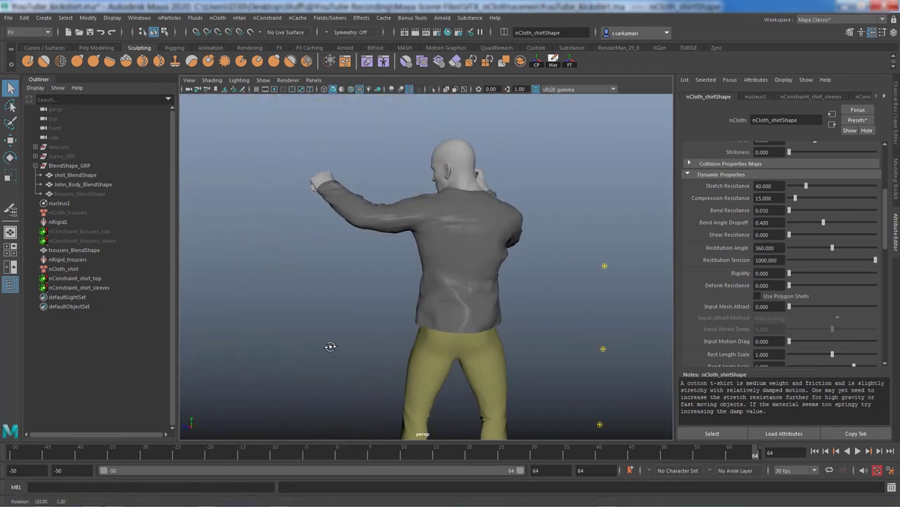
alt+right_drag(336, 345, 405, 408)
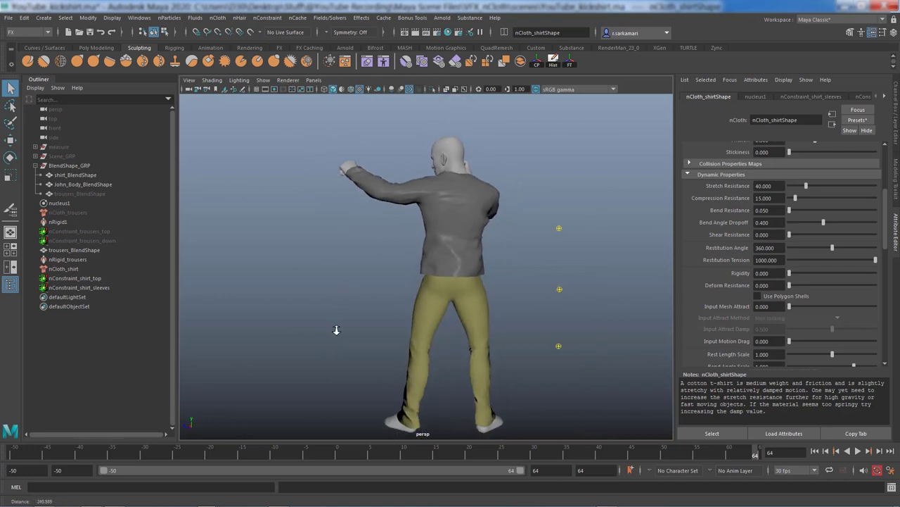
click(108, 456)
key(alt+v)
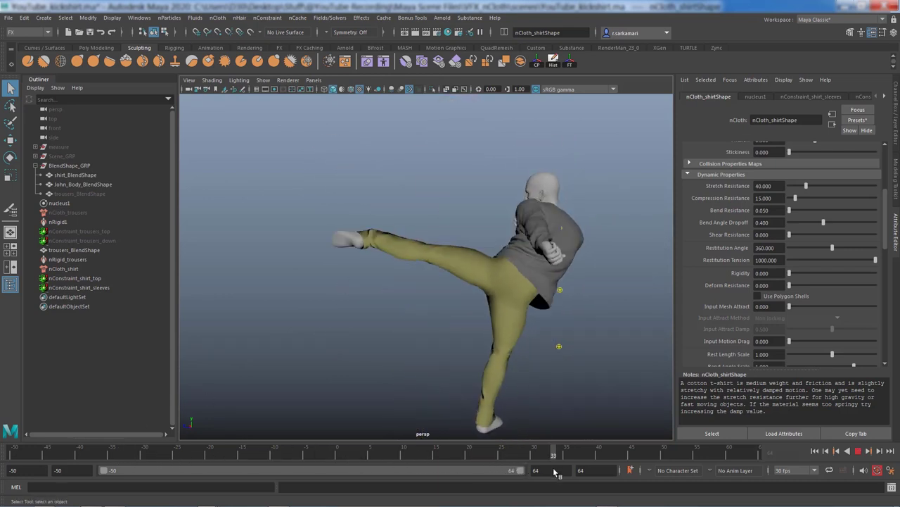
key(alt+v)
- Display the shirt mesh in smooth preview and examine its folds at the waist and sleeves at frame 33
alt+drag(295, 378, 379, 343)
alt+right_drag(378, 343, 332, 364)
click(344, 250)
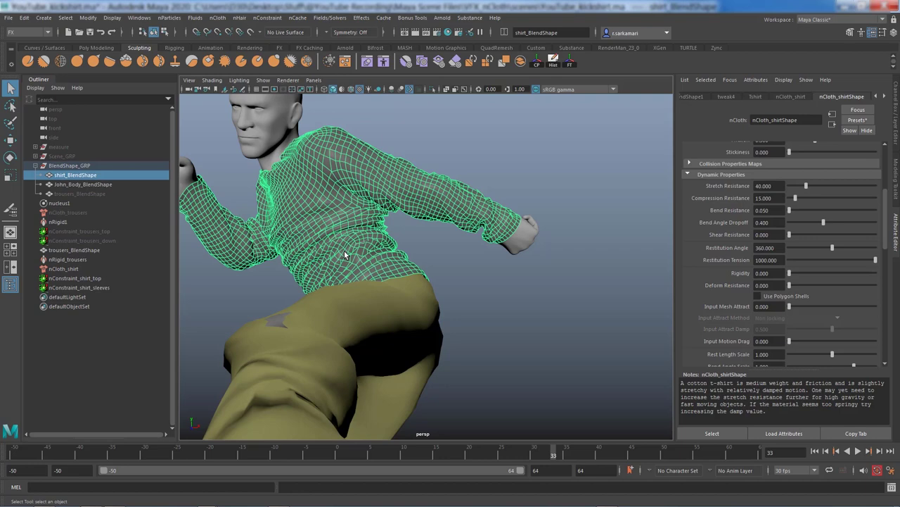
key(3)
click(238, 301)
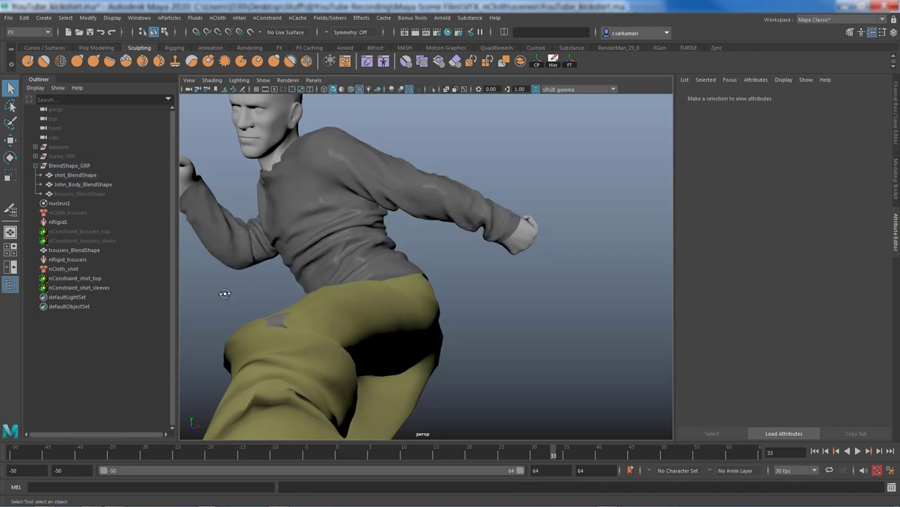
alt+middle_drag(237, 302, 320, 286)
alt+drag(320, 286, 355, 281)
alt+right_drag(355, 281, 389, 285)
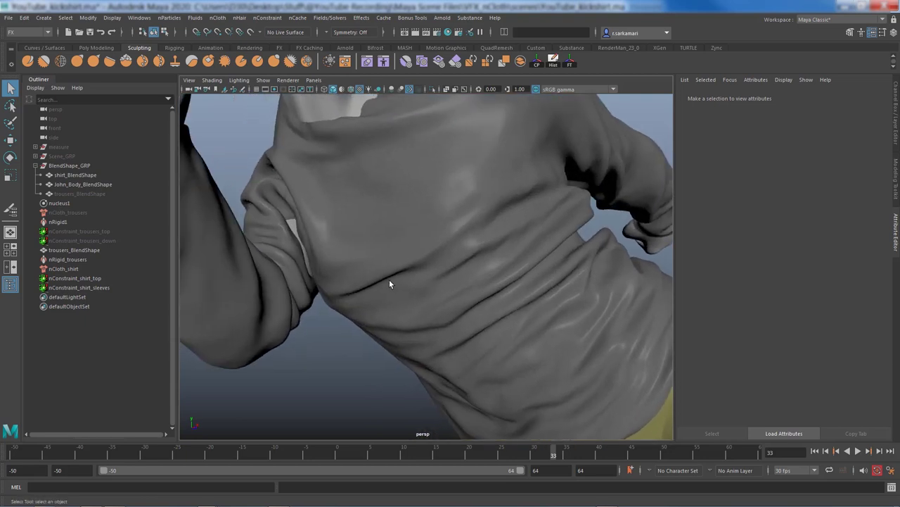
- Check the body near the underarm and the raised trouser leg for collider meshes poking through the clothes
click(291, 222)
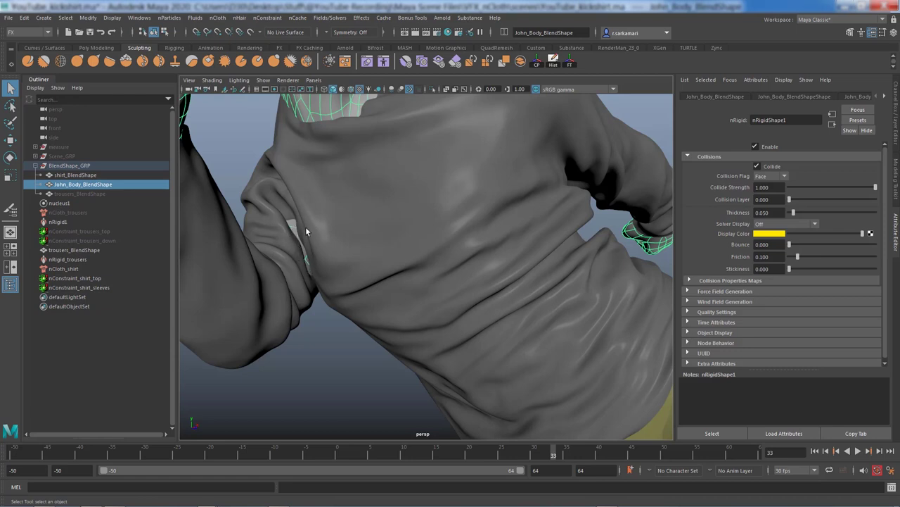
scroll(257, 328, down, 10)
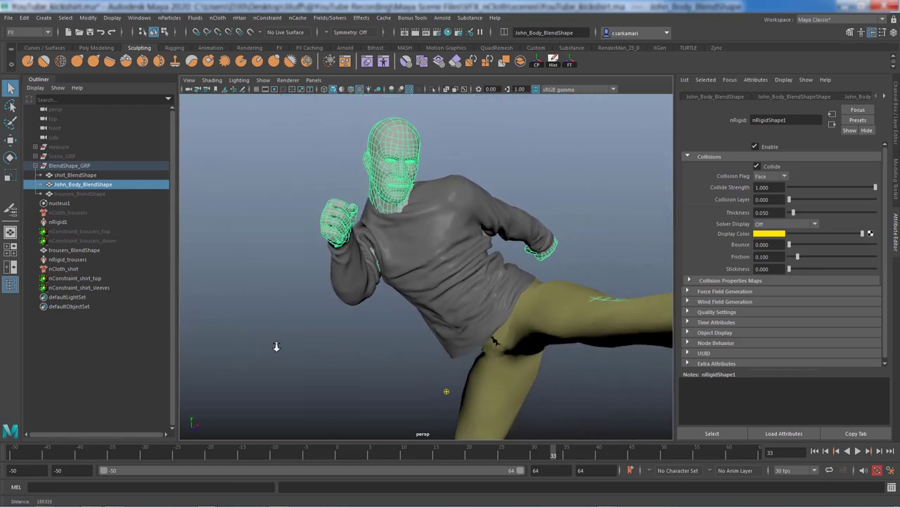
alt+drag(276, 346, 373, 346)
alt+right_drag(372, 345, 597, 298)
click(608, 290)
alt+drag(594, 301, 538, 302)
alt+right_drag(539, 302, 408, 295)
alt+drag(408, 295, 450, 331)
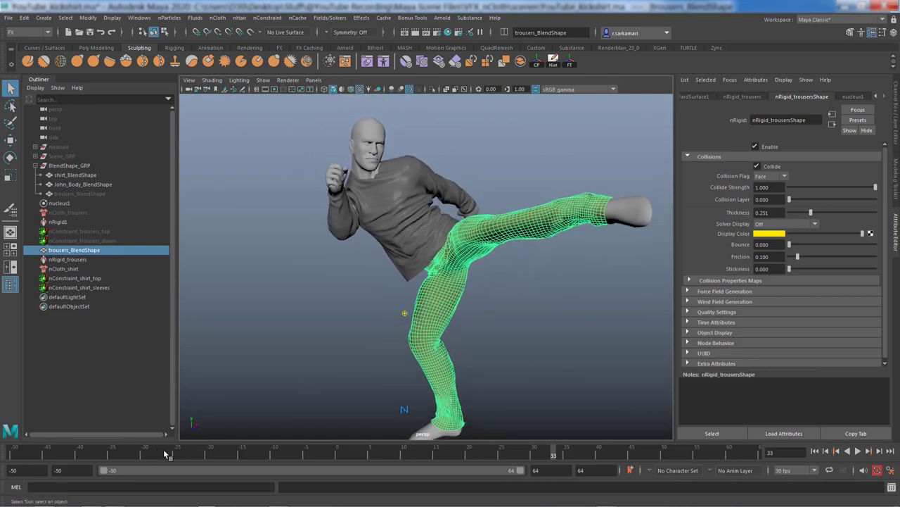
- Play the cached simulation to frame 61 and examine the shirt's folds around the shoulder and collar
click(139, 454)
key(alt+v)
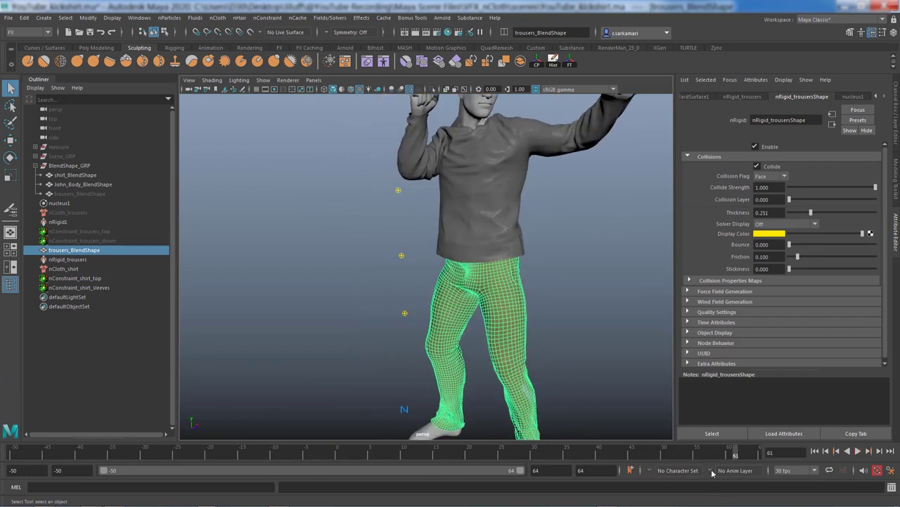
alt+drag(535, 338, 483, 352)
scroll(482, 353, up, 5)
scroll(379, 197, up, 3)
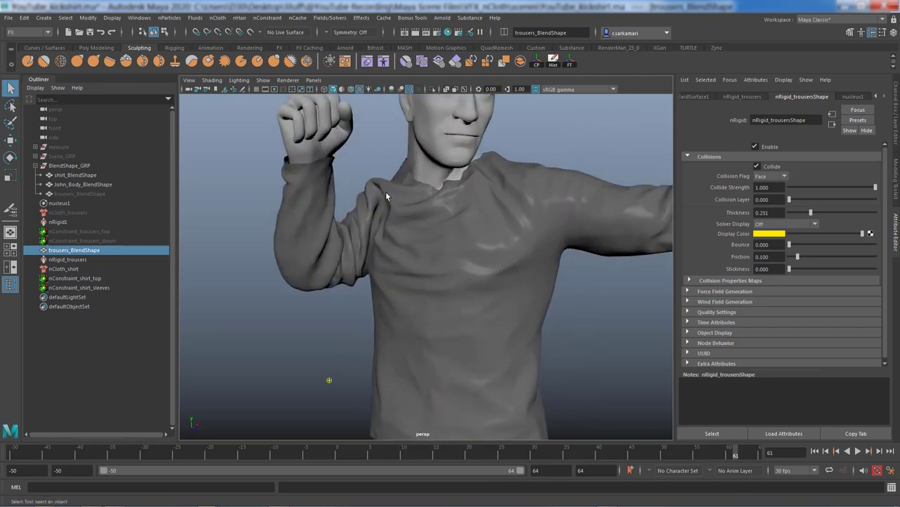
scroll(387, 217, down, 5)
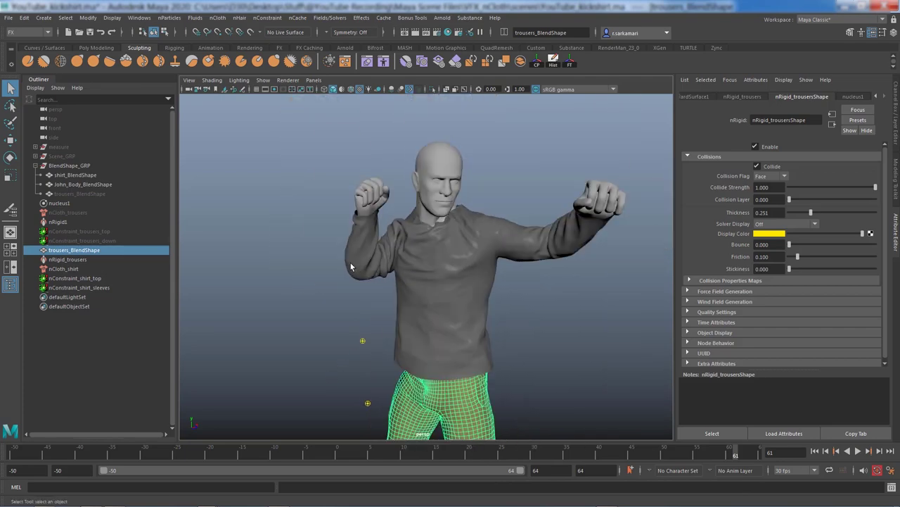
alt+drag(387, 217, 359, 269)
- Paint a Rest Length Scale value of 0.85 on the upper chest beside the character's right shoulder
click(63, 268)
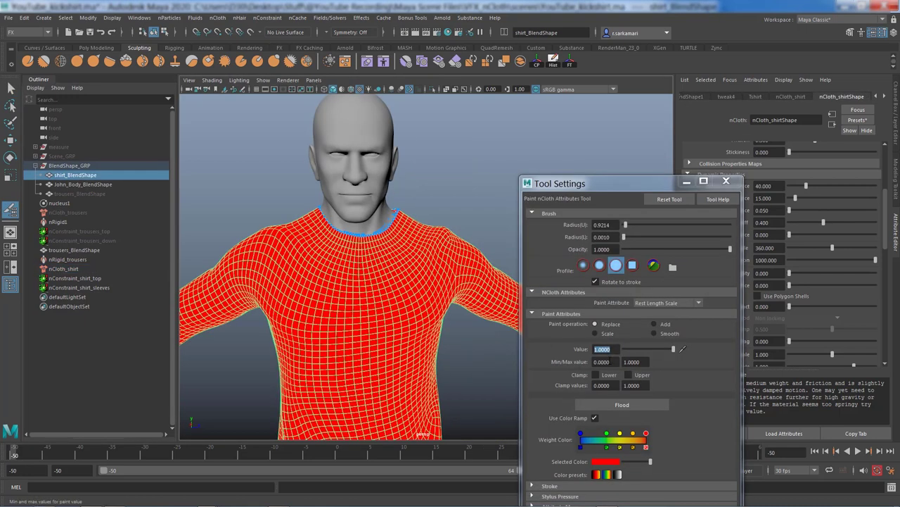
text(0.85)
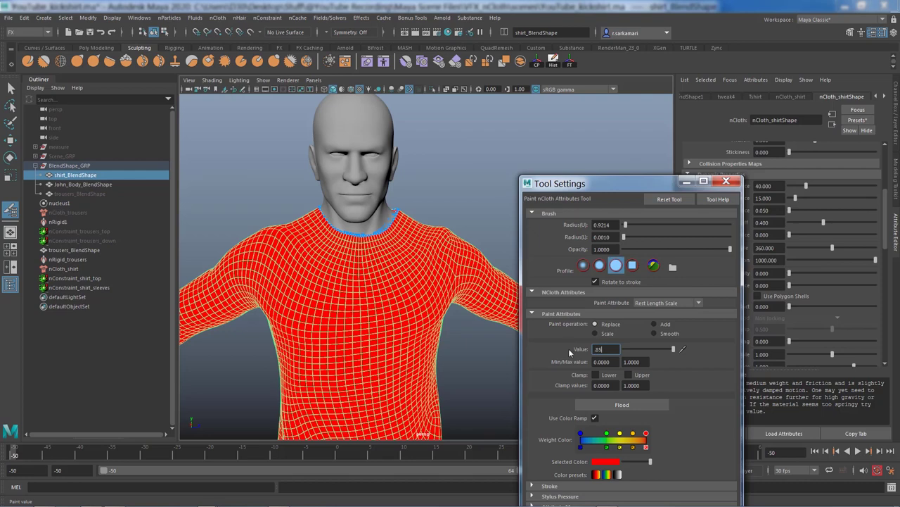
key(Return)
mouse_move(288, 250)
mouse_down()
mouse_move(309, 257)
mouse_move(282, 236)
mouse_move(300, 257)
mouse_move(309, 250)
mouse_move(273, 237)
mouse_move(301, 263)
mouse_move(300, 232)
mouse_move(281, 262)
mouse_move(308, 234)
mouse_move(281, 272)
mouse_move(286, 237)
mouse_move(320, 259)
mouse_move(276, 266)
mouse_move(273, 231)
mouse_move(303, 233)
mouse_move(321, 275)
mouse_move(326, 245)
mouse_move(301, 228)
mouse_move(277, 238)
mouse_up()
drag(325, 273, 329, 278)
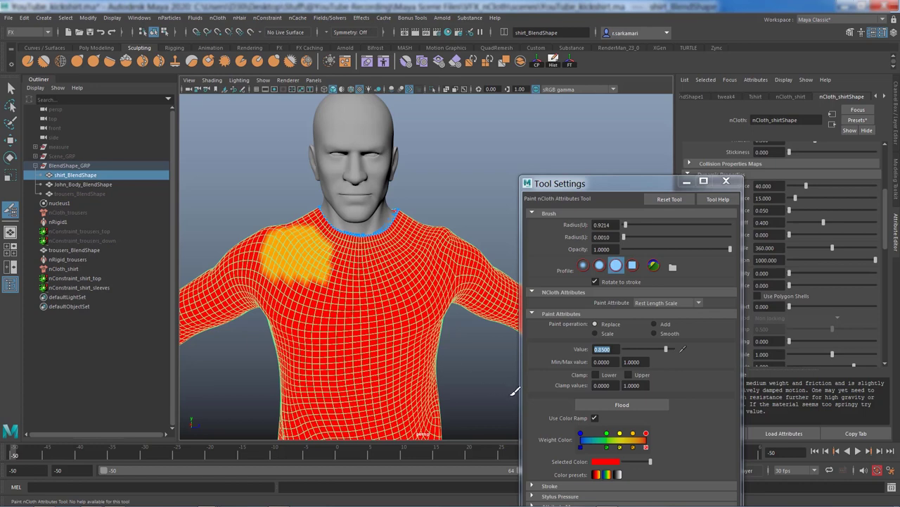
- Flood the Rest Length Scale map with Smooth, restore the Replace paint operation and close the tool settings
click(654, 333)
click(639, 406)
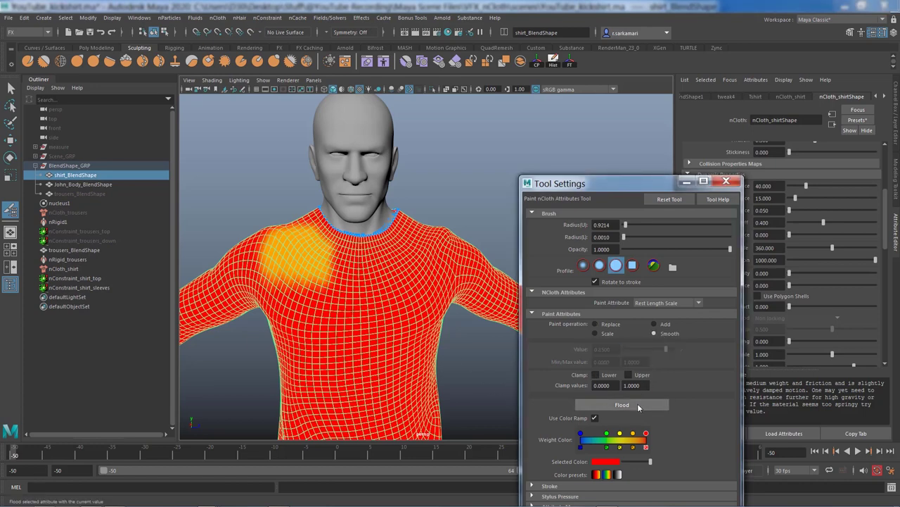
click(596, 324)
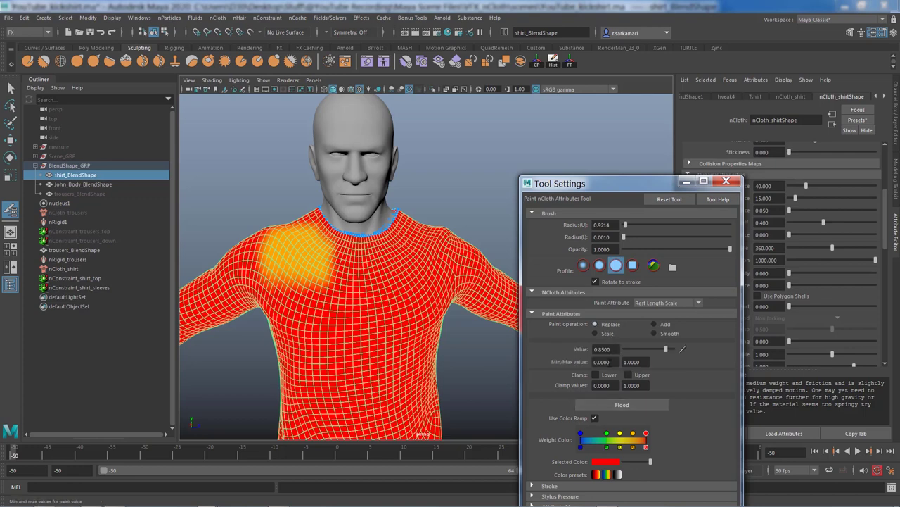
click(726, 181)
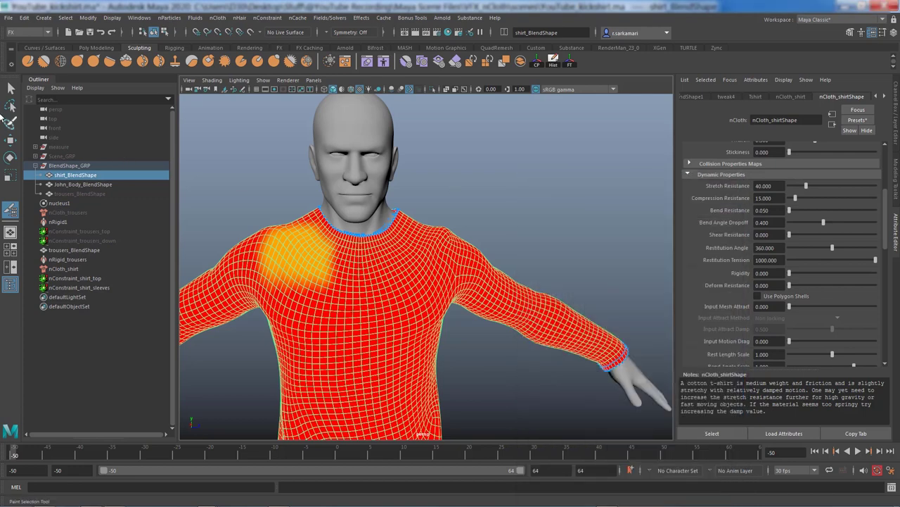
- Paint the shirt's Damp vertex map with value 0.85 around the collar and along the lower hem
click(11, 85)
right_click(357, 253)
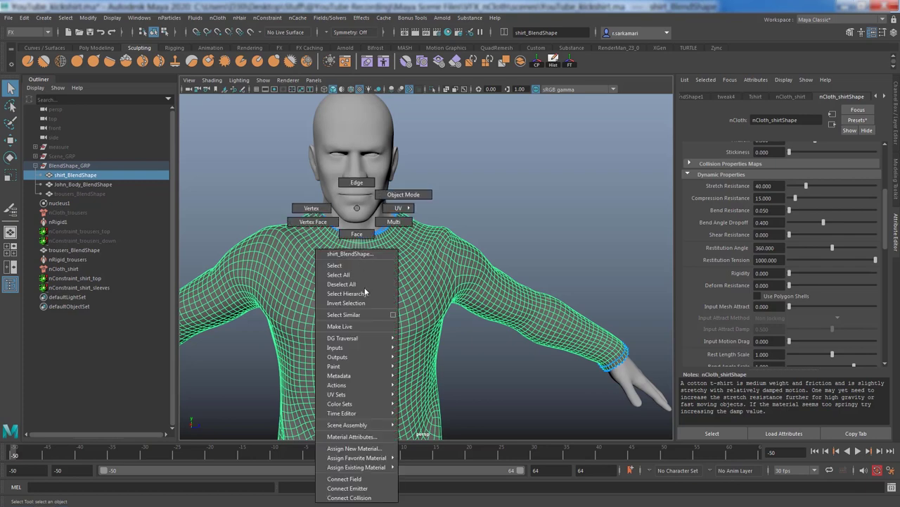
mouse_move(382, 375)
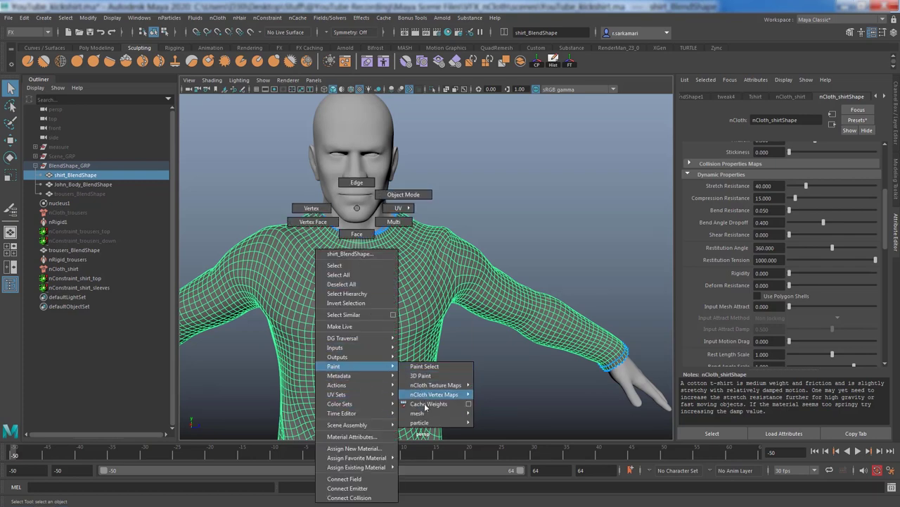
mouse_move(425, 415)
mouse_move(430, 396)
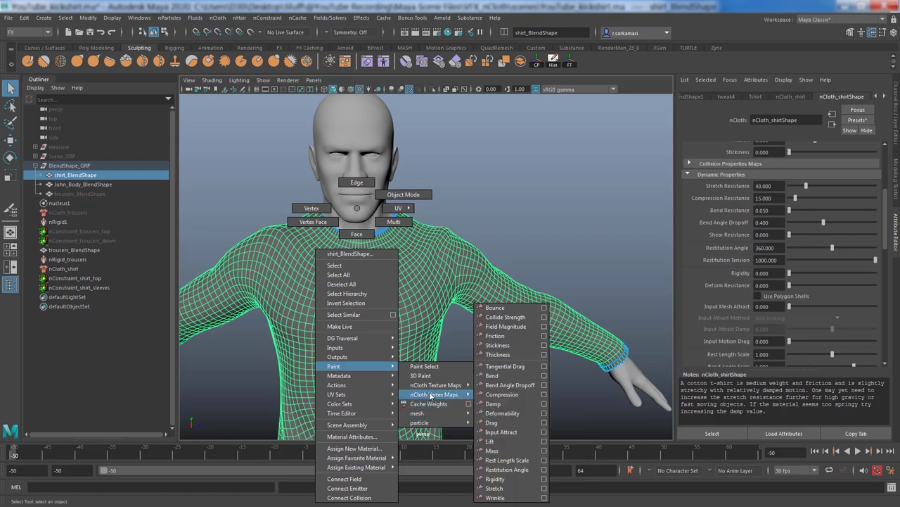
click(543, 404)
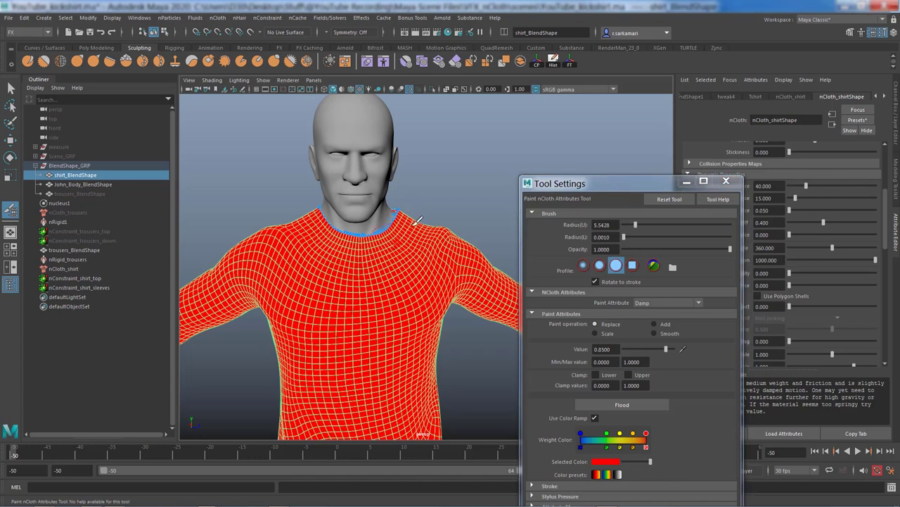
mouse_move(417, 221)
mouse_down()
mouse_move(379, 247)
mouse_move(326, 232)
mouse_move(318, 267)
mouse_up()
alt+right_drag(317, 268, 286, 277)
mouse_move(443, 329)
mouse_down()
mouse_move(397, 346)
mouse_move(331, 341)
mouse_up()
mouse_move(330, 341)
alt+mouse_down()
mouse_move(429, 323)
mouse_move(350, 319)
mouse_move(423, 323)
mouse_move(376, 322)
mouse_move(308, 218)
mouse_move(394, 225)
alt+mouse_up()
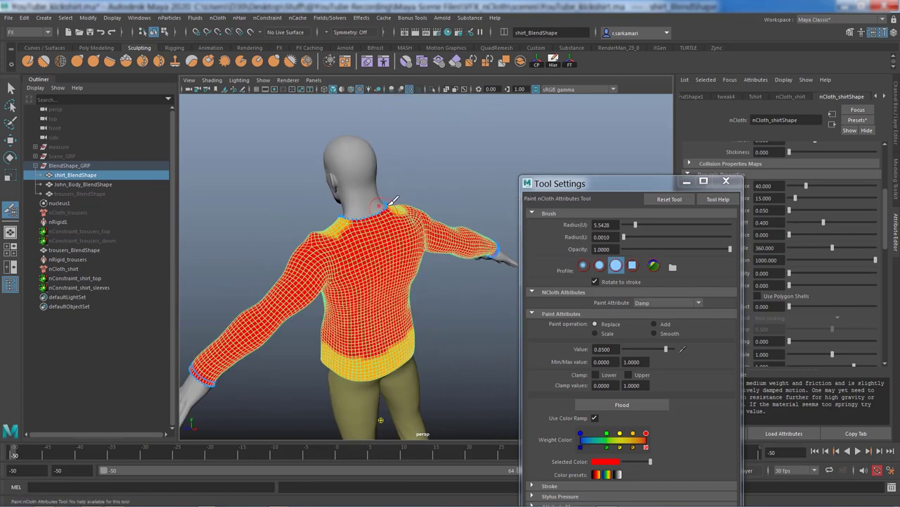
key(q)
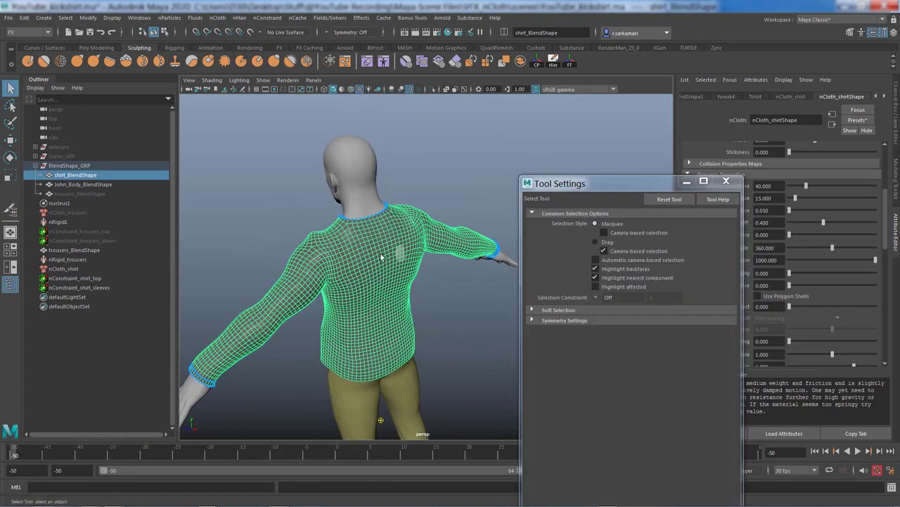
mouse_move(380, 258)
right_down()
mouse_move(391, 429)
mouse_move(401, 366)
mouse_move(459, 400)
mouse_move(521, 397)
right_up()
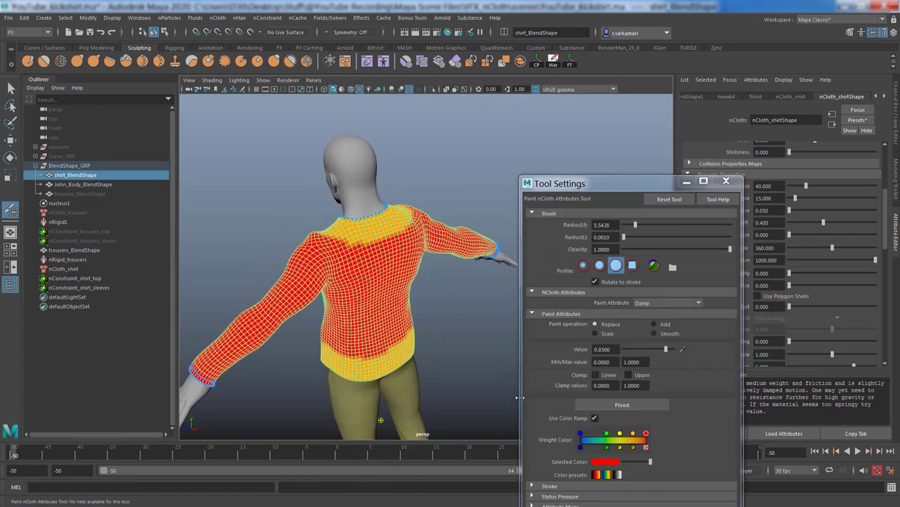
- Set the paint value to 1 and clean up the edge of the Damp band above the back hem
double_click(602, 349)
text(1)
key(Return)
alt+drag(458, 363, 382, 328)
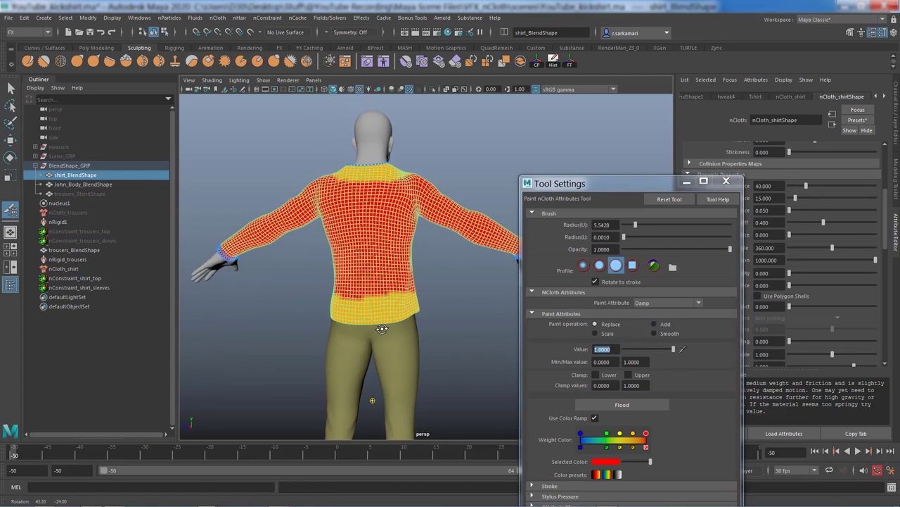
alt+drag(409, 297, 302, 369)
- Set the paint value back to 0.85 and paint Damp around both sleeve cuffs
double_click(602, 349)
text(0.85)
key(Return)
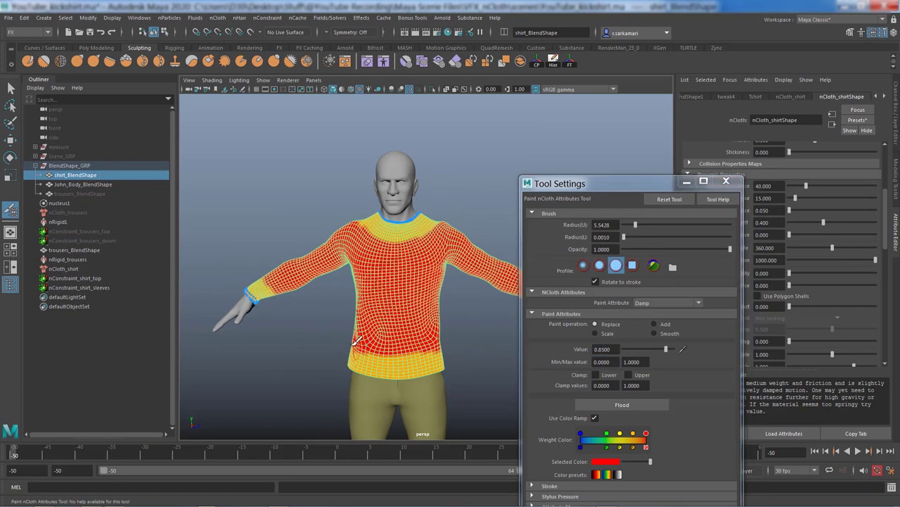
alt+drag(356, 340, 492, 272)
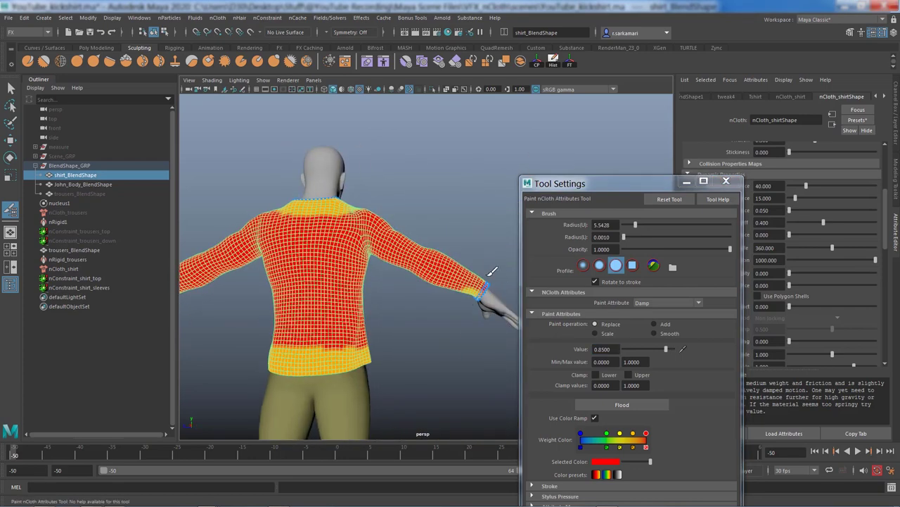
- Flood the shirt's Damp map with the Smooth operation, leave the paint tool and close its settings
click(654, 333)
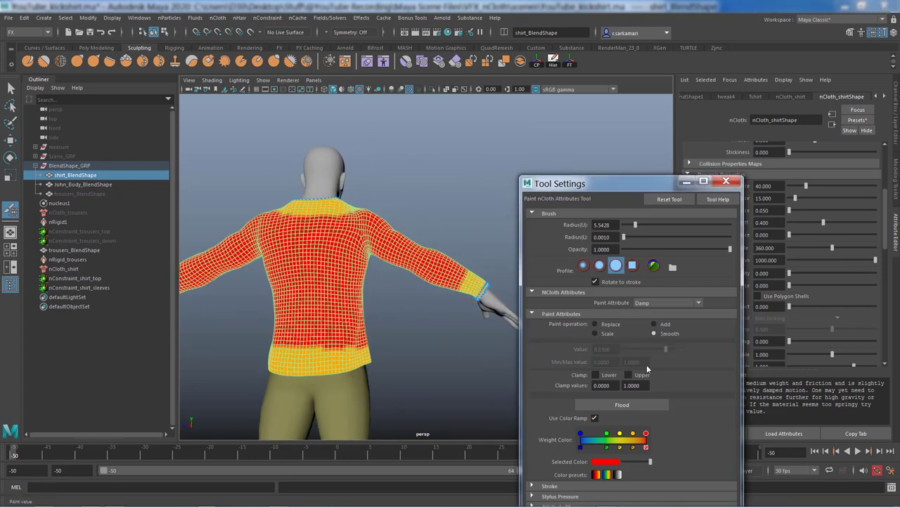
click(623, 405)
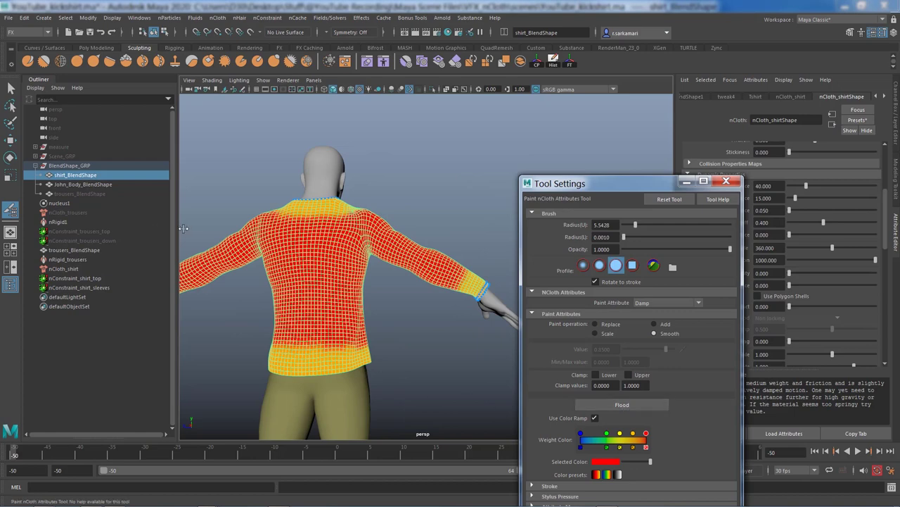
mouse_move(403, 281)
alt+mouse_down()
mouse_move(312, 305)
mouse_move(225, 284)
alt+mouse_up()
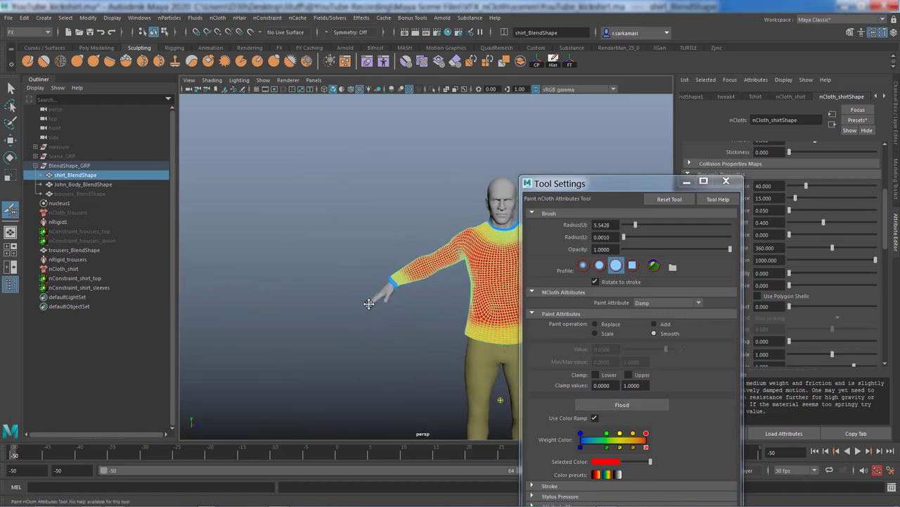
alt+drag(365, 301, 373, 307)
alt+right_drag(373, 307, 415, 318)
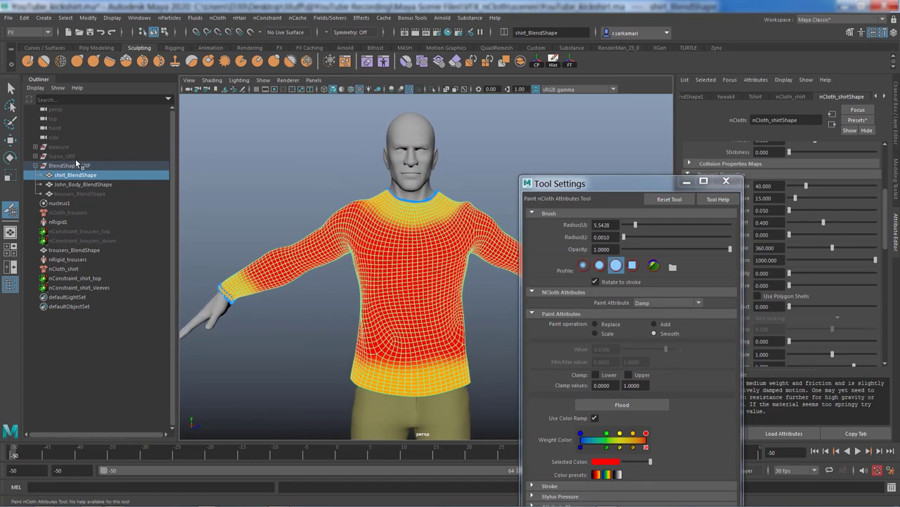
click(11, 87)
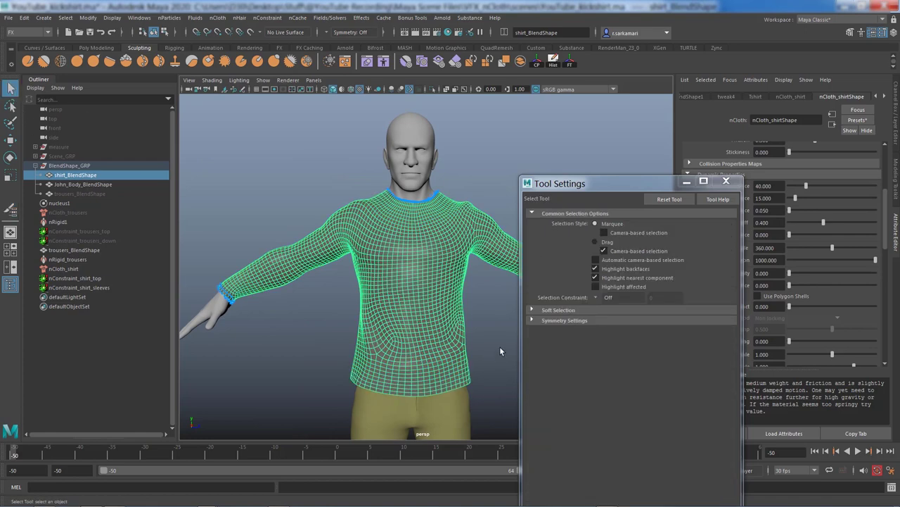
click(726, 181)
mouse_move(559, 298)
alt+mouse_down()
mouse_move(461, 256)
mouse_move(557, 292)
alt+mouse_up()
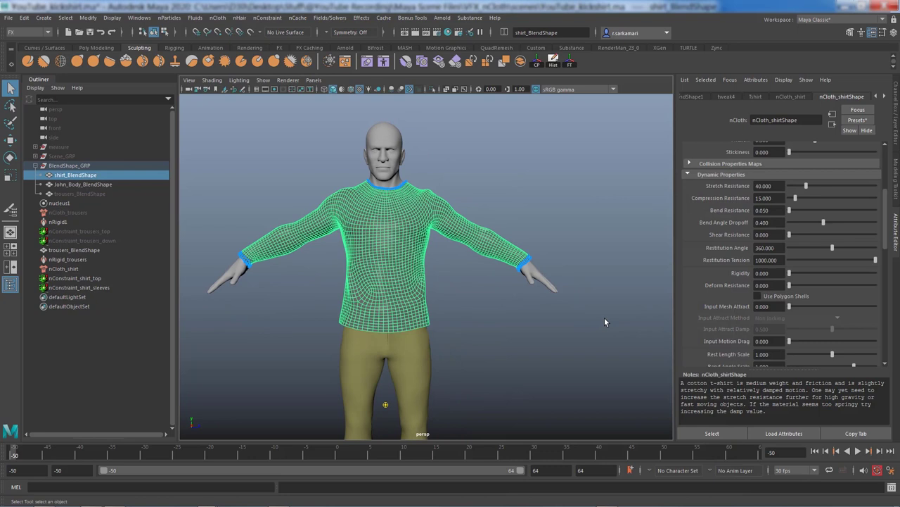
- Review the nucleus1 solver attributes and the nCloth and nRigid settings of the shirt, body and trousers
click(60, 203)
scroll(823, 263, down, 2)
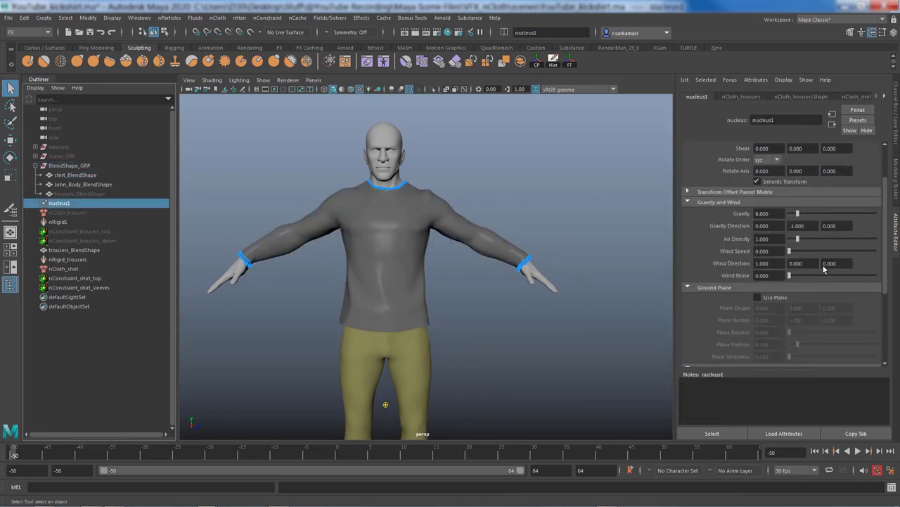
scroll(824, 268, down, 3)
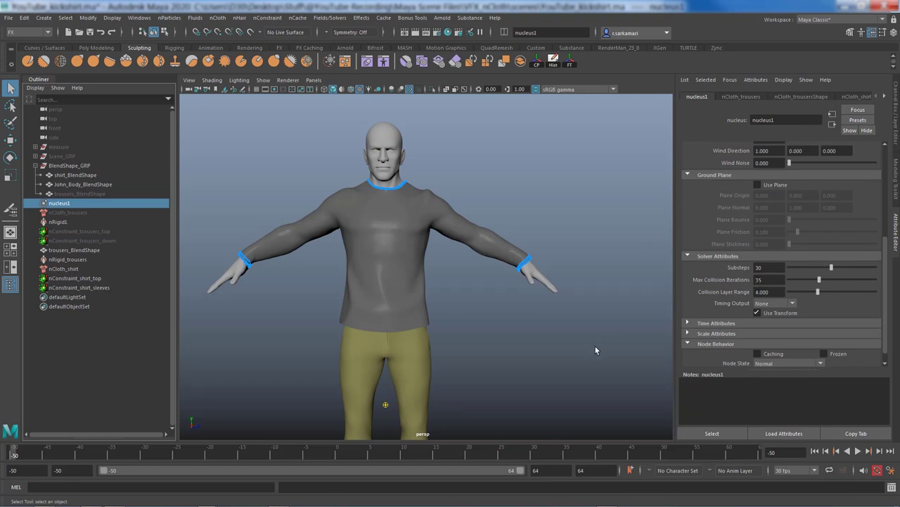
scroll(595, 346, down, 3)
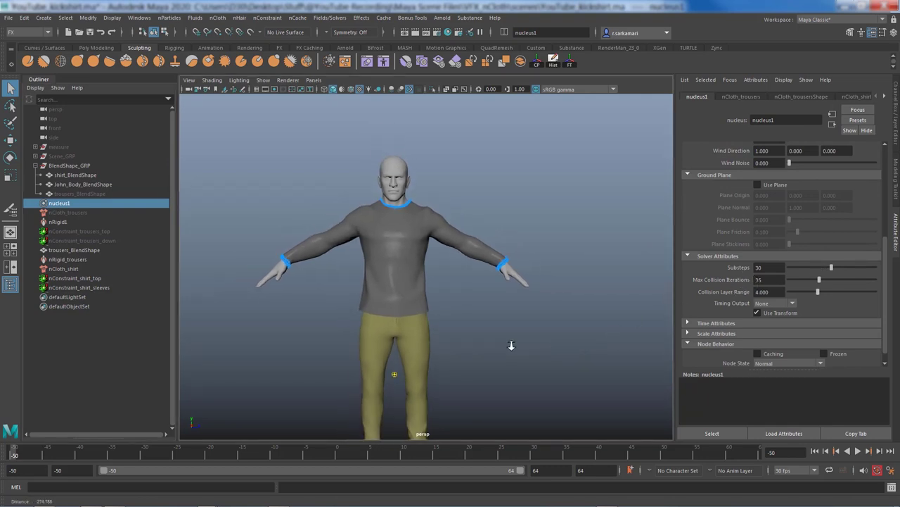
click(408, 256)
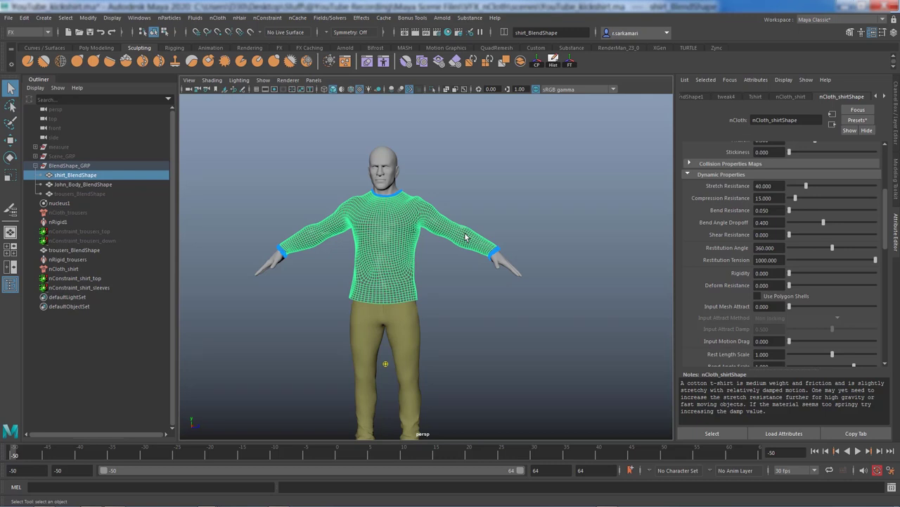
click(379, 158)
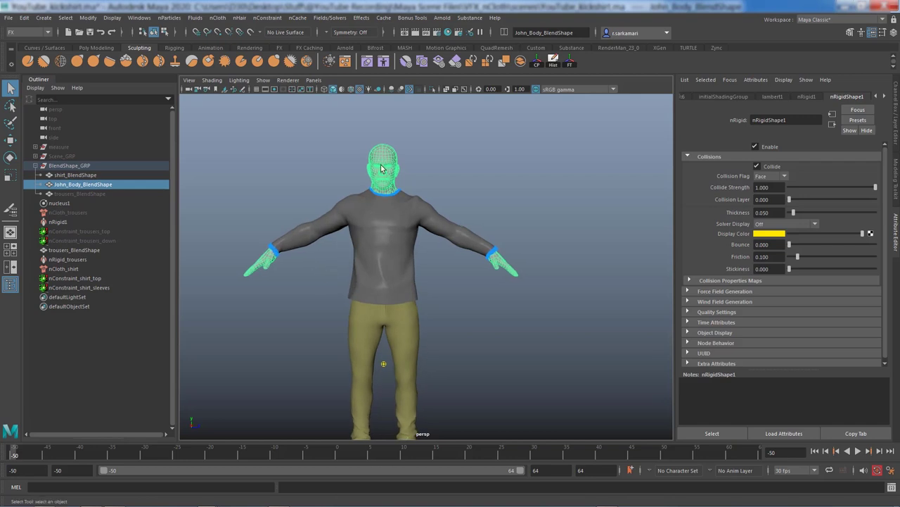
click(349, 204)
click(356, 338)
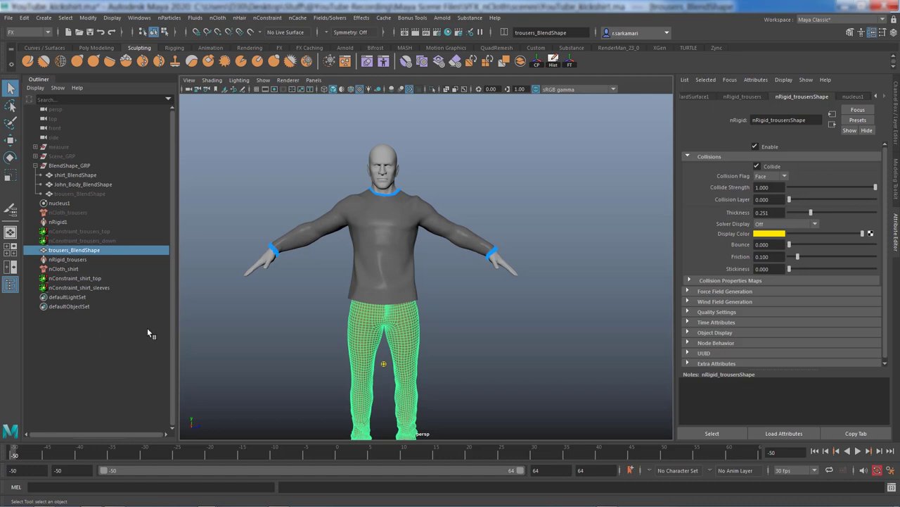
mouse_move(479, 320)
alt+mouse_down()
mouse_move(492, 305)
mouse_move(477, 305)
alt+mouse_up()
alt+middle_drag(477, 305, 500, 276)
alt+drag(499, 275, 503, 276)
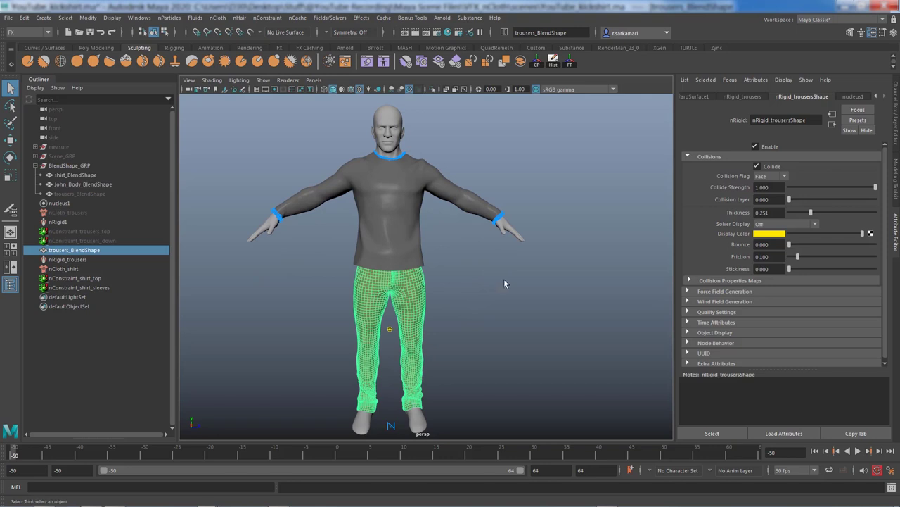
- Save the scene and select the shirt for creating its nCache
key(ctrl+s)
click(392, 212)
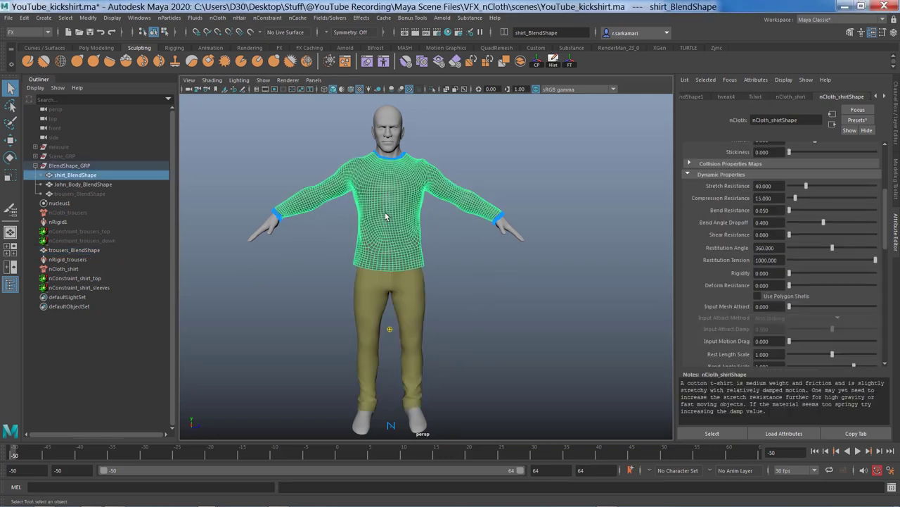
click(298, 17)
click(309, 109)
click(299, 17)
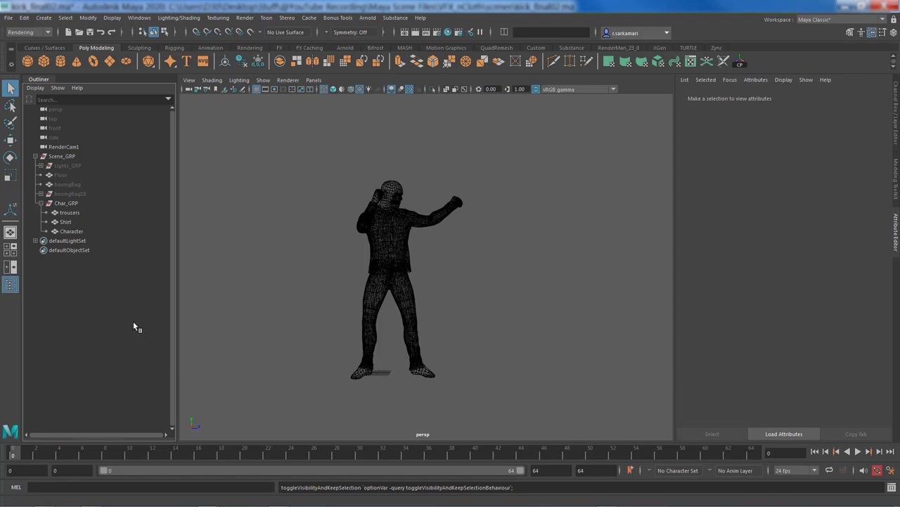
- Inspect the trousers, Shirt and Character meshes inside Char_GRP of the kick_final02 scene one after another
click(64, 213)
click(65, 222)
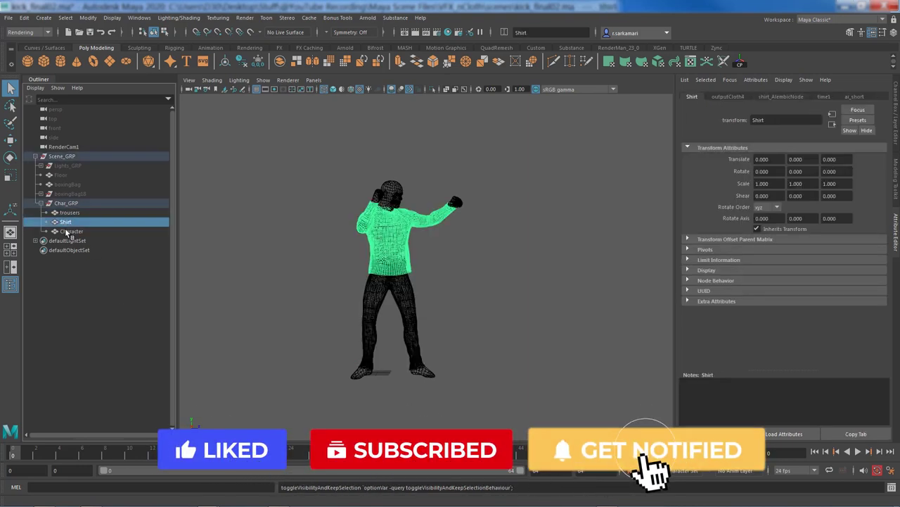
click(67, 231)
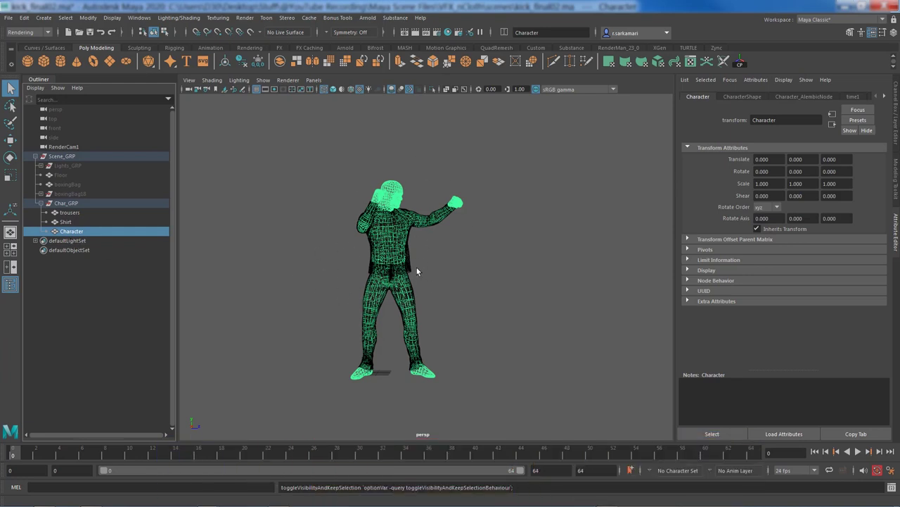
click(237, 359)
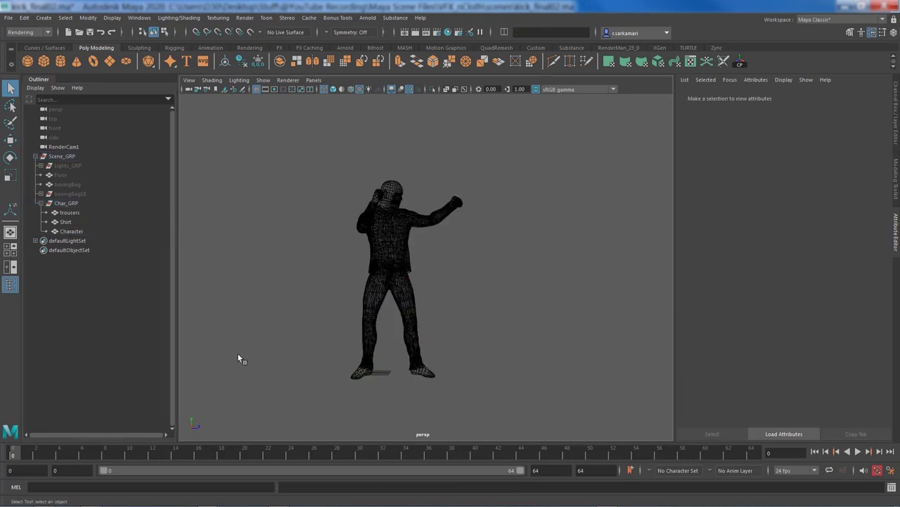
- Play back the character's kick animation and return to the first frame
click(166, 452)
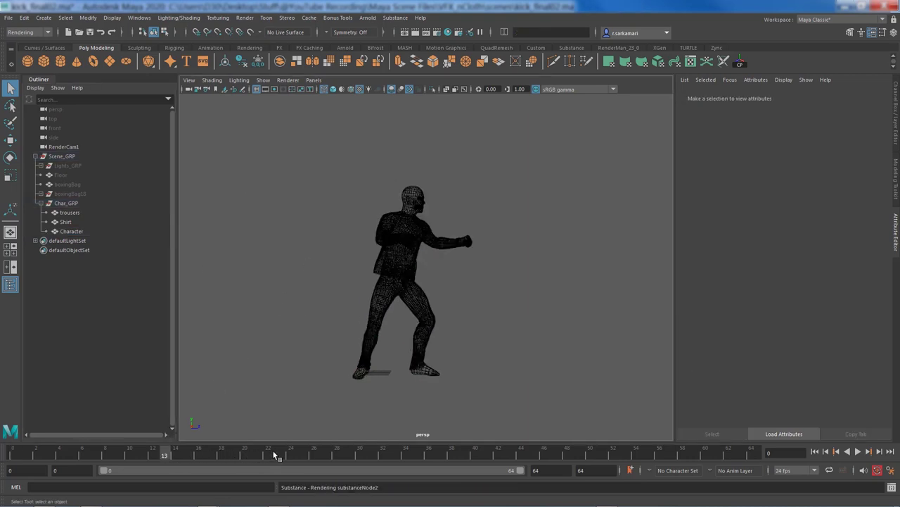
key(alt+v)
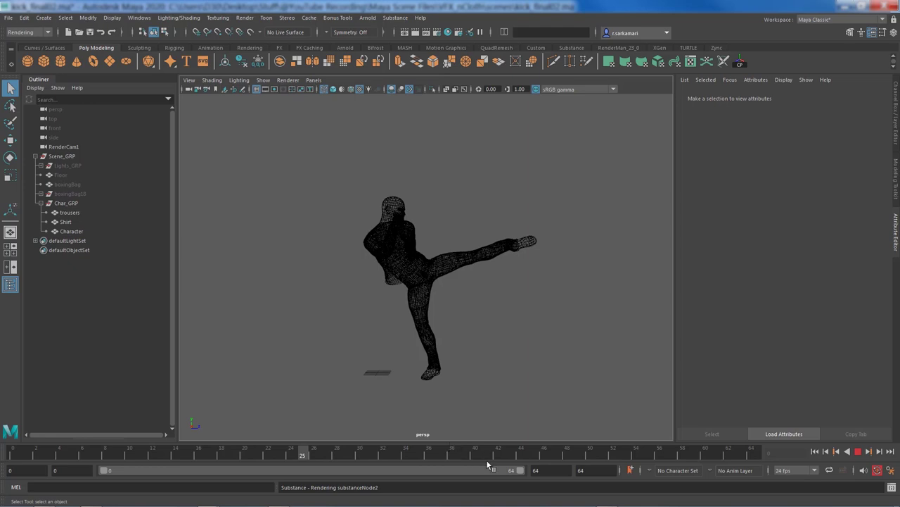
click(857, 451)
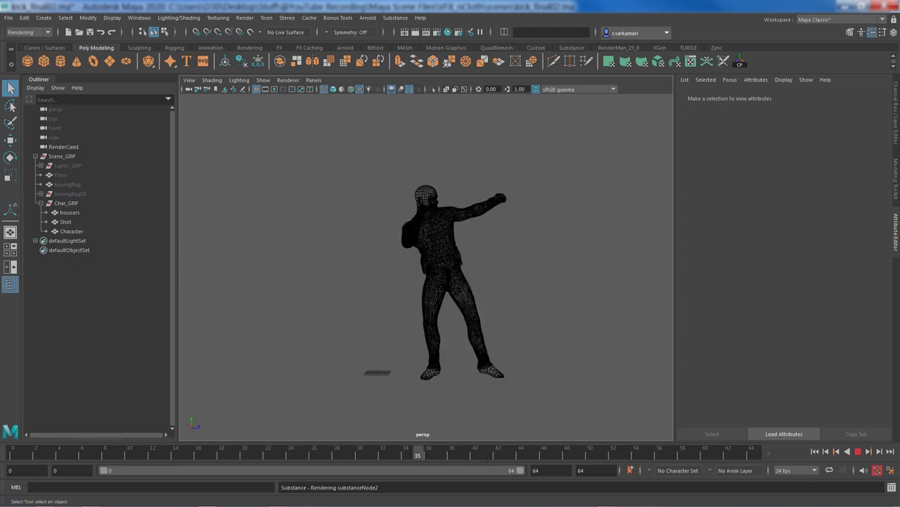
click(814, 451)
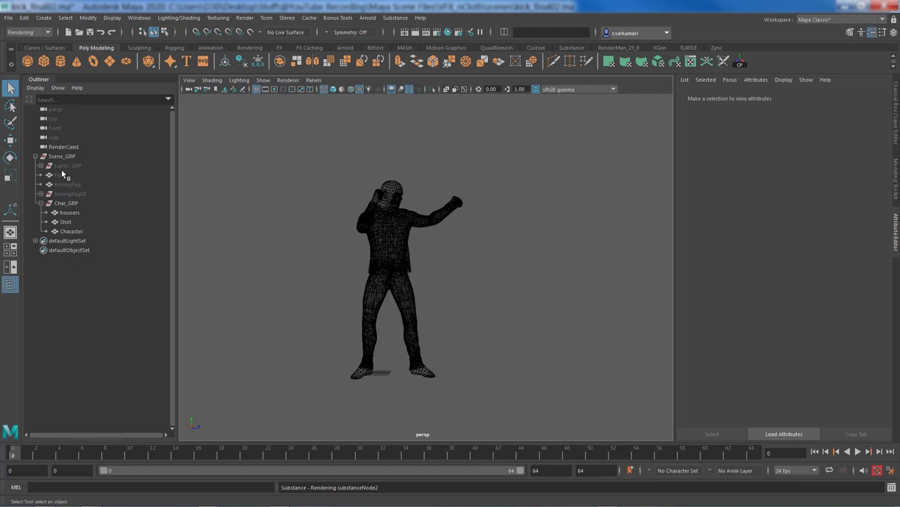
- Unhide Lights_GRP, Floor, boxingBag and boxingBag18, and enable the display of lights in the viewport
drag(61, 169, 63, 193)
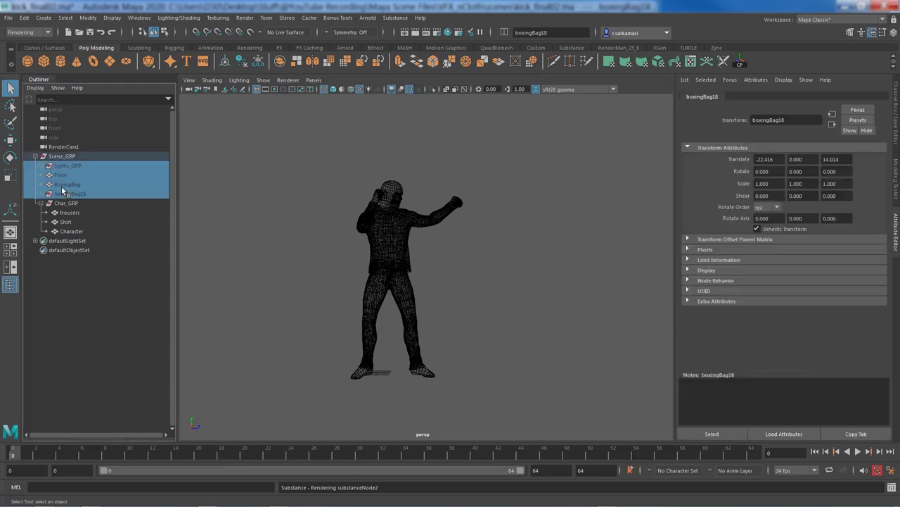
key(h)
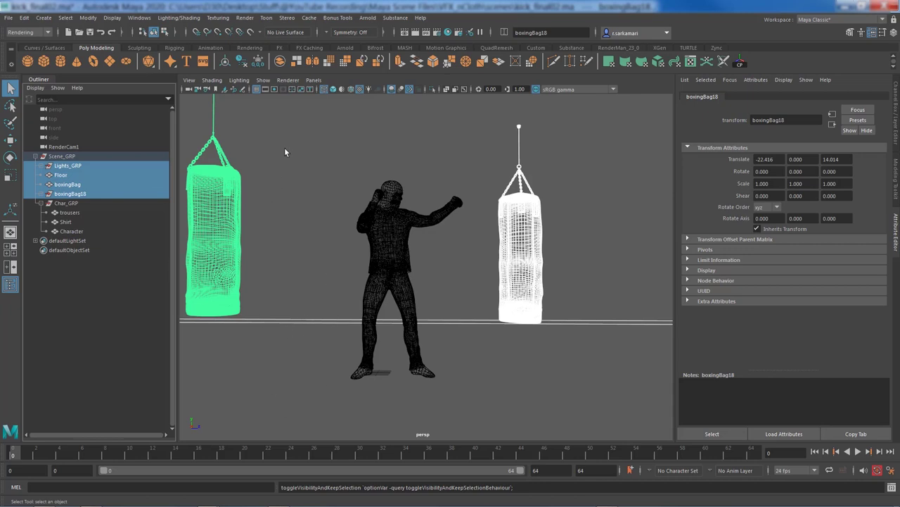
click(240, 80)
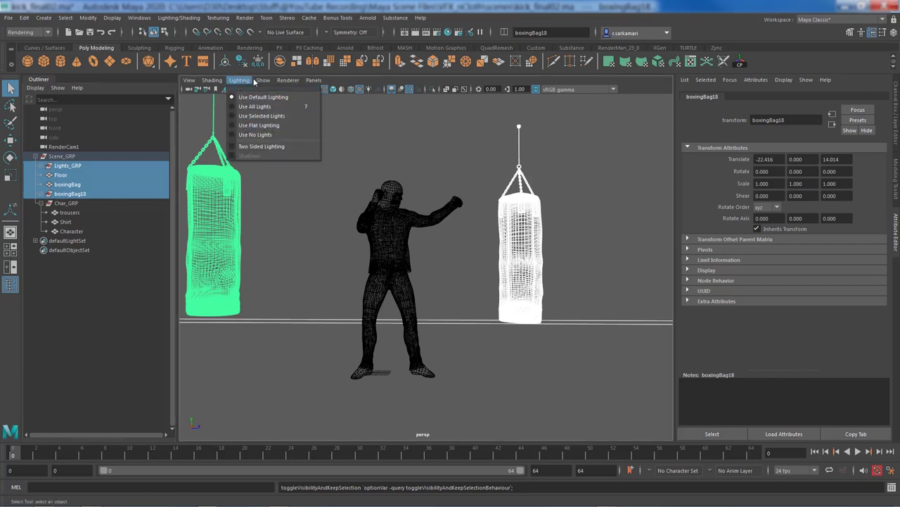
mouse_move(262, 81)
click(268, 205)
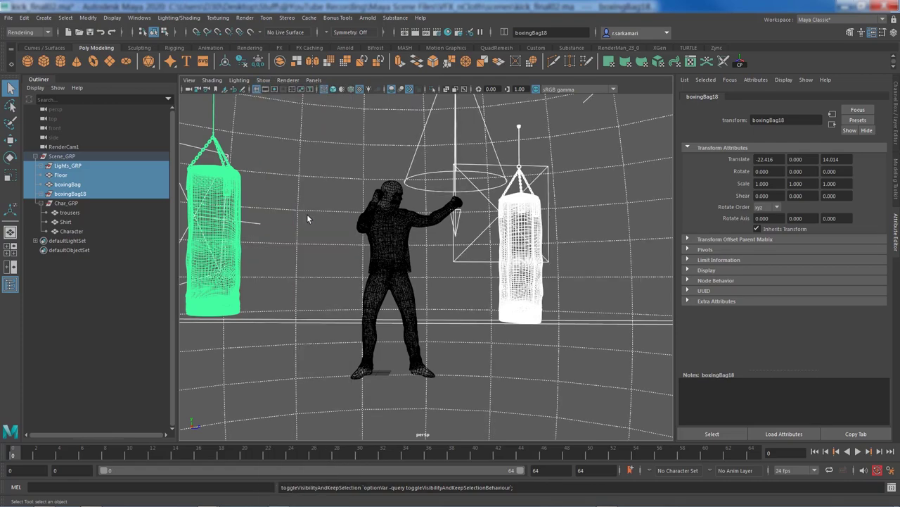
- Look at the scene through RenderCam1 and turn off the display of lights in that view
alt+right_drag(375, 276, 225, 244)
alt+drag(225, 244, 306, 277)
click(313, 80)
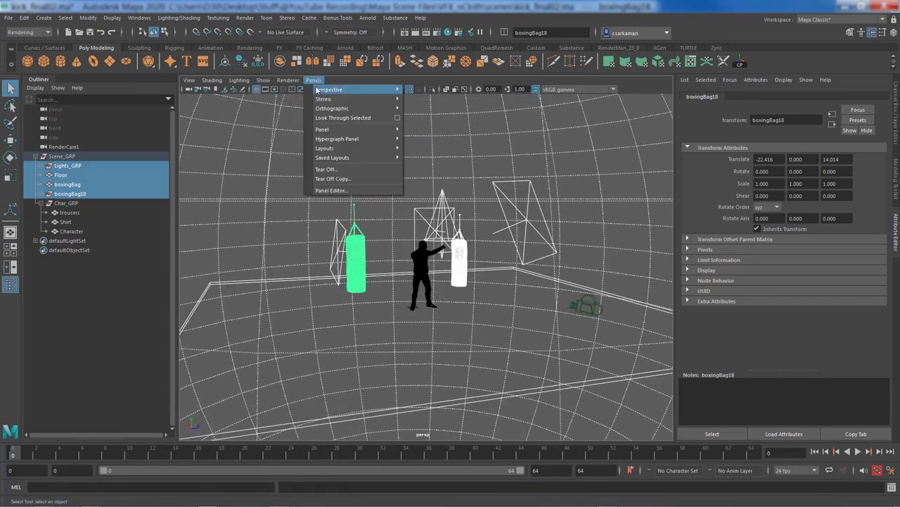
mouse_move(359, 90)
click(429, 90)
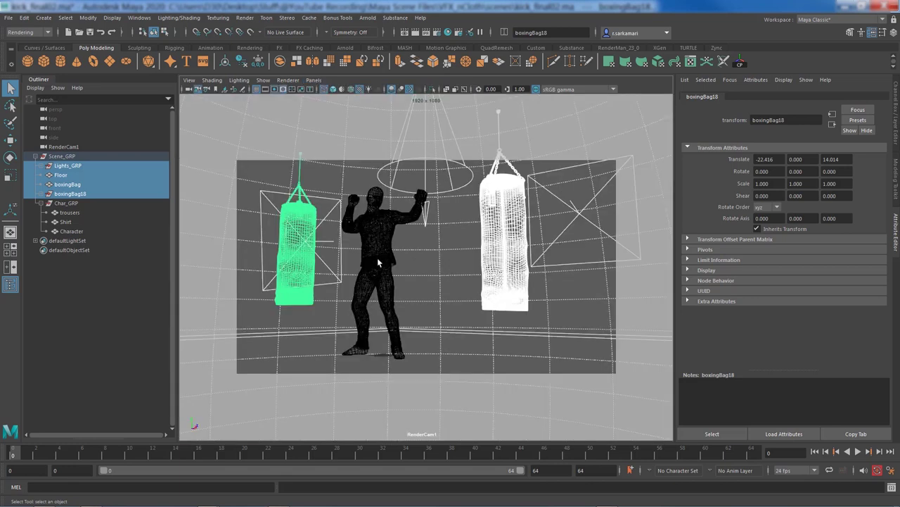
click(240, 79)
mouse_move(262, 80)
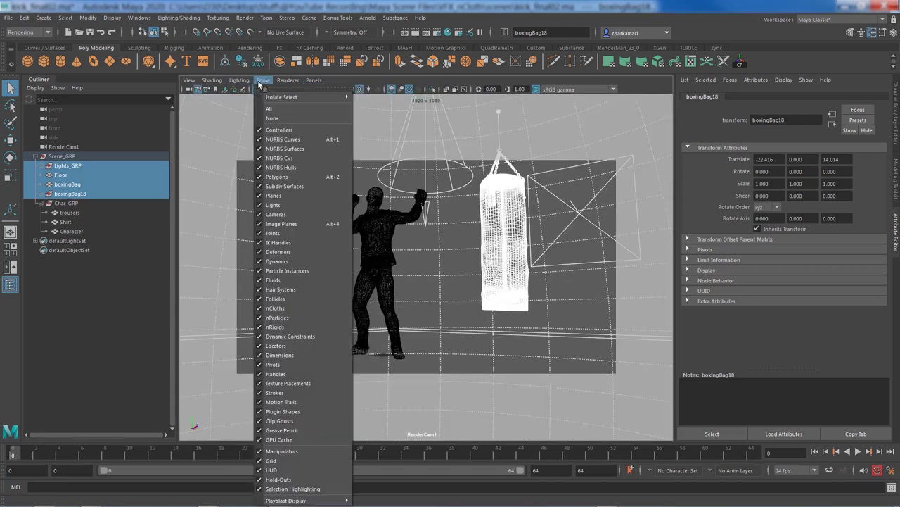
click(273, 204)
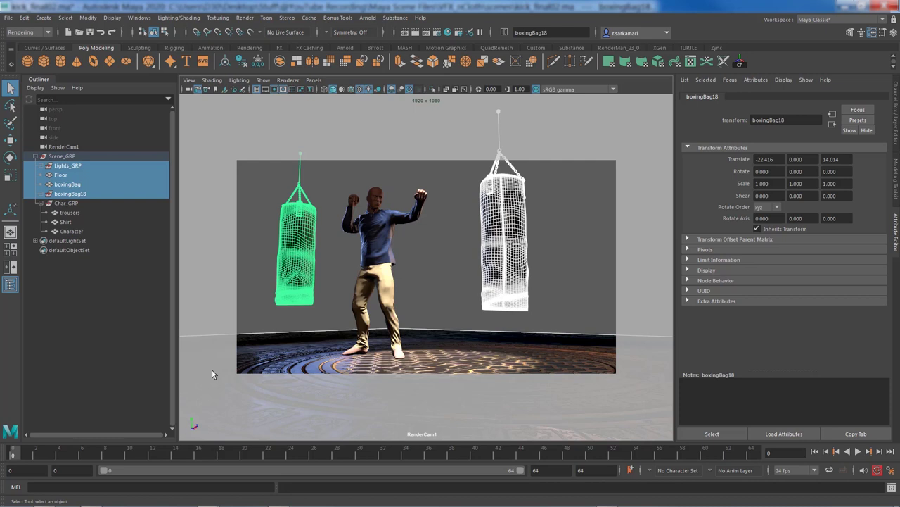
- Show the camera view in wireframe, restore smooth shading and illuminate it with all scene lights
key(4)
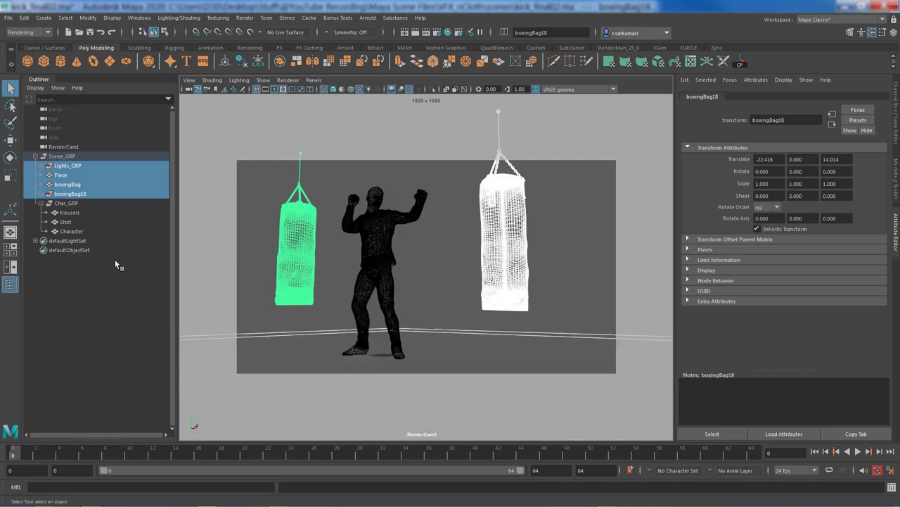
click(333, 90)
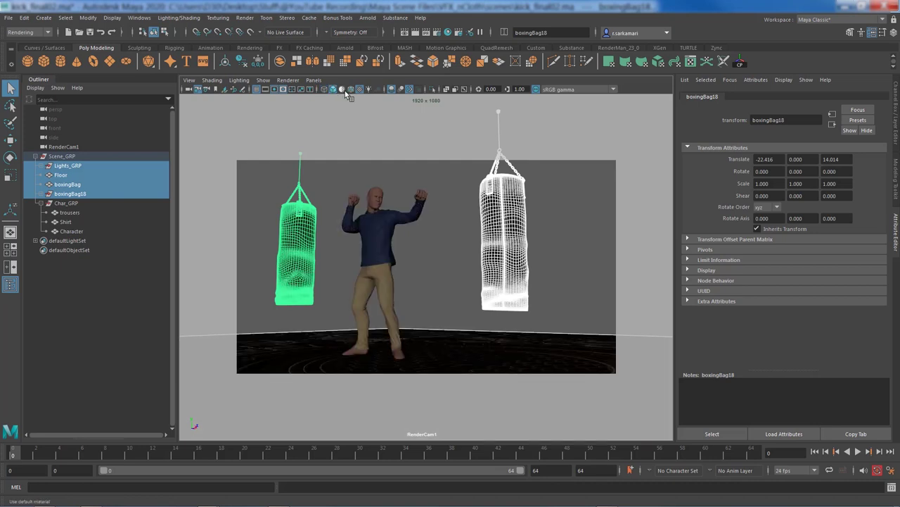
click(368, 90)
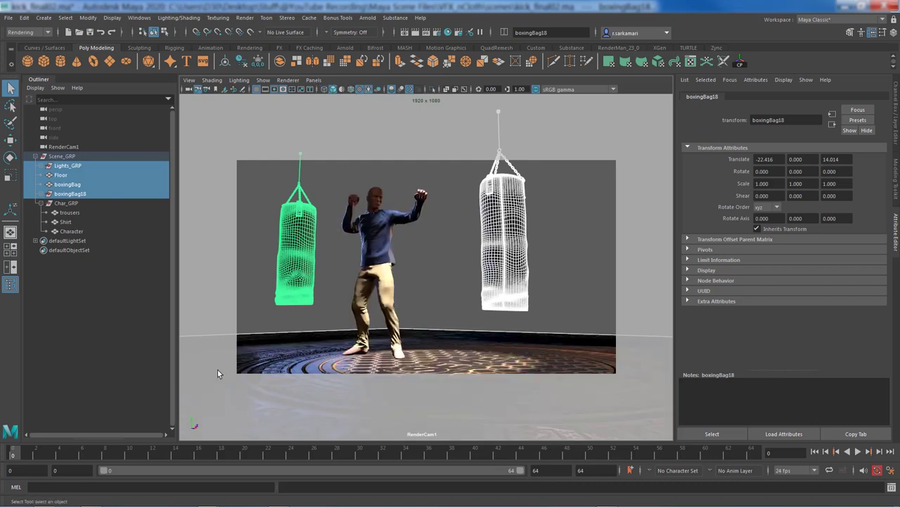